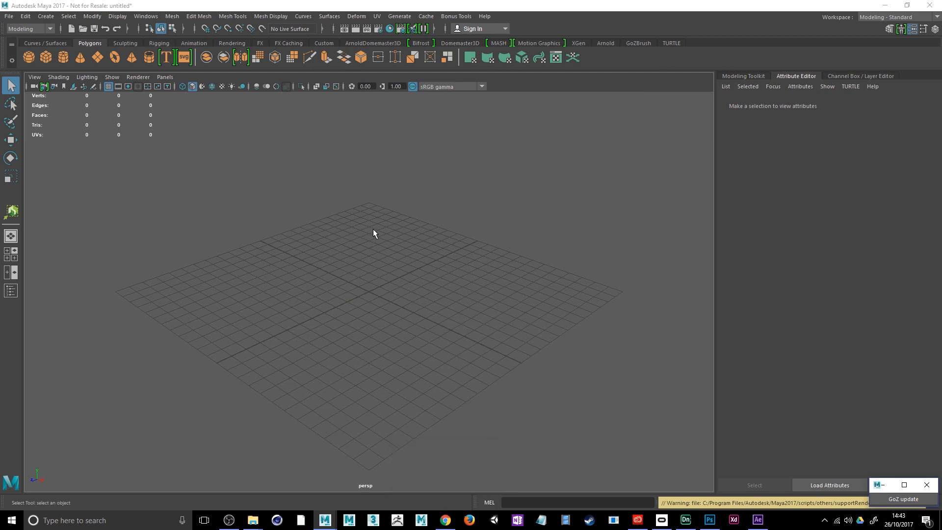
# Switch to Chrome and browse the Pexels interior photos for a suitable room reference.
pyautogui.click(445, 520)
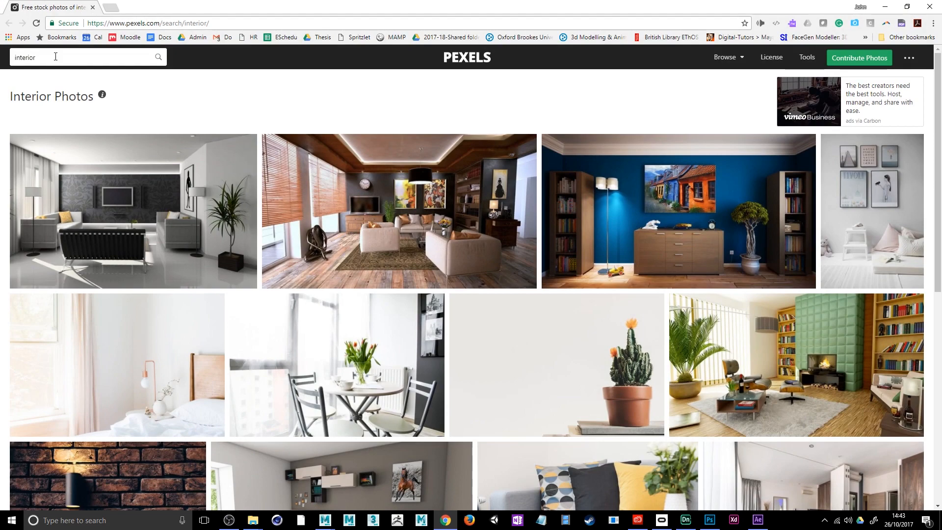
pyautogui.scroll(-12, 259, 208)
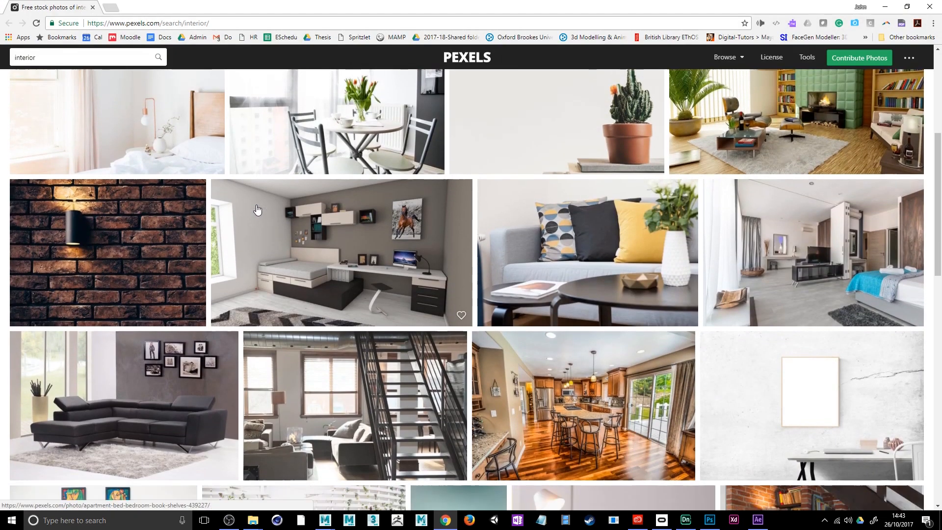
pyautogui.scroll(-4, 257, 209)
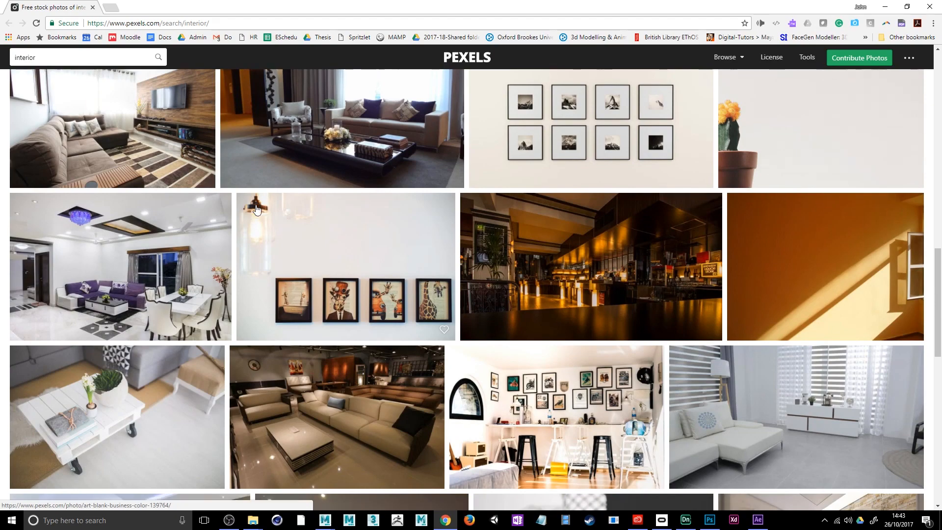
pyautogui.scroll(-3, 255, 206)
pyautogui.scroll(7, 247, 199)
pyautogui.scroll(12, 247, 198)
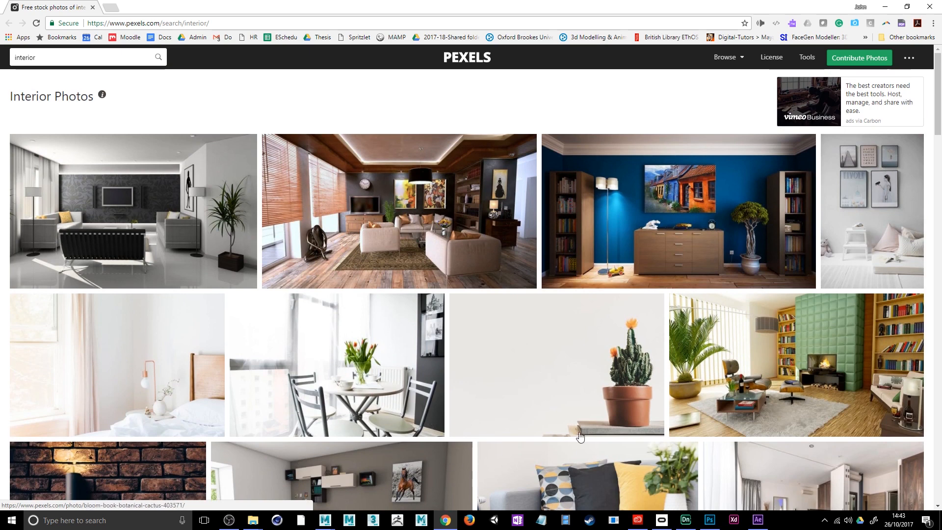
pyautogui.scroll(-2, 598, 440)
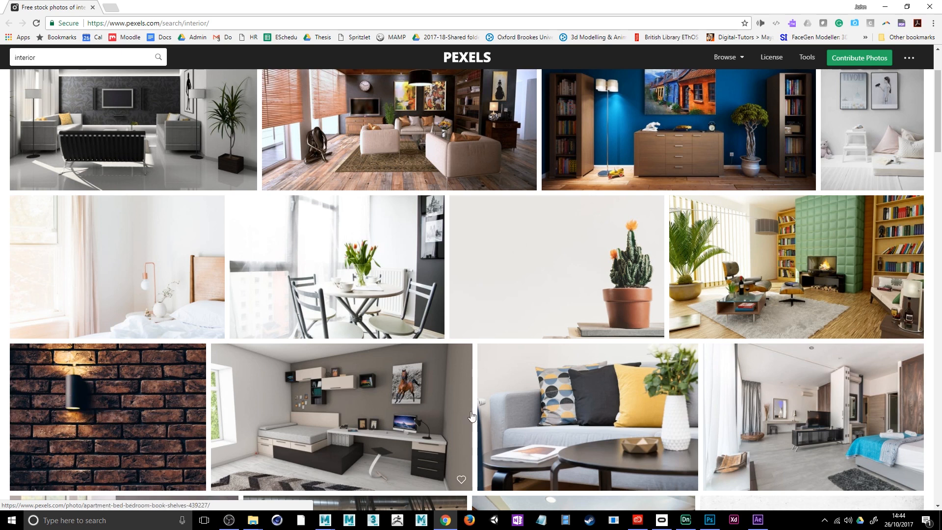
pyautogui.scroll(2, 534, 381)
pyautogui.scroll(1, 534, 382)
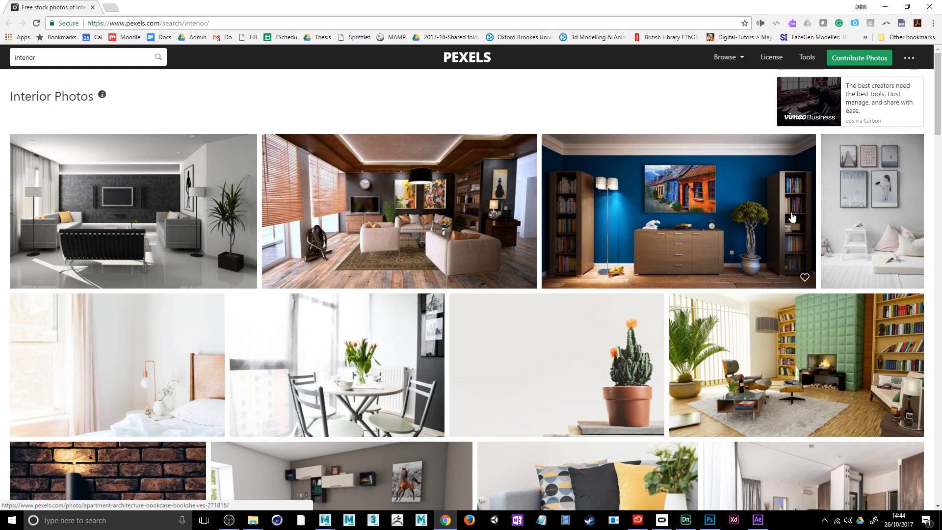
# Open the blue-walled room photo with bookcases and a sideboard at full size and examine its details.
pyautogui.click(773, 221)
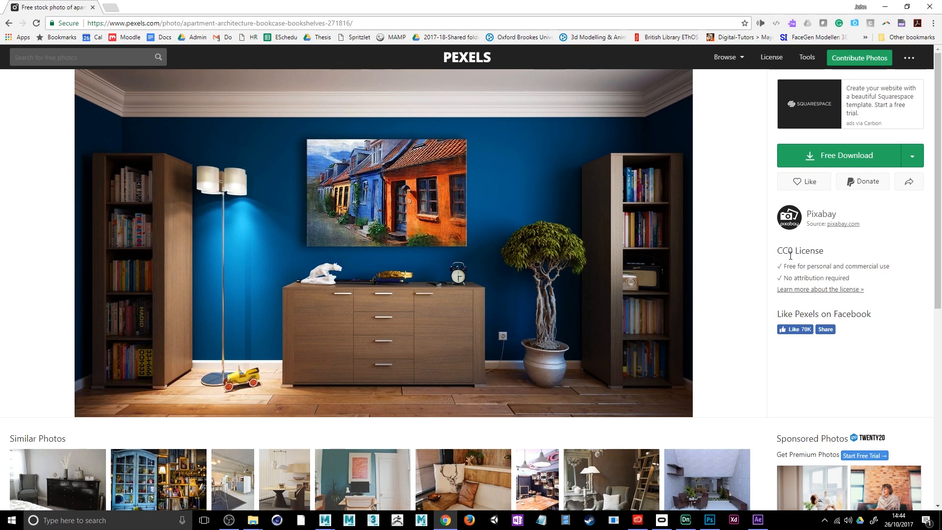
pyautogui.click(817, 155)
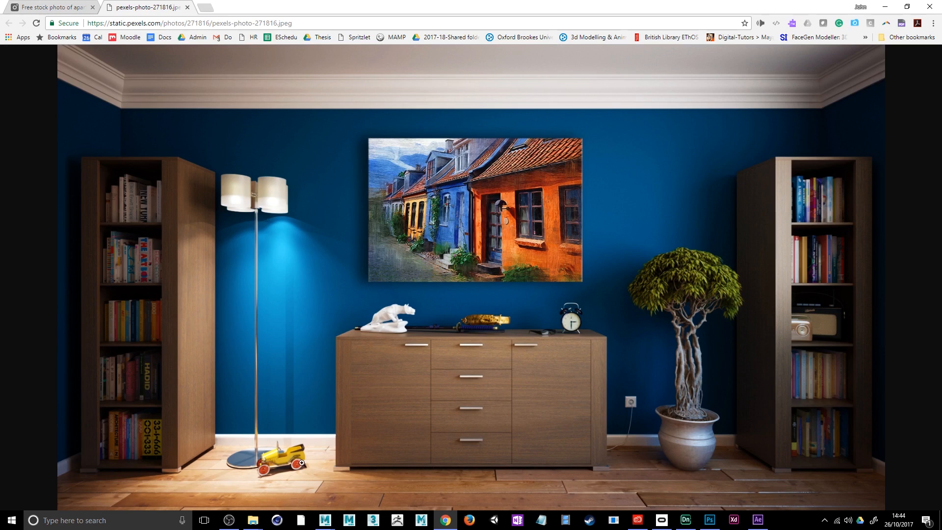
pyautogui.click(452, 325)
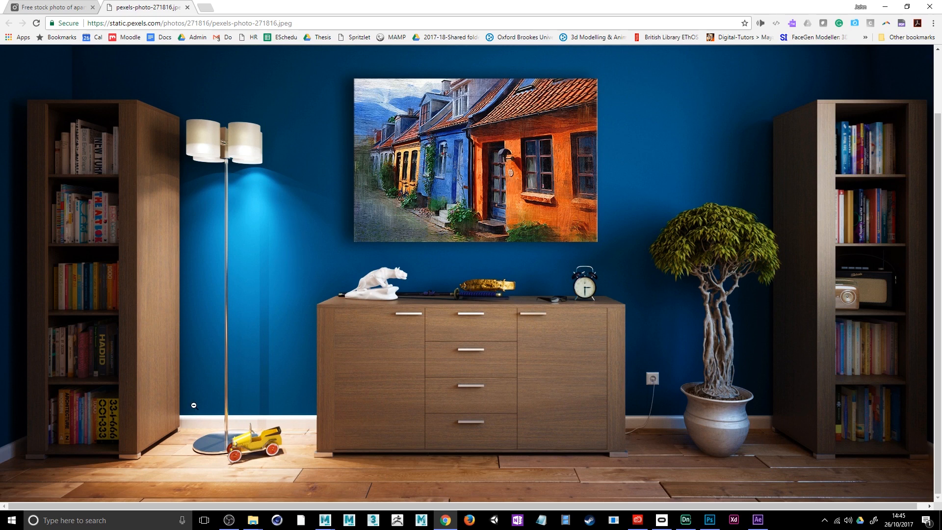
pyautogui.scroll(2, 208, 400)
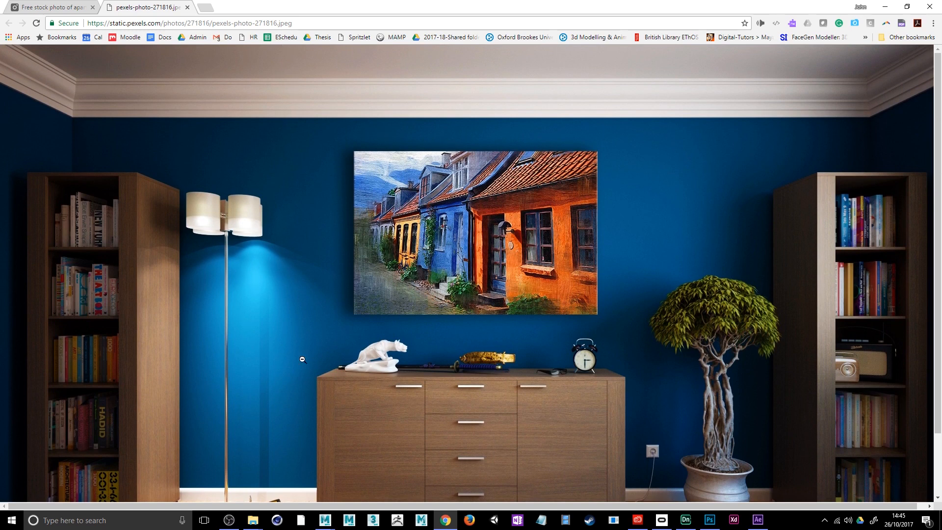
pyautogui.scroll(-1, 559, 390)
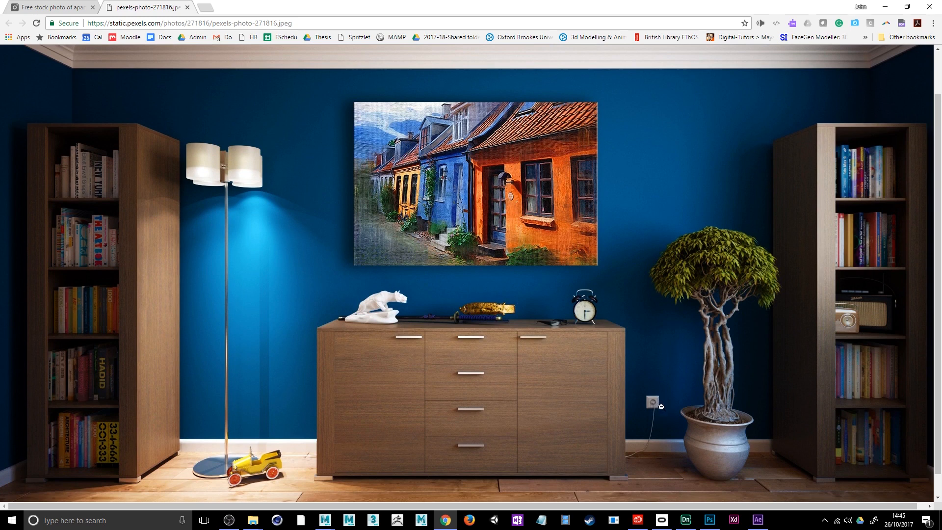
# Save the room photo as the JPEG pexels-photo-271816 in the sourceimages folder of the 201710-Maya-Create Scene demo project.
pyautogui.rightClick(648, 350)
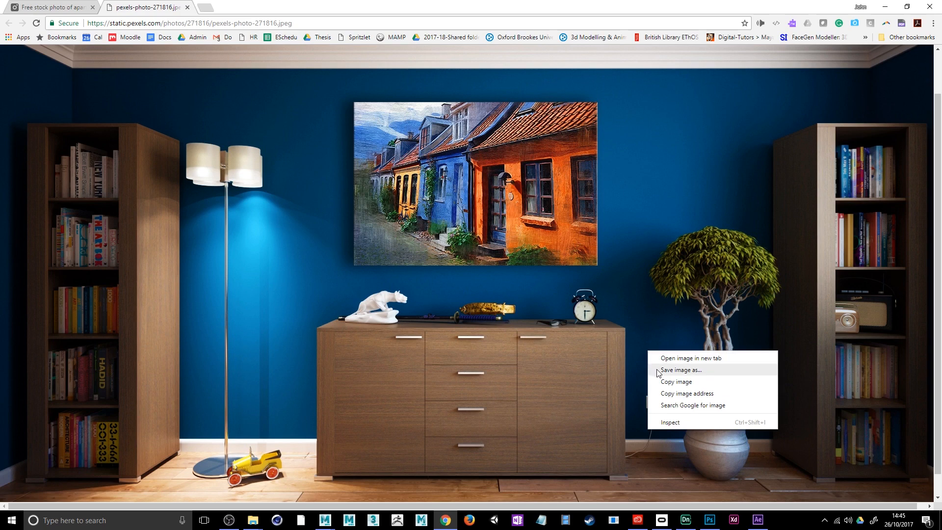
pyautogui.click(658, 370)
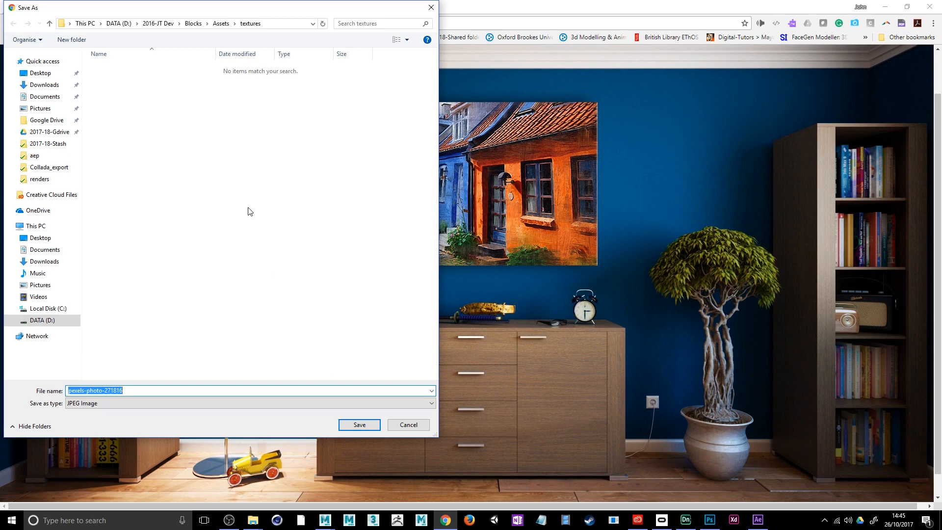
pyautogui.click(47, 134)
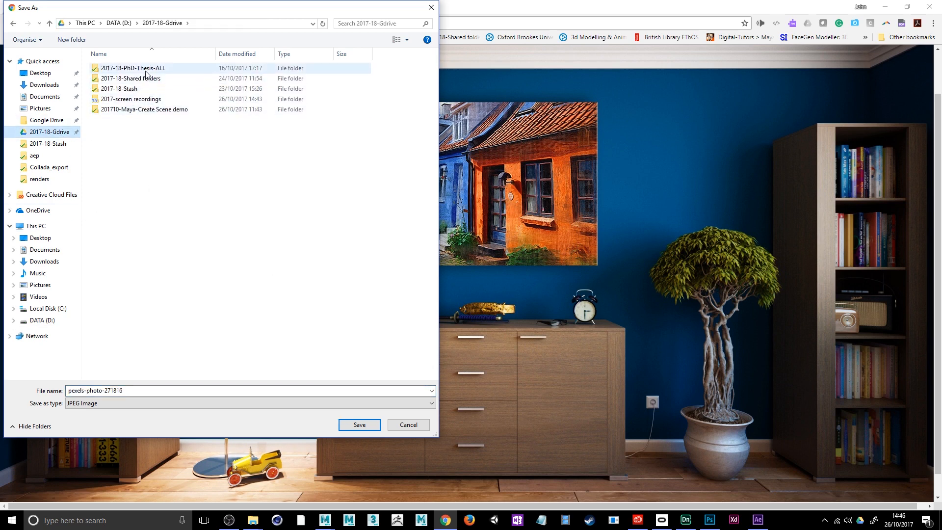
pyautogui.doubleClick(142, 109)
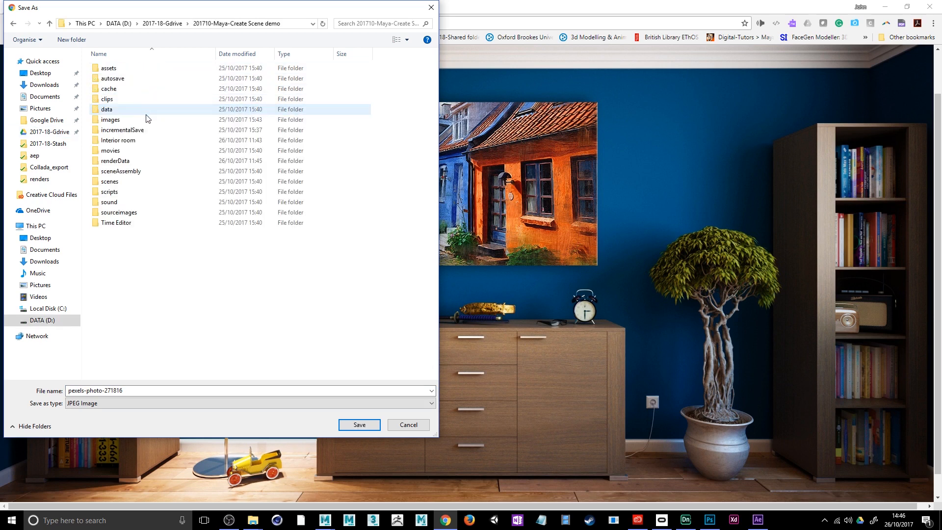
pyautogui.click(125, 213)
pyautogui.doubleClick(125, 214)
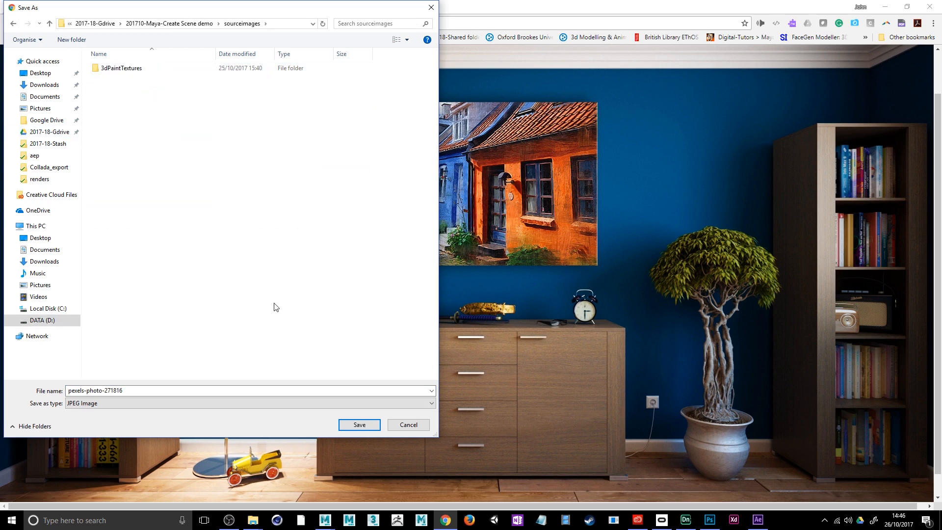
pyautogui.click(360, 425)
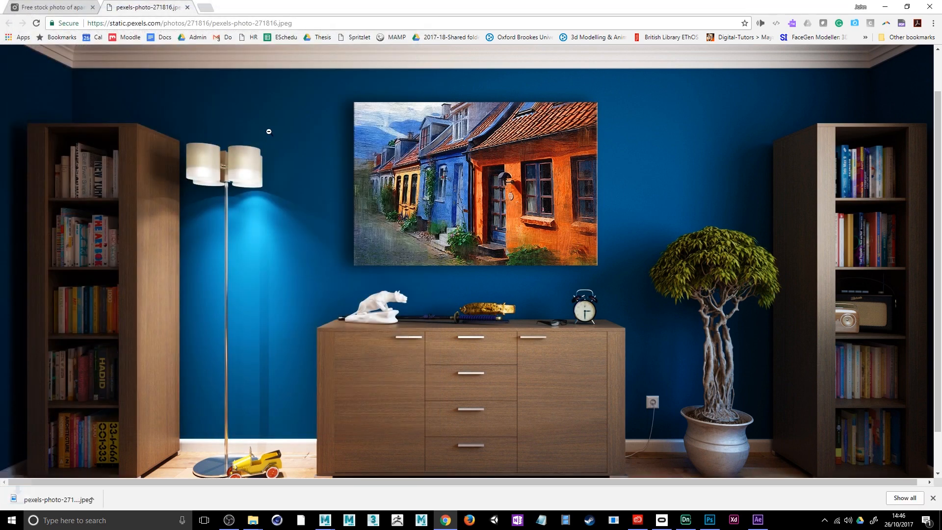
# Save the photo's Pexels page with its licence details as a PDF in the sourceimages folder.
pyautogui.click(68, 9)
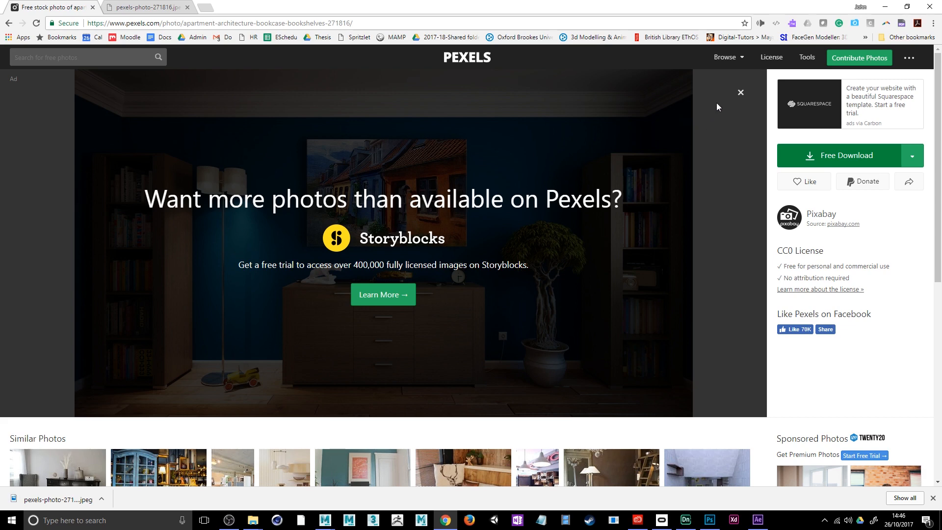
pyautogui.click(741, 93)
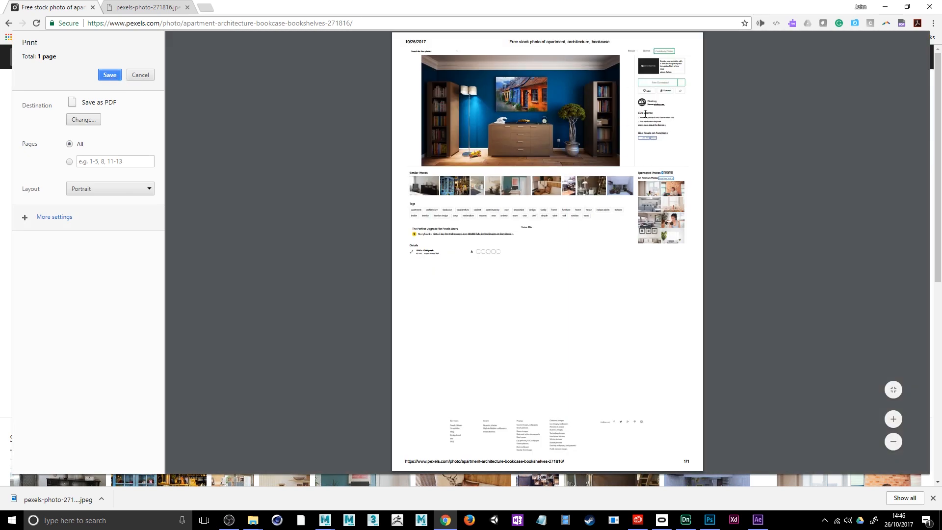
pyautogui.click(112, 78)
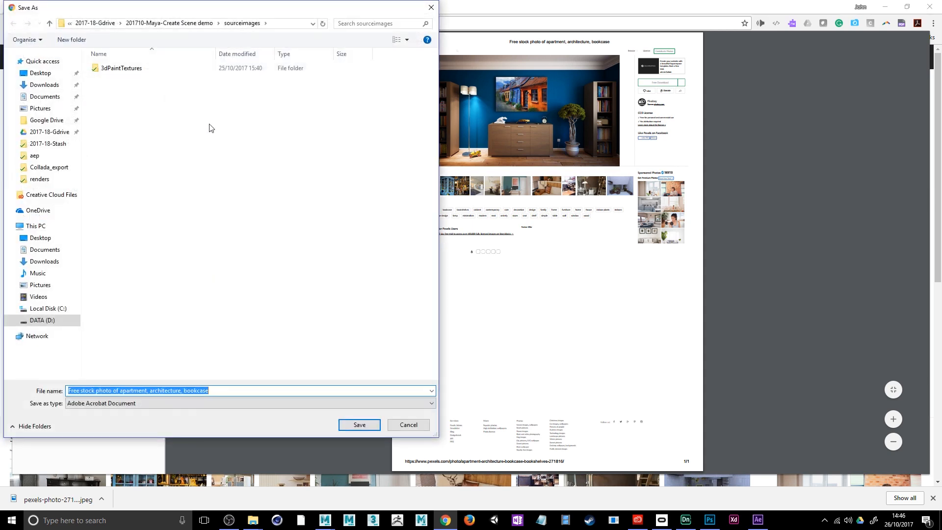
pyautogui.click(369, 430)
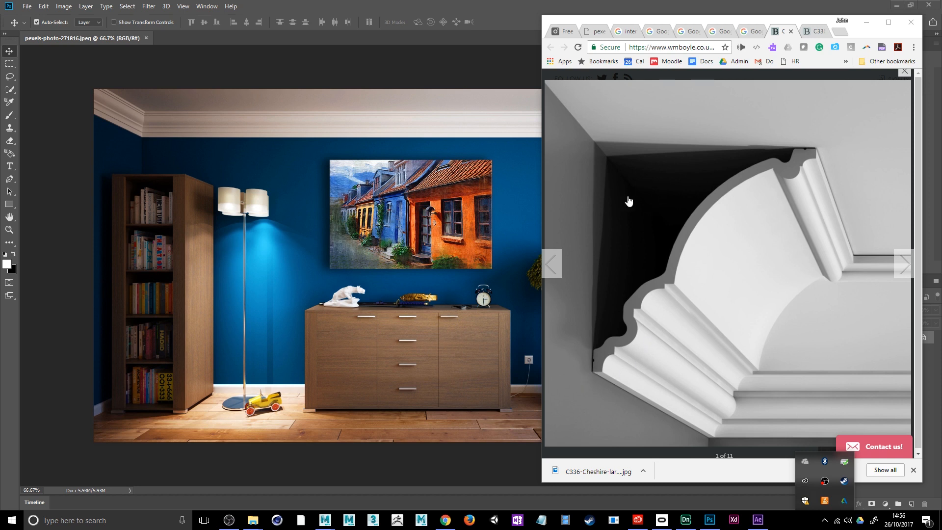
# Switch to Photoshop and check the room photo's image size with its dimensions displayed in pixels.
pyautogui.click(866, 22)
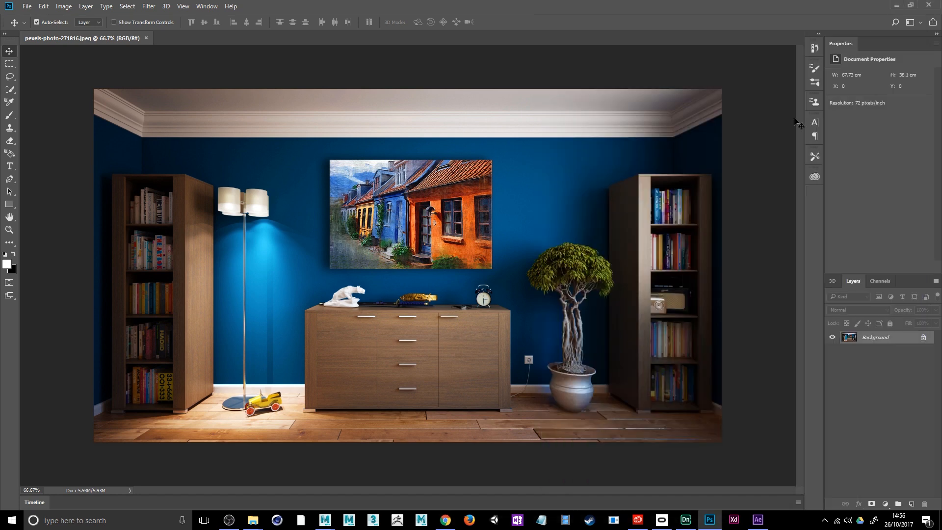
pyautogui.click(74, 10)
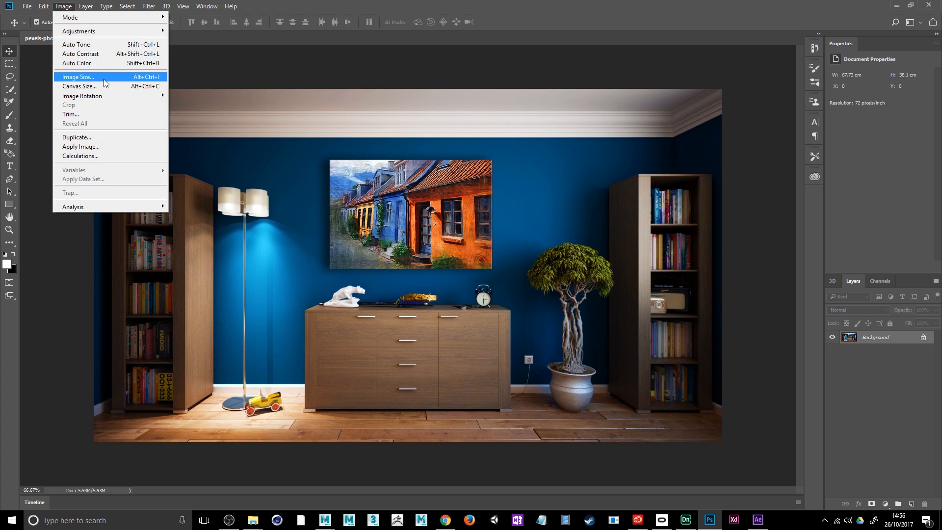
pyautogui.click(78, 77)
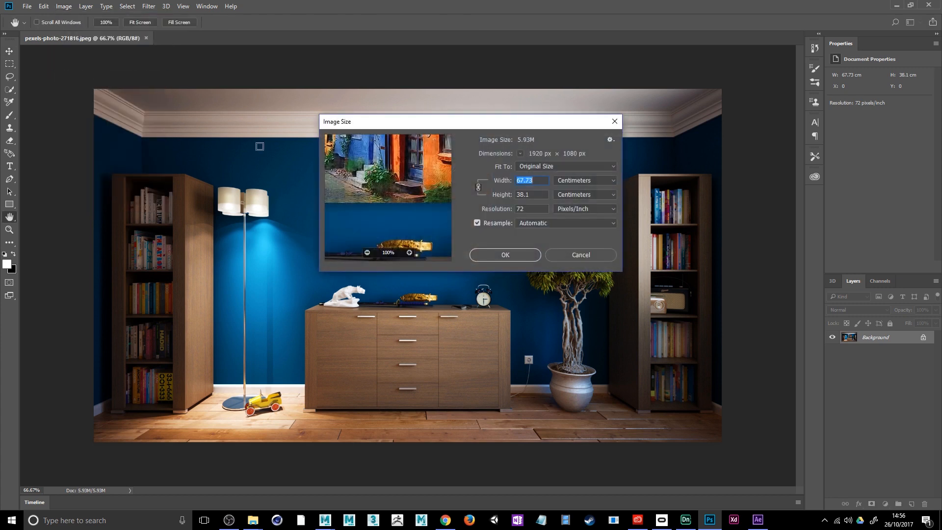
pyautogui.click(574, 183)
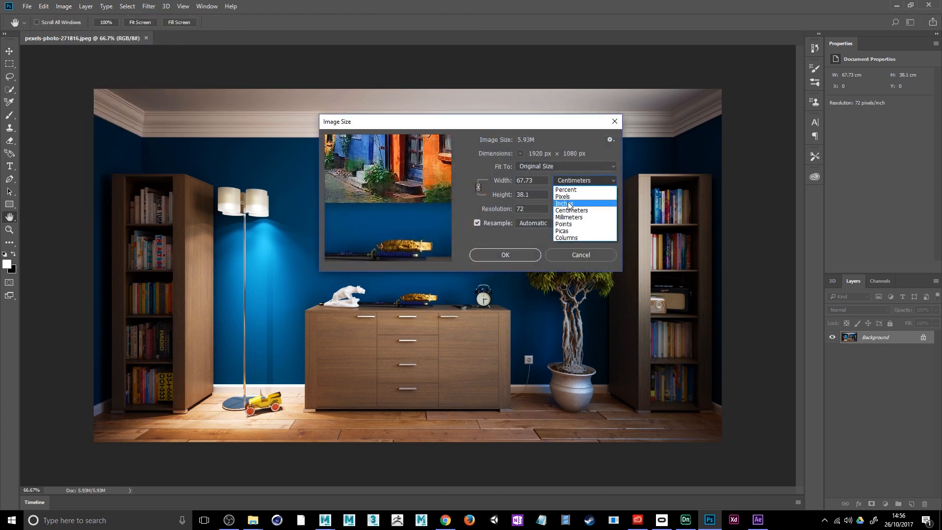
pyautogui.click(570, 196)
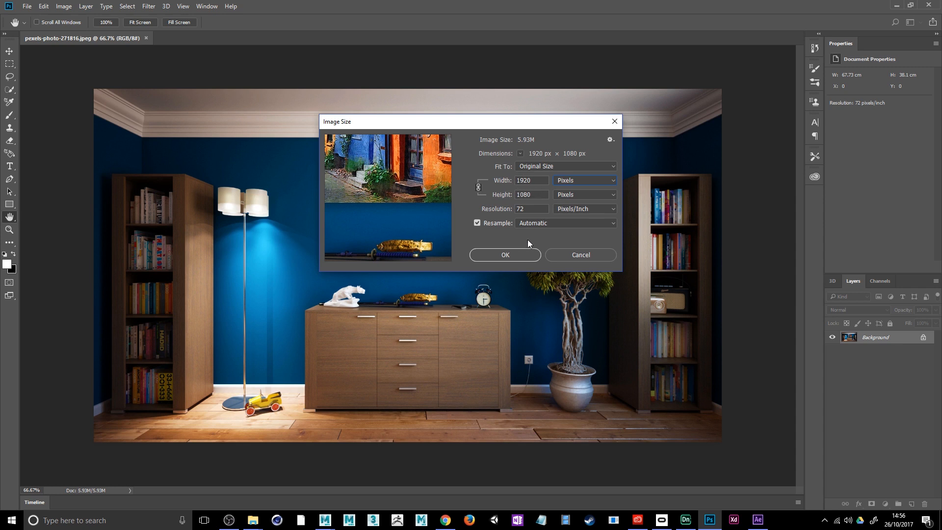
# Switch to Maya and delete the existing polygon plane from the scene.
pyautogui.click(324, 519)
pyautogui.click(348, 498)
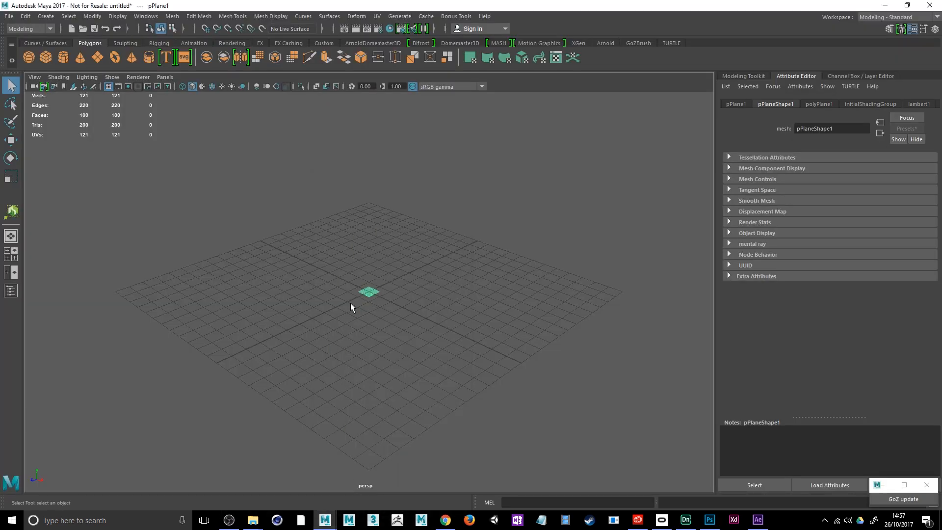
pyautogui.press('Delete')
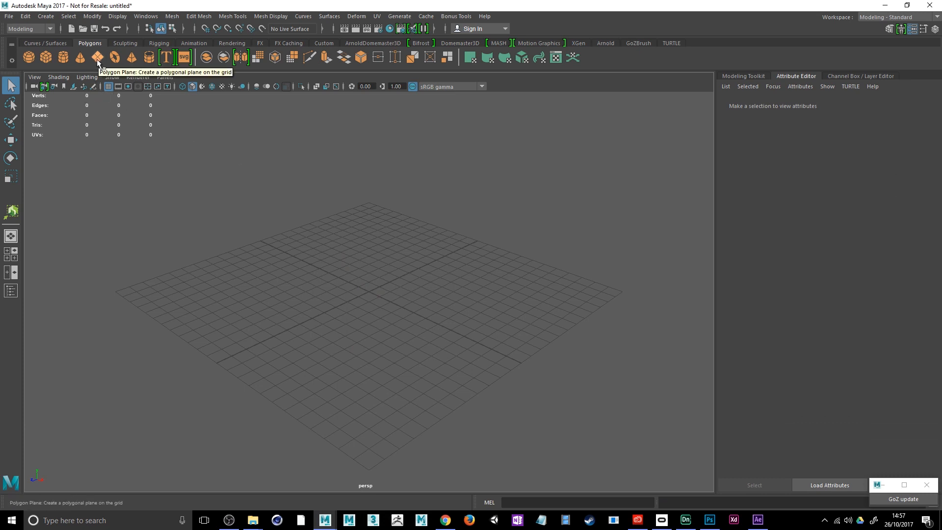
# Create a new polygon plane primitive at the centre of the grid.
pyautogui.click(46, 16)
pyautogui.moveTo(59, 62)
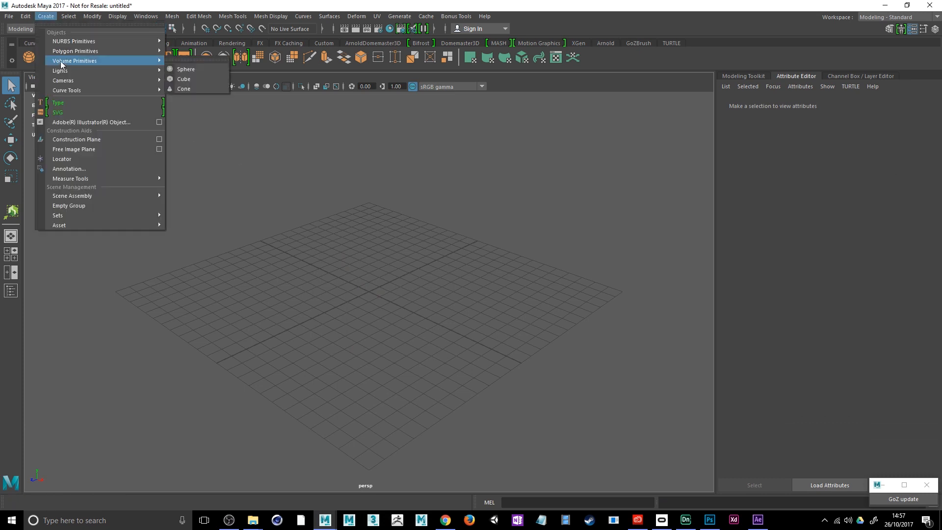
pyautogui.moveTo(118, 52)
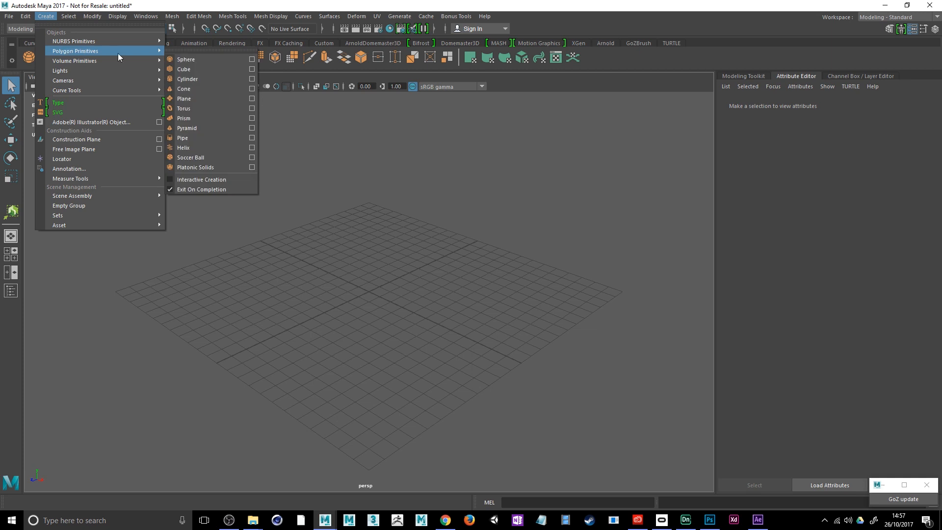
pyautogui.click(209, 99)
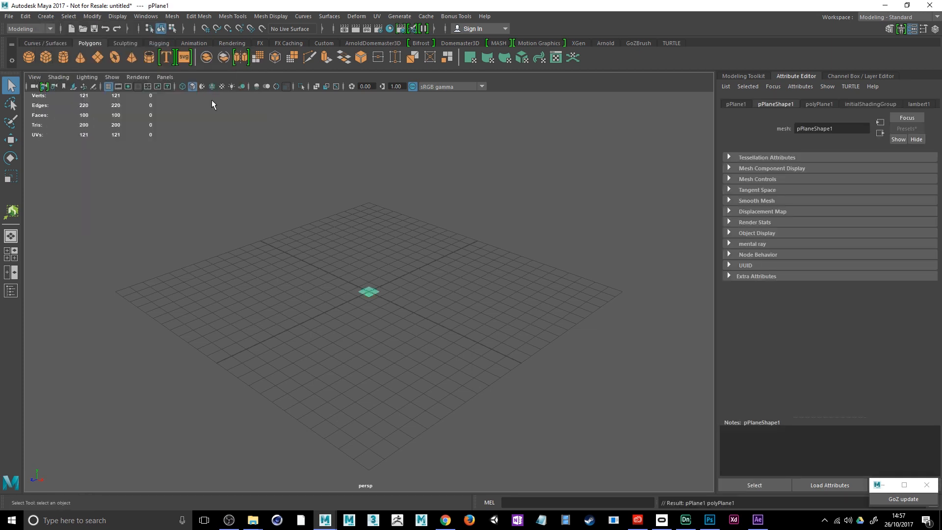
# Set the polygon plane's width to 1920 and height to 1080 to match the photo's pixel dimensions.
pyautogui.click(823, 104)
pyautogui.click(823, 168)
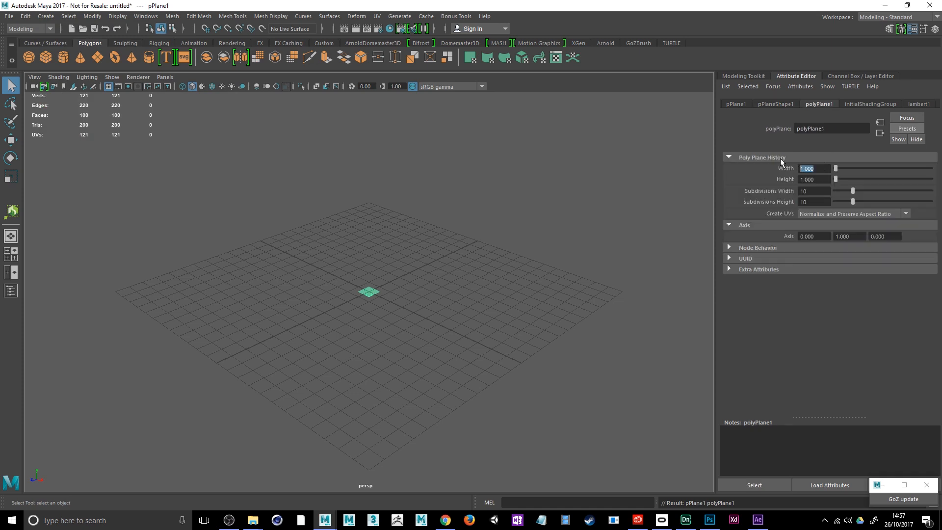
pyautogui.write('1920')
pyautogui.press('Tab')
pyautogui.write('1080')
pyautogui.press('Return')
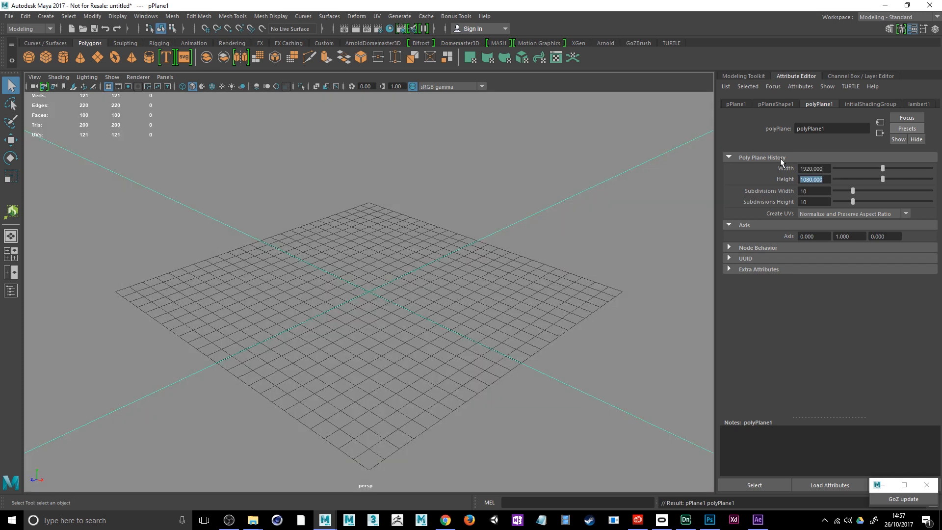
pyautogui.scroll(-10, 497, 324)
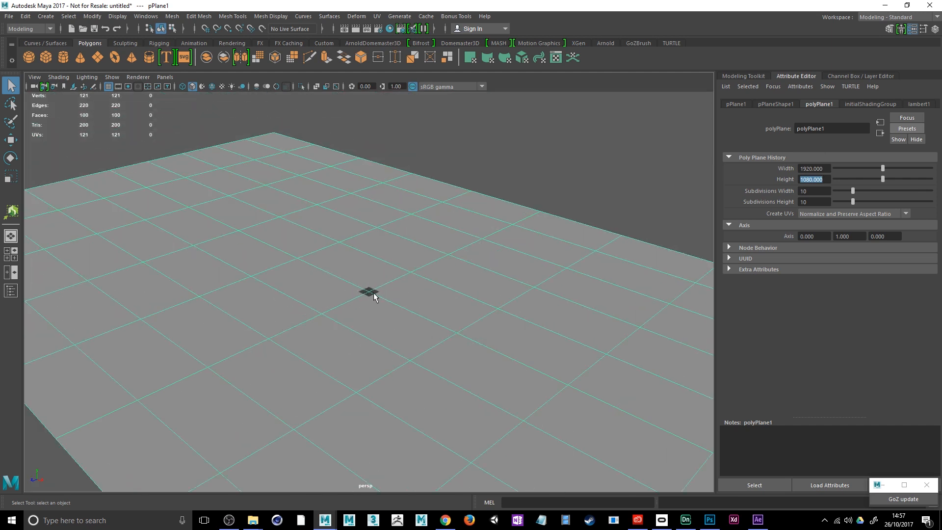
pyautogui.scroll(-2, 372, 292)
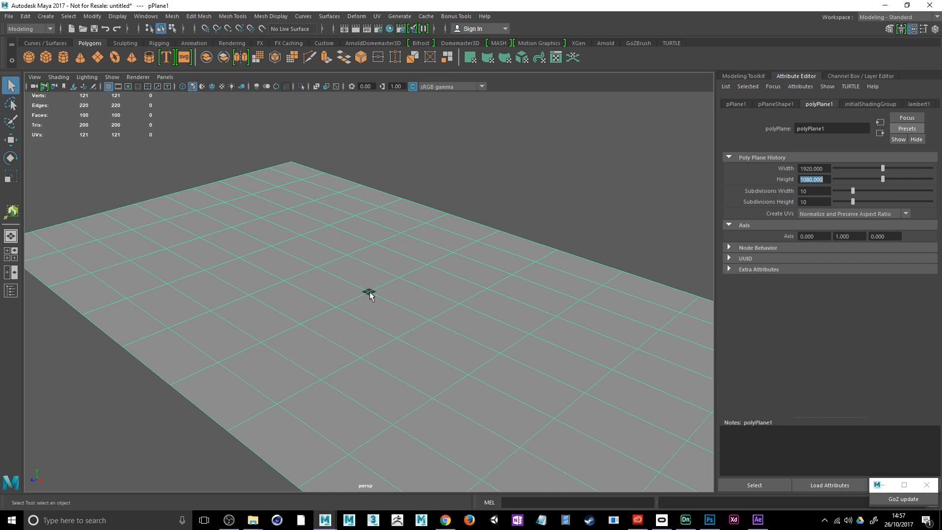
# Stand the plane upright by setting its X rotation to 90.
pyautogui.keyDown('alt'); pyautogui.moveTo(368, 309); pyautogui.dragTo(423, 319); pyautogui.keyUp('alt')
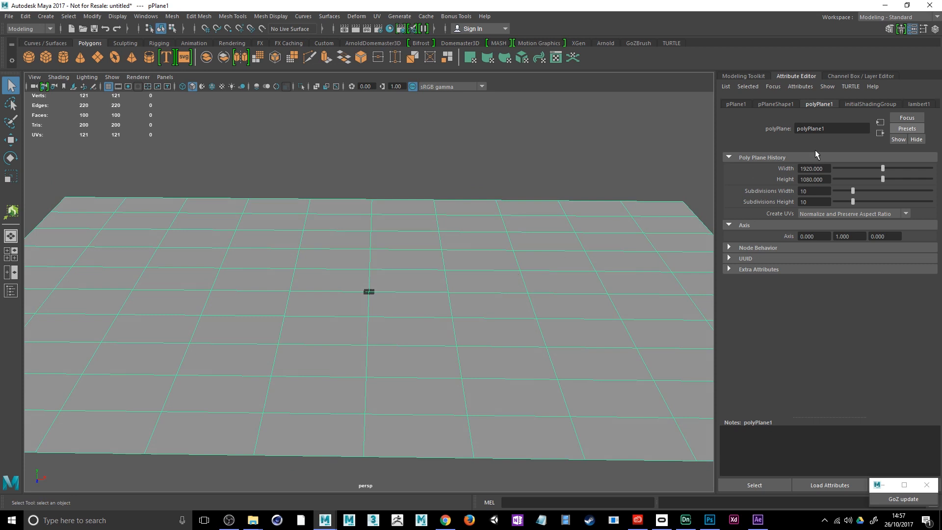
pyautogui.click(737, 104)
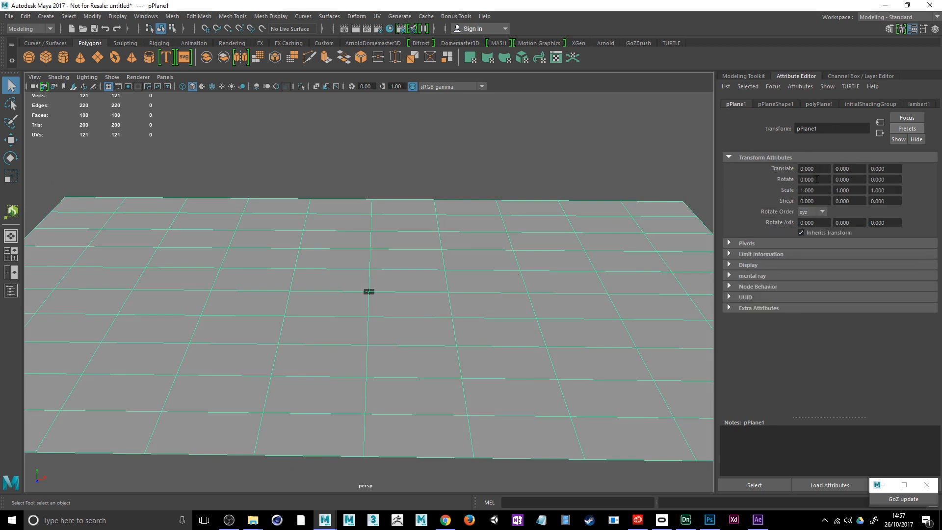
pyautogui.click(885, 179)
pyautogui.click(823, 180)
pyautogui.write('90')
pyautogui.press('Return')
pyautogui.scroll(-5, 342, 270)
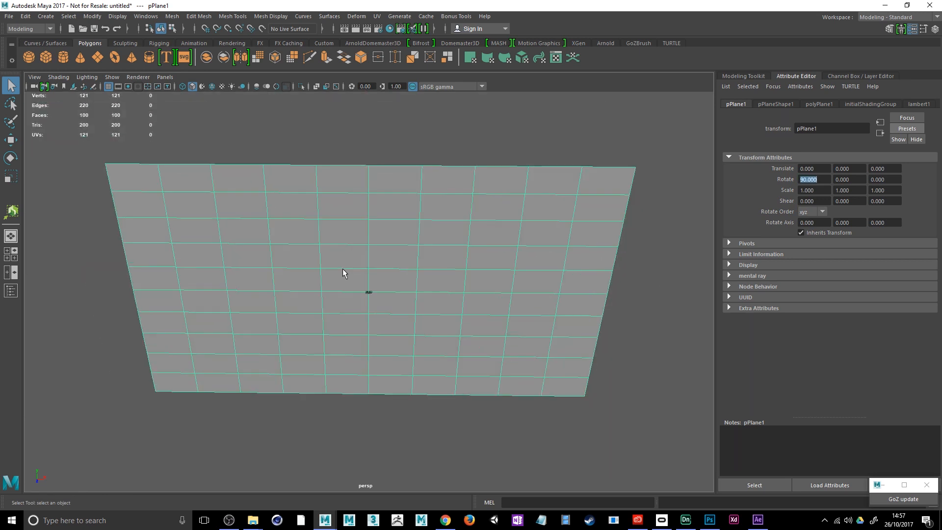
# Assign a new Lambert material to the upright plane.
pyautogui.keyDown('alt'); pyautogui.moveTo(328, 311); pyautogui.dragTo(364, 288); pyautogui.keyUp('alt')
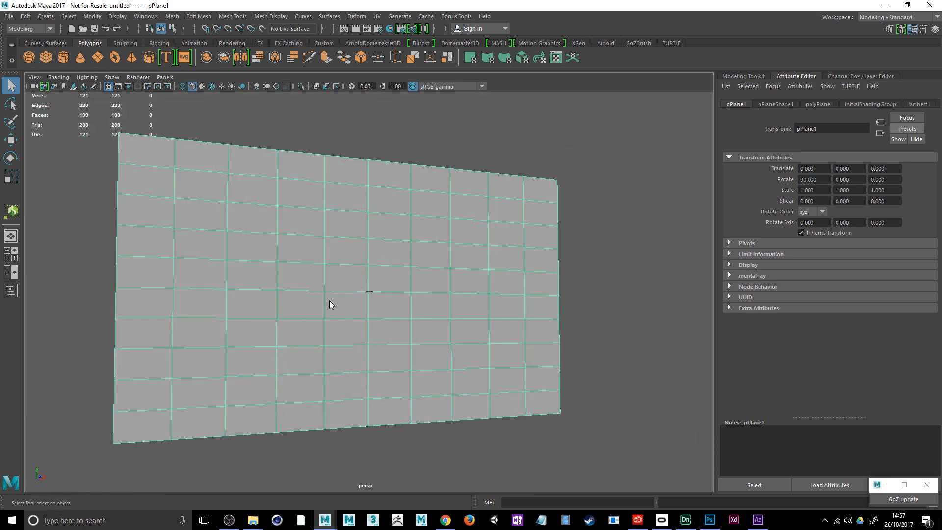
pyautogui.rightClick(330, 303)
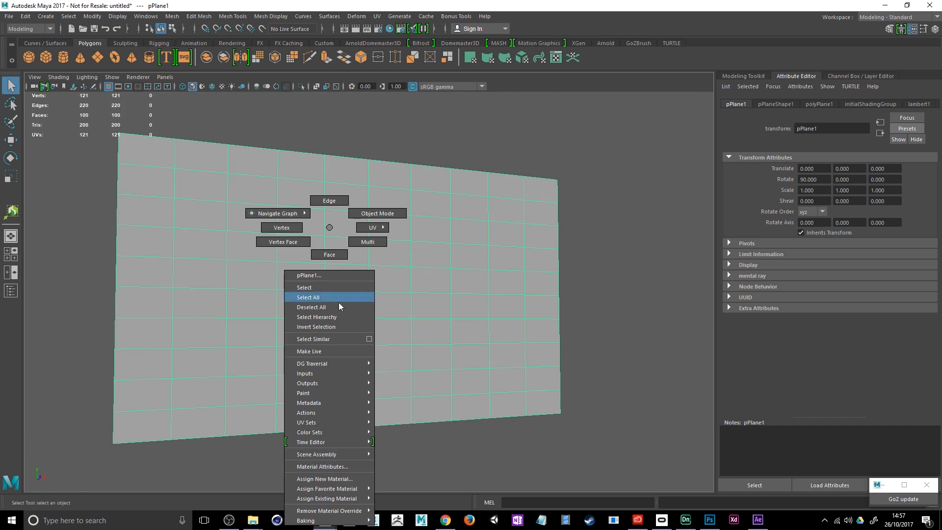
pyautogui.click(319, 479)
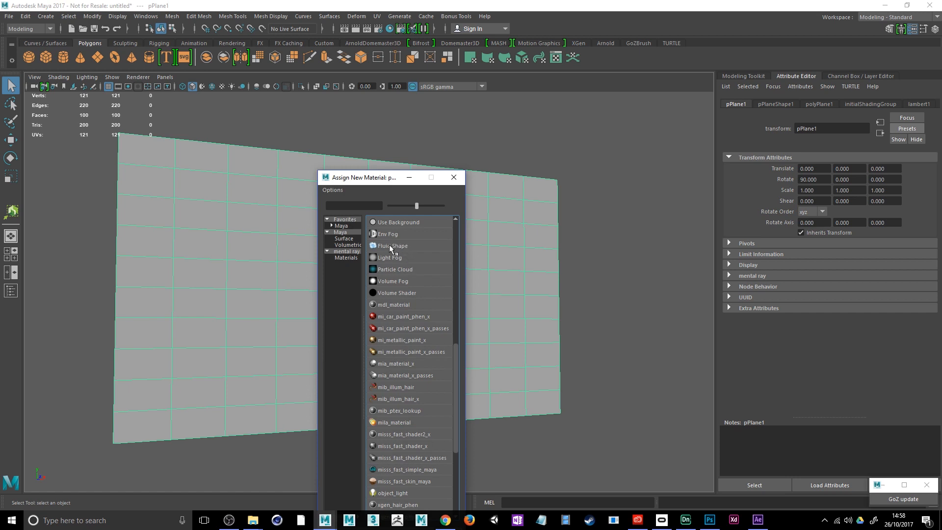
pyautogui.scroll(4, 396, 305)
pyautogui.click(387, 270)
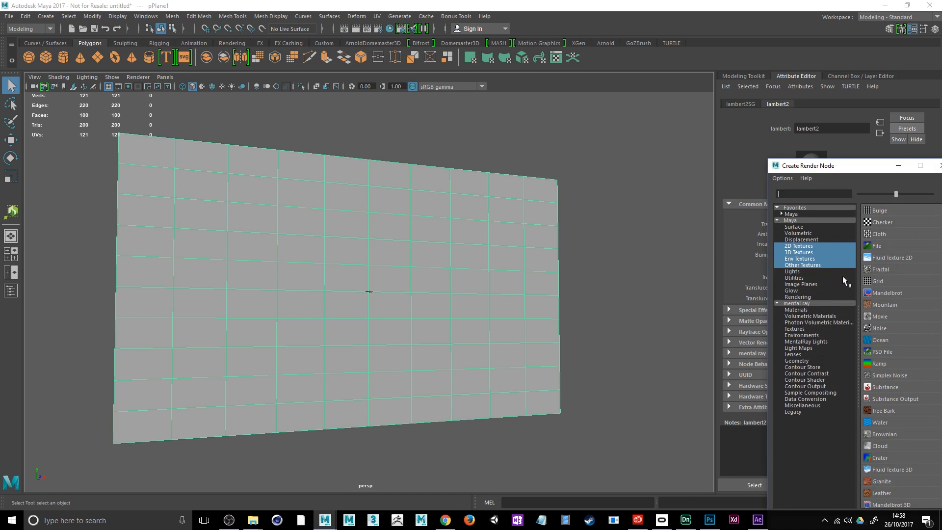
# Map a file texture using pexels-photo-271816.jpeg to the Lambert's colour and turn on textured display in the perspective view.
pyautogui.click(879, 245)
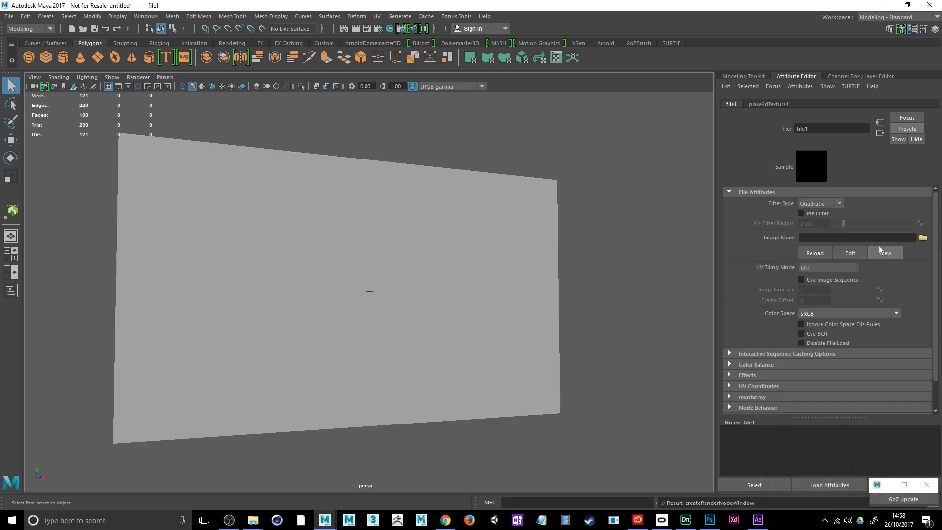
pyautogui.click(923, 238)
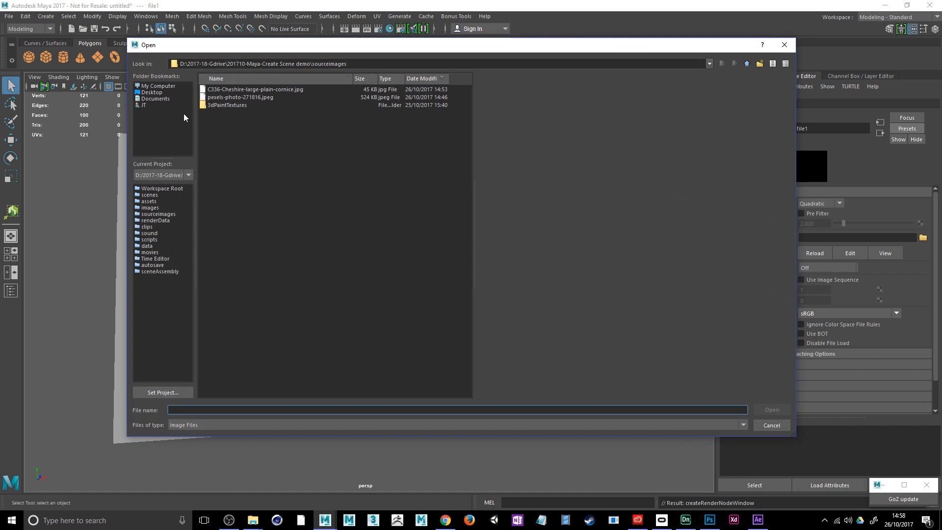
pyautogui.click(233, 97)
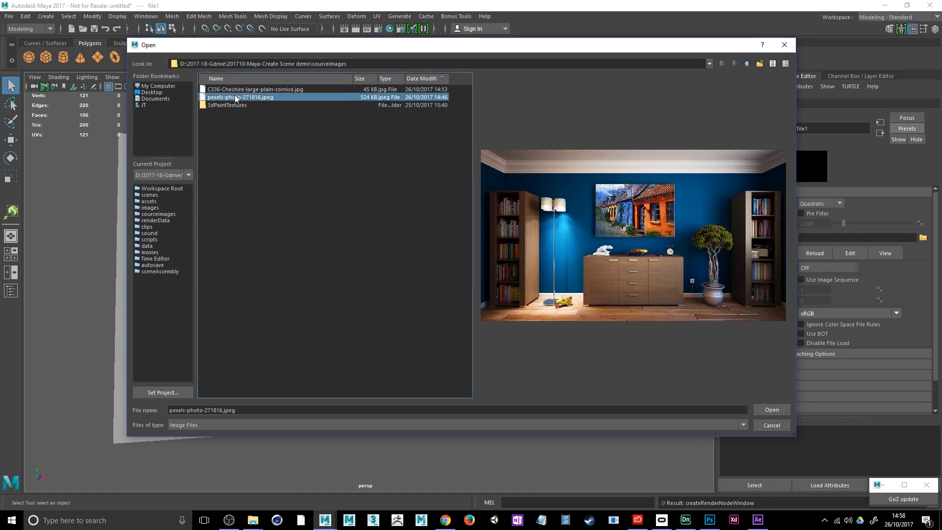
pyautogui.click(772, 410)
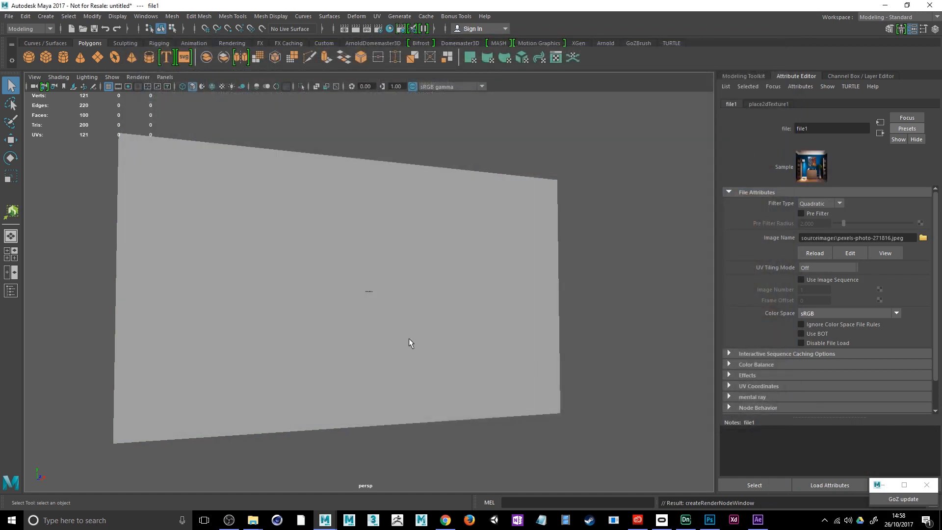
pyautogui.click(222, 86)
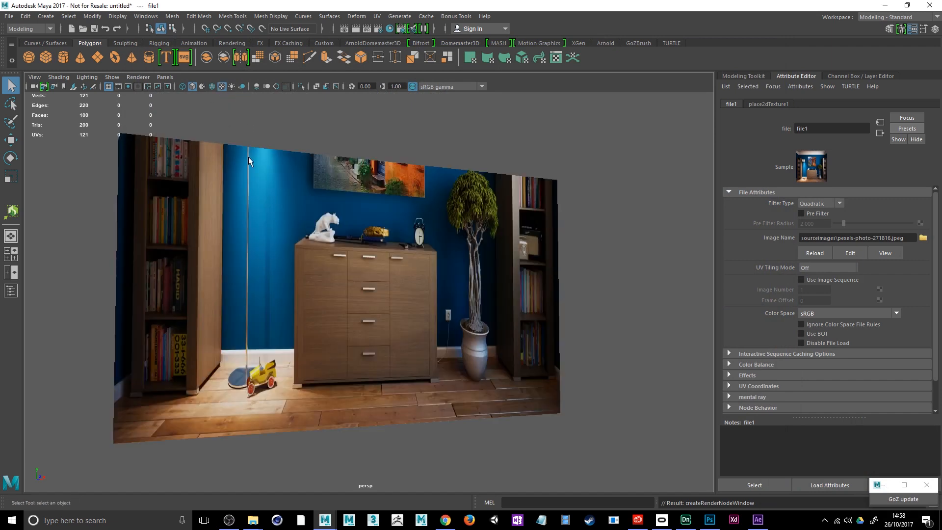
pyautogui.keyDown('alt'); pyautogui.moveTo(248, 157); pyautogui.dragTo(284, 181); pyautogui.keyUp('alt')
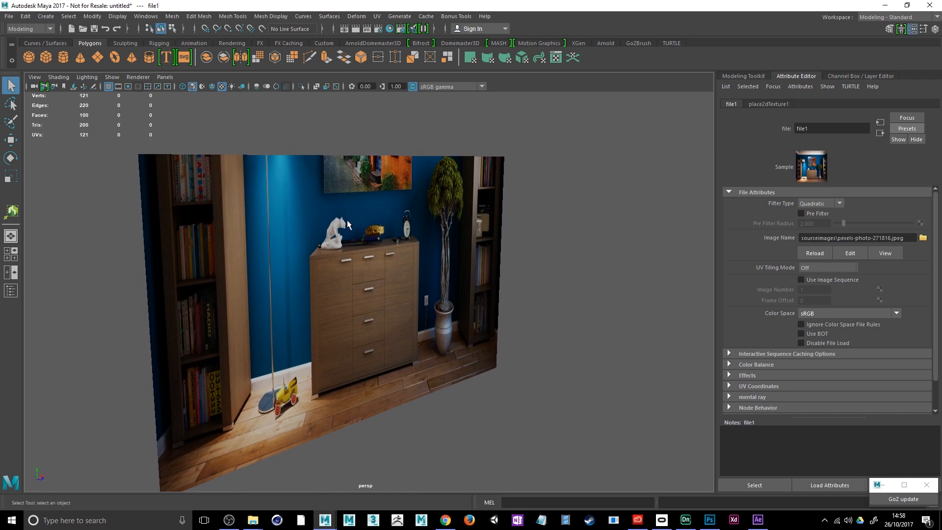
# Select the textured plane and move it back along Z to -1012 in the top view of the four-view layout.
pyautogui.click(408, 274)
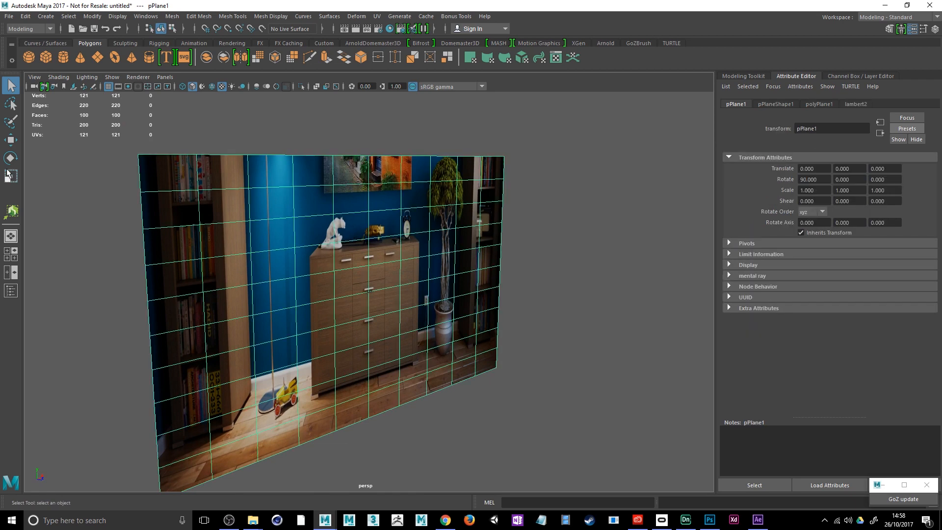
pyautogui.click(11, 254)
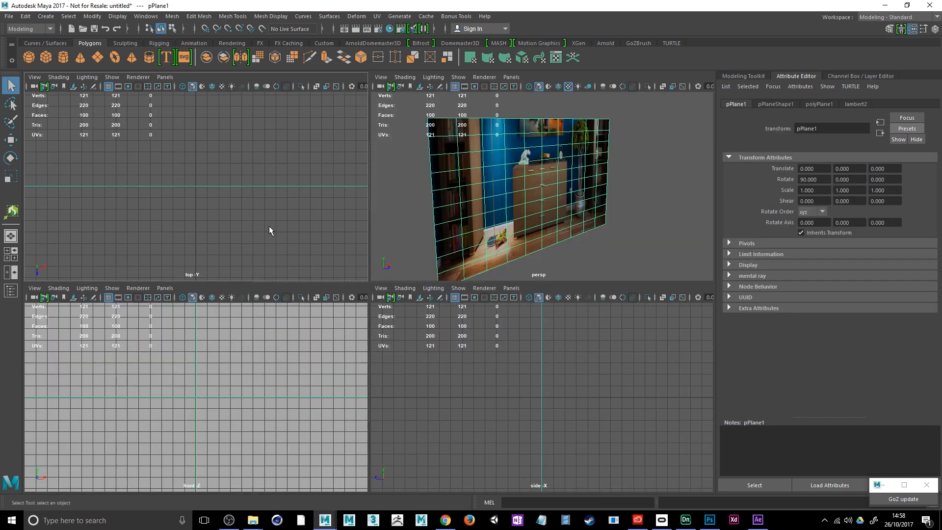
pyautogui.hotkey('shift', 'f')
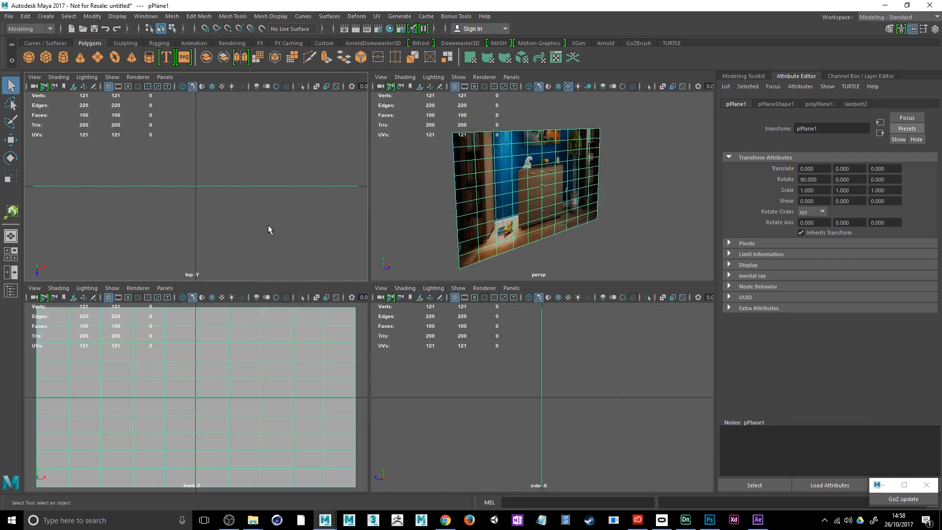
pyautogui.click(11, 140)
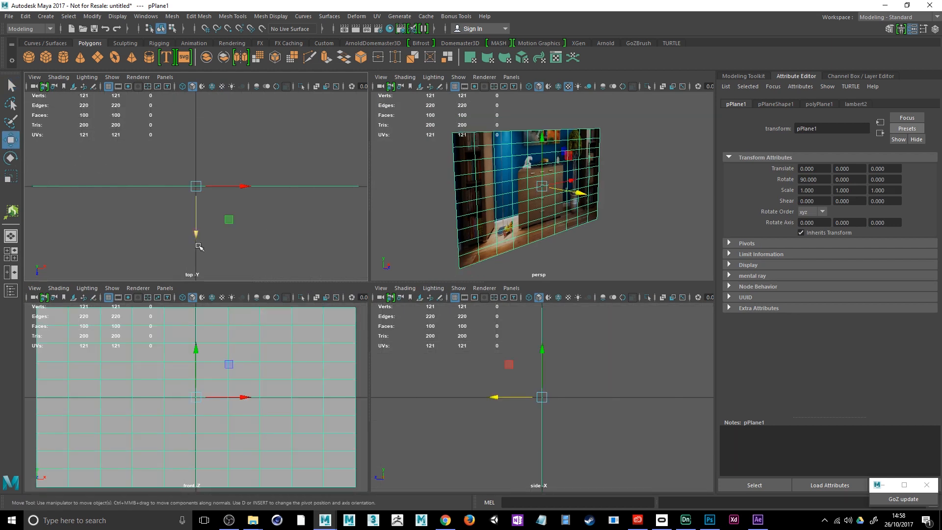
pyautogui.moveTo(198, 236); pyautogui.dragTo(169, 54)
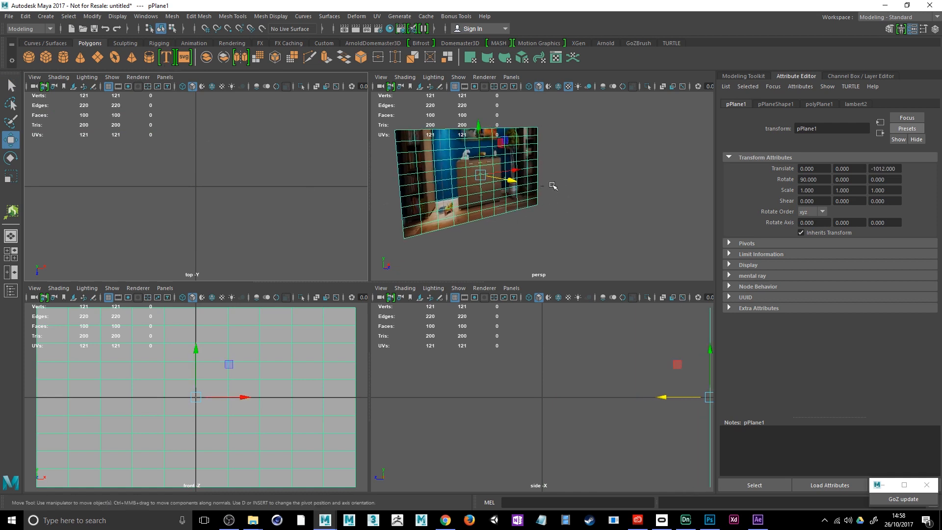
# Maximise the perspective view facing the plane and open its UVs in the UV Editor, placed so both the photo and plane can be seen.
pyautogui.keyDown('alt'); pyautogui.click(552, 199); pyautogui.keyUp('alt')
pyautogui.keyDown('alt'); pyautogui.moveTo(552, 199); pyautogui.dragTo(508, 203); pyautogui.keyUp('alt')
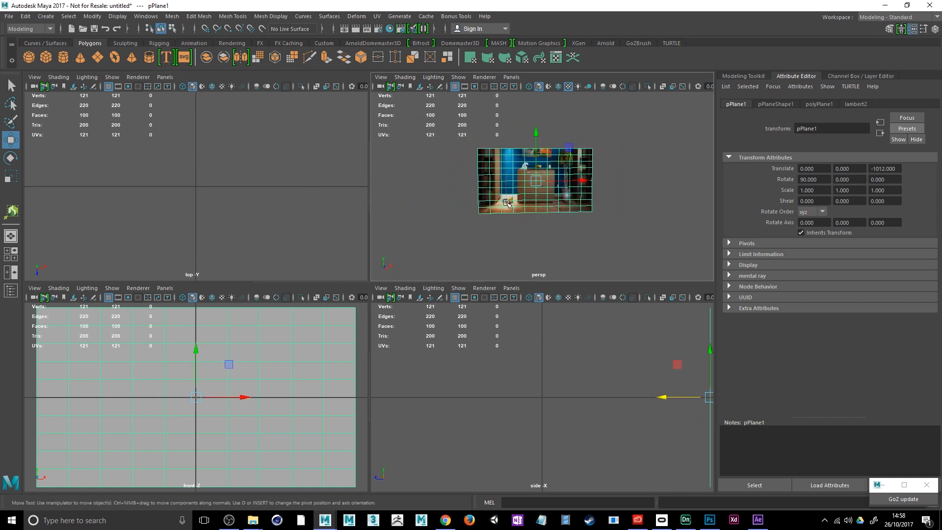
pyautogui.scroll(4, 509, 203)
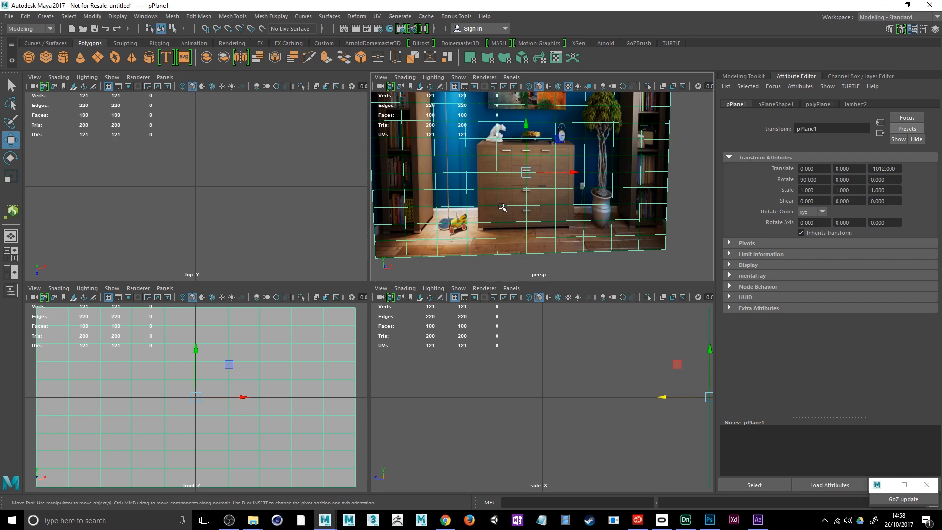
pyautogui.press('space')
pyautogui.keyDown('alt'); pyautogui.moveTo(513, 257); pyautogui.dragTo(496, 260); pyautogui.keyUp('alt')
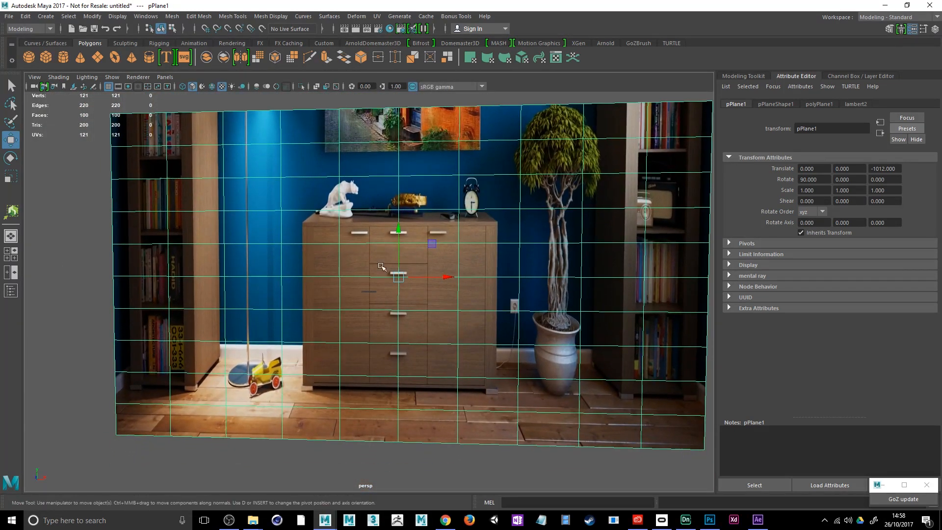
pyautogui.keyDown('alt'); pyautogui.moveTo(439, 350); pyautogui.dragTo(448, 346); pyautogui.keyUp('alt')
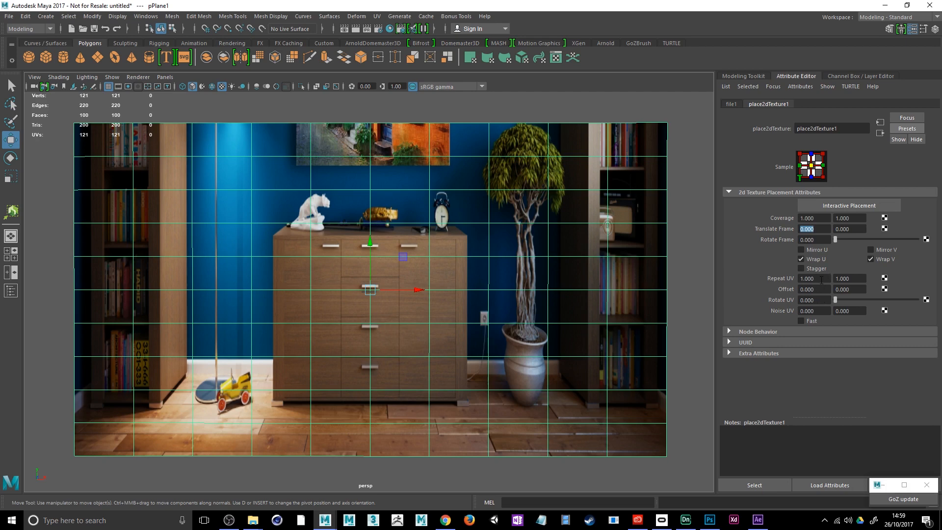
pyautogui.click(376, 17)
pyautogui.click(381, 42)
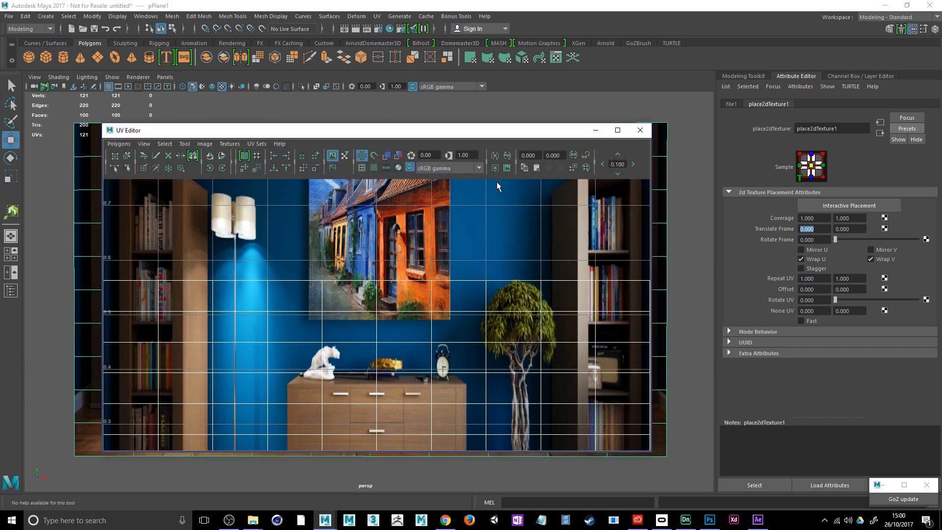
pyautogui.scroll(-8, 464, 250)
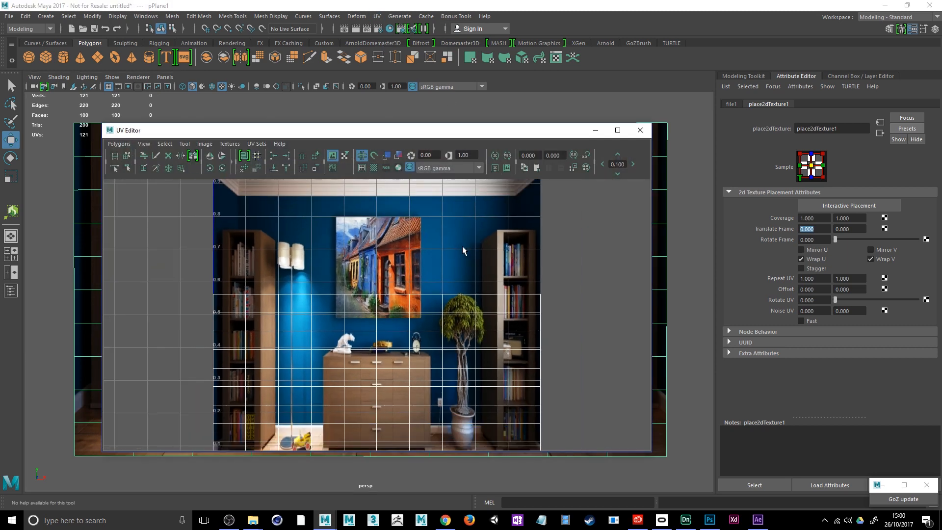
pyautogui.scroll(-2, 463, 250)
pyautogui.scroll(-1, 463, 249)
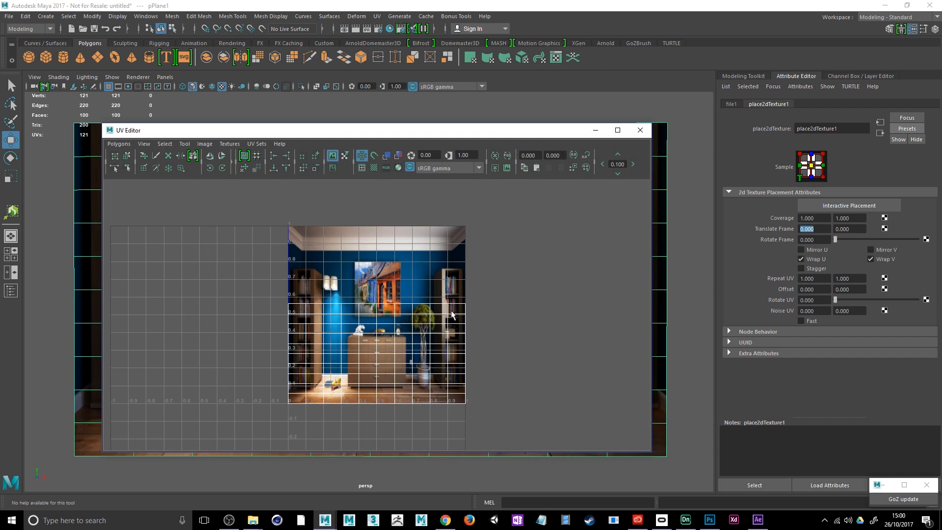
pyautogui.moveTo(533, 136); pyautogui.dragTo(772, 100)
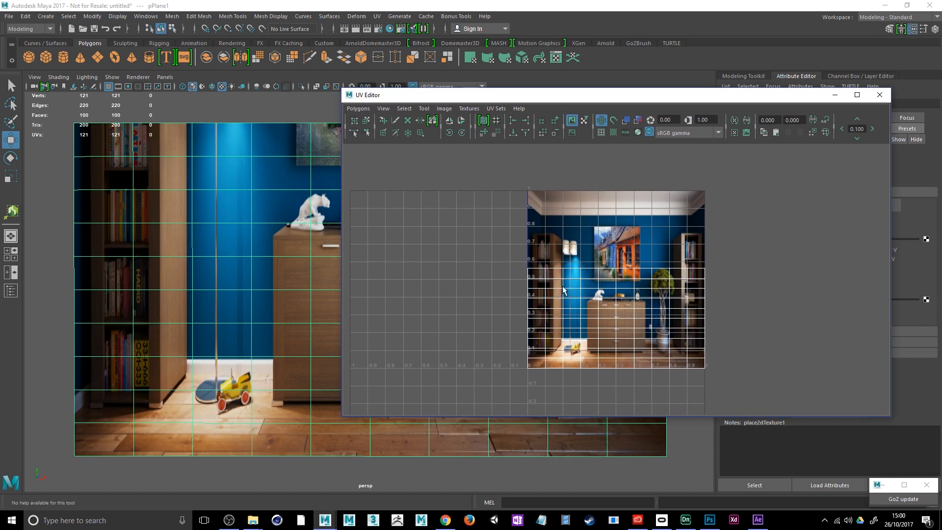
# Select all of the plane's UVs and scale them up vertically towards the full height of the room photo.
pyautogui.moveTo(519, 190); pyautogui.dragTo(740, 388)
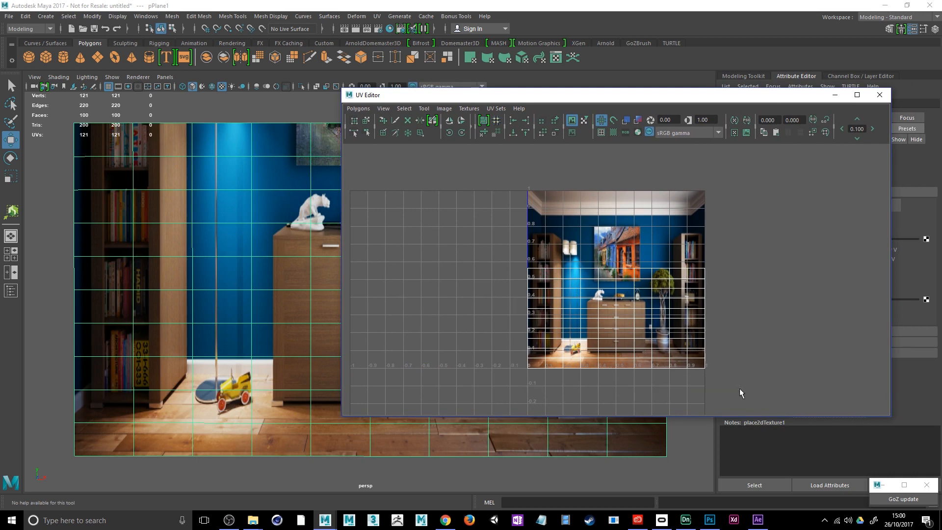
pyautogui.click(367, 123)
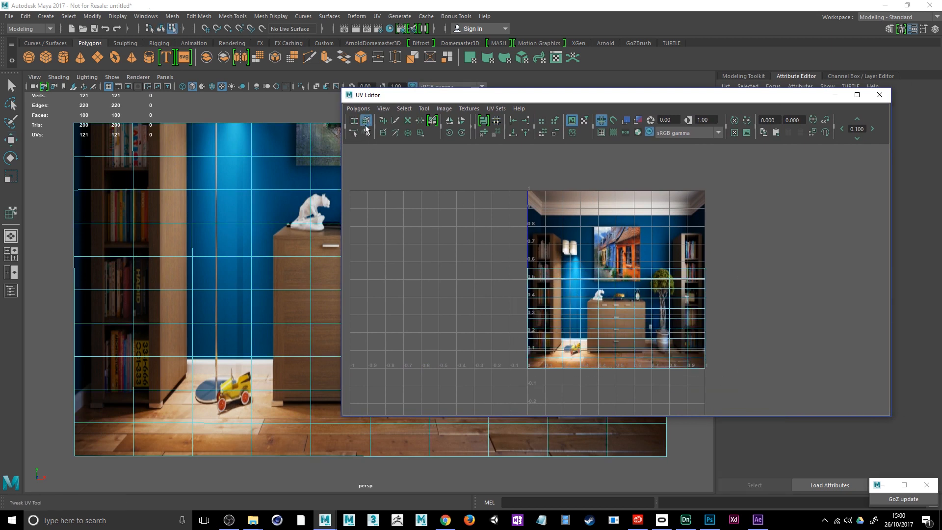
pyautogui.click(11, 176)
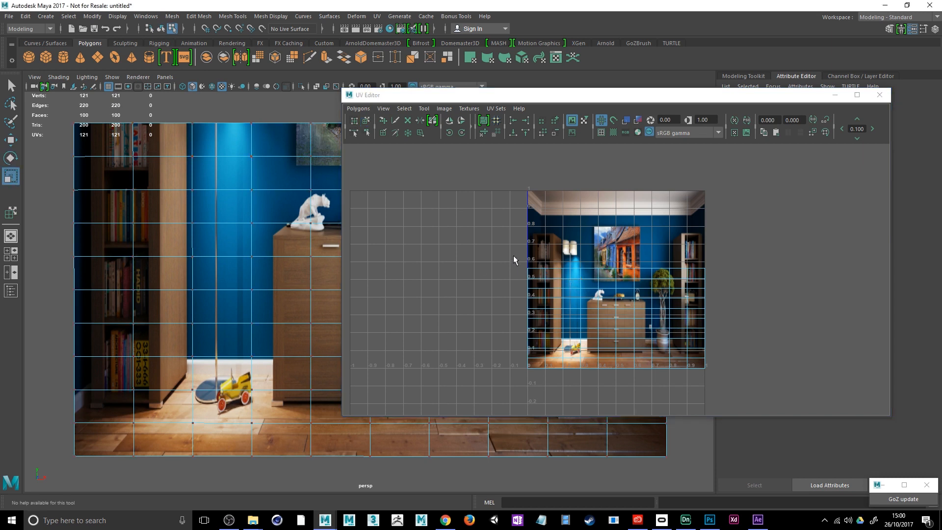
pyautogui.moveTo(513, 253); pyautogui.dragTo(758, 388)
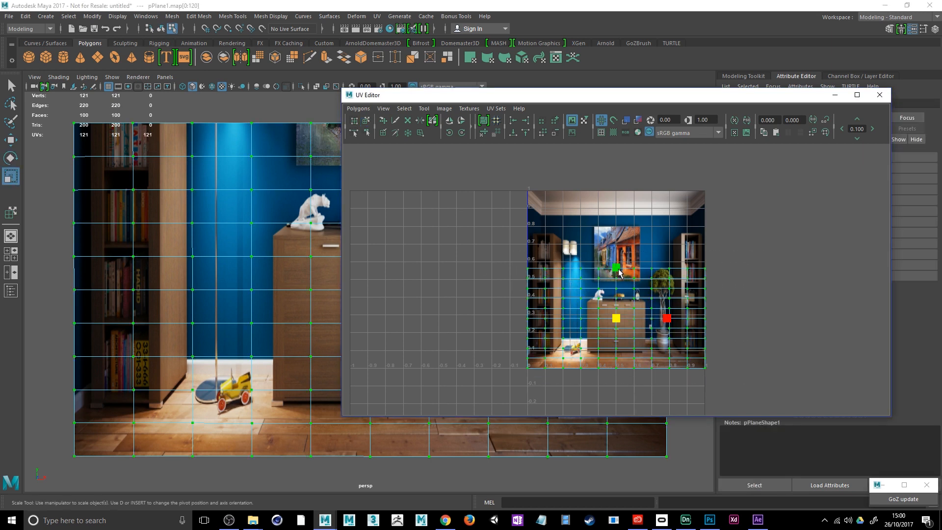
pyautogui.moveTo(617, 265); pyautogui.dragTo(615, 225)
# Fine-tune the UVs' vertical position and scale so their upper and lower edges line up with the photo's borders.
pyautogui.press('w')
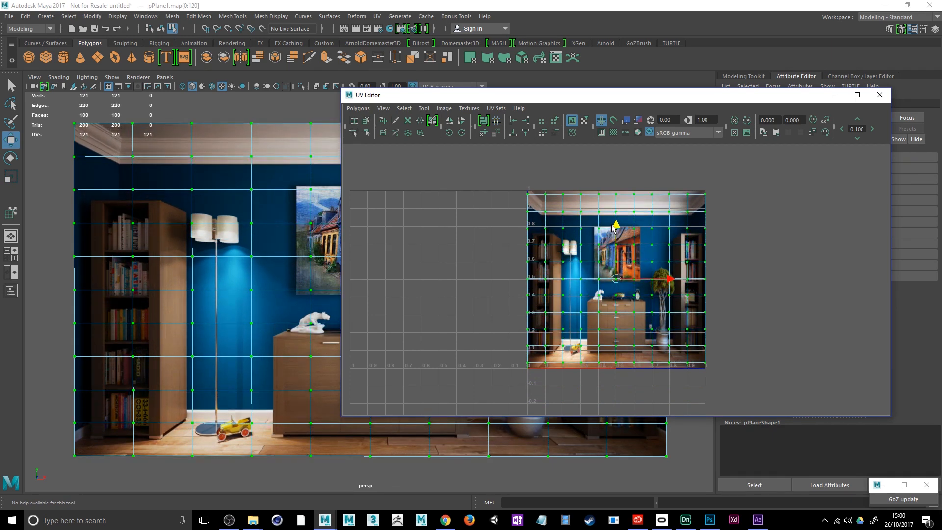
pyautogui.press('e')
pyautogui.press('r')
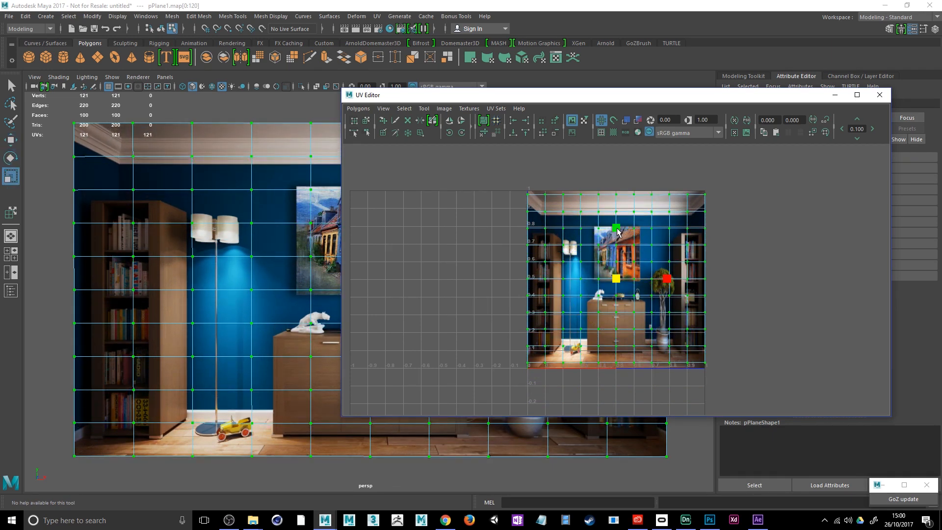
pyautogui.moveTo(616, 228); pyautogui.dragTo(618, 227)
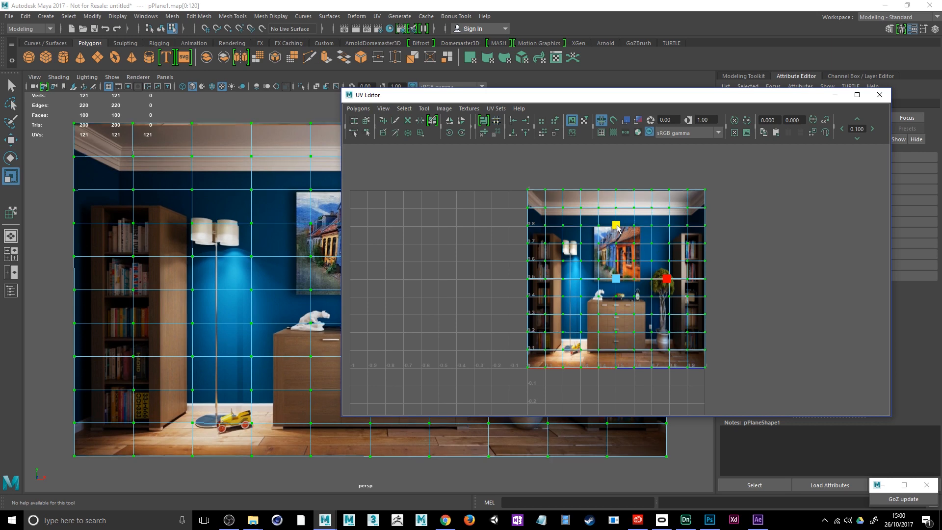
pyautogui.press('e')
pyautogui.press('w')
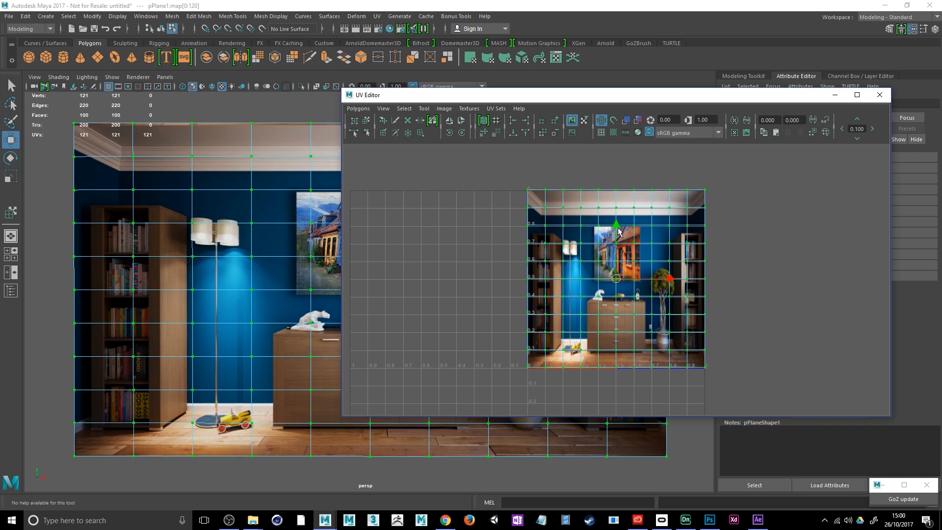
pyautogui.moveTo(617, 226); pyautogui.dragTo(617, 227)
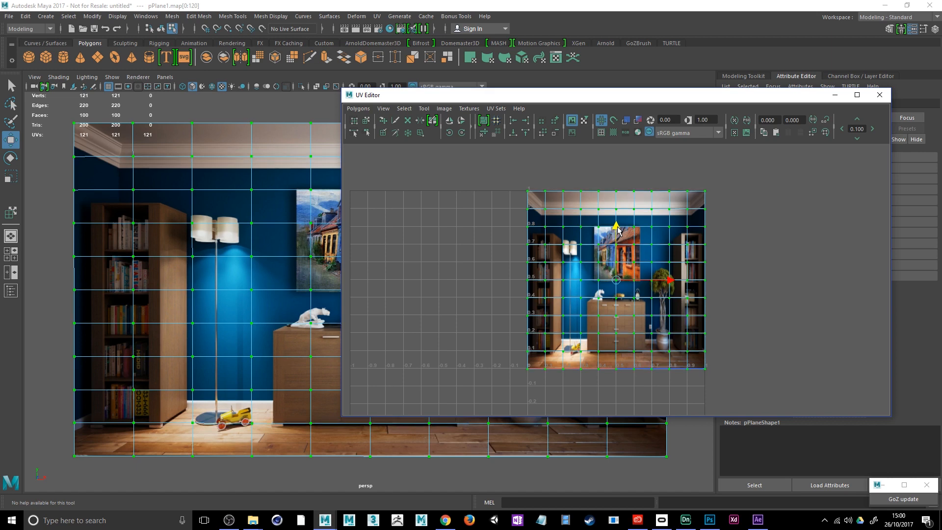
# Minimise the UV Editor and examine the photo texture's 2D placement attributes, including Repeat UV.
pyautogui.click(835, 95)
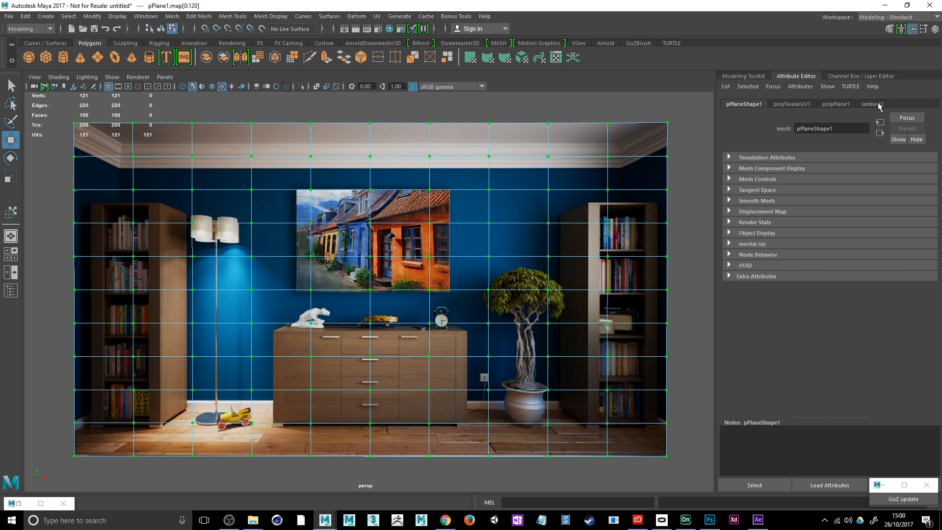
pyautogui.click(879, 106)
pyautogui.click(928, 216)
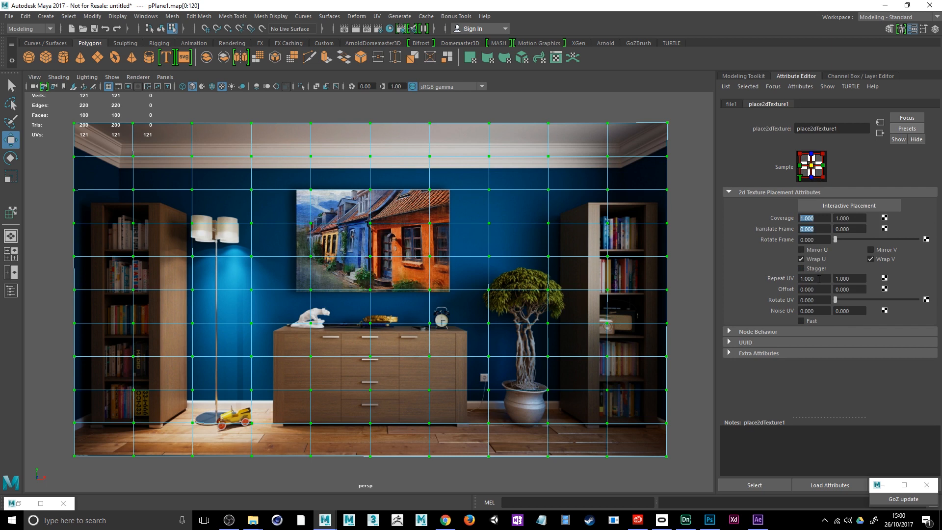
pyautogui.moveTo(853, 280); pyautogui.dragTo(833, 279)
pyautogui.click(686, 233)
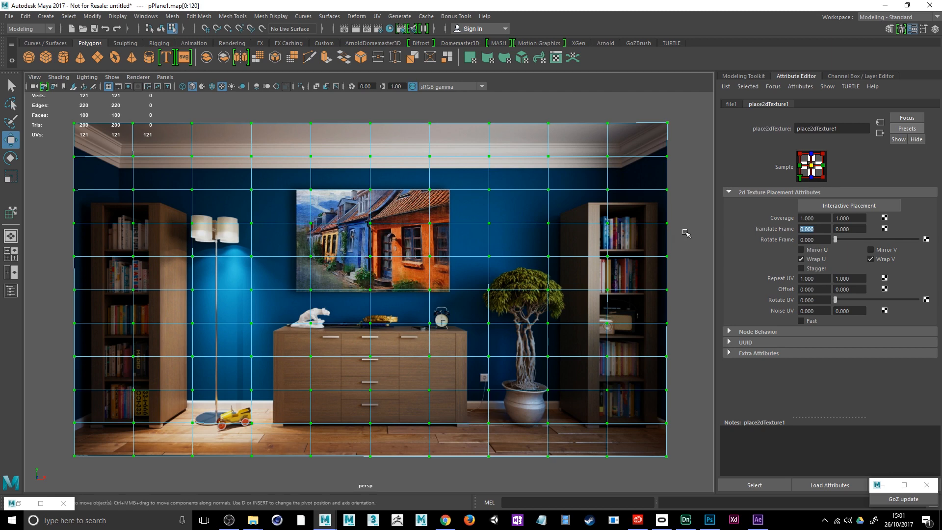
# Return the textured plane from UV editing to object mode and select it as a whole object.
pyautogui.moveTo(641, 227); pyautogui.dragTo(673, 214, button='right')
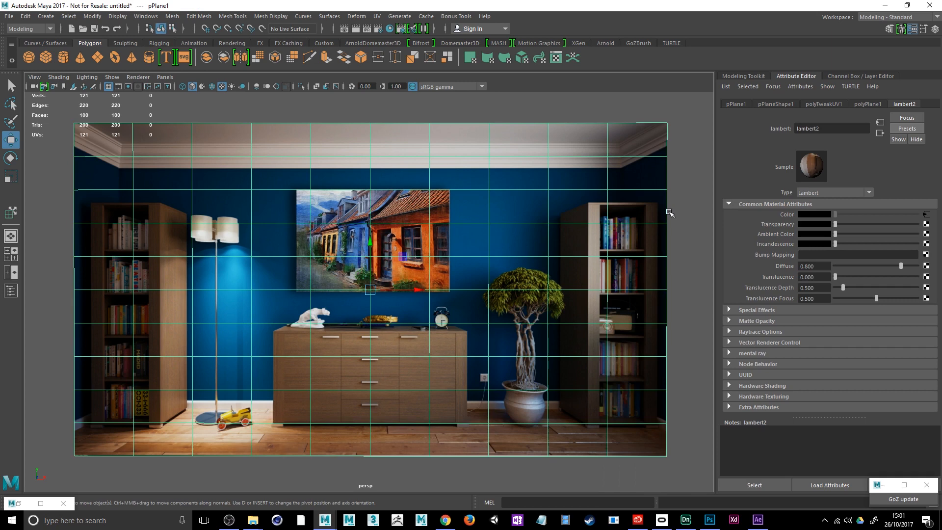
pyautogui.click(683, 243)
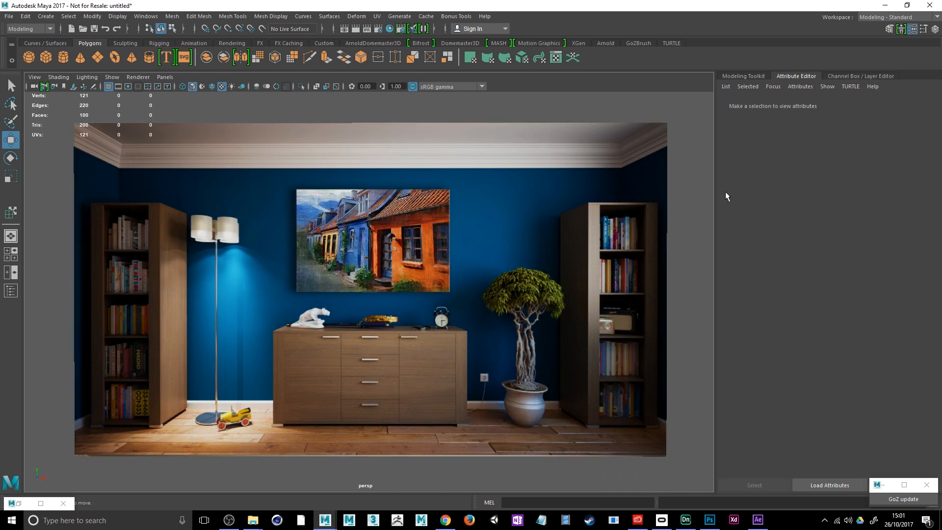
pyautogui.click(621, 225)
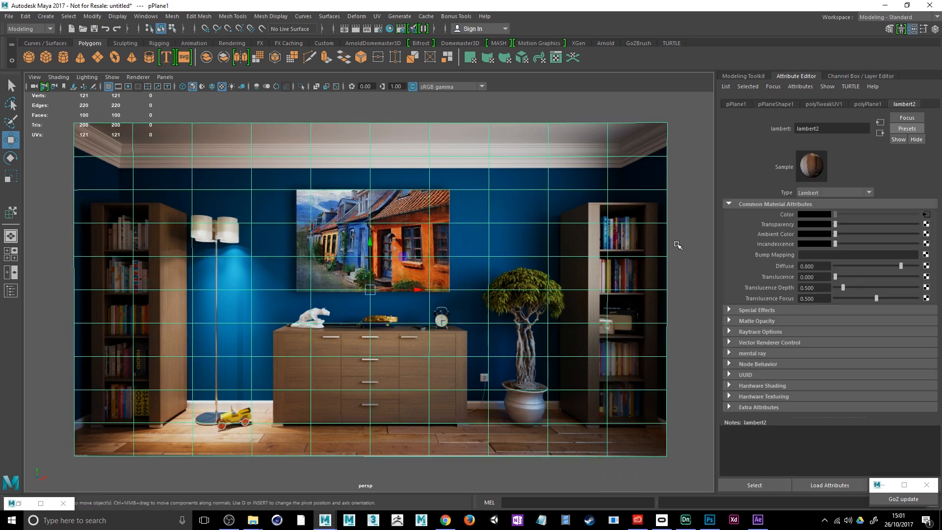
pyautogui.moveTo(514, 288)
pyautogui.keyDown('alt'); pyautogui.mouseDown()
pyautogui.moveTo(480, 289)
pyautogui.moveTo(508, 290)
pyautogui.moveTo(507, 311)
pyautogui.moveTo(518, 287)
pyautogui.moveTo(521, 296)
pyautogui.mouseUp(); pyautogui.keyUp('alt')
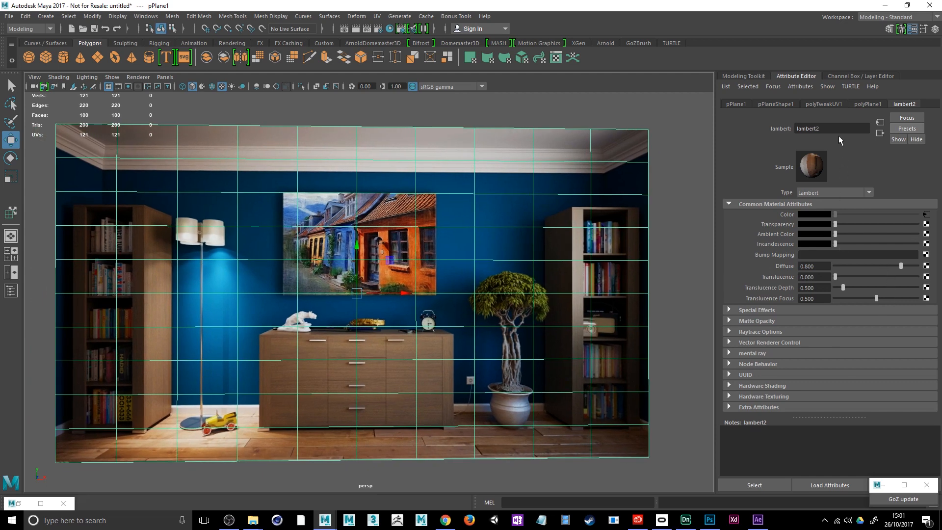
# Create a display layer from the selected backdrop plane and set the layer to Reference.
pyautogui.click(855, 76)
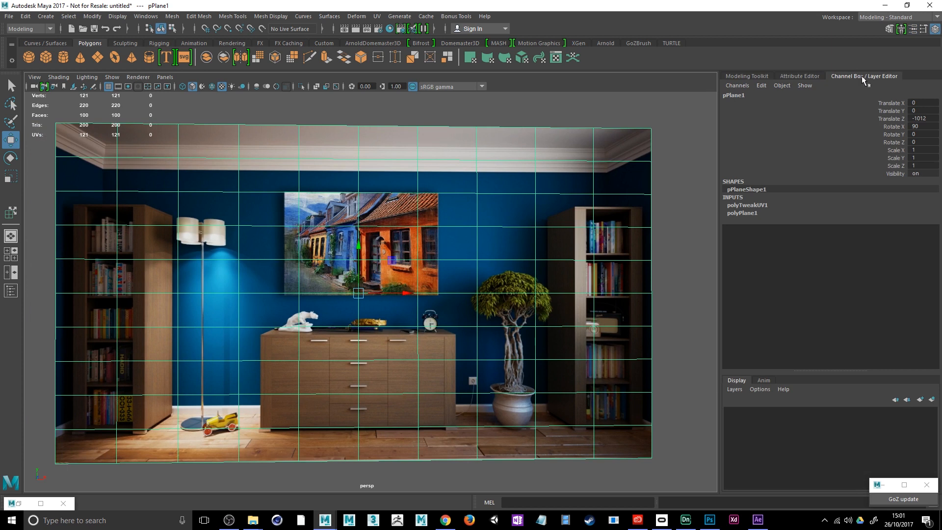
pyautogui.click(735, 390)
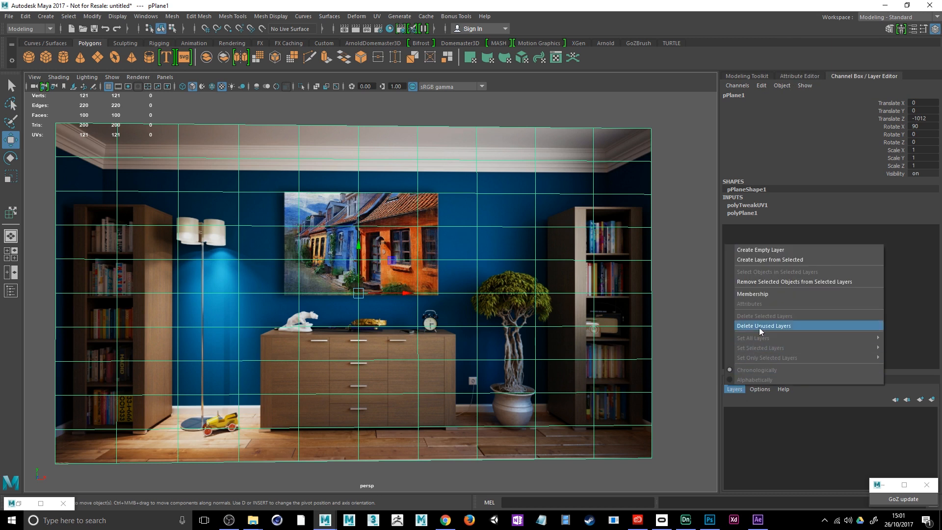
pyautogui.click(778, 260)
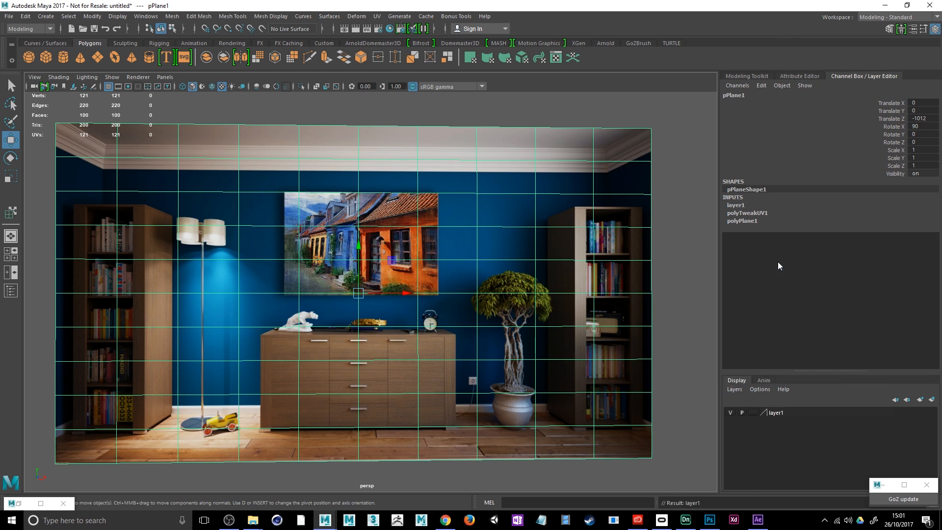
pyautogui.click(752, 412)
pyautogui.click(752, 412)
pyautogui.click(681, 421)
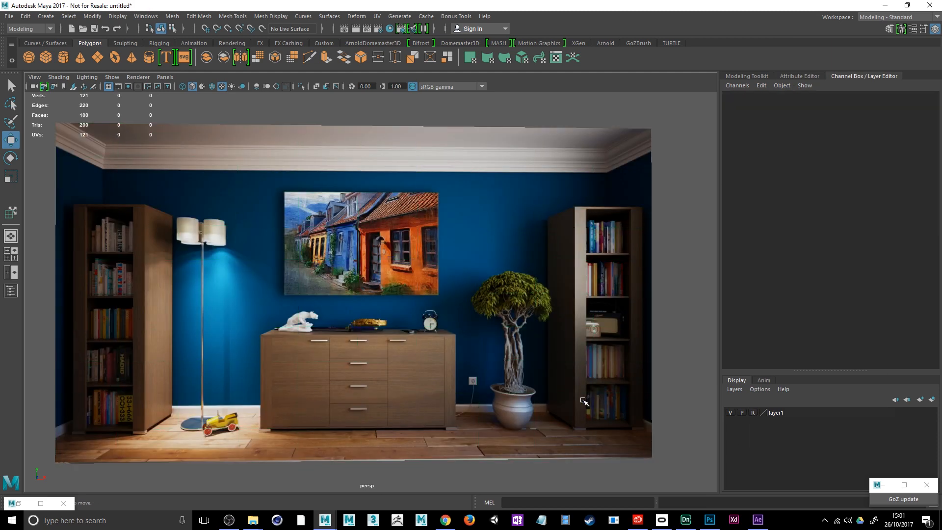
pyautogui.moveTo(375, 337)
pyautogui.keyDown('alt'); pyautogui.mouseDown()
pyautogui.moveTo(366, 331)
pyautogui.moveTo(386, 328)
pyautogui.moveTo(330, 331)
pyautogui.moveTo(383, 334)
pyautogui.moveTo(367, 339)
pyautogui.mouseUp(); pyautogui.keyUp('alt')
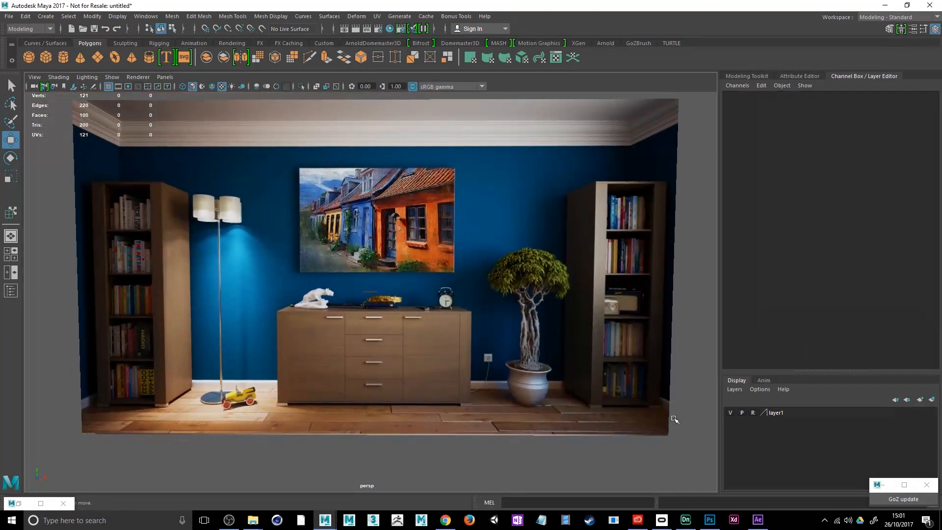
pyautogui.moveTo(586, 387)
pyautogui.keyDown('alt'); pyautogui.mouseDown()
pyautogui.moveTo(569, 380)
pyautogui.moveTo(585, 386)
pyautogui.mouseUp(); pyautogui.keyUp('alt')
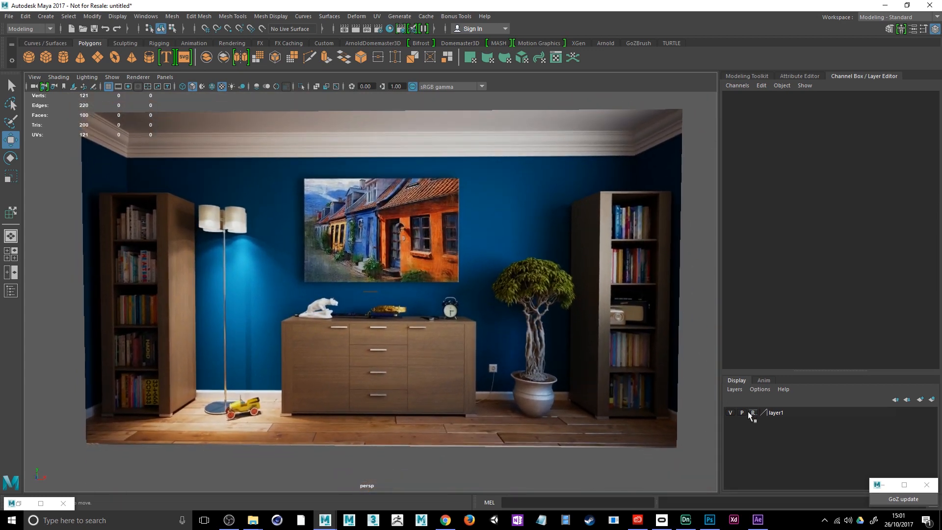
# Take the backdrop's layer out of Reference mode, reselect the plane and slightly raise its lambert2 material's transparency.
pyautogui.click(655, 405)
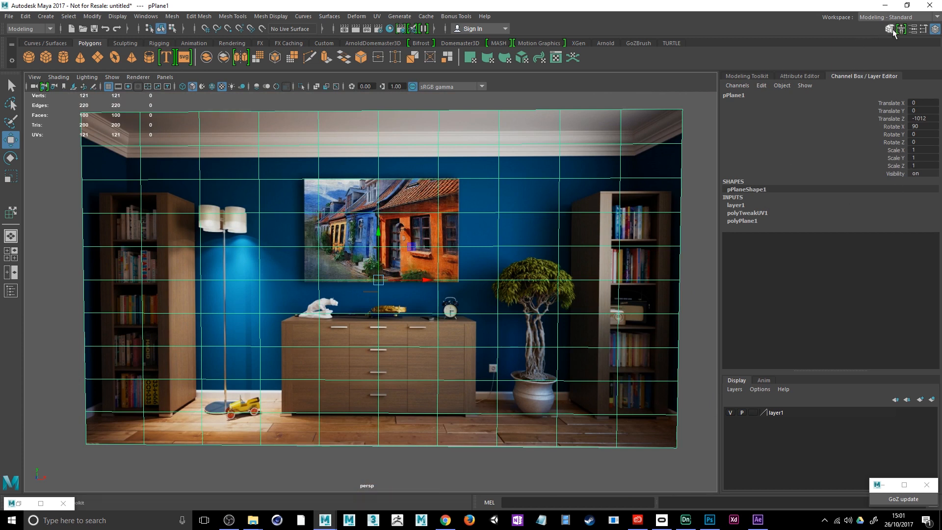
pyautogui.click(804, 75)
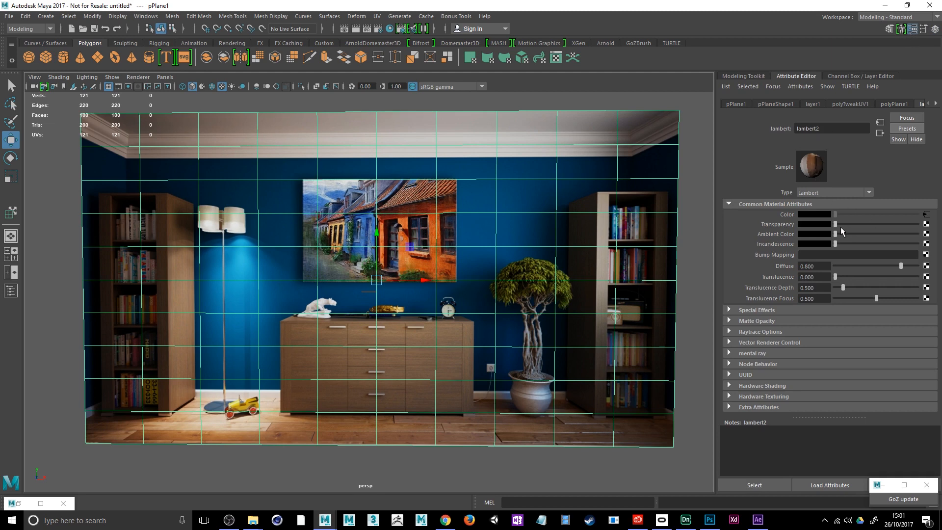
pyautogui.moveTo(836, 224)
pyautogui.mouseDown()
pyautogui.moveTo(872, 226)
pyautogui.moveTo(848, 225)
pyautogui.mouseUp()
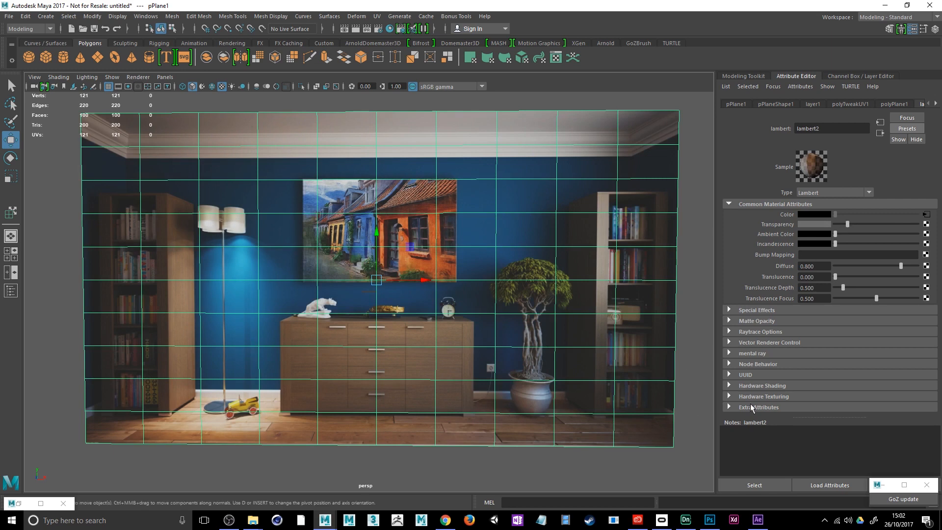
# Lock the semi-transparent backdrop plane again by setting layer1 to Reference, and deselect it.
pyautogui.click(864, 76)
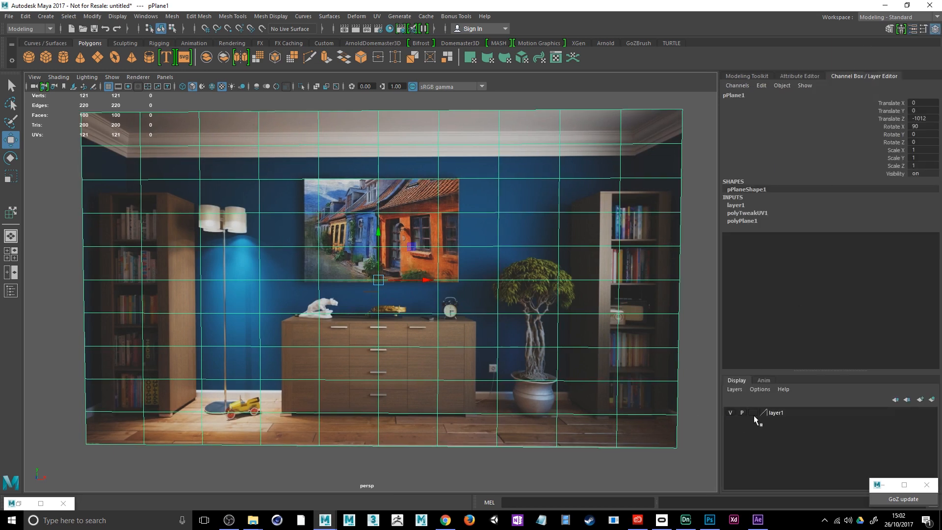
pyautogui.click(754, 414)
pyautogui.click(754, 414)
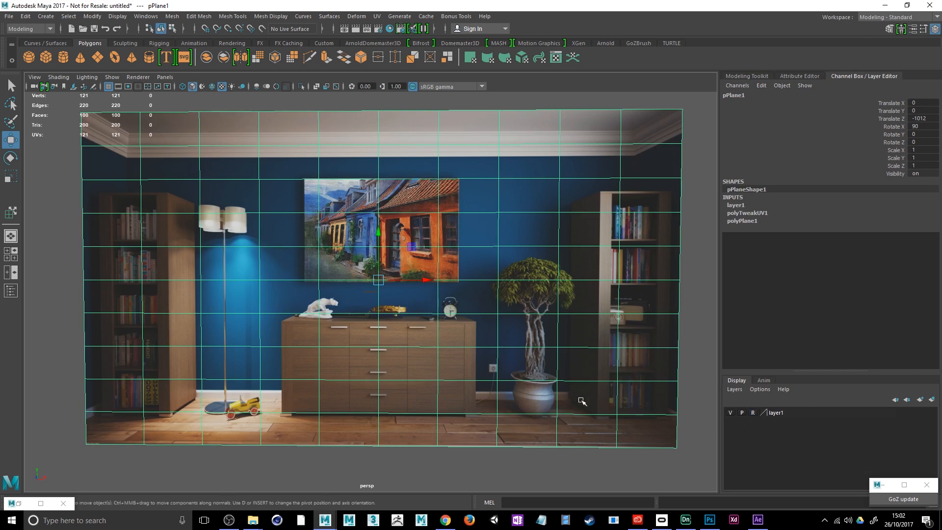
pyautogui.click(621, 444)
pyautogui.keyDown('alt'); pyautogui.moveTo(432, 343); pyautogui.dragTo(409, 334); pyautogui.keyUp('alt')
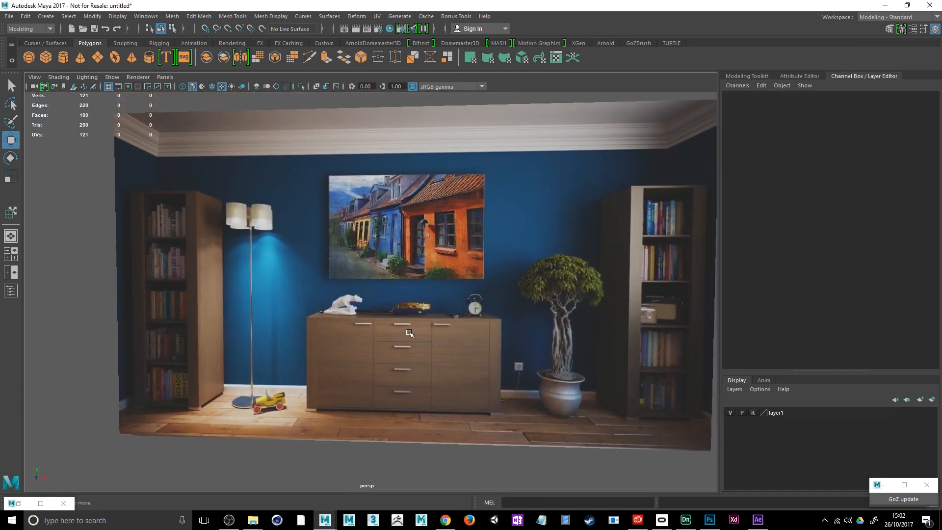
pyautogui.scroll(-3, 418, 322)
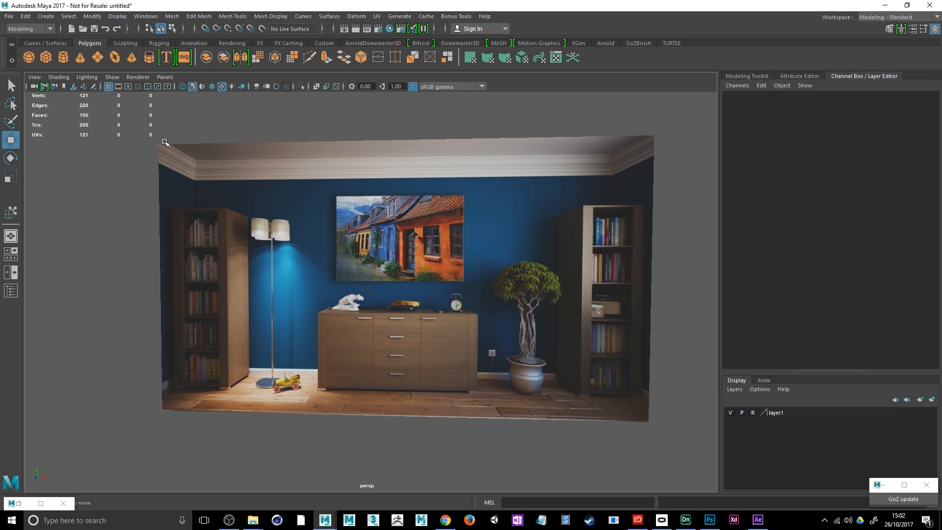
# Create a polygon cube at the origin and frame it in the perspective view with the backdrop behind it.
pyautogui.click(47, 61)
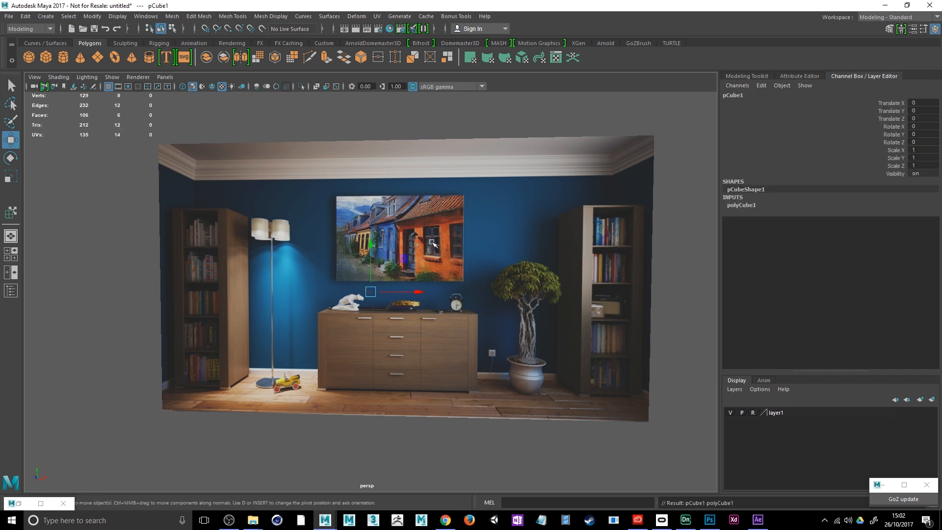
pyautogui.press('f')
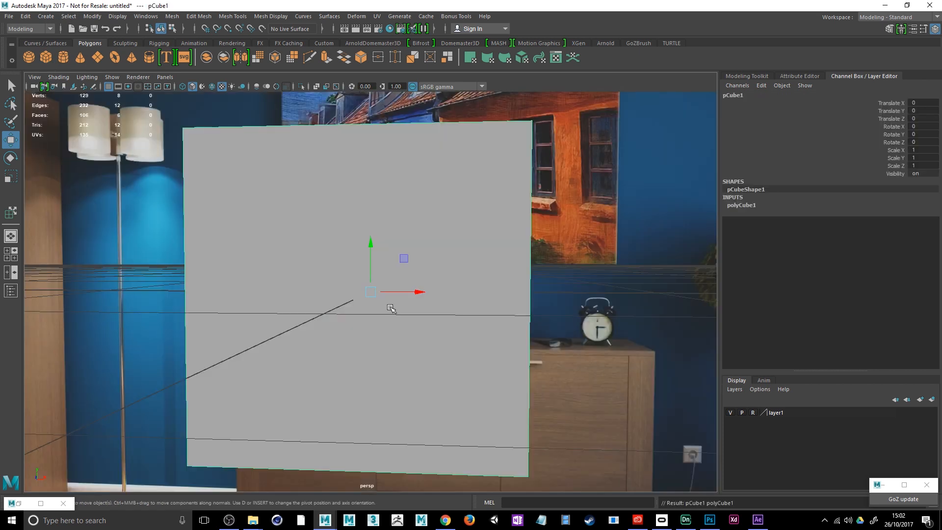
pyautogui.scroll(-5, 396, 310)
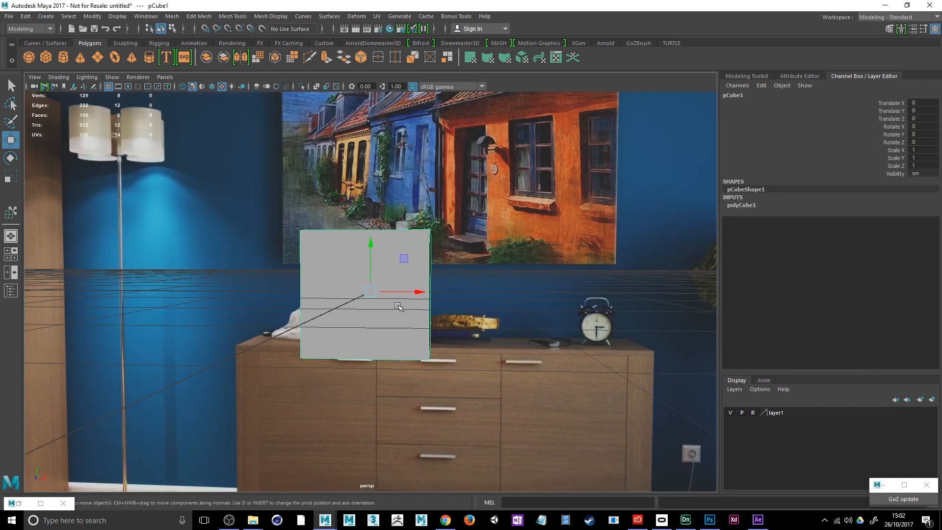
pyautogui.keyDown('alt'); pyautogui.moveTo(398, 307); pyautogui.dragTo(466, 288); pyautogui.keyUp('alt')
pyautogui.scroll(-6, 467, 288)
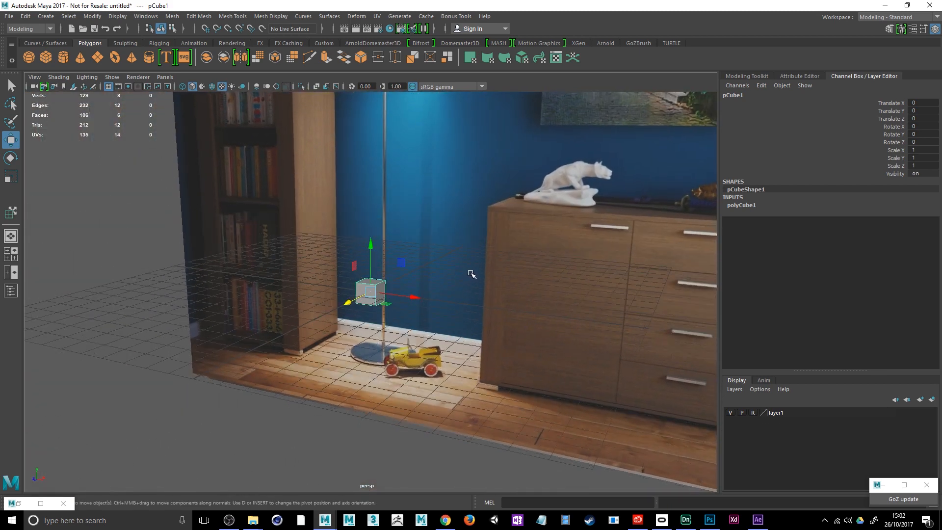
pyautogui.scroll(-1, 471, 274)
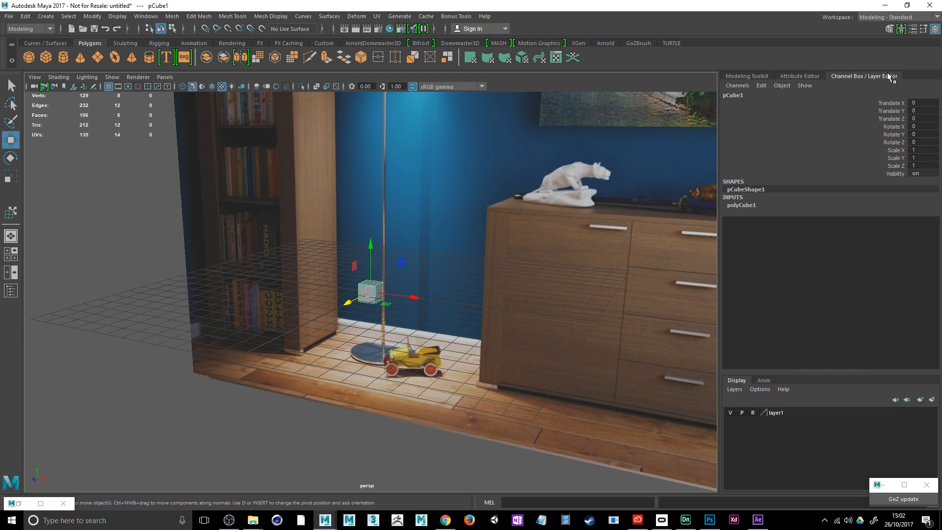
# Set the cube's width to 1920, height to 1080 and depth to 10 in its polyCube1 creation settings.
pyautogui.click(745, 205)
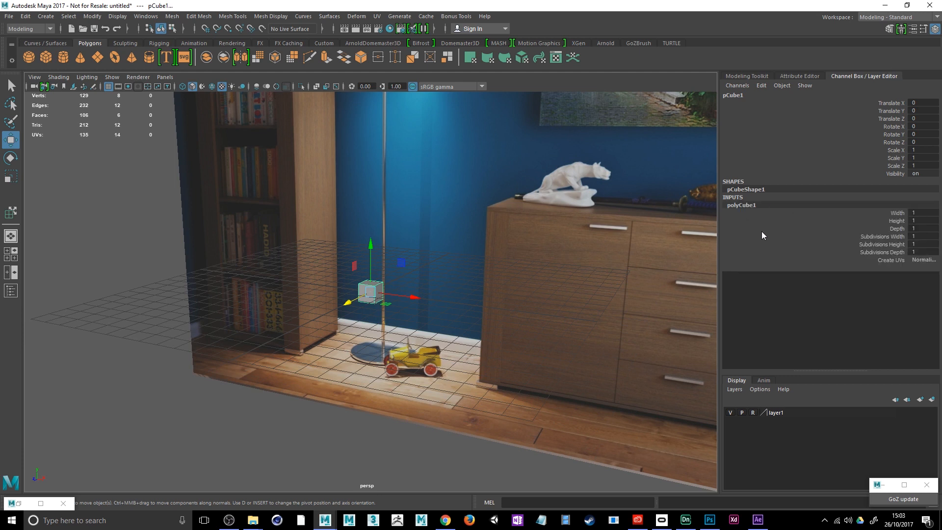
pyautogui.click(797, 75)
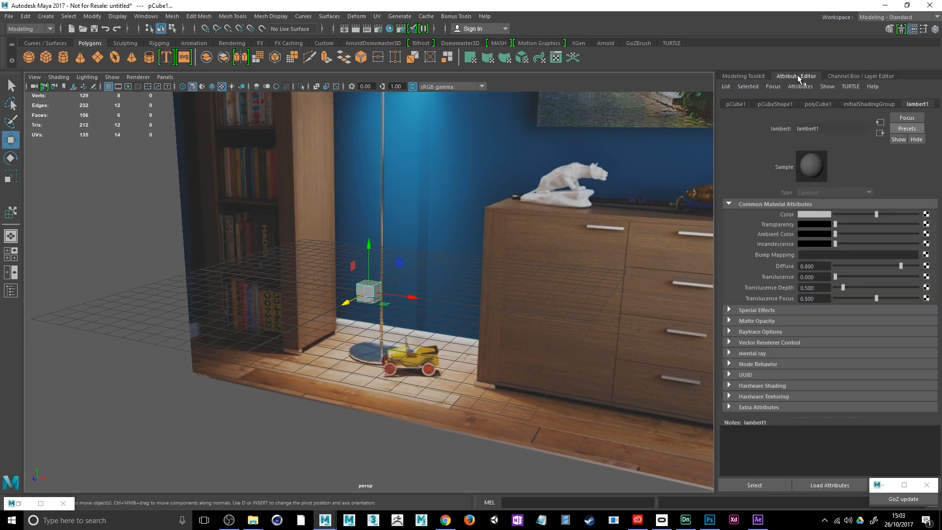
pyautogui.click(818, 104)
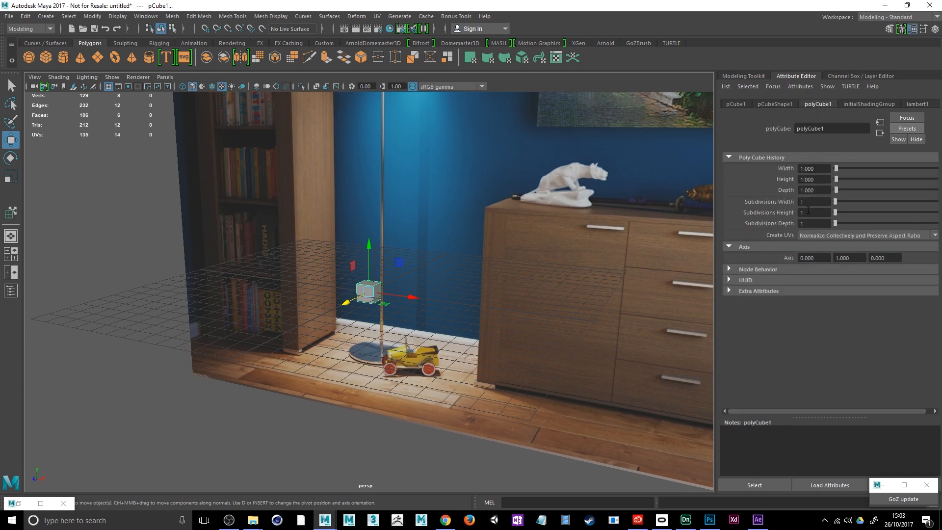
pyautogui.click(842, 76)
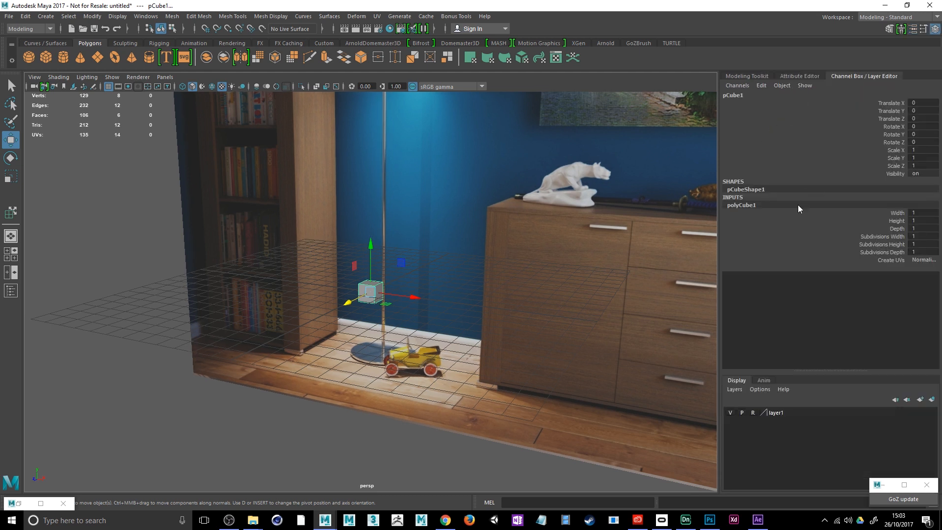
pyautogui.click(918, 213)
pyautogui.press('Tab')
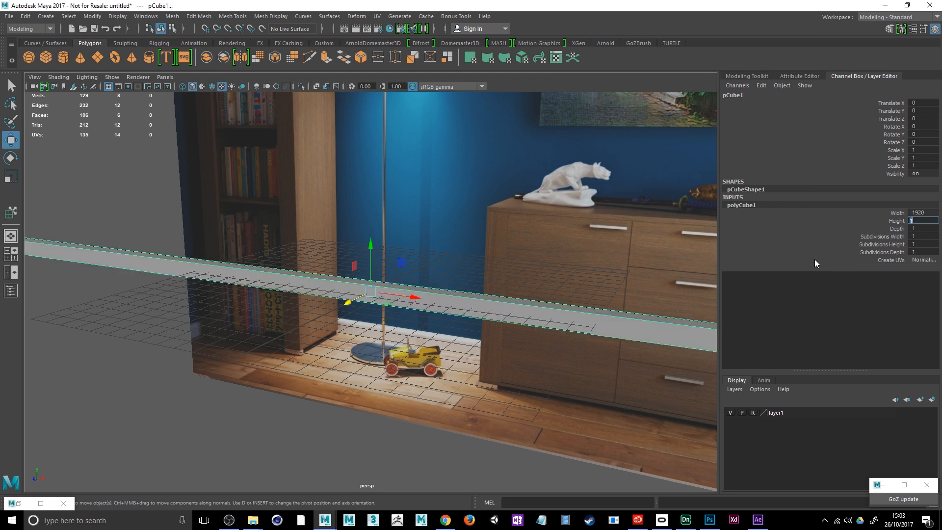
pyautogui.write('1080')
pyautogui.press('Return')
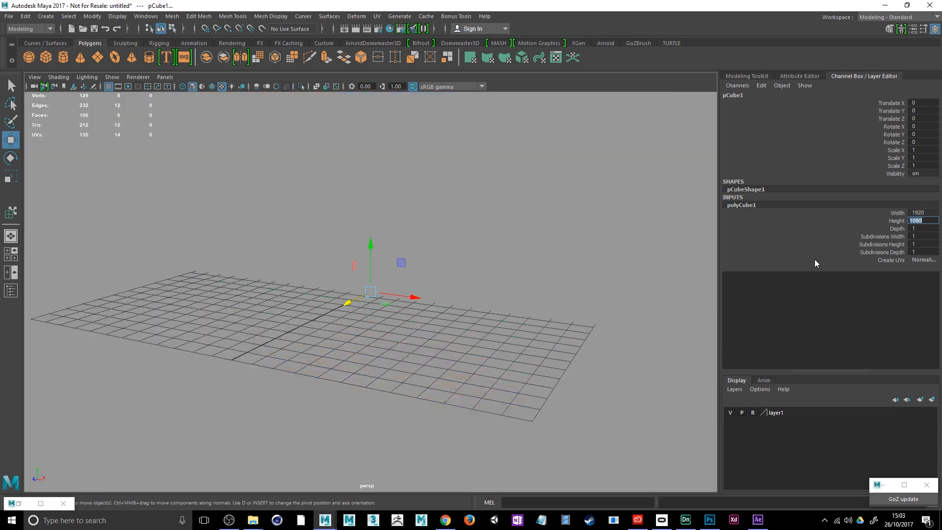
pyautogui.press('Tab')
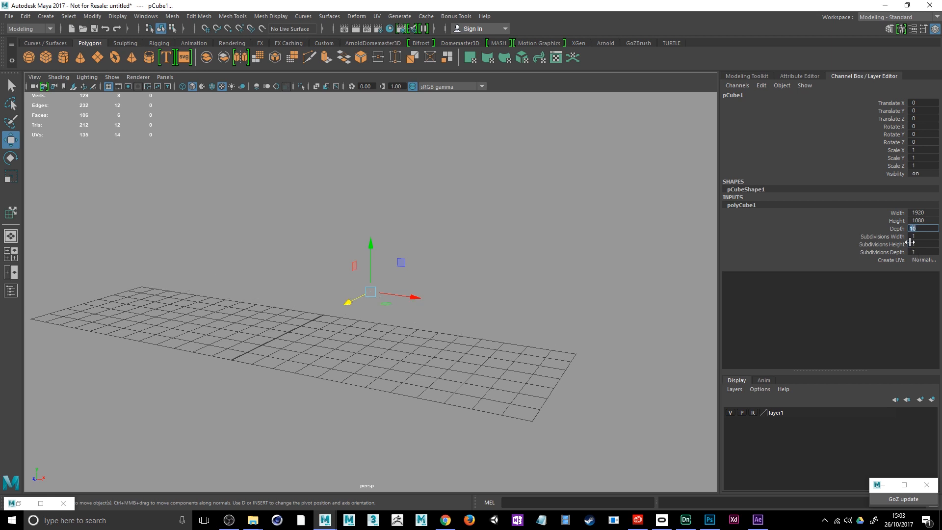
pyautogui.press('Return')
pyautogui.press('f')
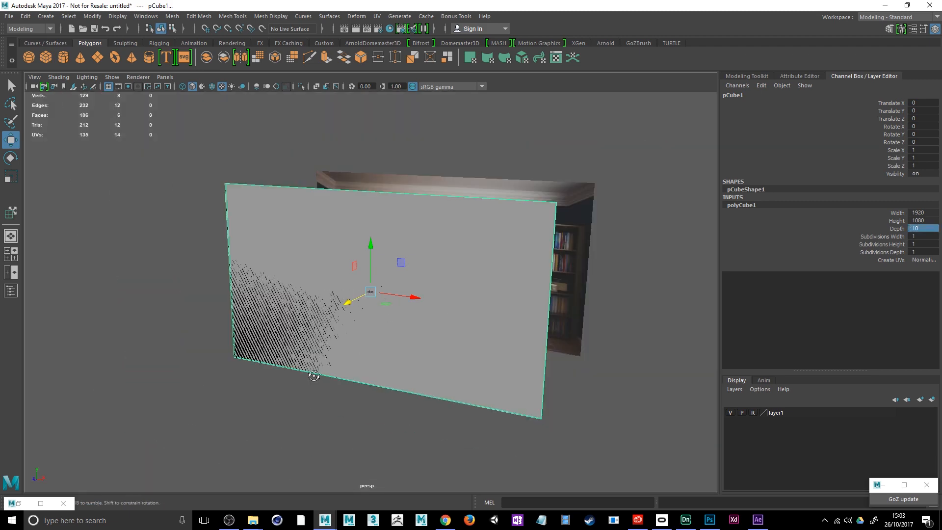
pyautogui.moveTo(311, 374)
pyautogui.keyDown('alt'); pyautogui.mouseDown()
pyautogui.moveTo(395, 391)
pyautogui.moveTo(454, 381)
pyautogui.moveTo(447, 370)
pyautogui.moveTo(256, 358)
pyautogui.moveTo(326, 363)
pyautogui.mouseUp(); pyautogui.keyUp('alt')
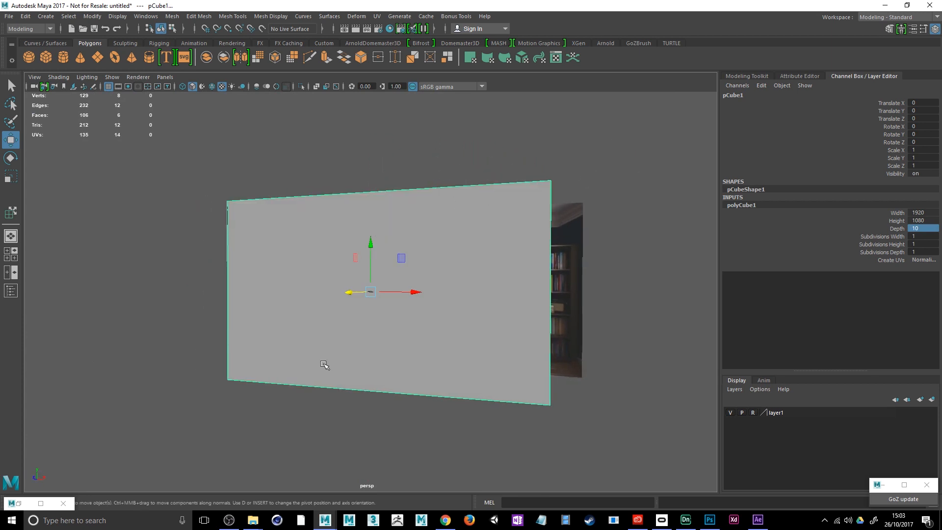
# Resize the cube to a width of 600 and a height of 250 in its polyCube1 creation settings.
pyautogui.click(925, 212)
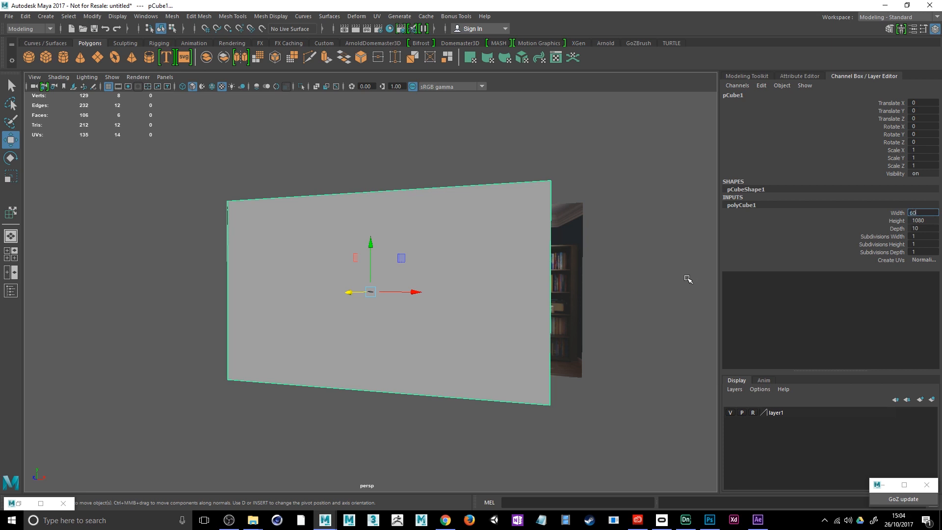
pyautogui.press('Tab')
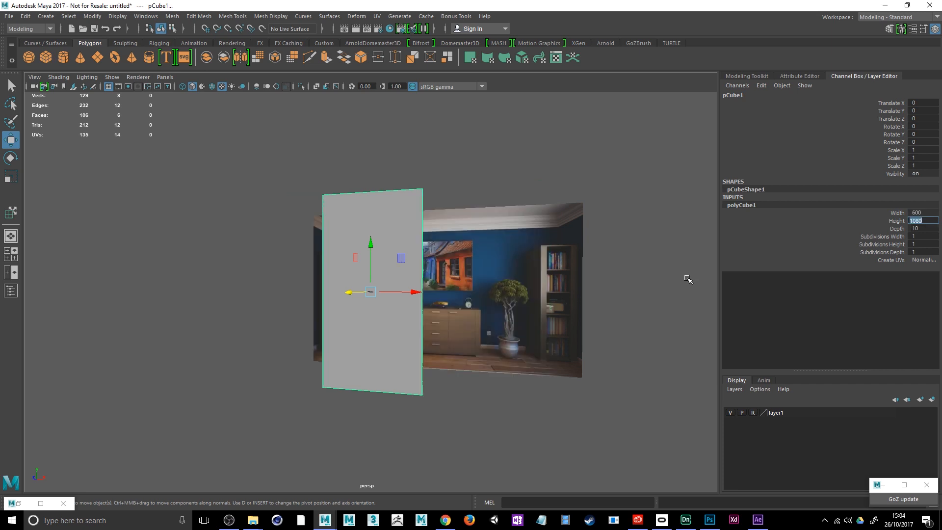
pyautogui.write('250')
pyautogui.press('Return')
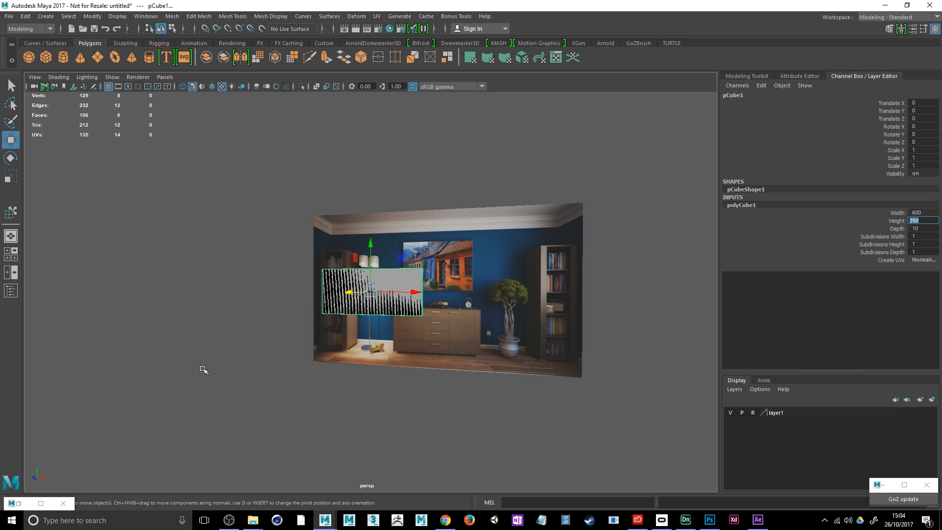
# Move the resized cube slightly back toward the backdrop, to about -14 in Translate Z.
pyautogui.keyDown('alt'); pyautogui.moveTo(203, 369); pyautogui.dragTo(397, 392); pyautogui.keyUp('alt')
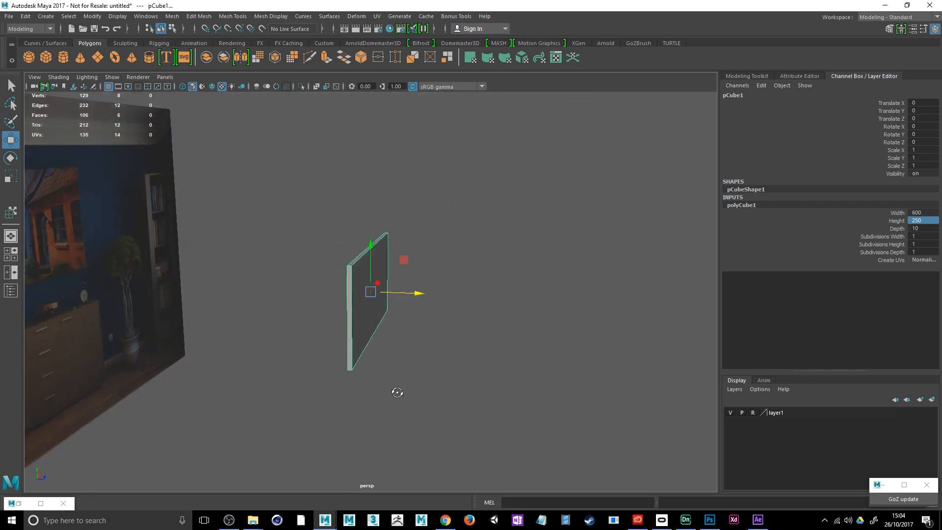
pyautogui.scroll(6, 397, 392)
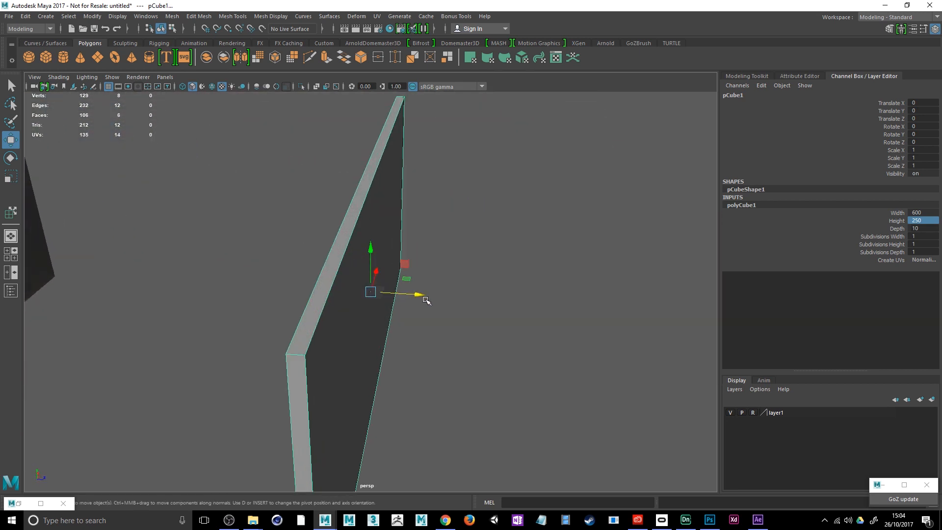
pyautogui.moveTo(420, 295)
pyautogui.mouseDown()
pyautogui.moveTo(360, 294)
pyautogui.moveTo(425, 298)
pyautogui.moveTo(377, 299)
pyautogui.moveTo(407, 296)
pyautogui.mouseUp()
pyautogui.keyDown('alt'); pyautogui.moveTo(459, 311); pyautogui.dragTo(344, 282); pyautogui.keyUp('alt')
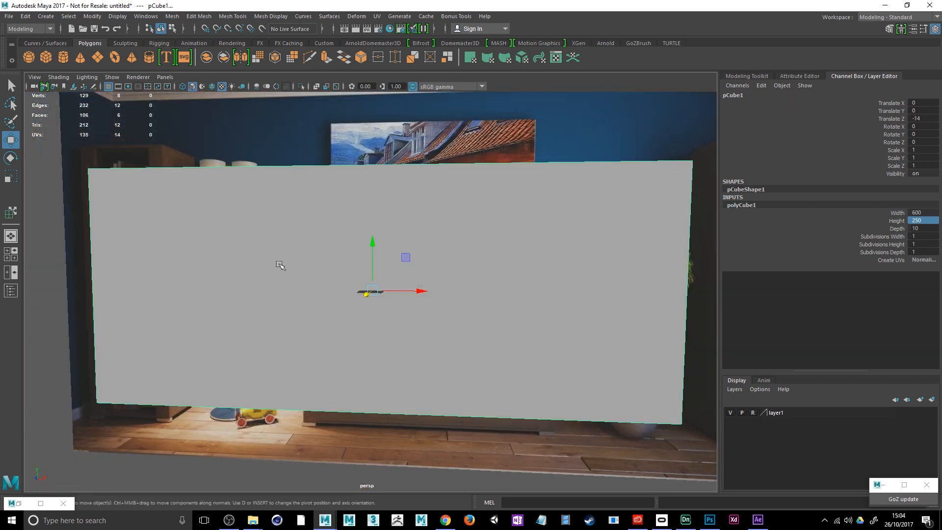
# Set the Maya project to the folder 201710-Maya-Create Scene demo.
pyautogui.click(8, 17)
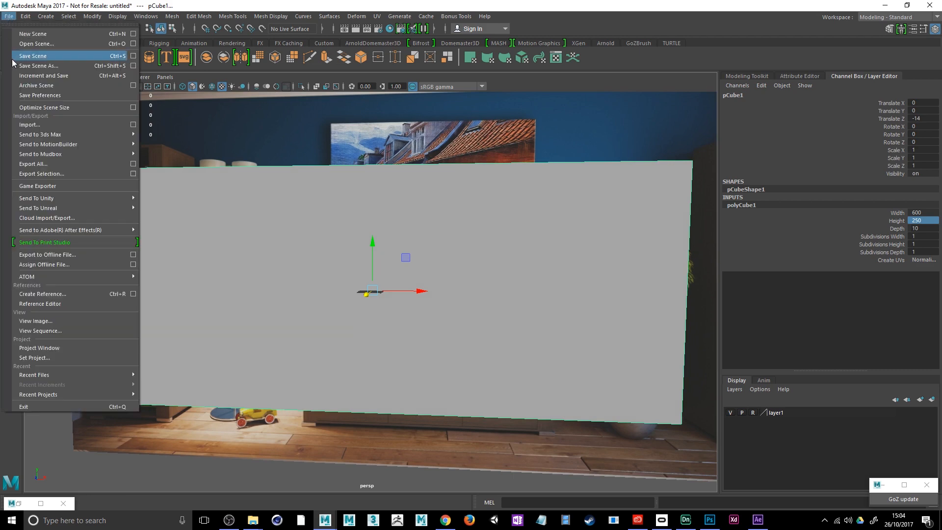
pyautogui.click(68, 362)
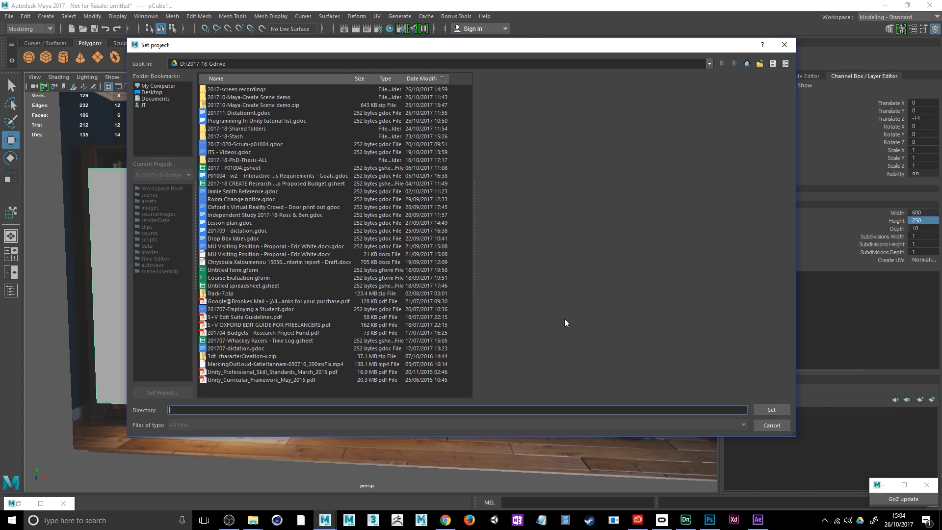
pyautogui.doubleClick(282, 97)
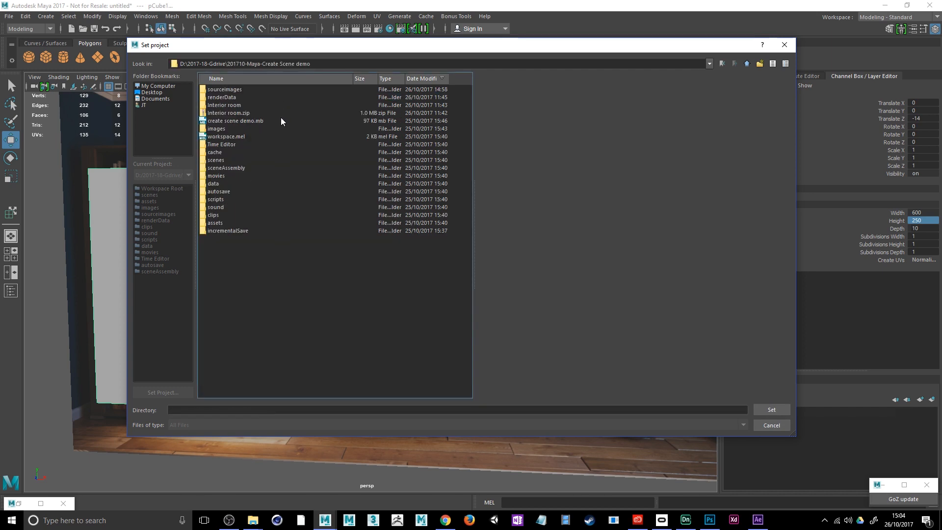
pyautogui.click(770, 409)
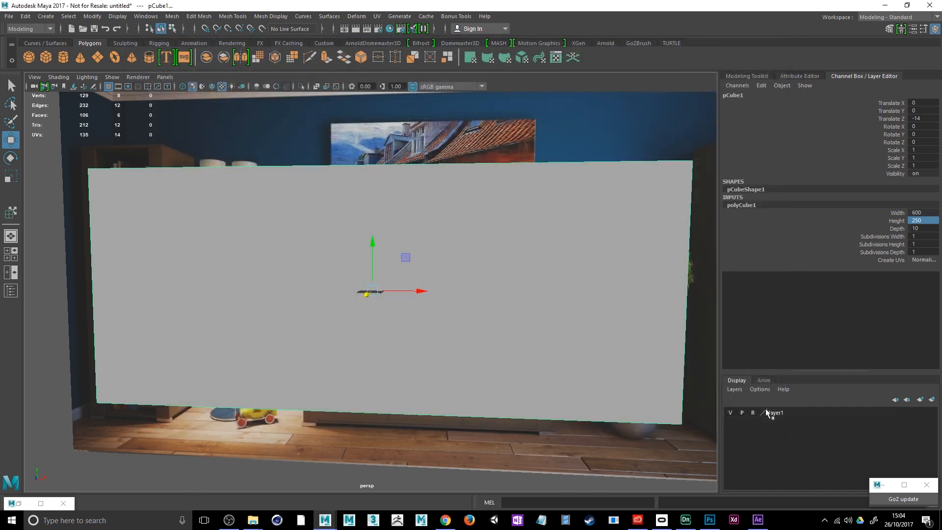
# Save the scene as interiorScene-demo in Maya Binary format in the project folder.
pyautogui.click(9, 17)
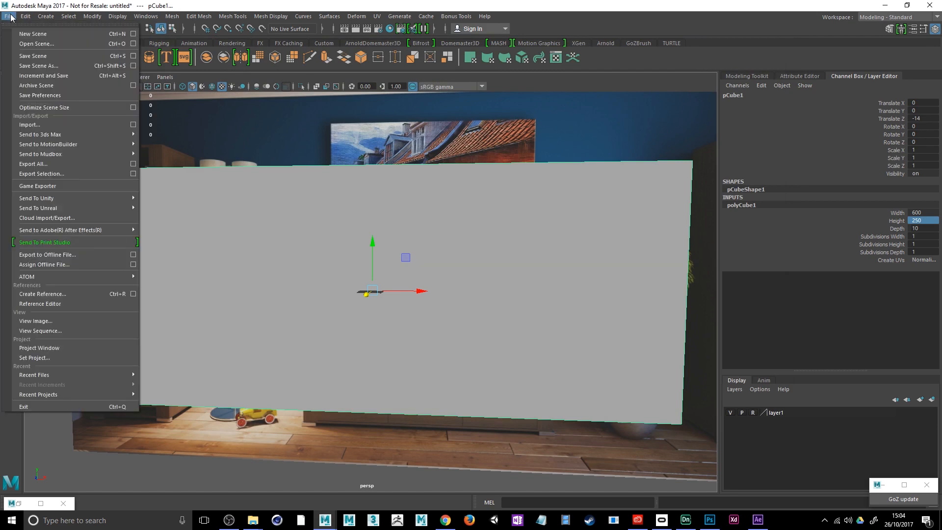
pyautogui.click(21, 57)
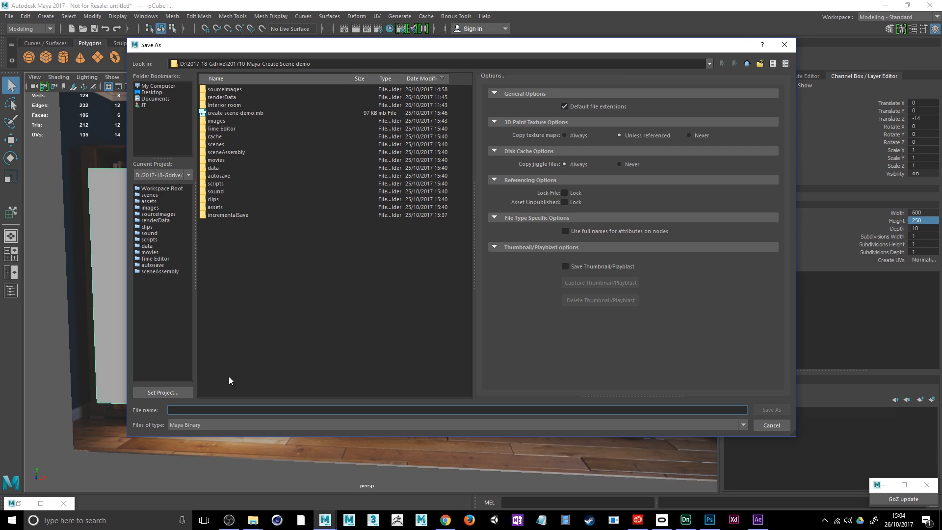
pyautogui.write('int')
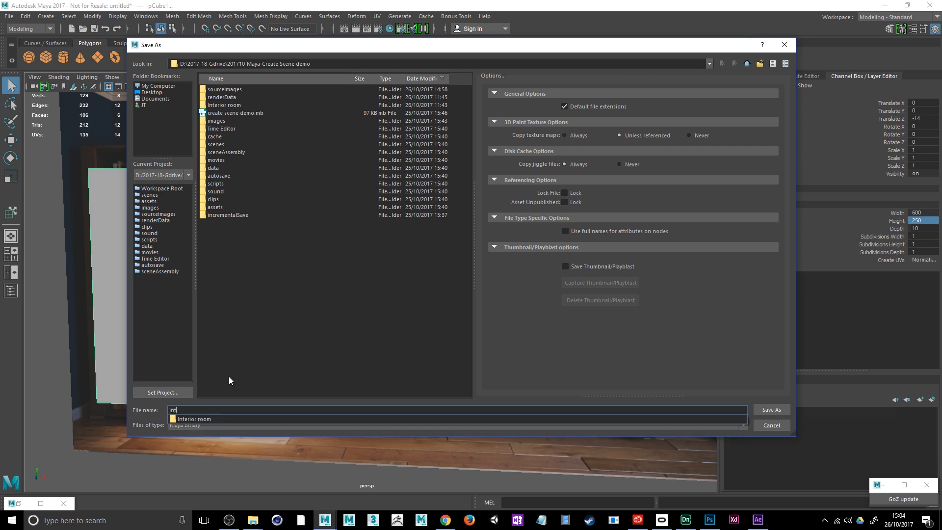
pyautogui.write('eriorScene-demo')
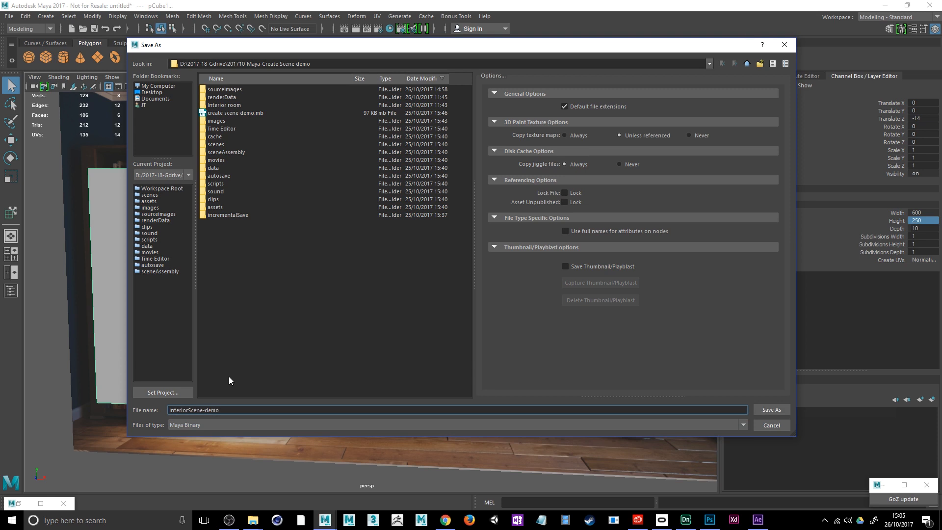
pyautogui.press('Return')
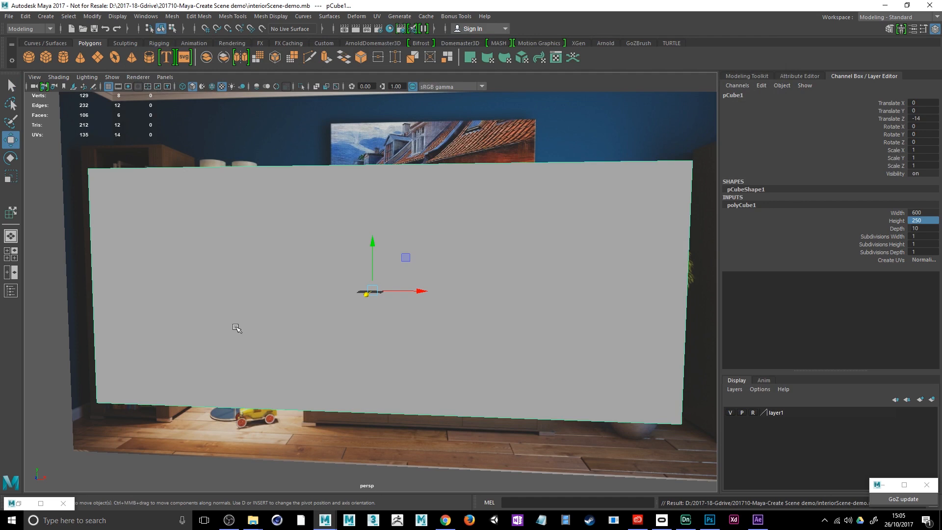
# Try positioning the wall cube with grid snapping, raising it to about 107 in Y and moving it back to about -40 in Z.
pyautogui.keyDown('alt'); pyautogui.moveTo(235, 326); pyautogui.dragTo(270, 335); pyautogui.keyUp('alt')
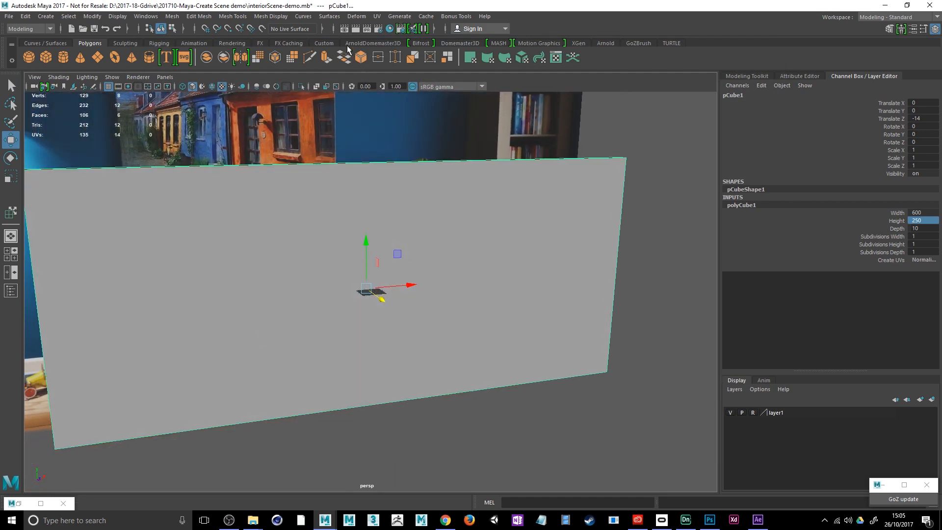
pyautogui.click(209, 31)
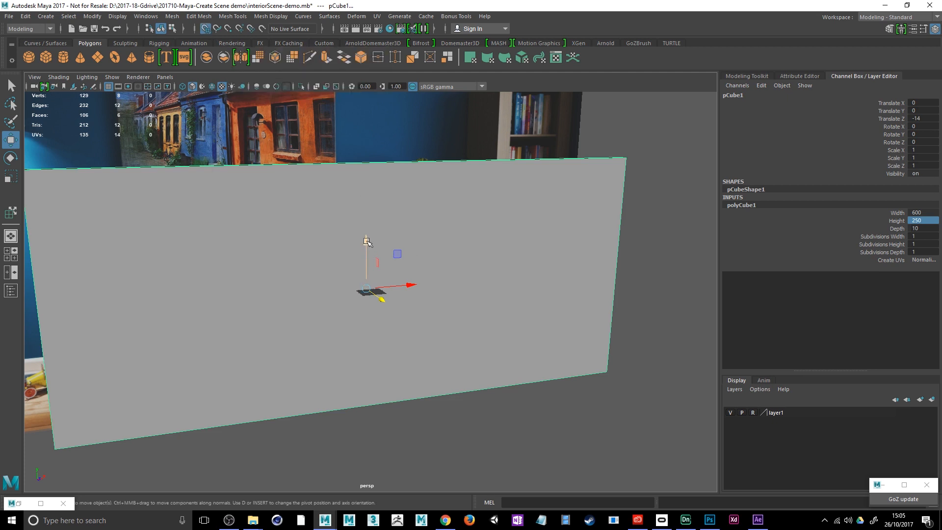
pyautogui.moveTo(367, 236); pyautogui.dragTo(412, 224)
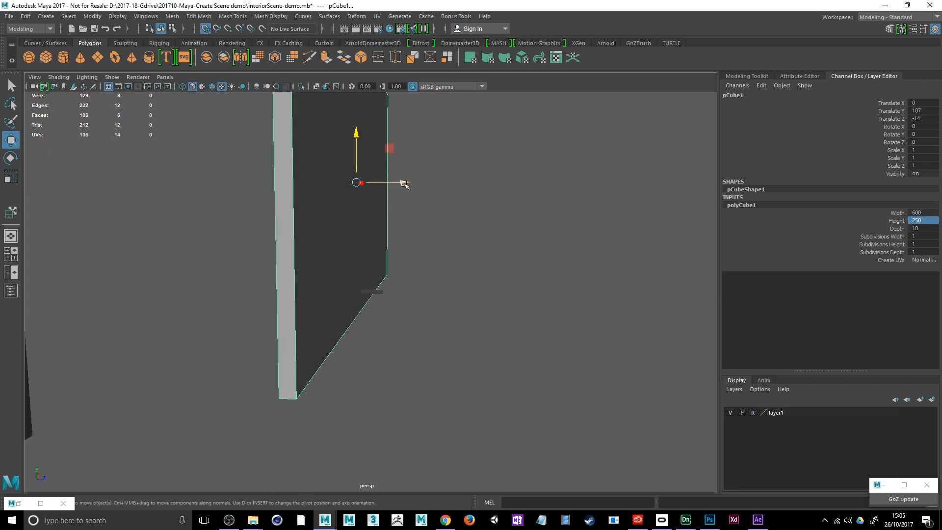
pyautogui.moveTo(400, 182)
pyautogui.mouseDown()
pyautogui.moveTo(301, 185)
pyautogui.moveTo(404, 182)
pyautogui.mouseUp()
pyautogui.moveTo(408, 215); pyautogui.dragTo(434, 220)
pyautogui.moveTo(480, 183); pyautogui.dragTo(331, 189)
pyautogui.keyDown('alt'); pyautogui.moveTo(441, 332); pyautogui.dragTo(366, 338); pyautogui.keyUp('alt')
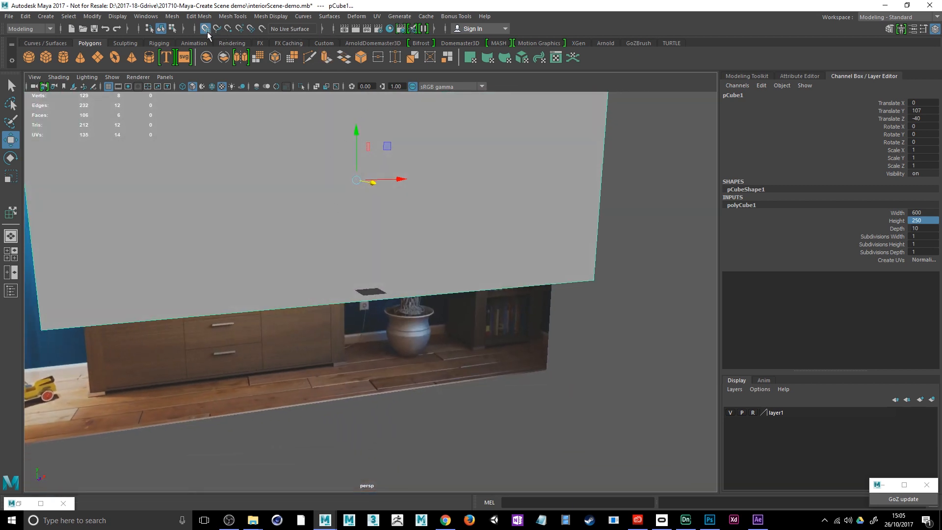
# Reselect the wall cube, show its polyCube1 settings and set its Translate Y to 125, half its height.
pyautogui.click(89, 15)
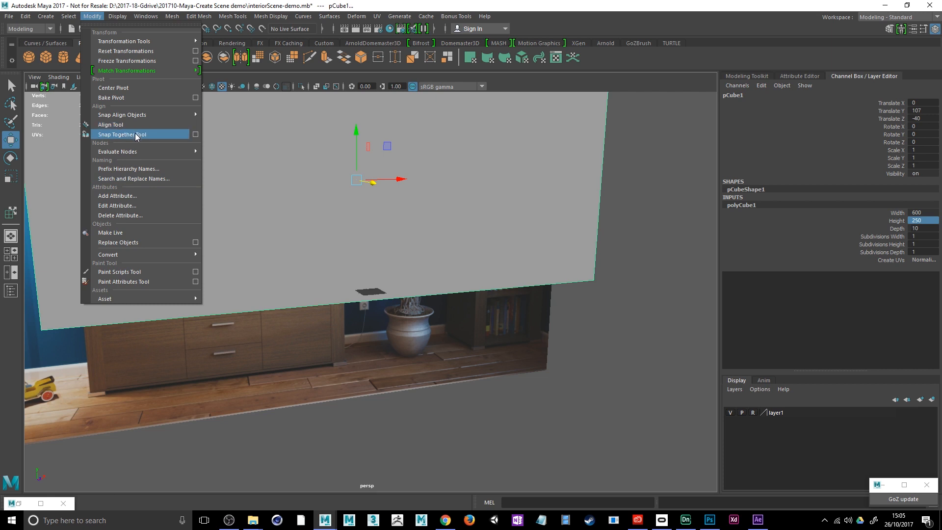
pyautogui.click(670, 262)
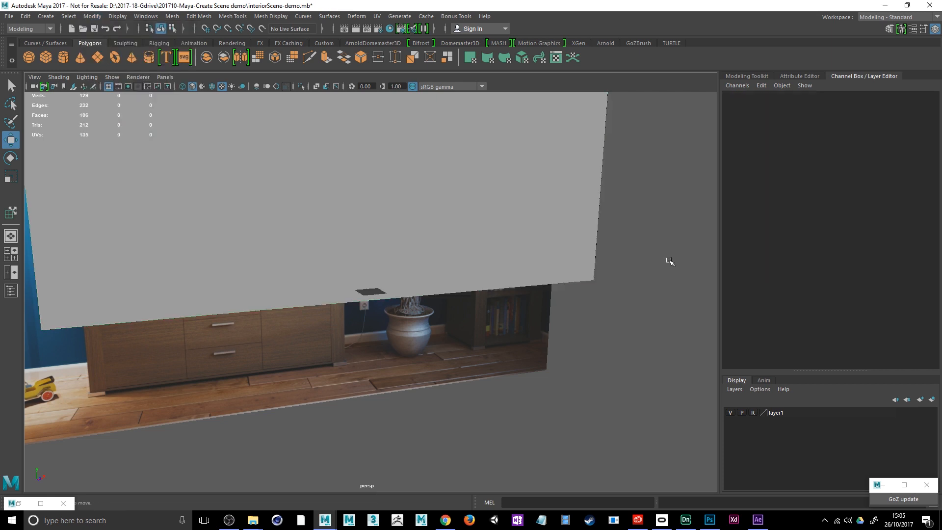
pyautogui.click(538, 252)
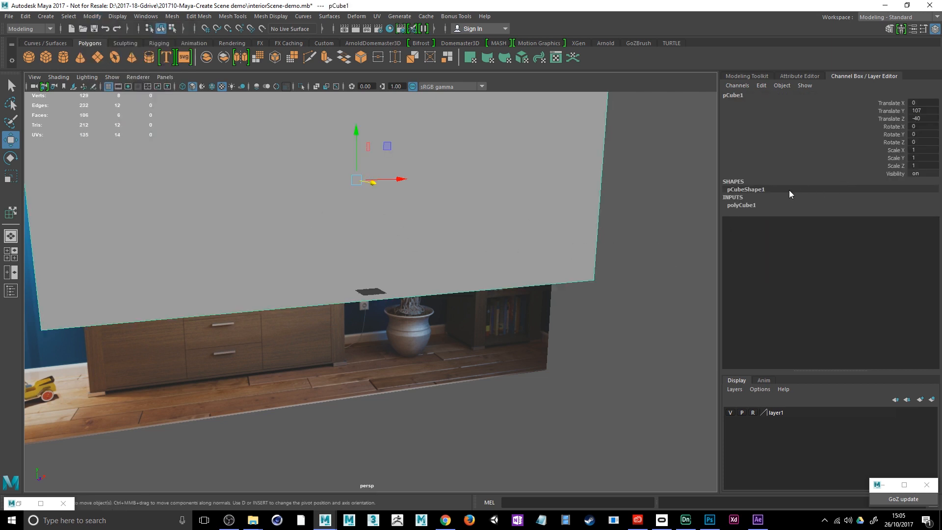
pyautogui.click(741, 205)
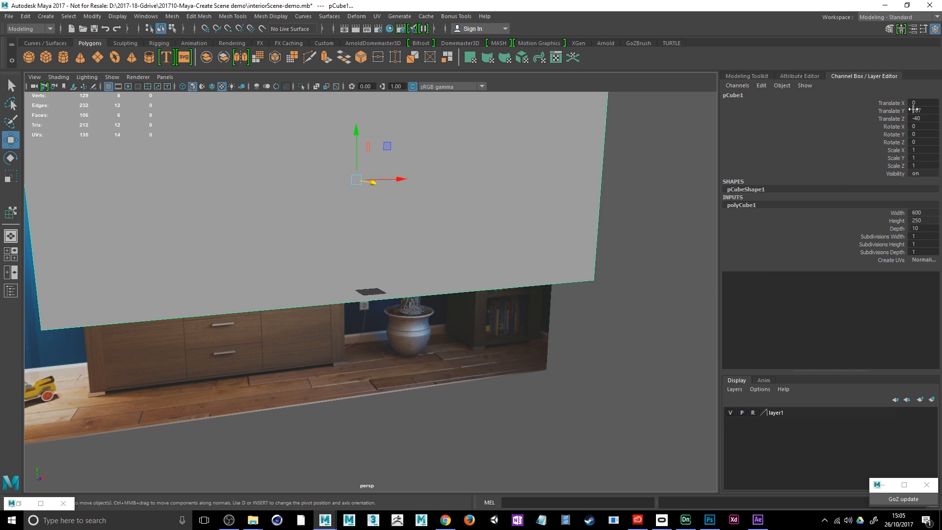
pyautogui.doubleClick(931, 111)
pyautogui.press('Return')
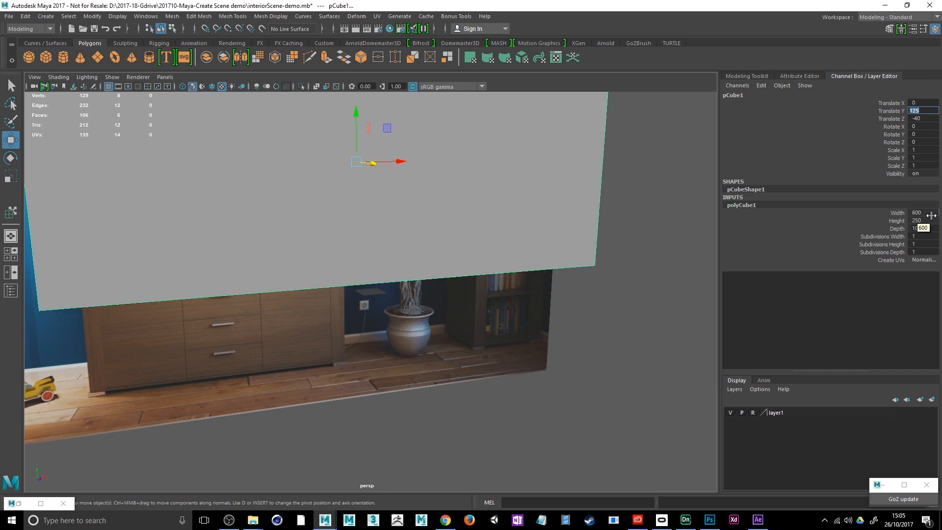
# Set the wall cube's Translate Z to -300 so it sits closer to the backdrop.
pyautogui.keyDown('alt'); pyautogui.moveTo(656, 280); pyautogui.dragTo(476, 325); pyautogui.keyUp('alt')
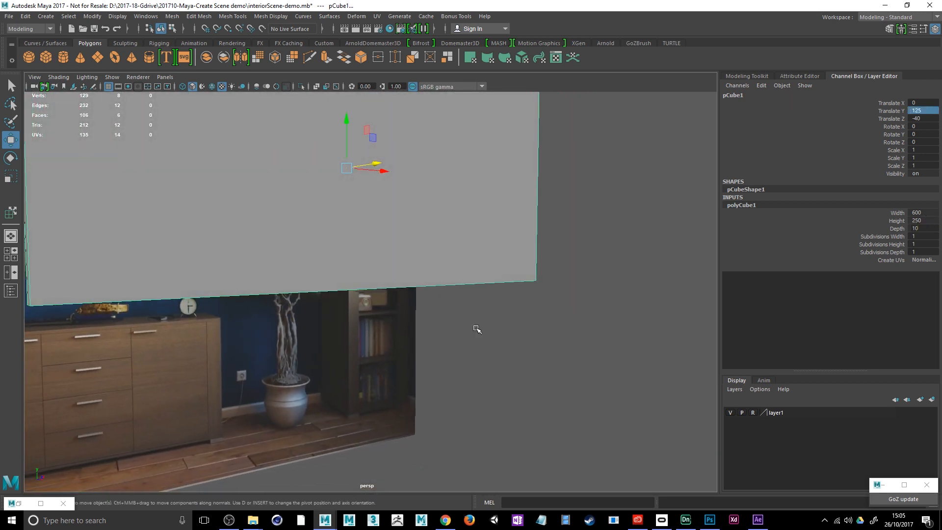
pyautogui.keyDown('alt'); pyautogui.moveTo(575, 282); pyautogui.dragTo(631, 289); pyautogui.keyUp('alt')
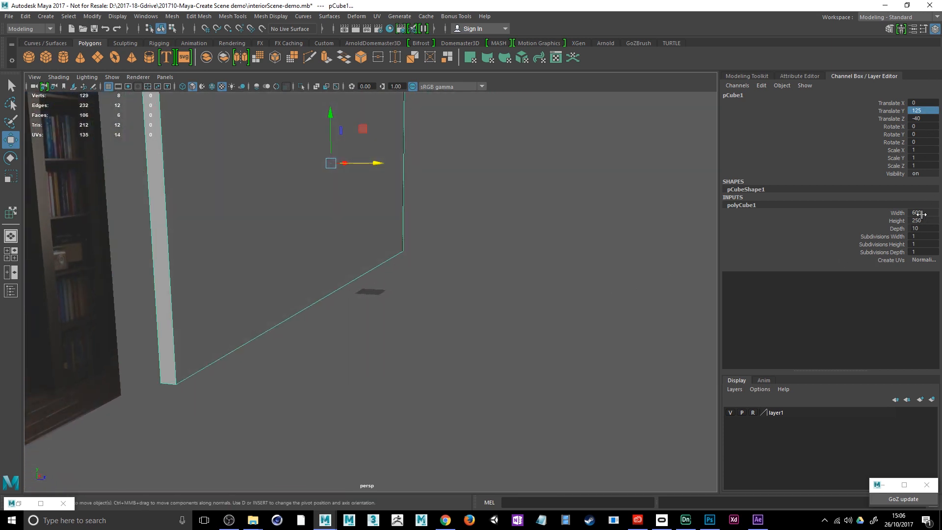
pyautogui.click(929, 119)
pyautogui.write('300')
pyautogui.press('Return')
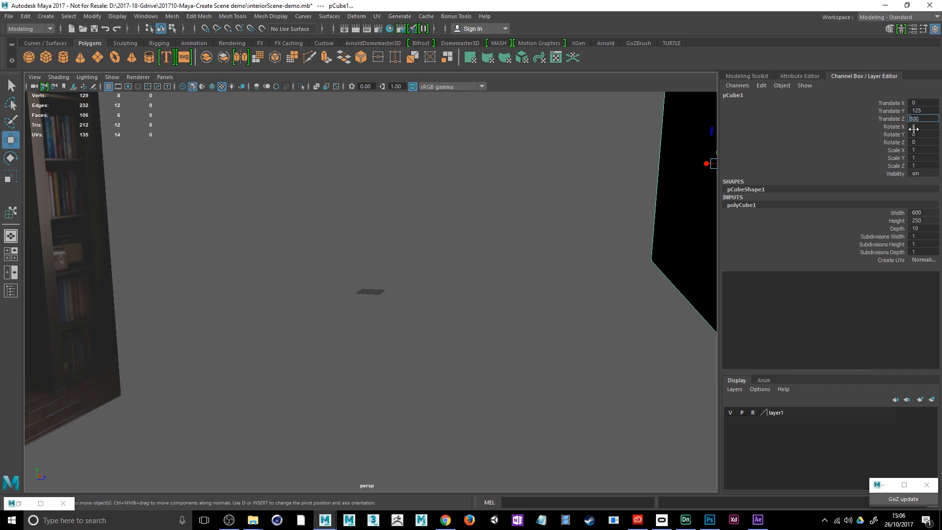
pyautogui.press('Return')
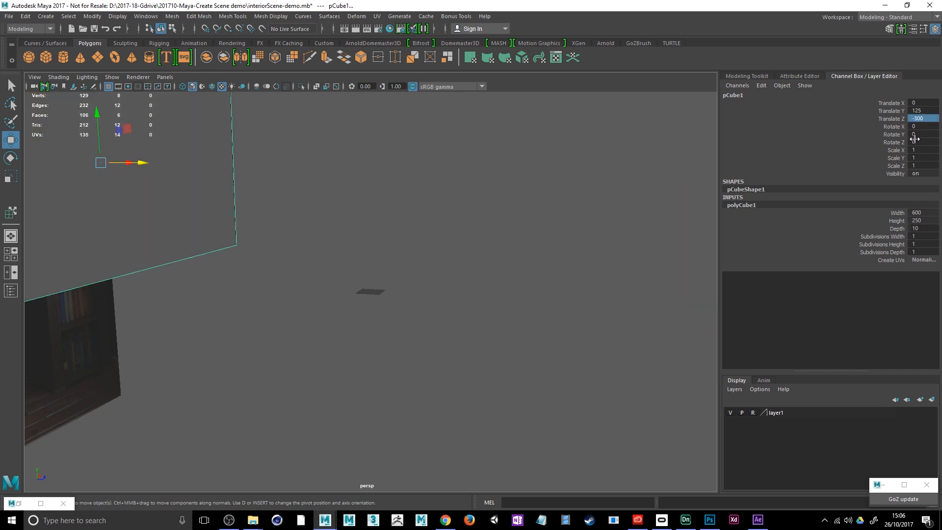
# Save the scene through the Save Scene options with Incremental save enabled.
pyautogui.moveTo(243, 275)
pyautogui.keyDown('alt'); pyautogui.mouseDown()
pyautogui.moveTo(231, 290)
pyautogui.moveTo(163, 275)
pyautogui.moveTo(179, 293)
pyautogui.moveTo(239, 281)
pyautogui.mouseUp(); pyautogui.keyUp('alt')
pyautogui.scroll(2, 284, 307)
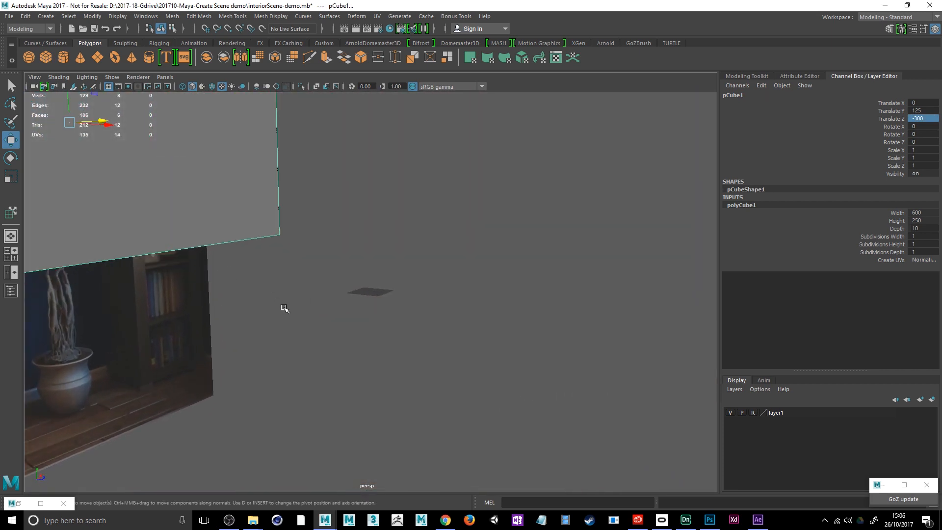
pyautogui.scroll(-6, 285, 307)
pyautogui.keyDown('alt'); pyautogui.moveTo(395, 308); pyautogui.dragTo(414, 318); pyautogui.keyUp('alt')
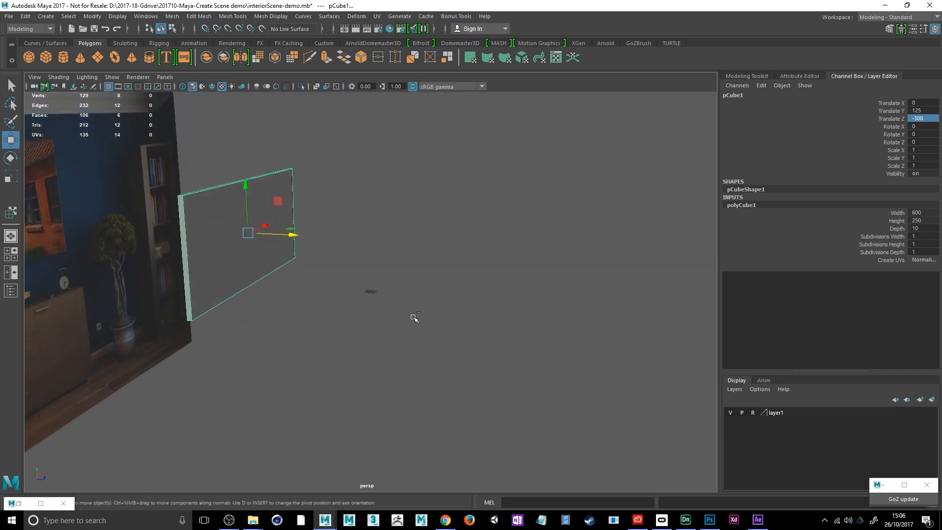
pyautogui.click(9, 16)
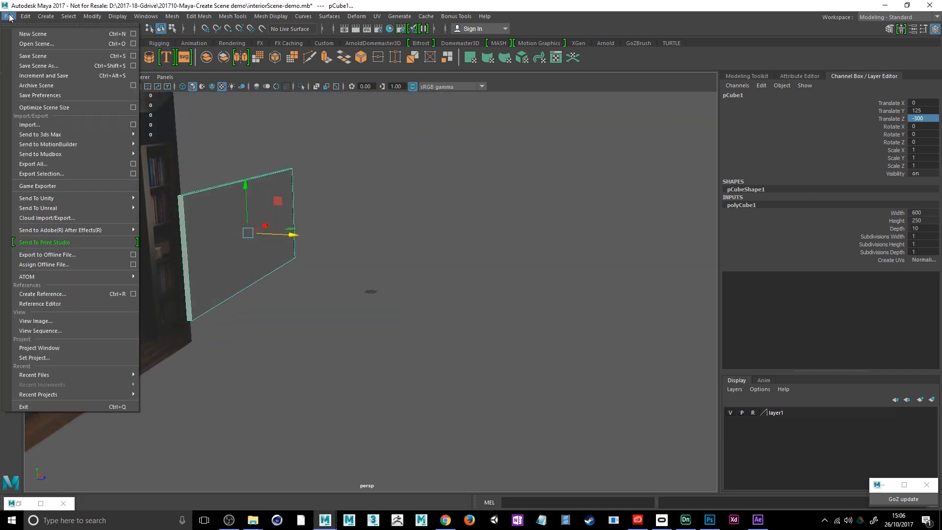
pyautogui.click(131, 56)
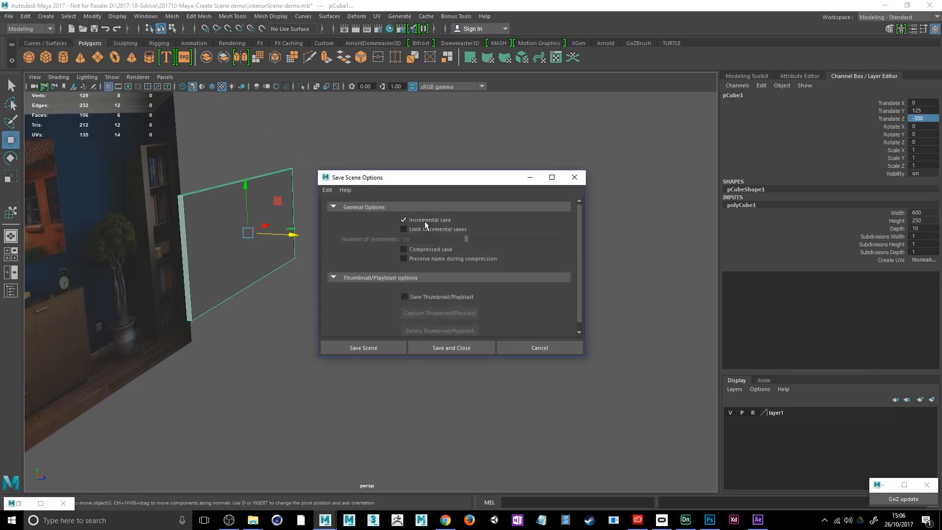
pyautogui.click(374, 347)
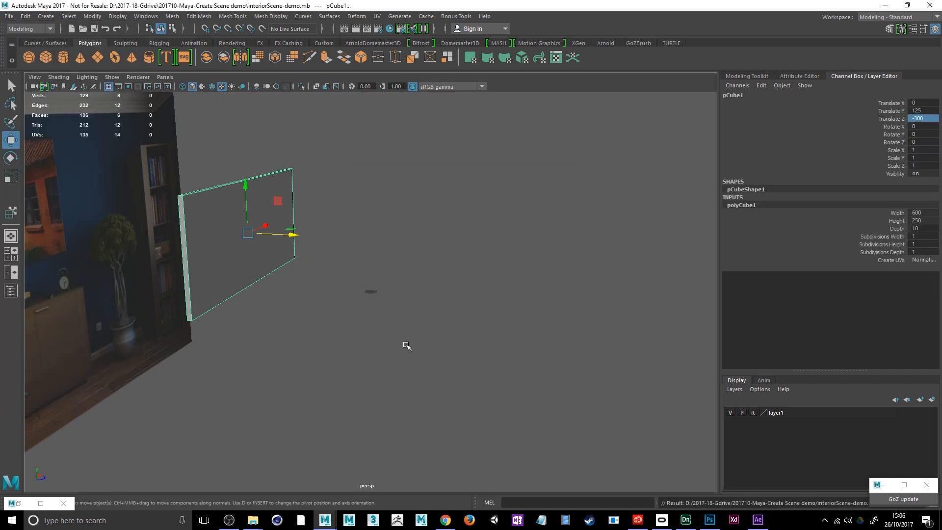
# Duplicate the back wall and set the copy's Translate Z to 300 to form the opposite wall.
pyautogui.keyDown('alt'); pyautogui.moveTo(319, 341); pyautogui.dragTo(301, 348); pyautogui.keyUp('alt')
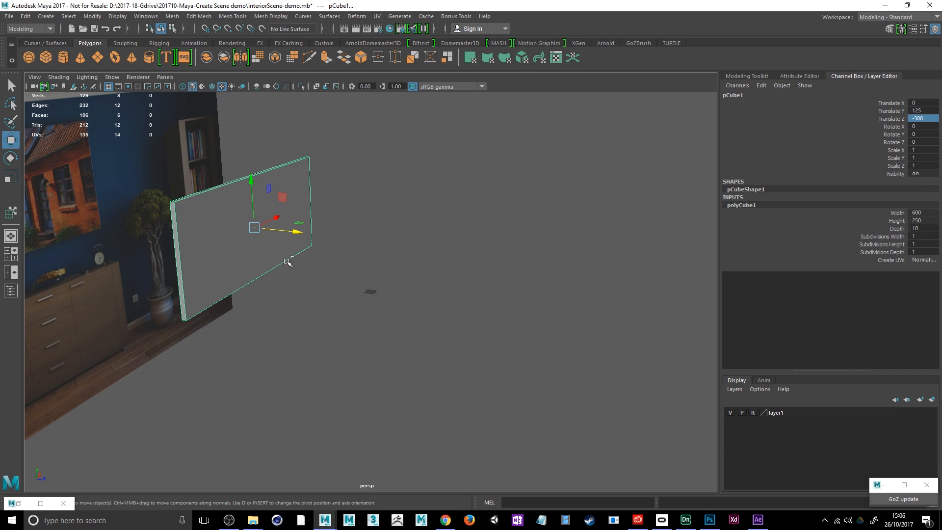
pyautogui.hotkey('ctrl', 'd')
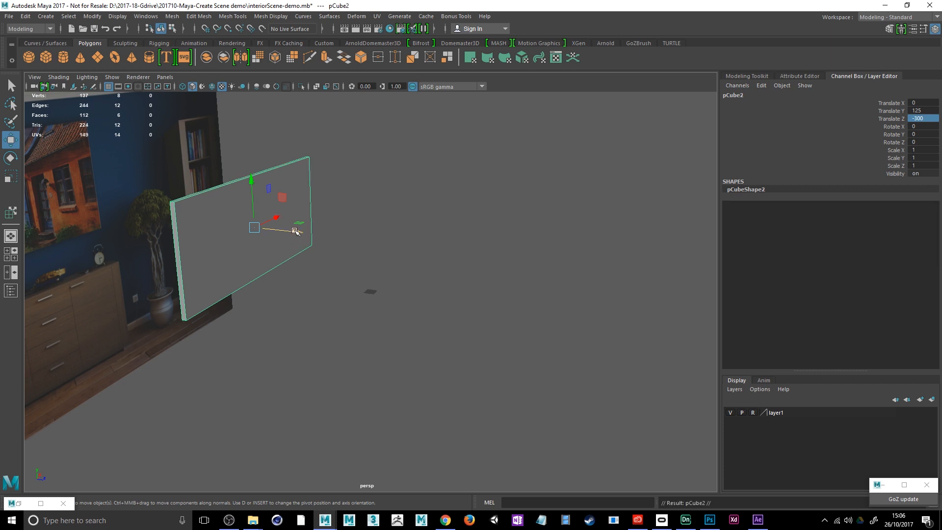
pyautogui.moveTo(298, 231); pyautogui.dragTo(395, 243)
pyautogui.doubleClick(759, 190)
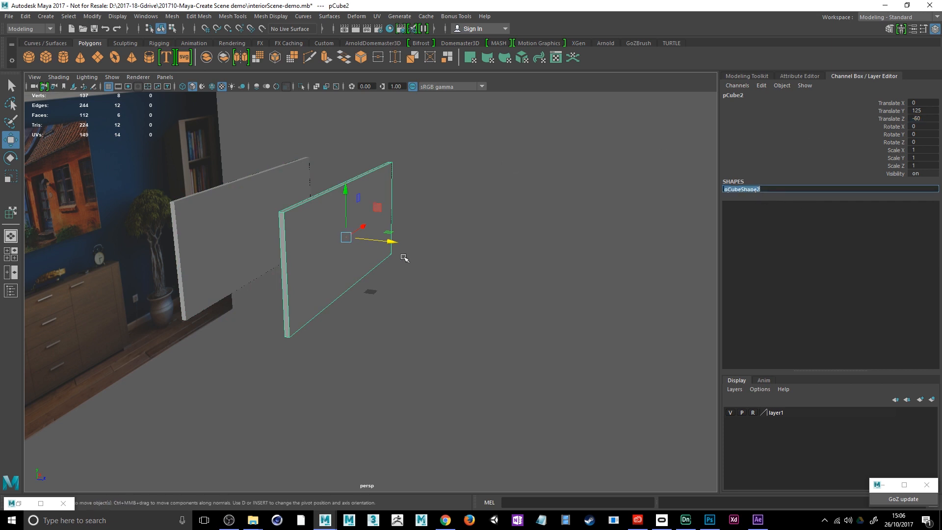
pyautogui.keyDown('alt'); pyautogui.moveTo(382, 327); pyautogui.dragTo(400, 296); pyautogui.keyUp('alt')
pyautogui.moveTo(385, 240); pyautogui.dragTo(482, 253)
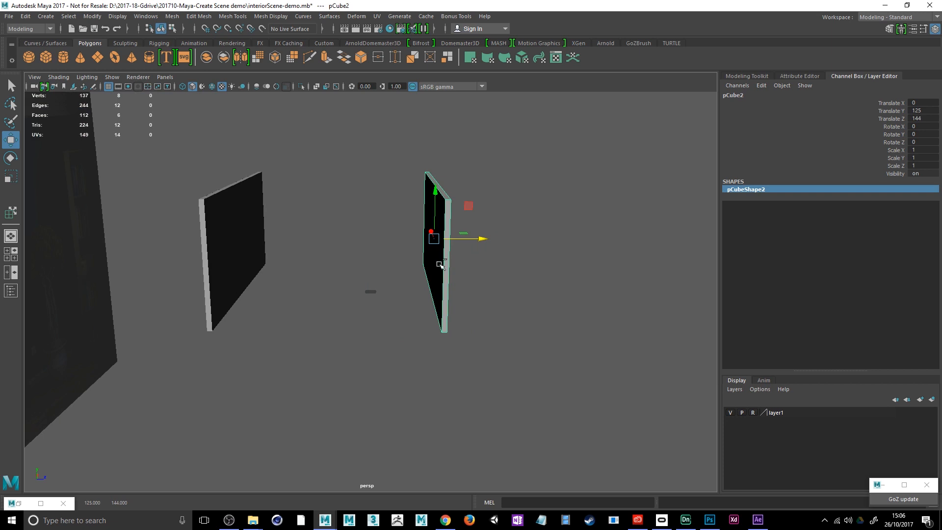
pyautogui.click(928, 118)
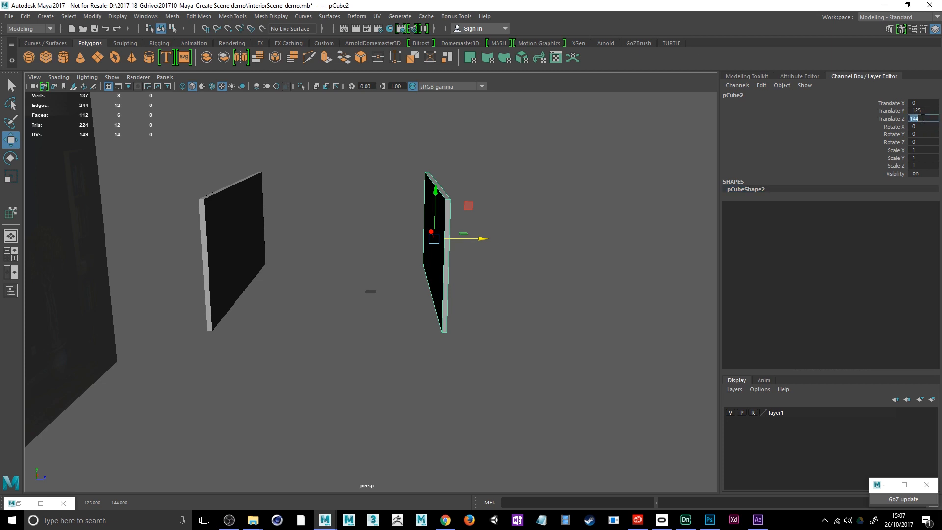
pyautogui.write('300')
pyautogui.press('Return')
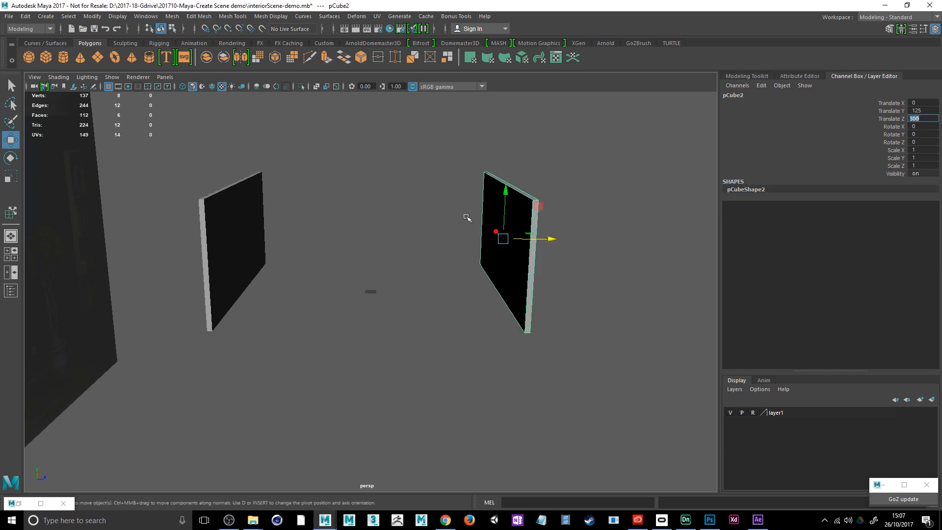
# Select both facing walls, duplicate them together and set the copies' Rotate Y to 90.
pyautogui.click(571, 208)
pyautogui.moveTo(580, 194); pyautogui.dragTo(197, 249)
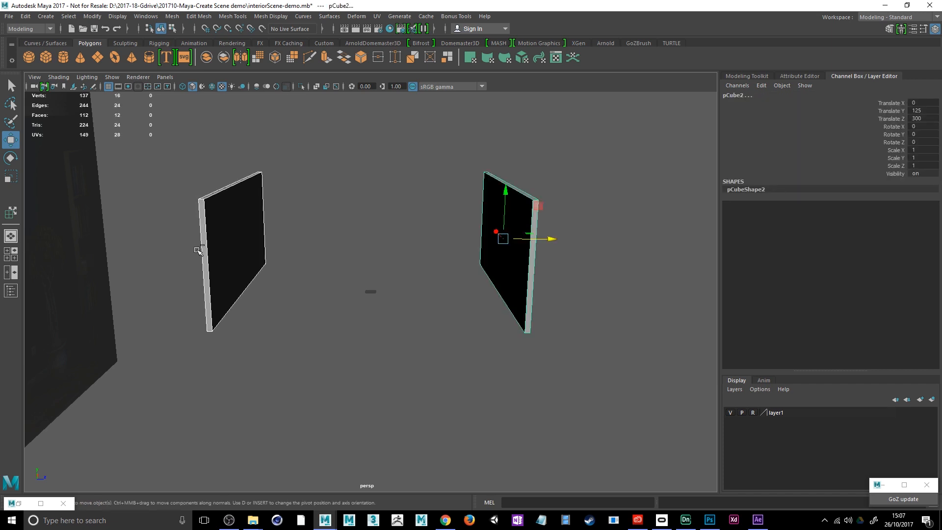
pyautogui.hotkey('ctrl', 'd')
pyautogui.click(922, 134)
pyautogui.press('Return')
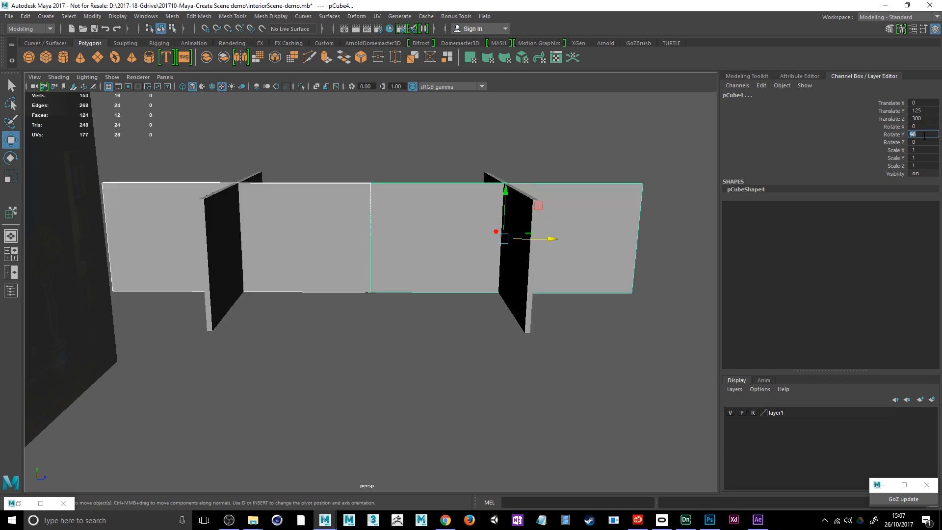
# Select only the rotated wall pCube4 and set its Translate Z to 0 and Translate X to 300.
pyautogui.click(667, 143)
pyautogui.click(621, 211)
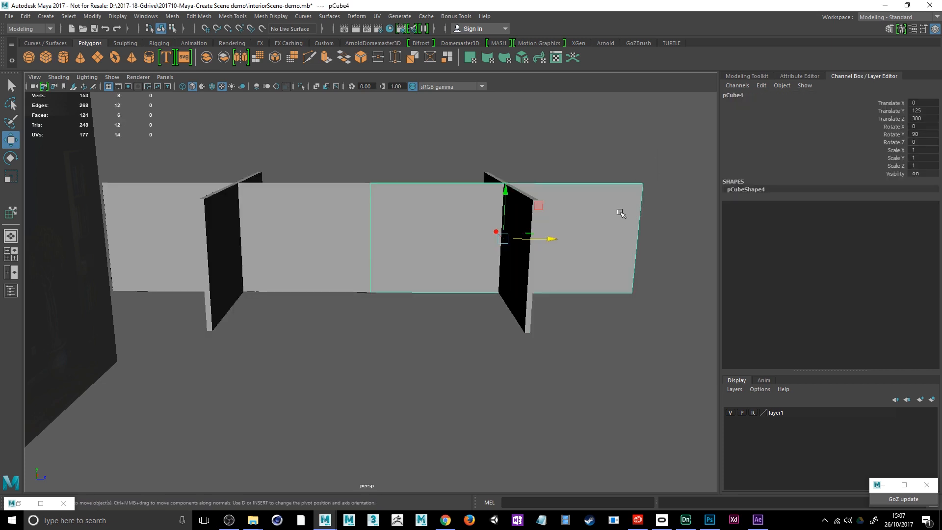
pyautogui.click(928, 119)
pyautogui.press('Return')
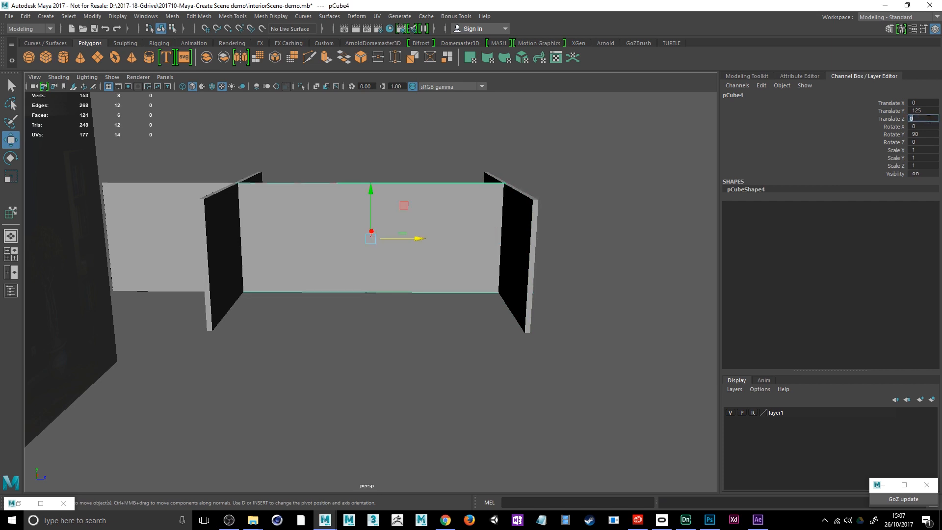
pyautogui.hotkey('shift', 'Tab')
pyautogui.hotkey('shift', 'Tab')
pyautogui.write('300')
pyautogui.press('Return')
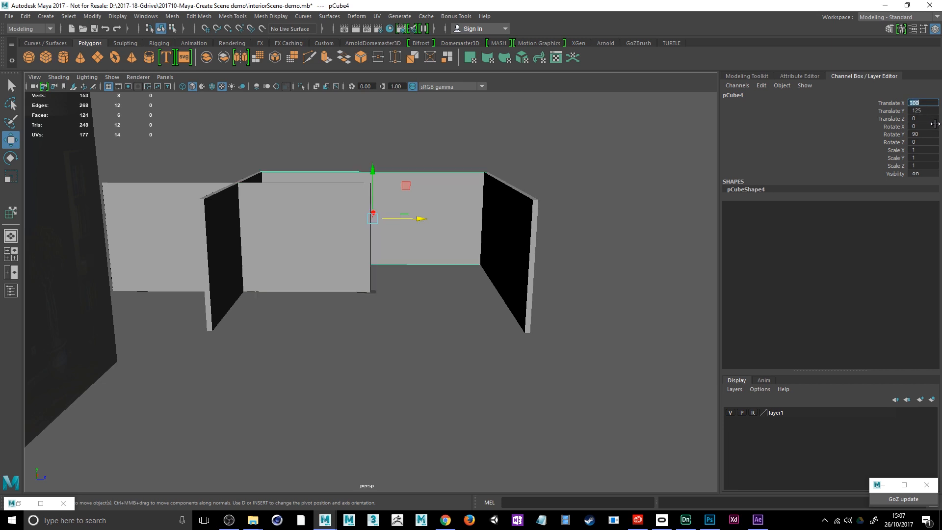
# Select the other rotated wall, pCube3, and set its Translate Z to 0 and Translate X to -300.
pyautogui.click(275, 247)
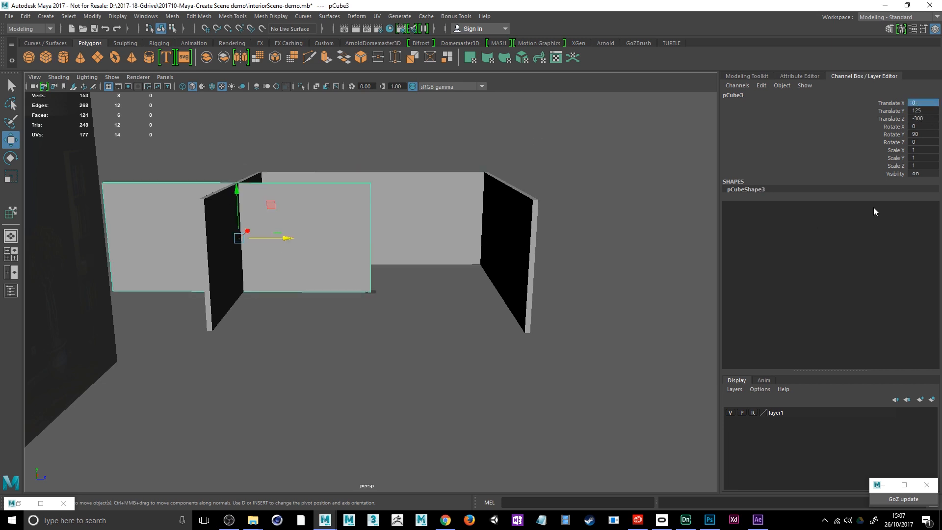
pyautogui.doubleClick(925, 111)
pyautogui.doubleClick(925, 118)
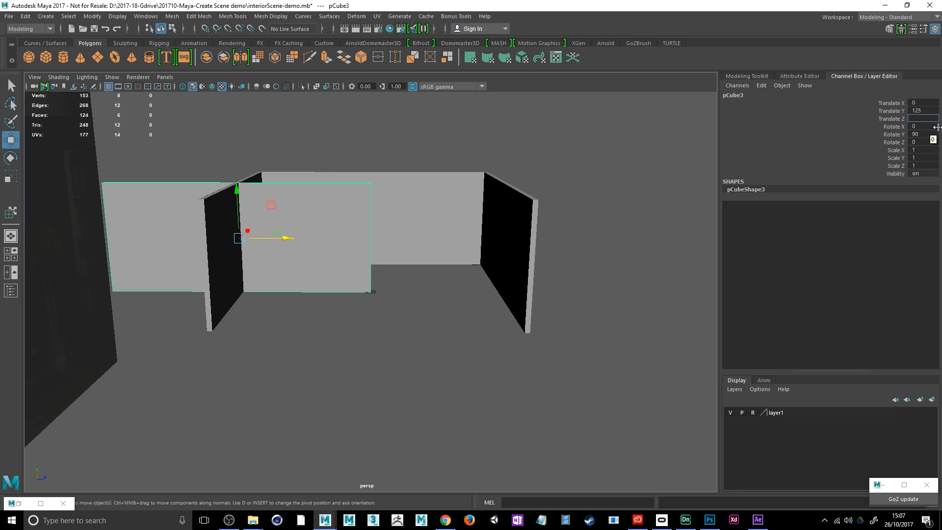
pyautogui.write('0')
pyautogui.doubleClick(932, 102)
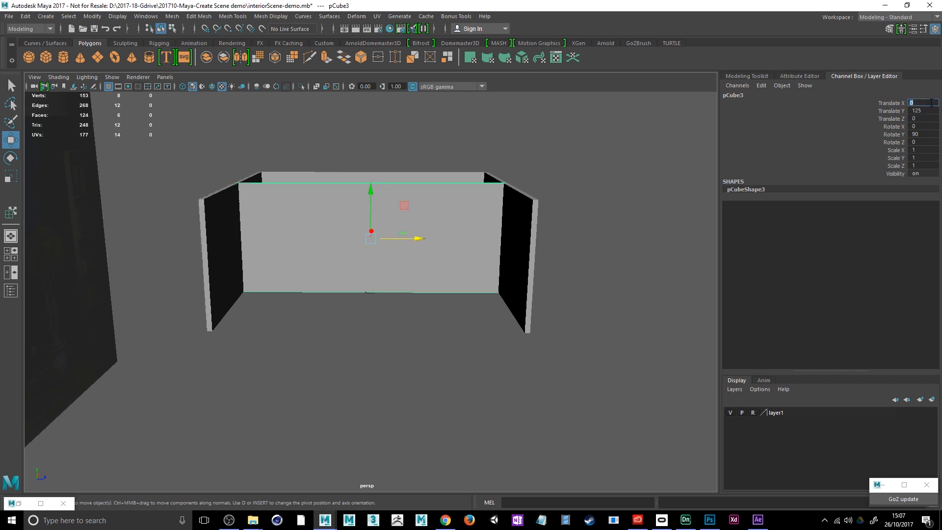
pyautogui.write('300')
pyautogui.press('Return')
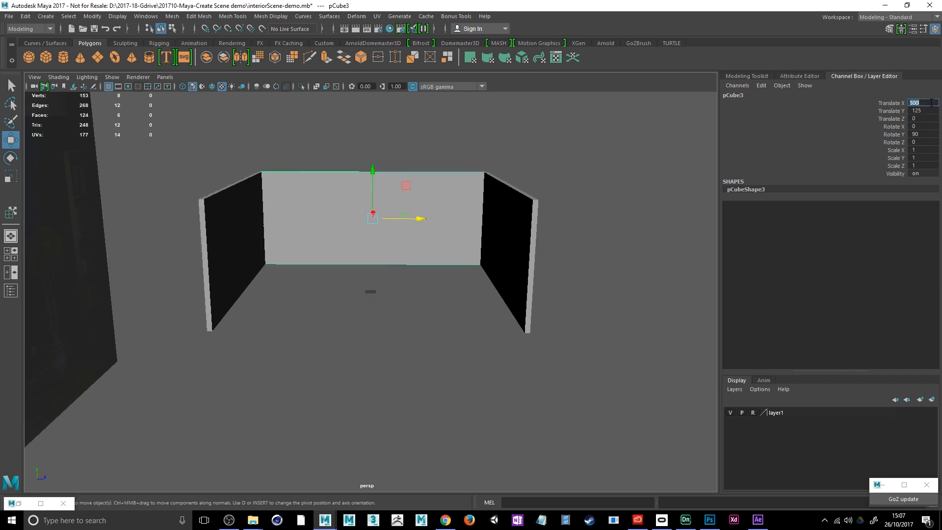
pyautogui.click(930, 103)
pyautogui.press('Return')
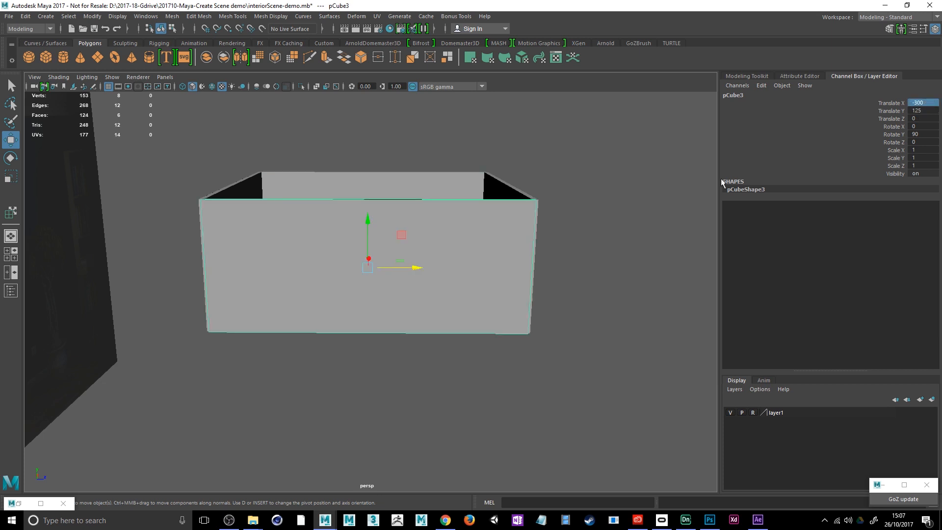
# Examine the corners where the four walls meet from several angles and save the scene.
pyautogui.keyDown('alt'); pyautogui.moveTo(518, 258); pyautogui.dragTo(460, 304); pyautogui.keyUp('alt')
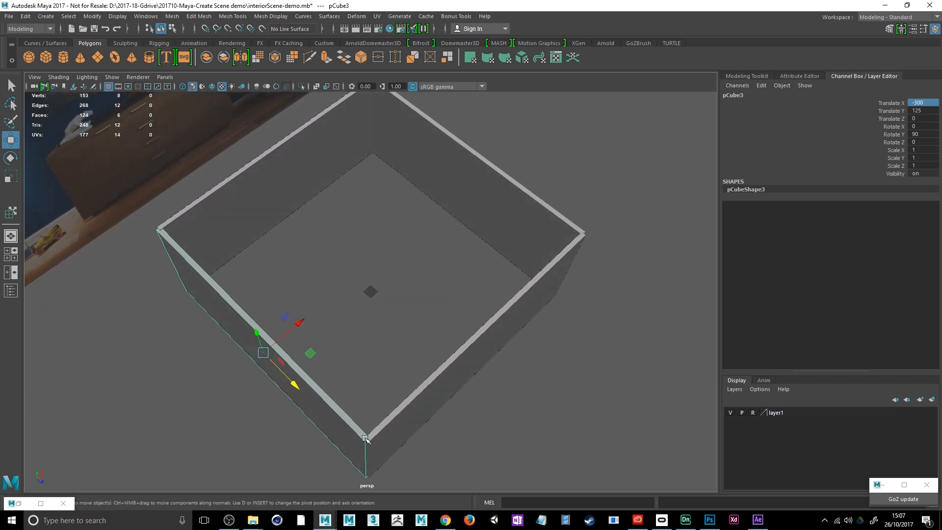
pyautogui.scroll(-3, 364, 435)
pyautogui.scroll(8, 367, 435)
pyautogui.keyDown('alt'); pyautogui.moveTo(370, 424); pyautogui.dragTo(368, 339, button='middle'); pyautogui.keyUp('alt')
pyautogui.keyDown('alt'); pyautogui.moveTo(399, 426); pyautogui.dragTo(404, 416); pyautogui.keyUp('alt')
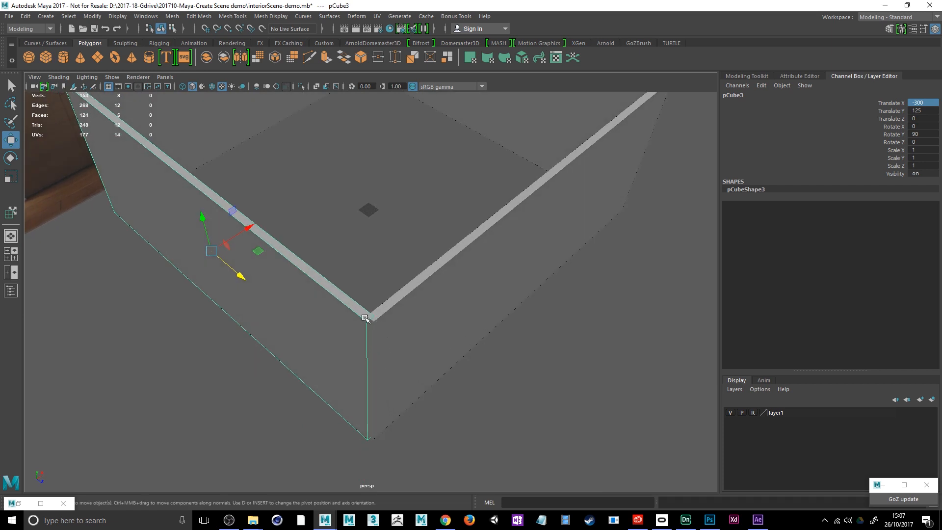
pyautogui.keyDown('alt'); pyautogui.moveTo(370, 320); pyautogui.dragTo(427, 292); pyautogui.keyUp('alt')
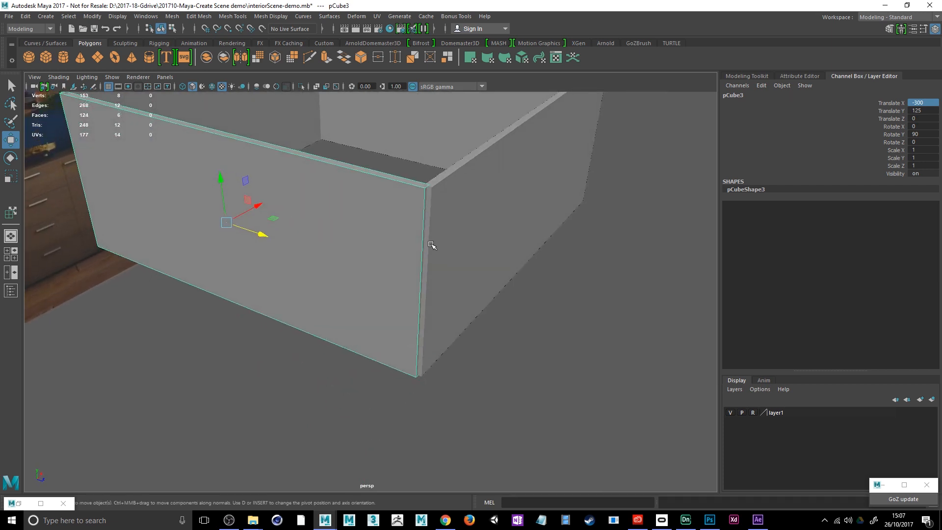
pyautogui.keyDown('alt'); pyautogui.moveTo(445, 247); pyautogui.dragTo(349, 271); pyautogui.keyUp('alt')
pyautogui.keyDown('alt'); pyautogui.moveTo(349, 238); pyautogui.dragTo(467, 254); pyautogui.keyUp('alt')
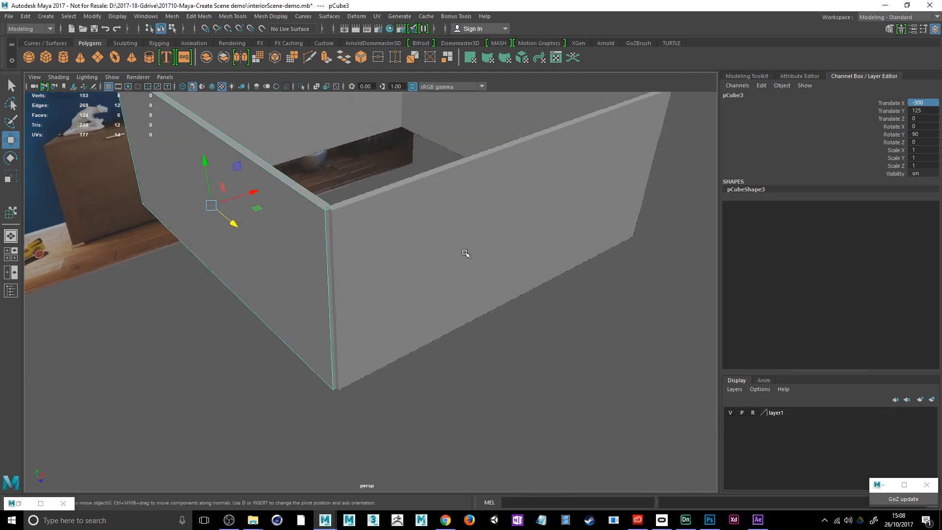
pyautogui.keyDown('alt'); pyautogui.moveTo(394, 370); pyautogui.dragTo(327, 376); pyautogui.keyUp('alt')
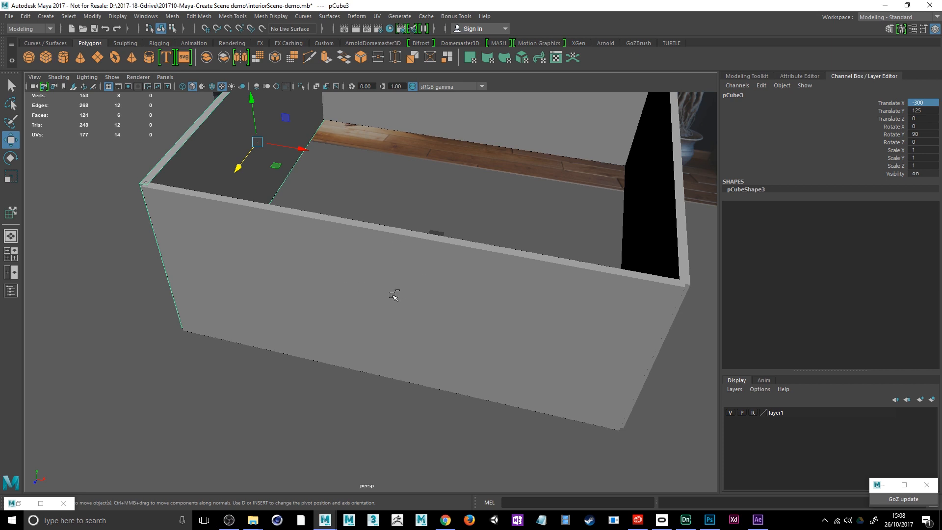
pyautogui.hotkey('ctrl', 's')
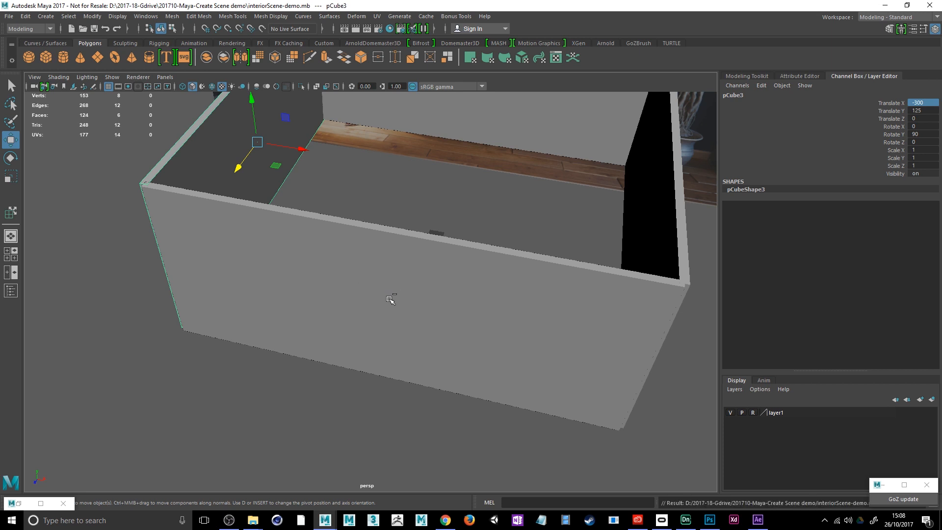
# Create a new polygon cube, show its polyCube2 settings and rename the object Floor.
pyautogui.click(46, 16)
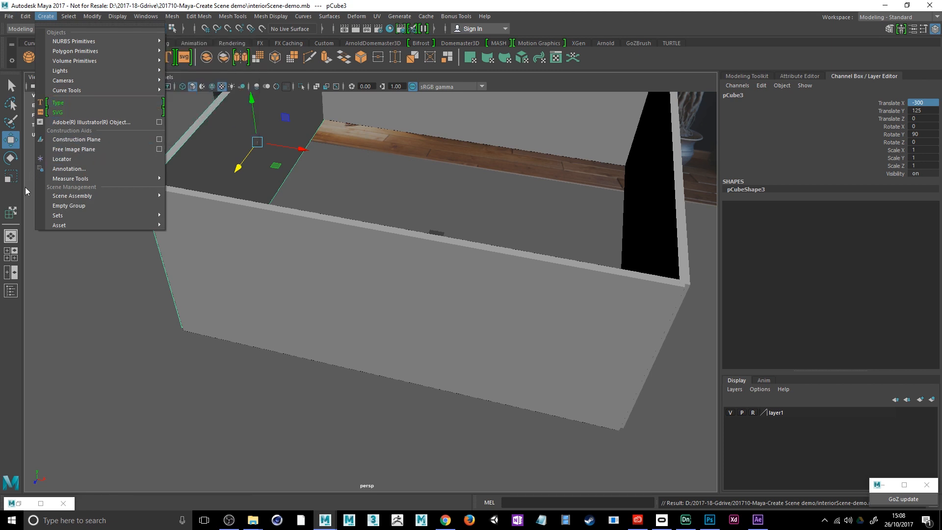
pyautogui.click(111, 295)
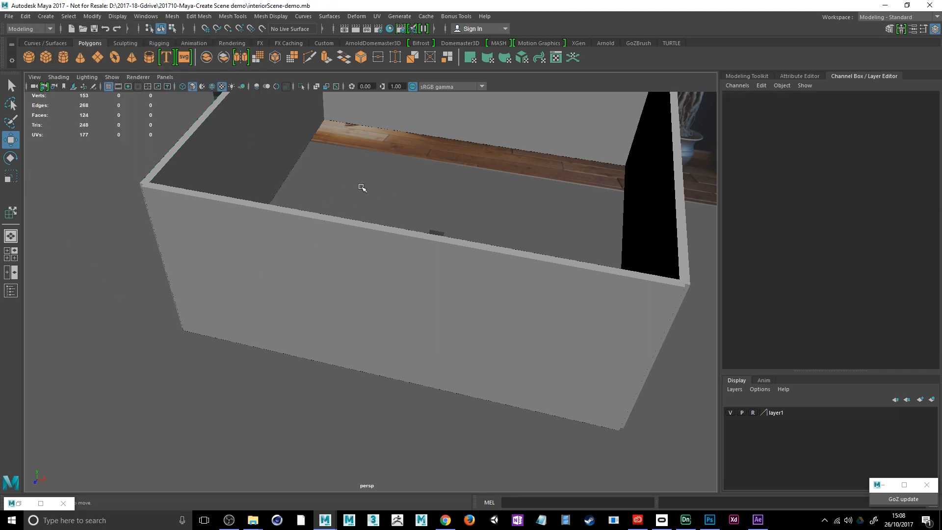
pyautogui.click(47, 57)
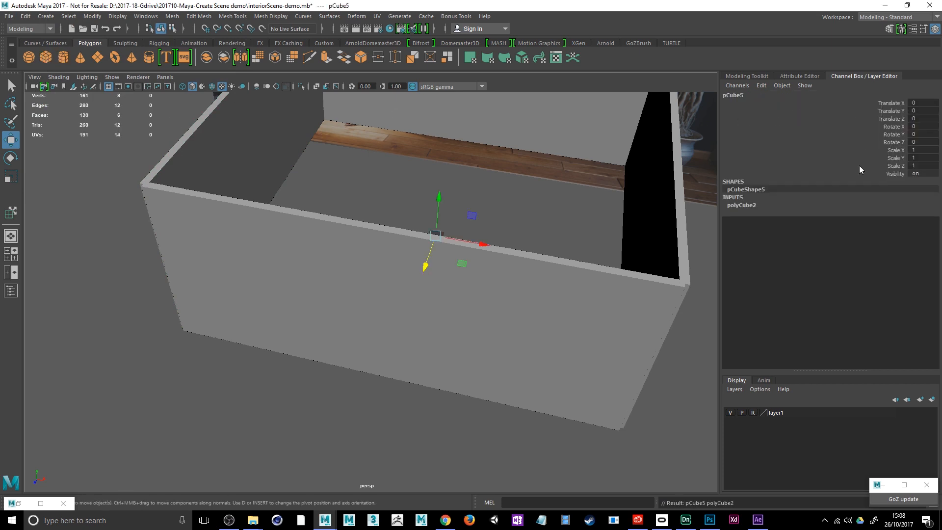
pyautogui.click(743, 206)
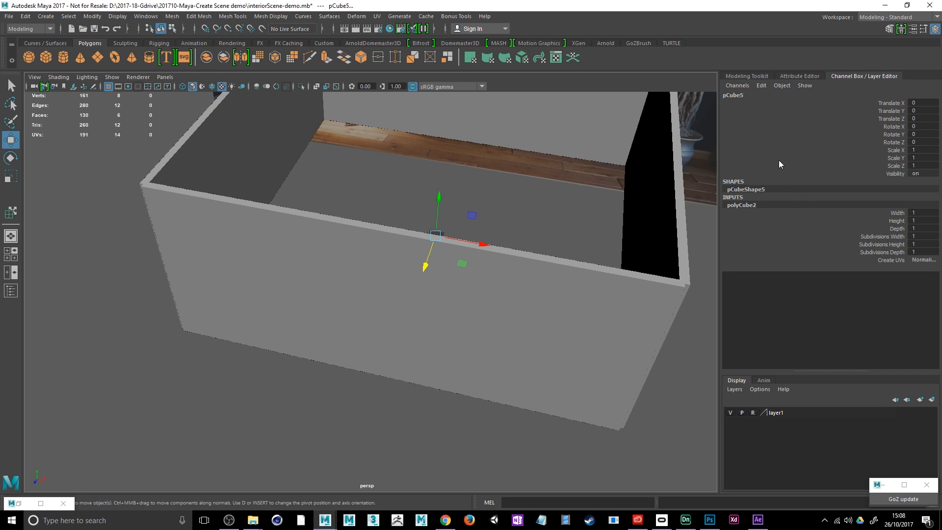
pyautogui.doubleClick(755, 206)
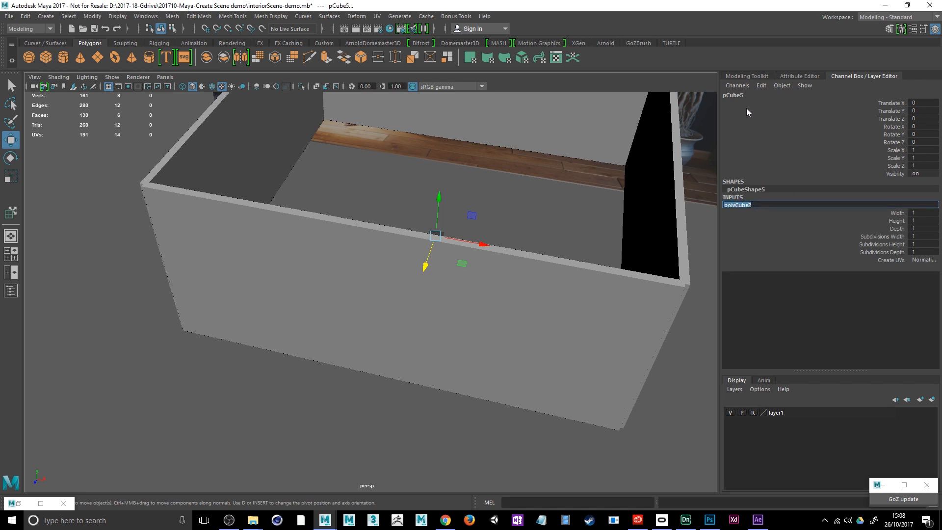
pyautogui.doubleClick(740, 96)
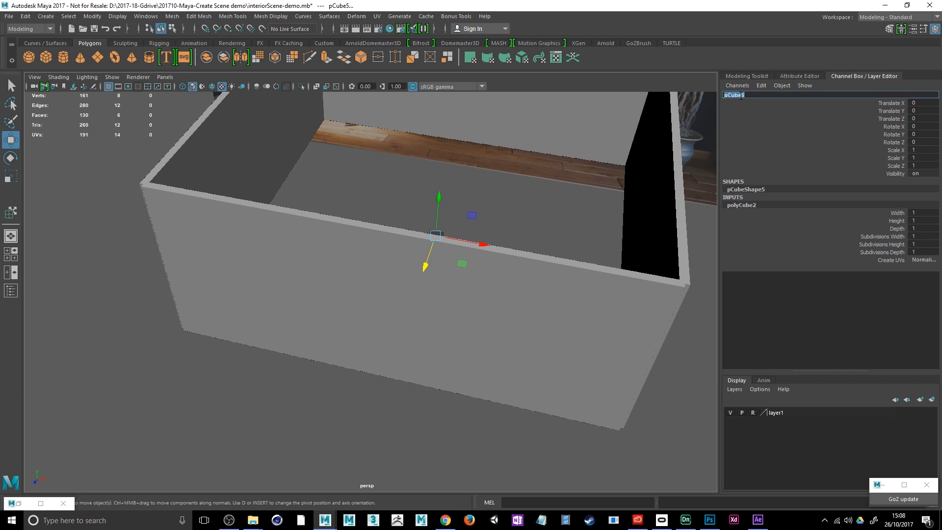
pyautogui.write('Floor')
pyautogui.press('Return')
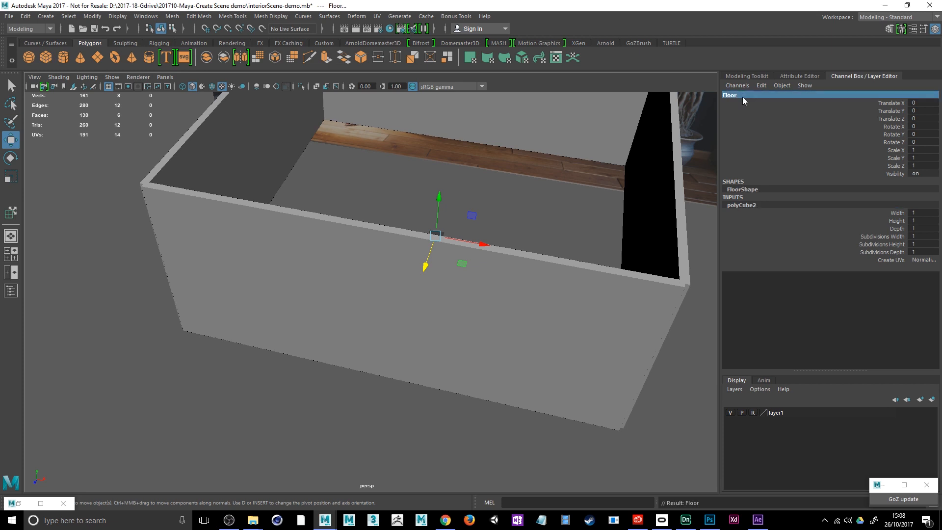
# Set the Floor cube's width to 300, height to 6 and depth to 300.
pyautogui.doubleClick(761, 205)
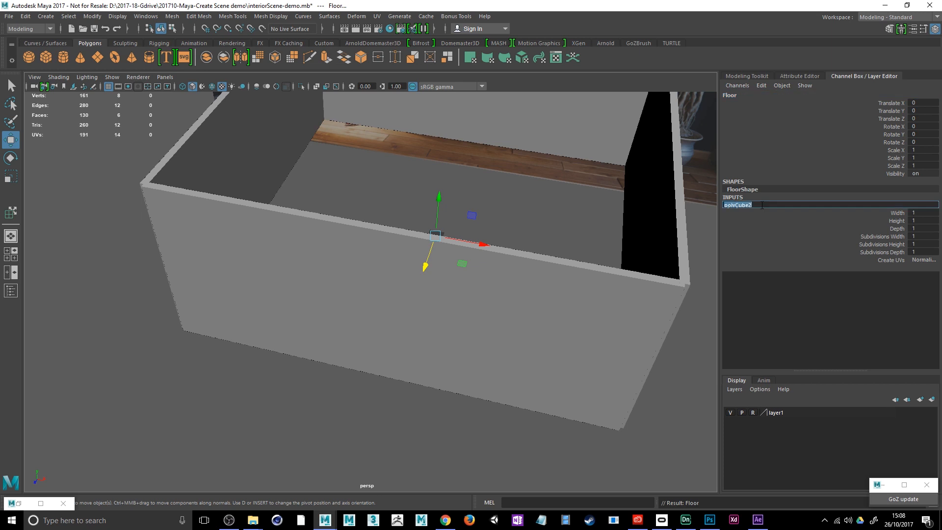
pyautogui.click(924, 212)
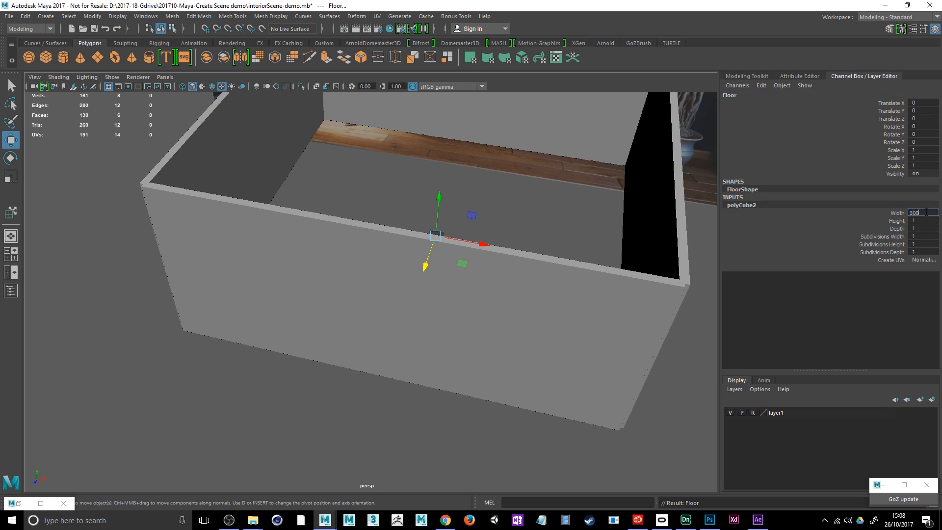
pyautogui.press('Tab')
pyautogui.press('Tab')
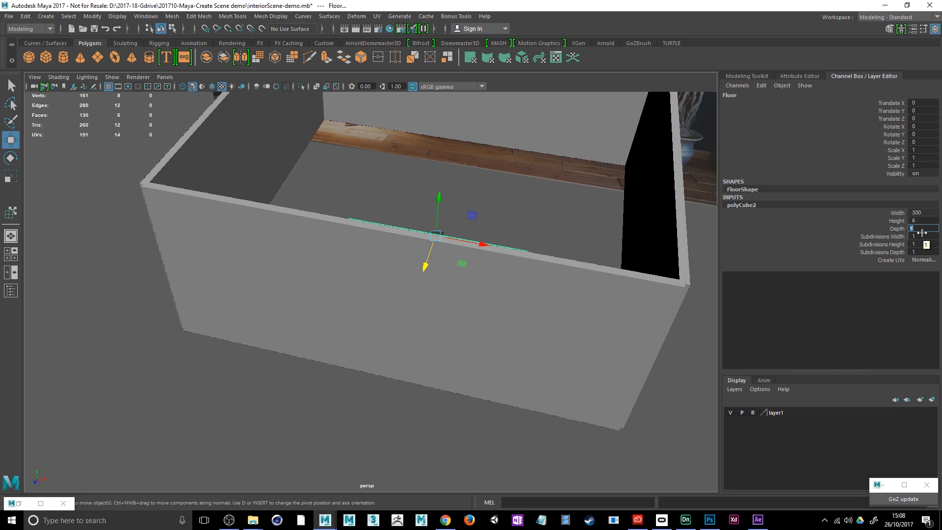
pyautogui.write('300')
pyautogui.press('Return')
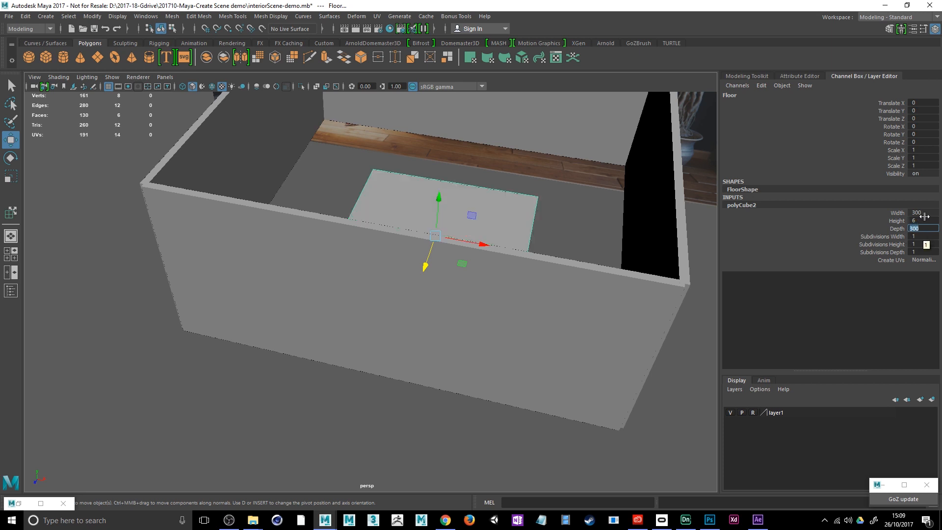
# Set the Floor cube's width and depth to 600 so it spans the room between the walls.
pyautogui.click(926, 214)
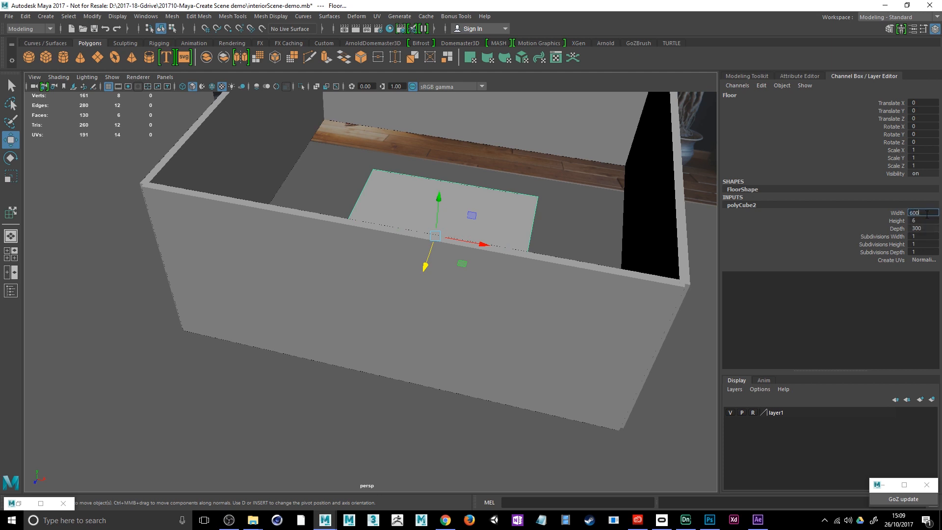
pyautogui.press('Tab')
pyautogui.write('600')
pyautogui.press('Tab')
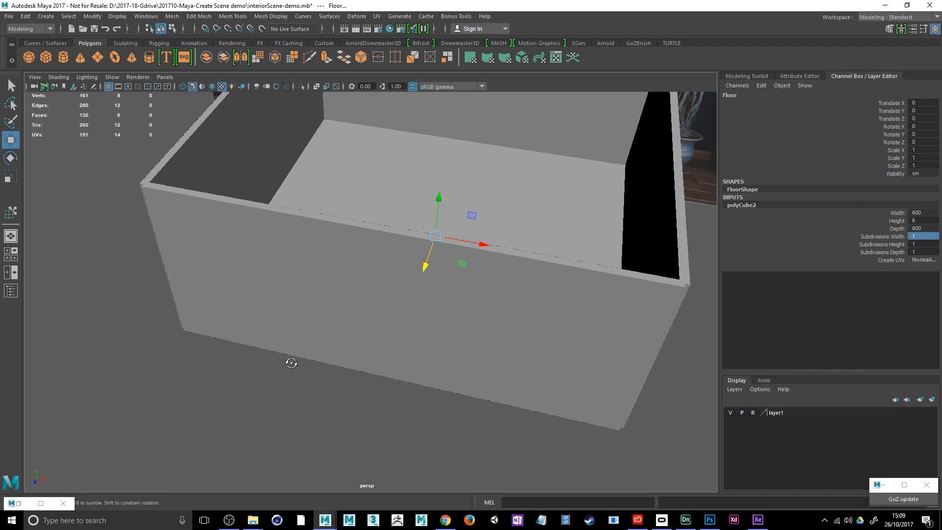
# Duplicate the Floor object and set the copy's Translate Y to 250 to form the ceiling.
pyautogui.keyDown('alt'); pyautogui.moveTo(293, 361); pyautogui.dragTo(513, 240); pyautogui.keyUp('alt')
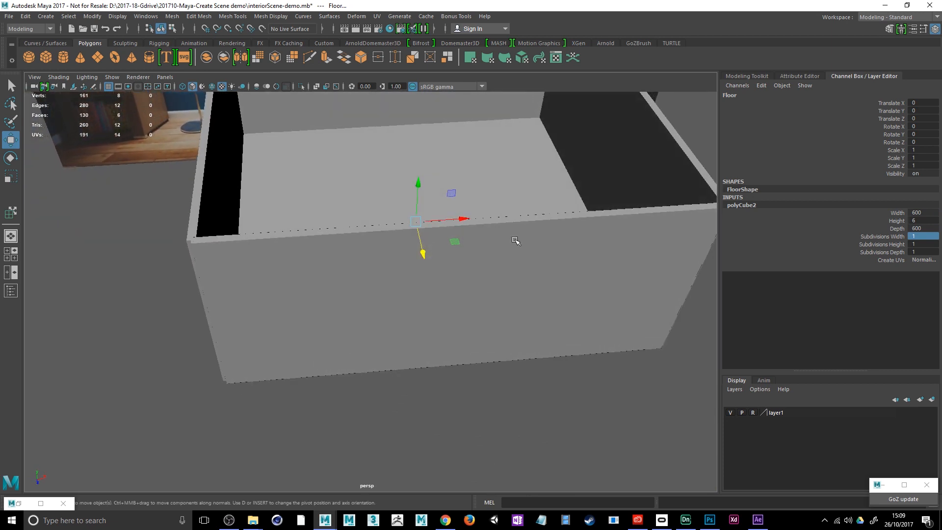
pyautogui.click(318, 194)
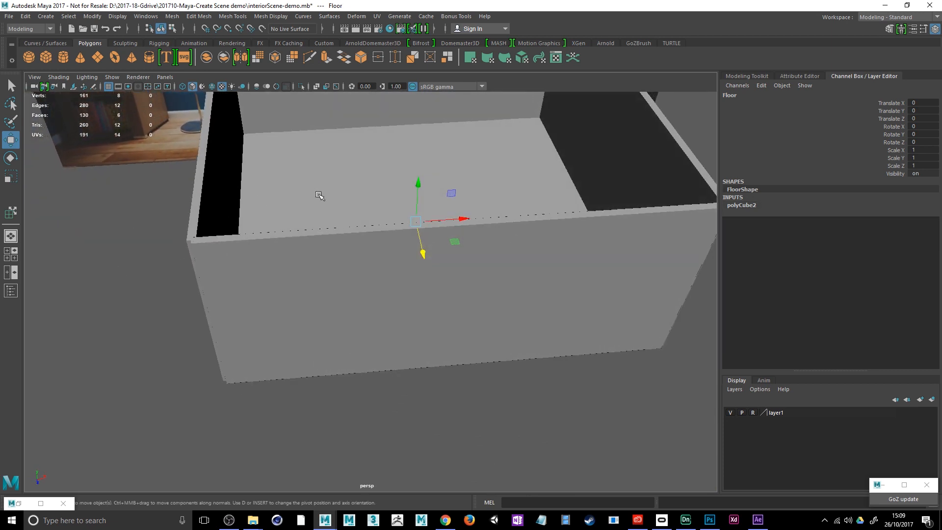
pyautogui.hotkey('ctrl', 'd')
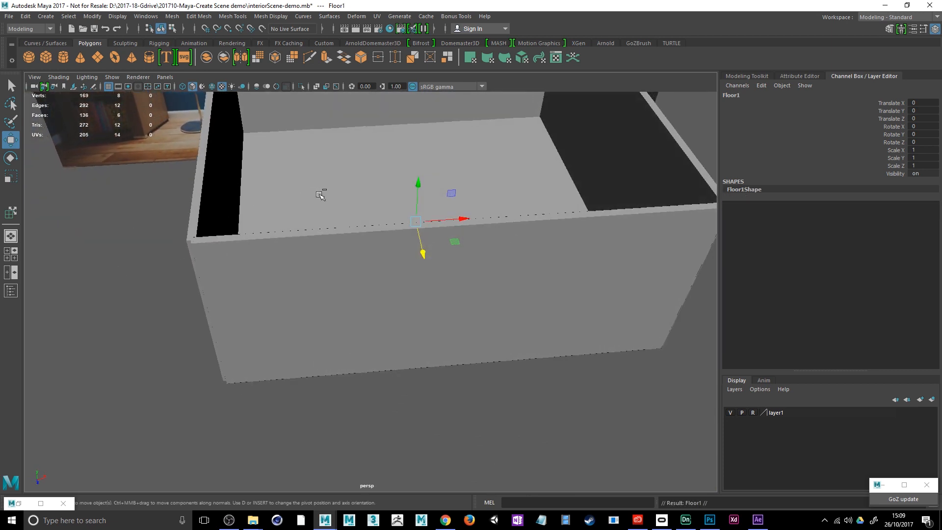
pyautogui.click(917, 111)
pyautogui.click(918, 111)
pyautogui.press('Return')
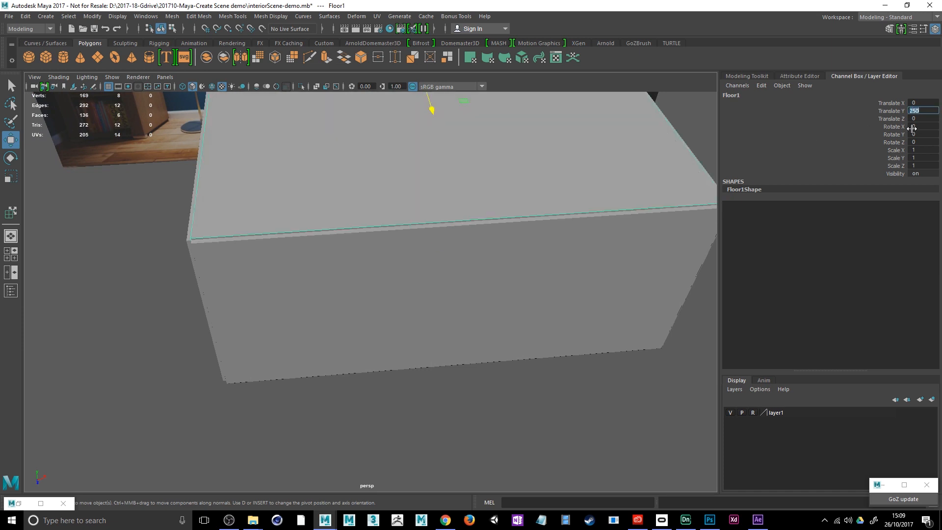
# Save the scene and clear the selection.
pyautogui.keyDown('alt'); pyautogui.moveTo(458, 309); pyautogui.dragTo(435, 283); pyautogui.keyUp('alt')
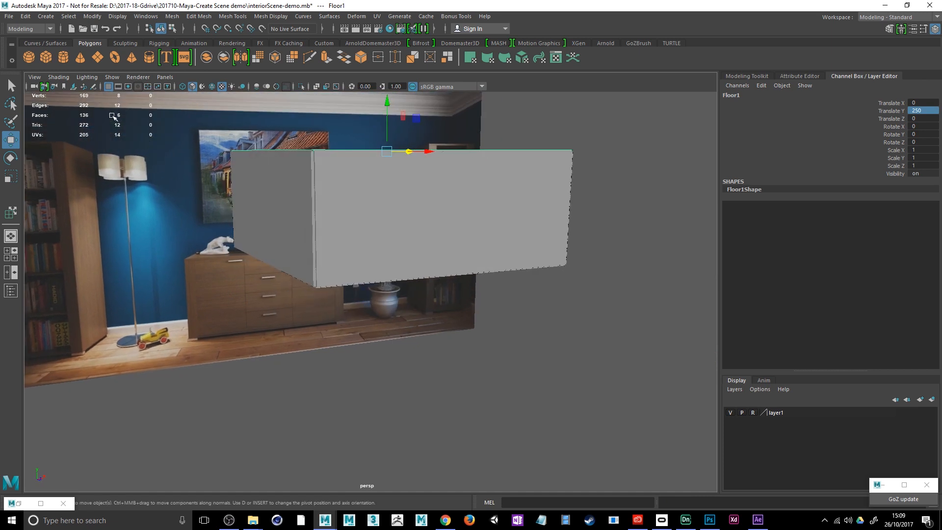
pyautogui.click(8, 16)
pyautogui.click(33, 57)
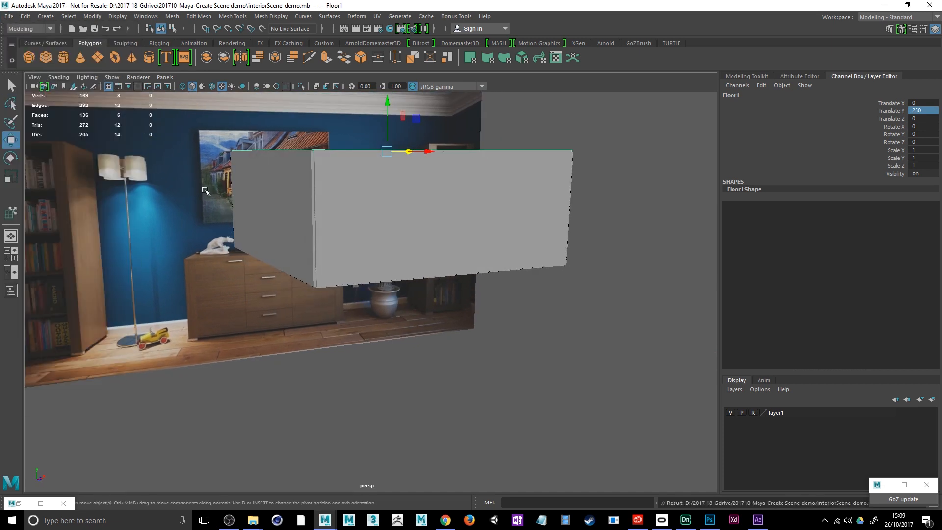
pyautogui.keyDown('alt'); pyautogui.moveTo(196, 215); pyautogui.dragTo(160, 212); pyautogui.keyUp('alt')
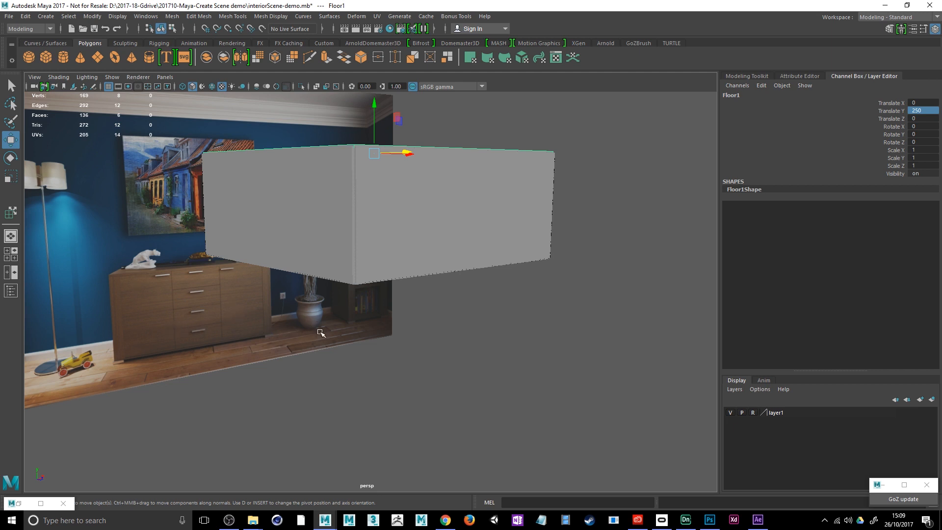
pyautogui.keyDown('alt'); pyautogui.moveTo(293, 325); pyautogui.dragTo(265, 325); pyautogui.keyUp('alt')
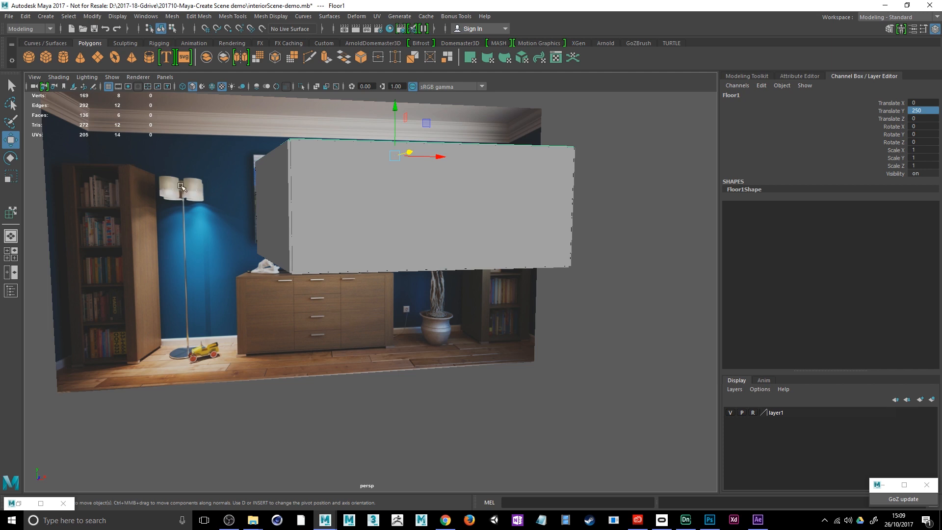
pyautogui.click(597, 214)
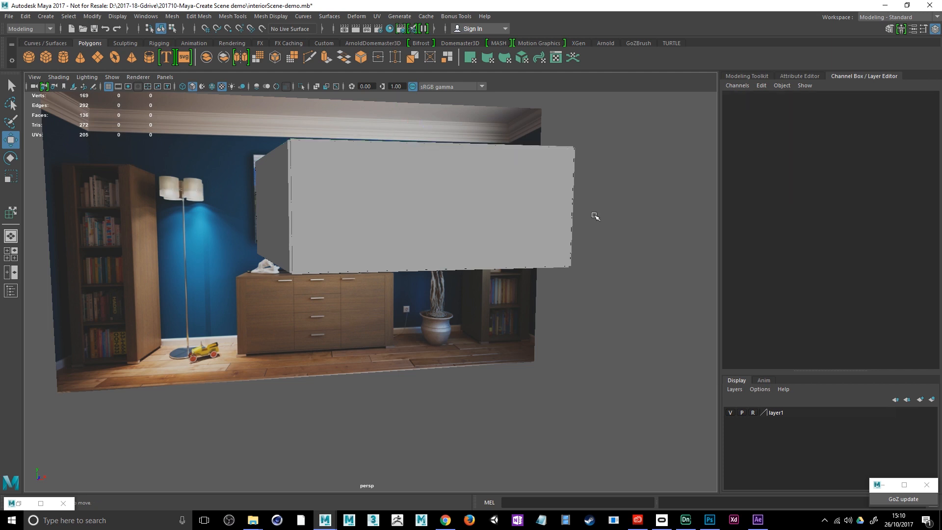
# Switch to the four-view layout with top, perspective, front and side views.
pyautogui.press('space')
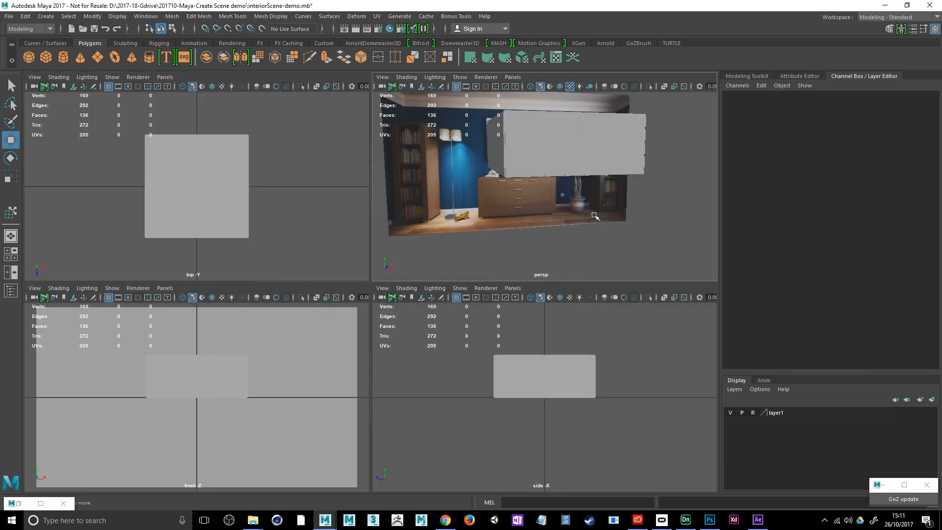
pyautogui.press('space')
pyautogui.moveTo(518, 215); pyautogui.dragTo(525, 238)
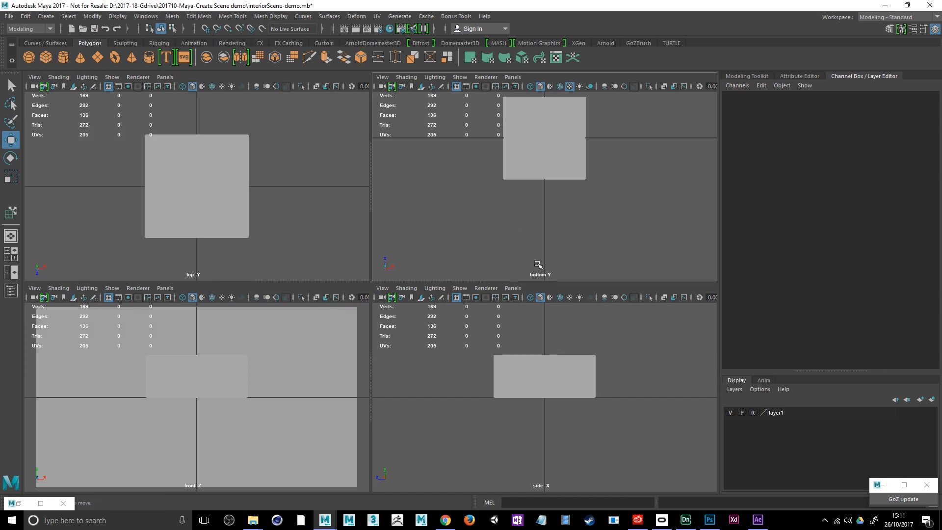
pyautogui.click(6, 253)
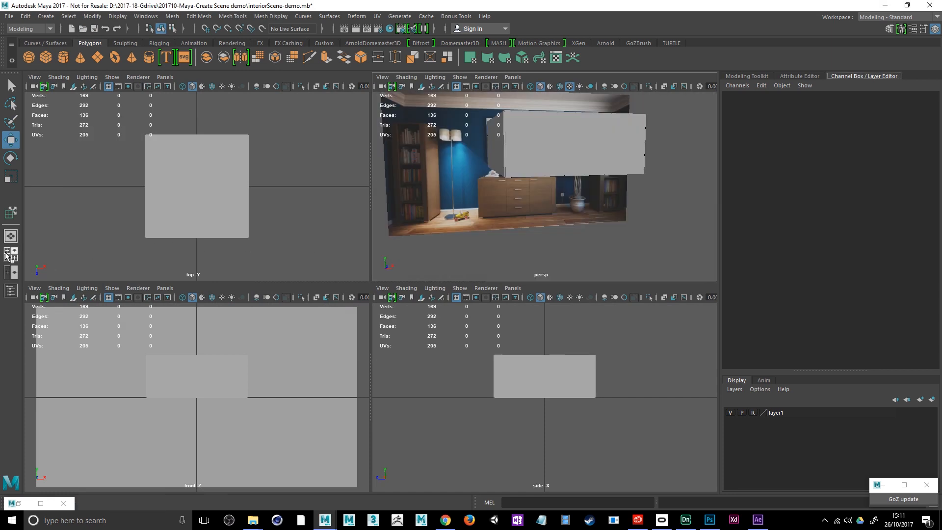
pyautogui.moveTo(497, 227)
pyautogui.keyDown('alt'); pyautogui.mouseDown()
pyautogui.moveTo(511, 227)
pyautogui.moveTo(532, 204)
pyautogui.moveTo(485, 229)
pyautogui.moveTo(514, 219)
pyautogui.mouseUp(); pyautogui.keyUp('alt')
# Replace the top view with the Outliner and narrow it to give the perspective view more room.
pyautogui.click(165, 77)
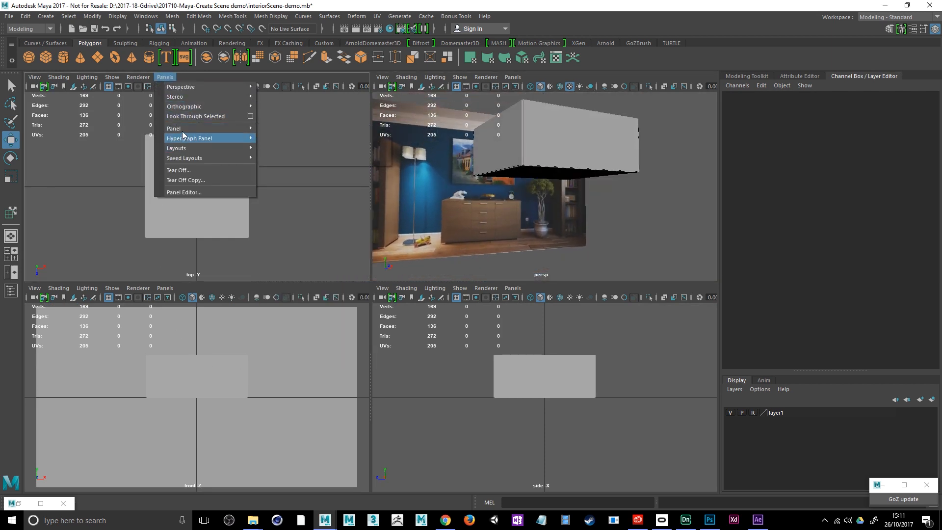
pyautogui.moveTo(221, 130)
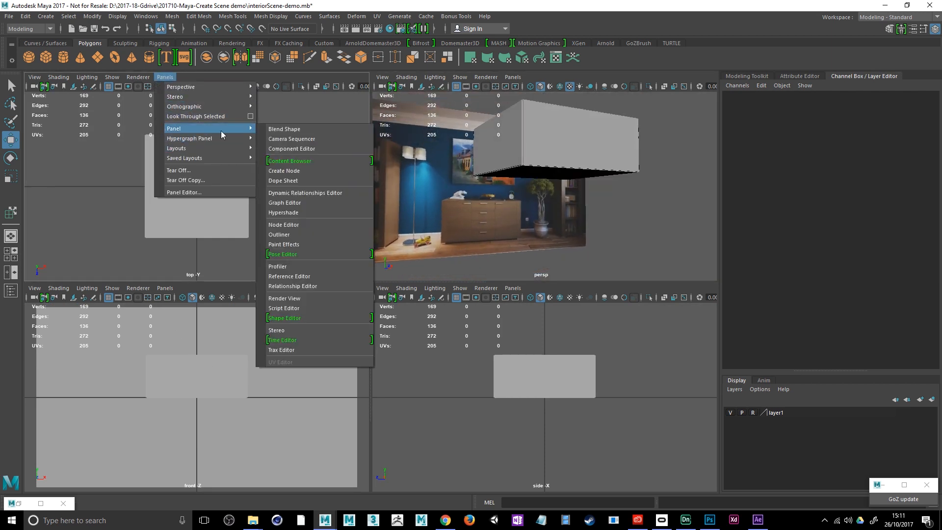
pyautogui.click(290, 235)
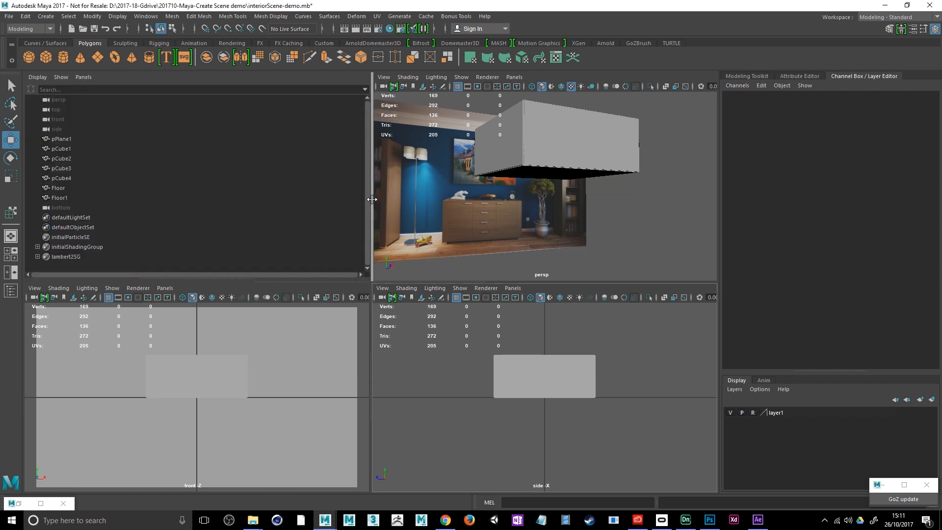
pyautogui.moveTo(371, 202); pyautogui.dragTo(212, 206)
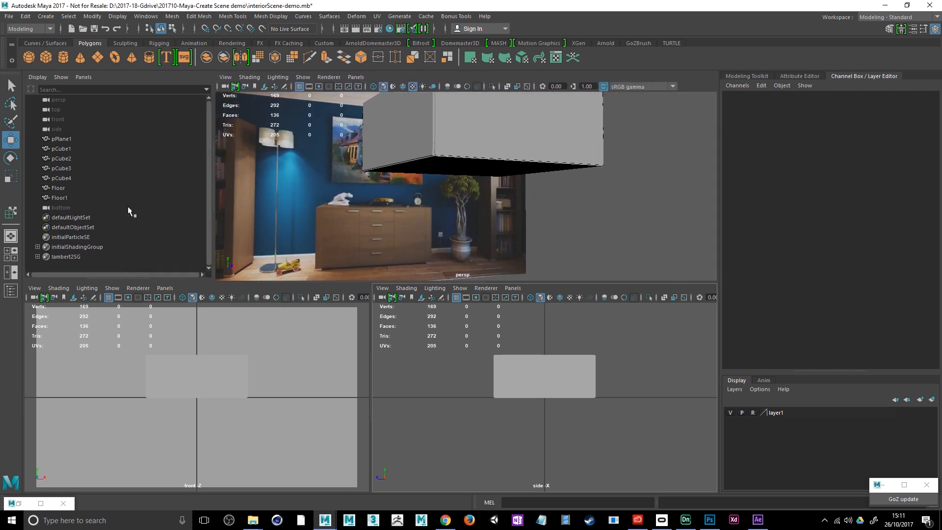
# Rename the Floor1 object as Ceiling.
pyautogui.click(65, 198)
pyautogui.doubleClick(65, 198)
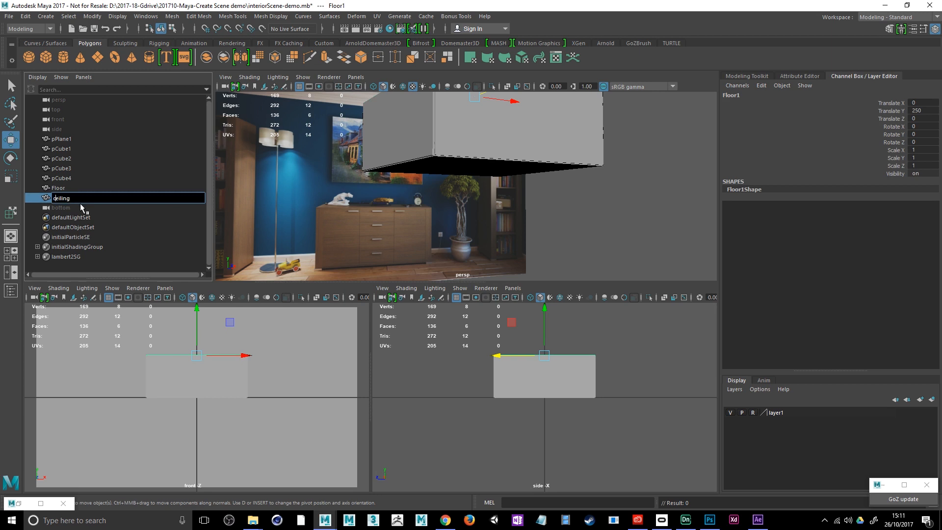
pyautogui.press('Return')
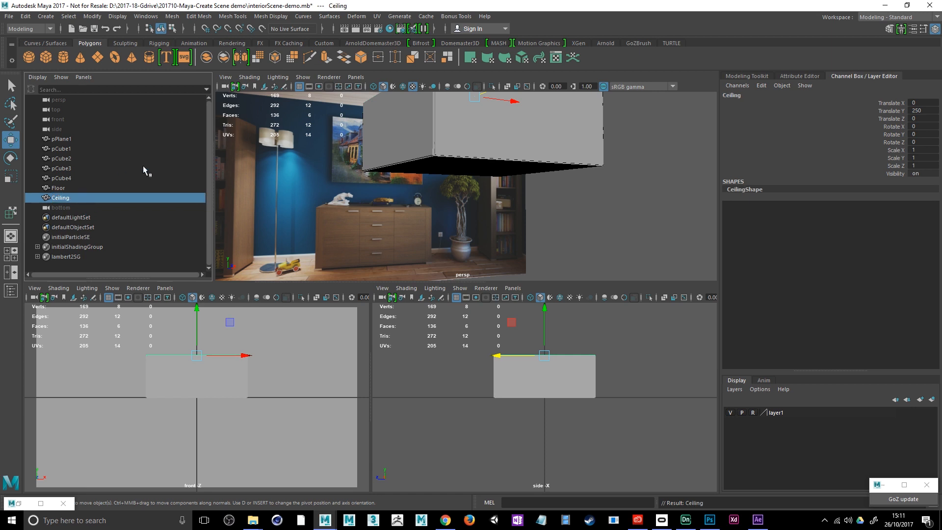
# Rename pCube2, the wall on the positive Z side, as Wall_z_pos.
pyautogui.keyDown('alt'); pyautogui.moveTo(421, 189); pyautogui.dragTo(352, 263); pyautogui.keyUp('alt')
pyautogui.click(470, 157)
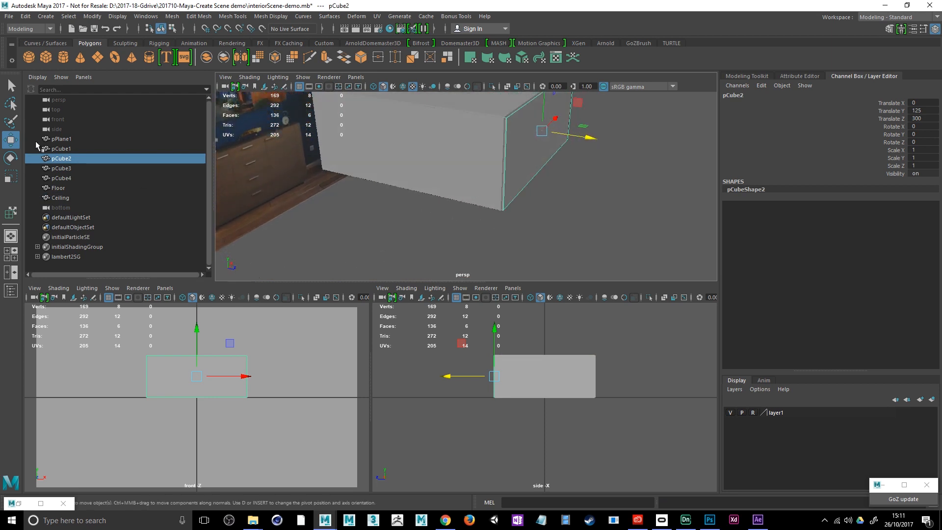
pyautogui.click(65, 159)
pyautogui.doubleClick(68, 161)
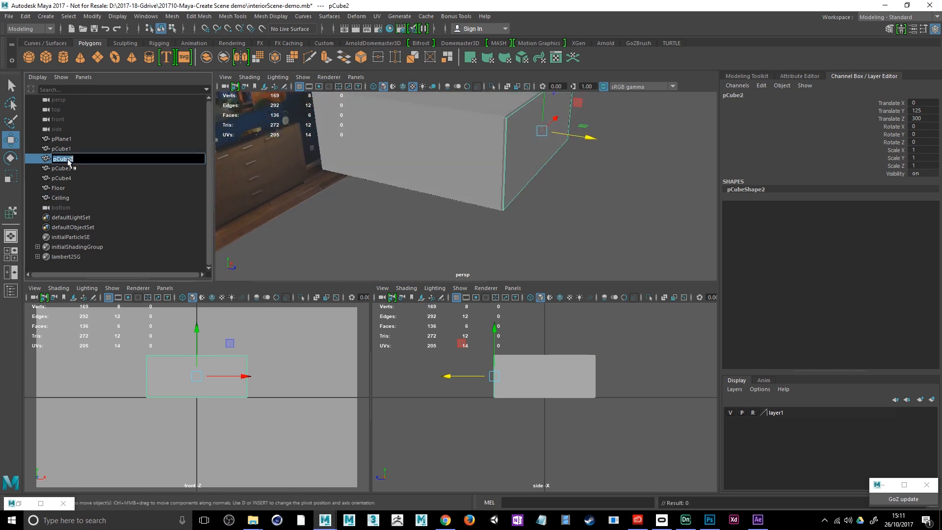
pyautogui.write('Wall-z')
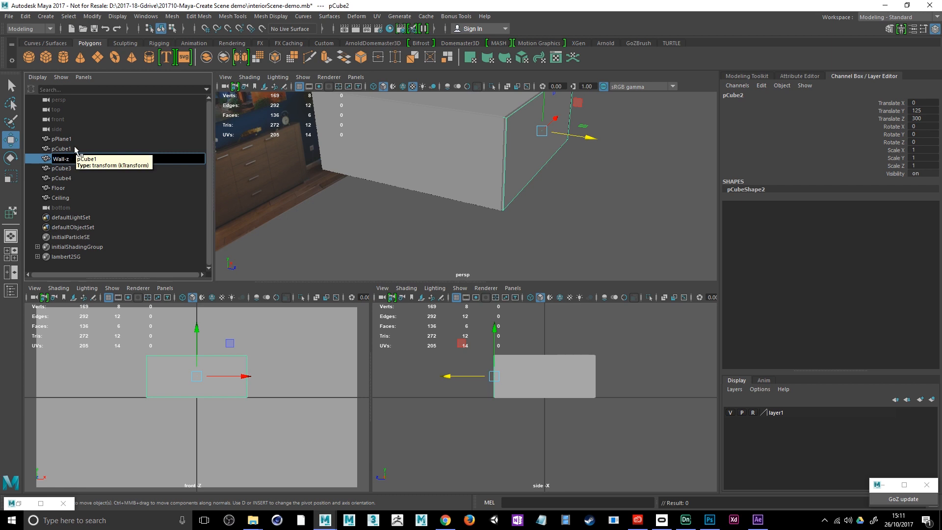
pyautogui.write('l_z_pos')
pyautogui.press('Return')
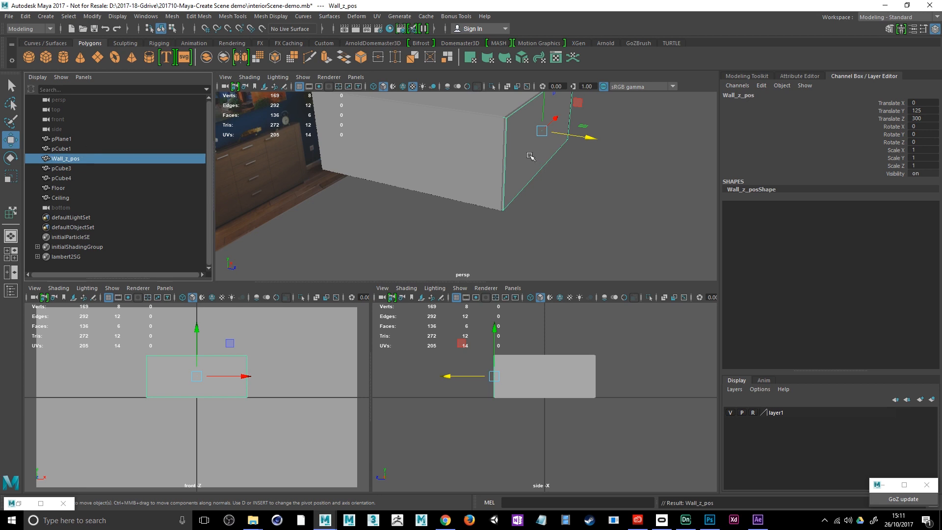
# Rename pCube3, the wall on the negative X side, as Wall_x_neg.
pyautogui.click(479, 166)
pyautogui.click(479, 166)
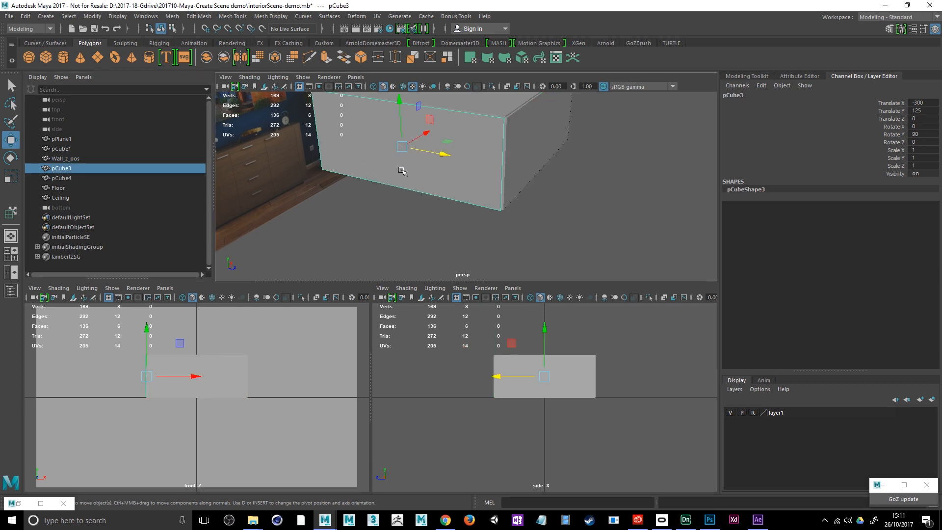
pyautogui.click(63, 168)
pyautogui.doubleClick(62, 169)
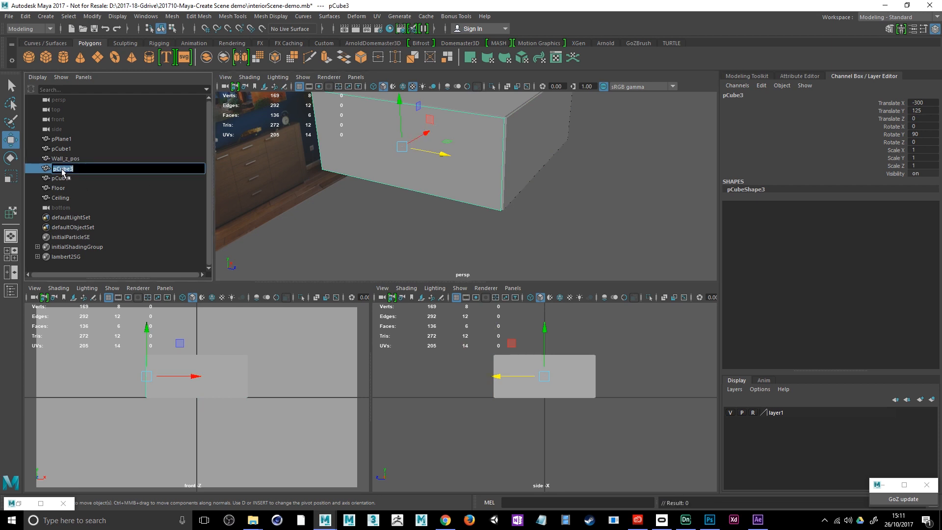
pyautogui.write('Wall-x-neg')
pyautogui.press('Return')
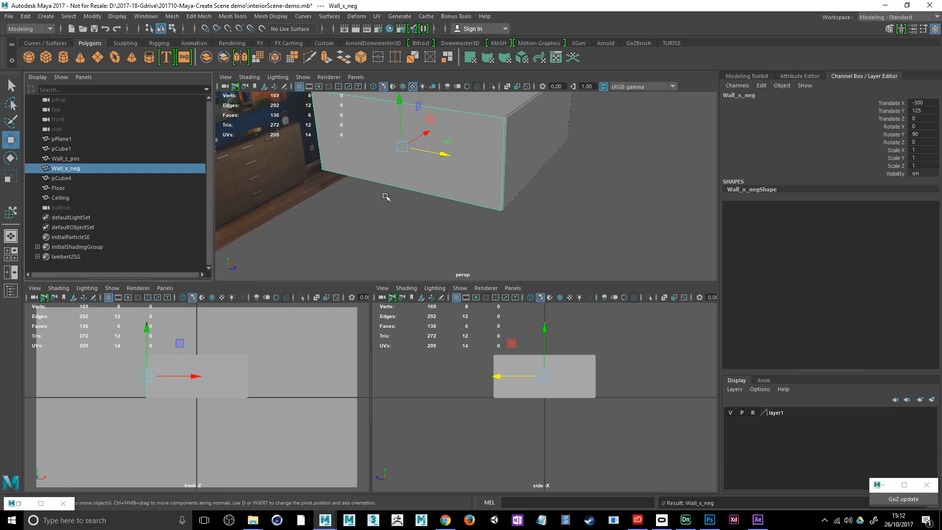
# Rename pCube4, the wall on the positive X side, as Wall_x_pos.
pyautogui.keyDown('alt'); pyautogui.moveTo(387, 202); pyautogui.dragTo(507, 208); pyautogui.keyUp('alt')
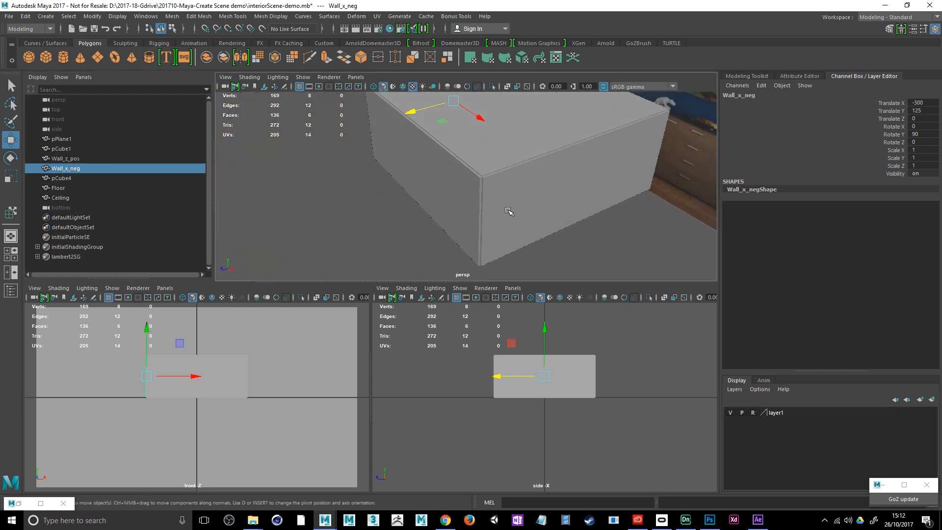
pyautogui.click(514, 209)
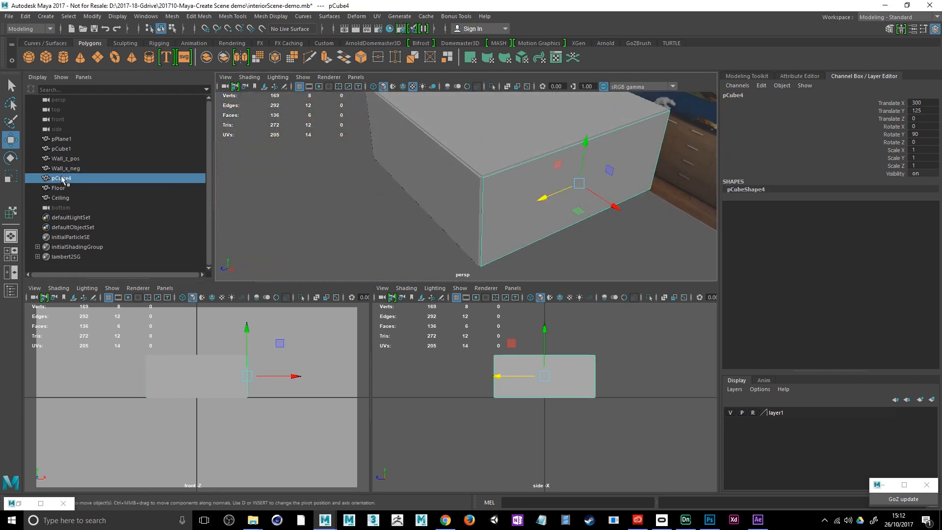
pyautogui.click(61, 179)
pyautogui.doubleClick(61, 179)
pyautogui.write('Wall-x-pos')
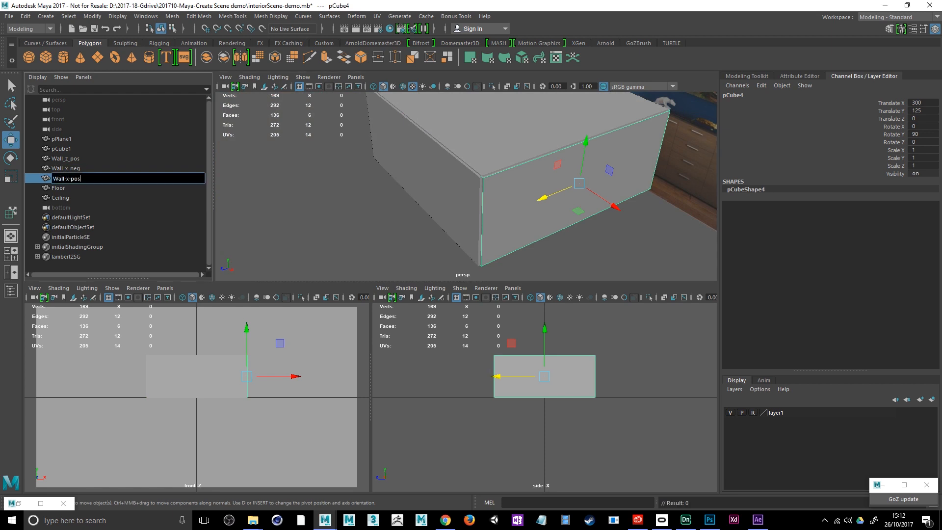
pyautogui.press('Return')
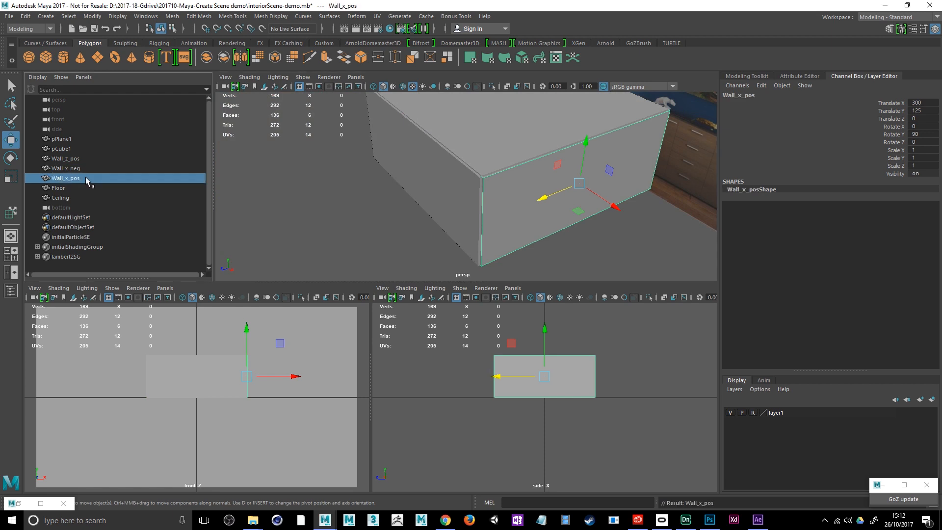
# Rename pCube1, the wall on the negative Z side, as Wall_z_neg.
pyautogui.click(75, 149)
pyautogui.doubleClick(75, 149)
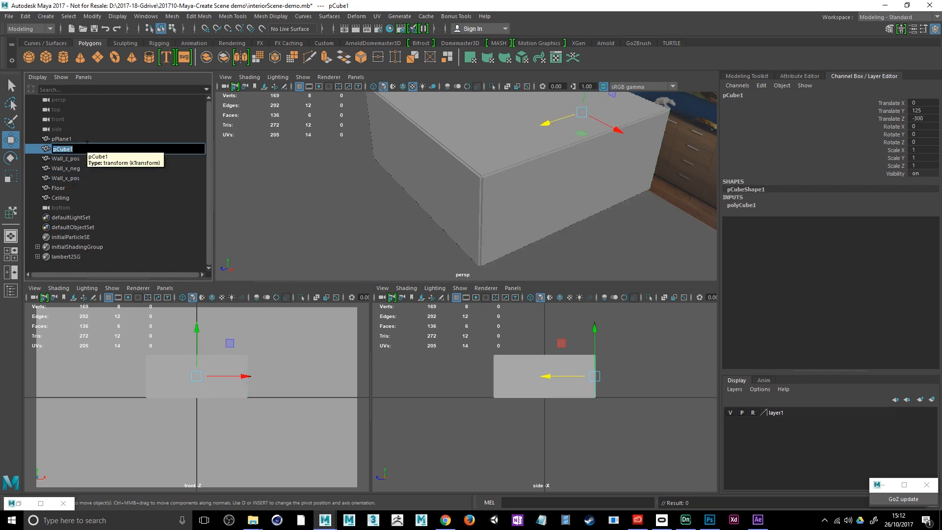
pyautogui.write('Wall_z_neg')
pyautogui.press('Return')
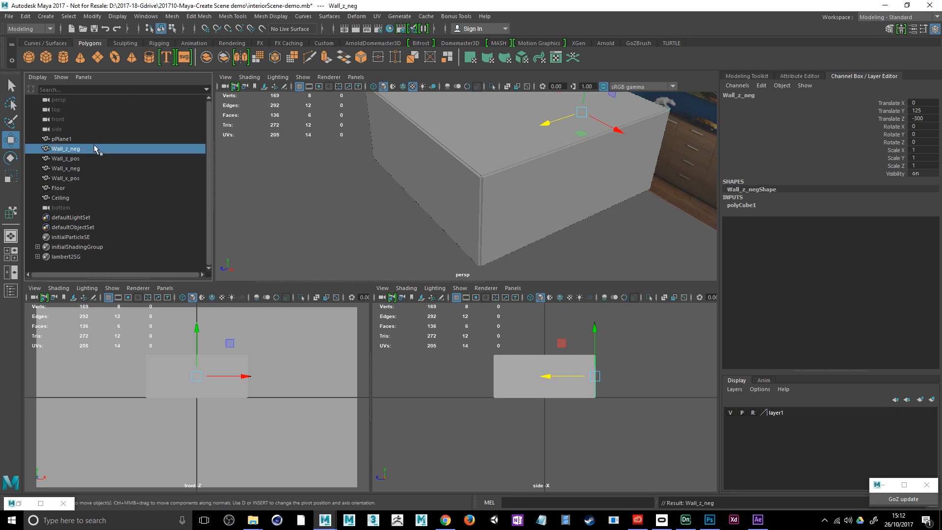
# Rename the pPlane1 photo backdrop as guide_image and clear the selection.
pyautogui.doubleClick(74, 139)
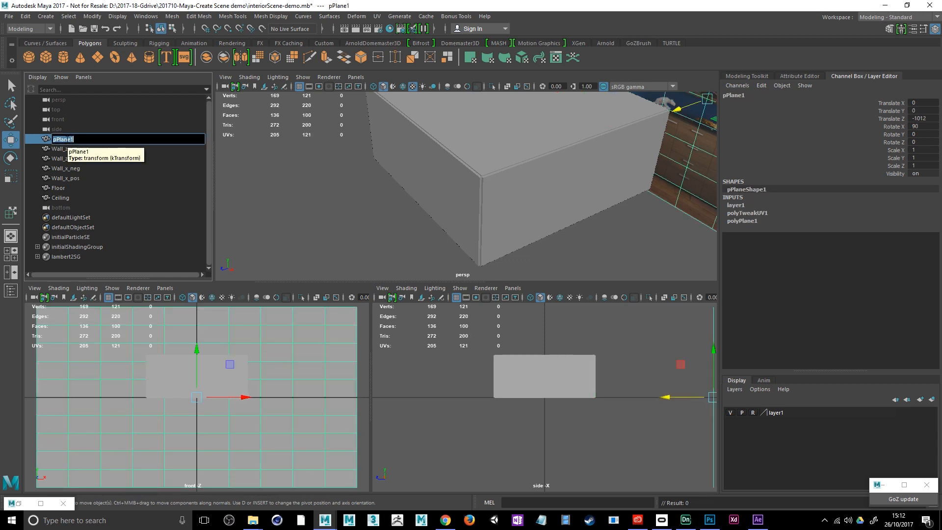
pyautogui.write('guide_image')
pyautogui.press('Return')
pyautogui.click(278, 198)
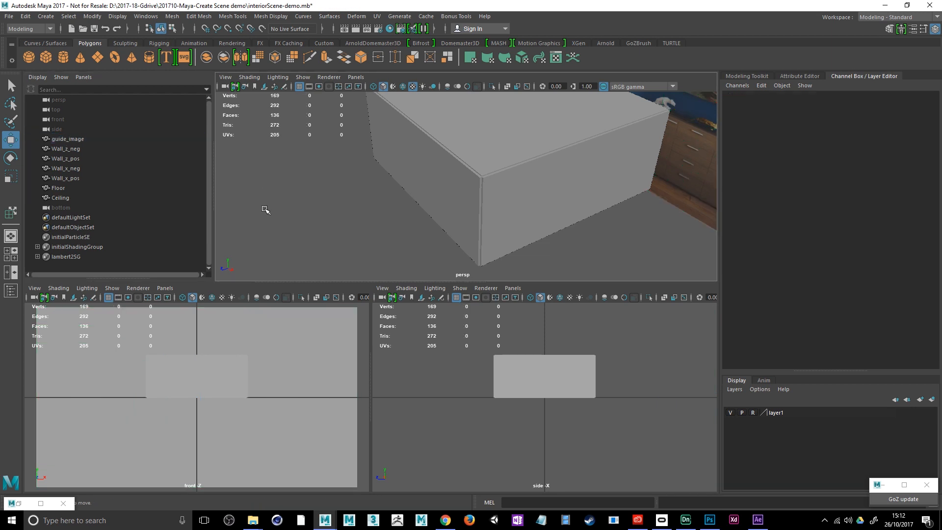
# Assign one new Lambert material to the four walls, Wall_z_neg, Wall_z_pos, Wall_x_neg and Wall_x_pos.
pyautogui.keyDown('alt'); pyautogui.moveTo(263, 208); pyautogui.dragTo(376, 182); pyautogui.keyUp('alt')
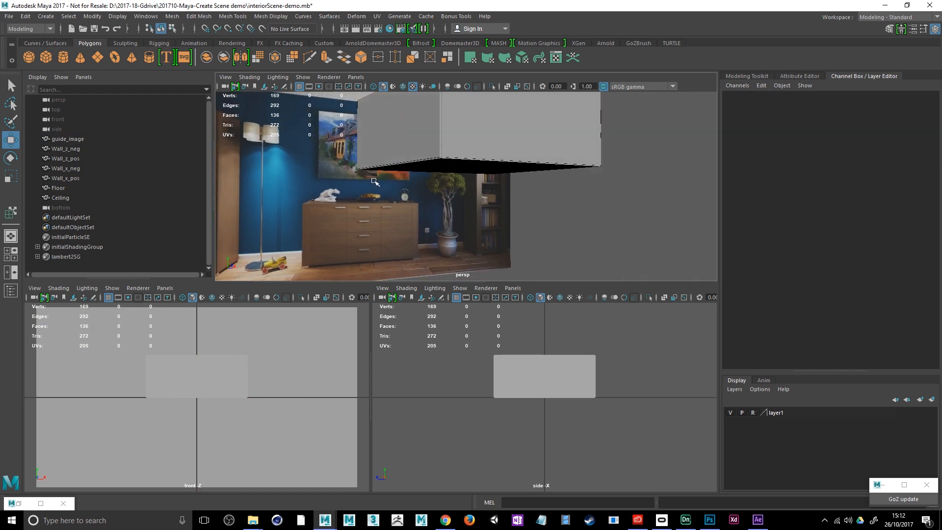
pyautogui.click(66, 148)
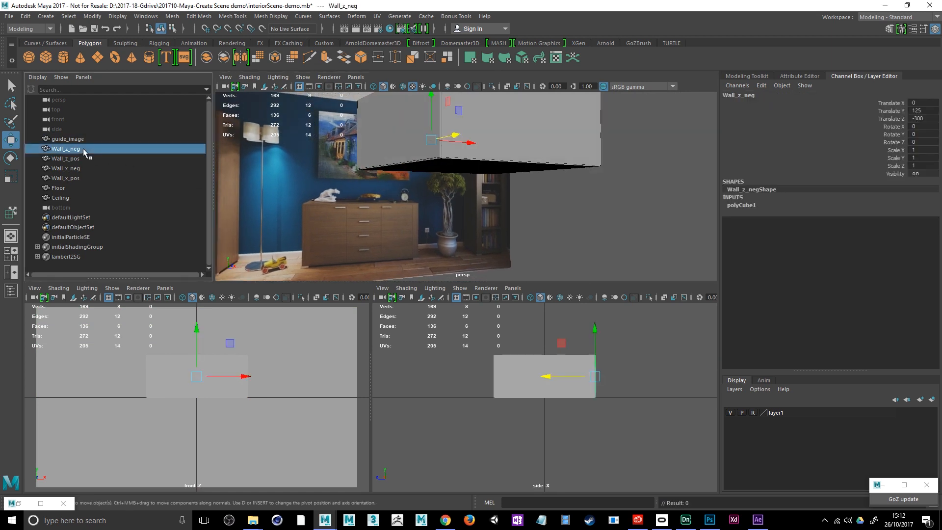
pyautogui.keyDown('shift'); pyautogui.click(84, 178); pyautogui.keyUp('shift')
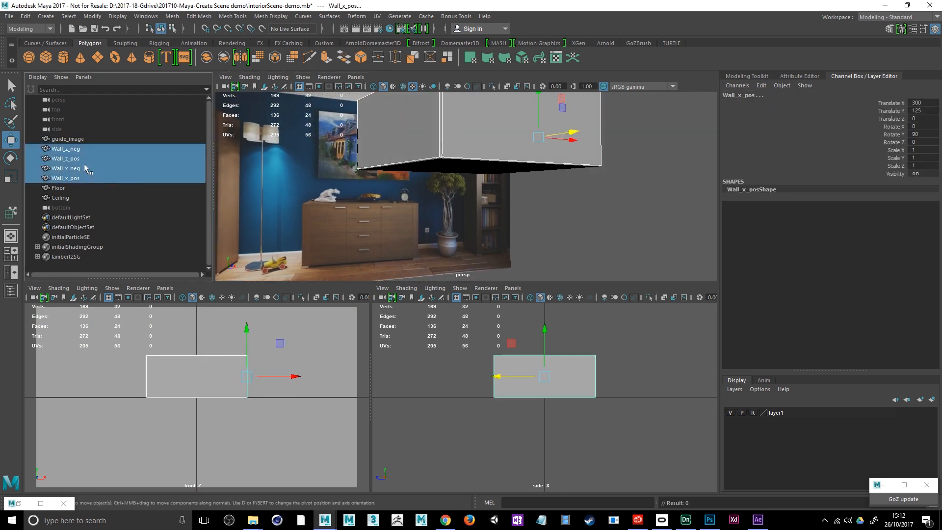
pyautogui.rightClick(400, 132)
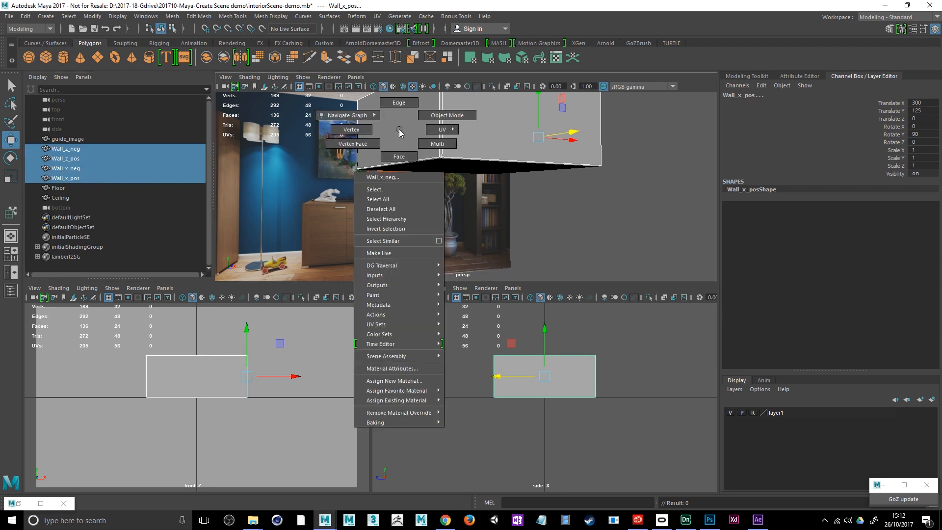
pyautogui.click(399, 381)
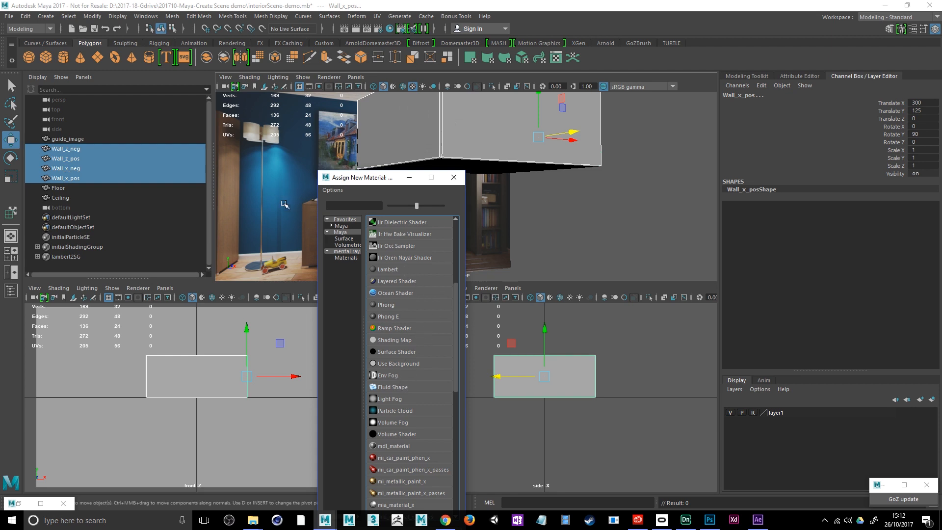
pyautogui.click(398, 270)
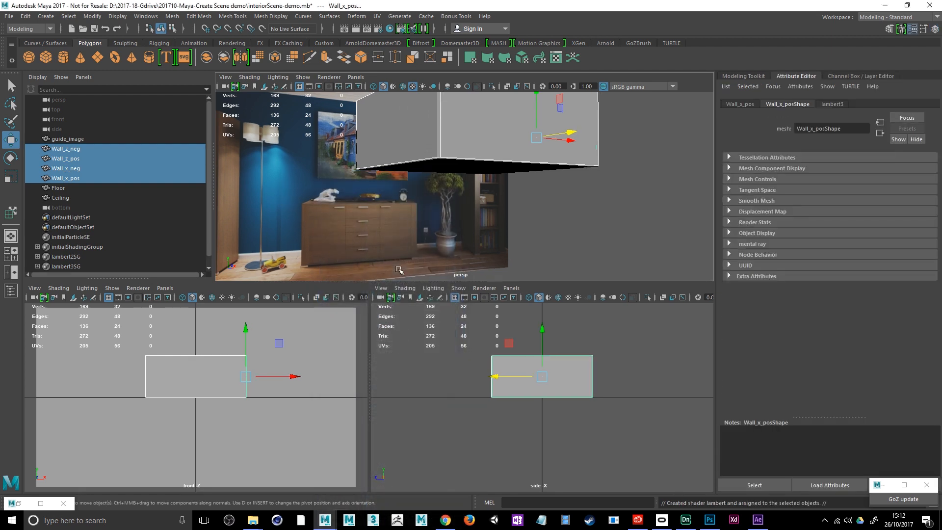
# Set the walls' Lambert colour by sampling the blue wall in the semi-transparent guide image.
pyautogui.click(843, 105)
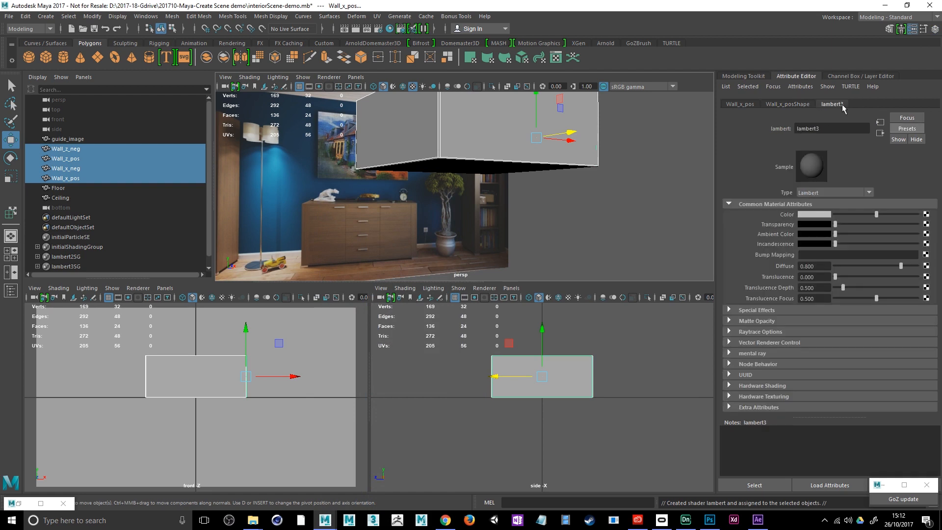
pyautogui.click(818, 215)
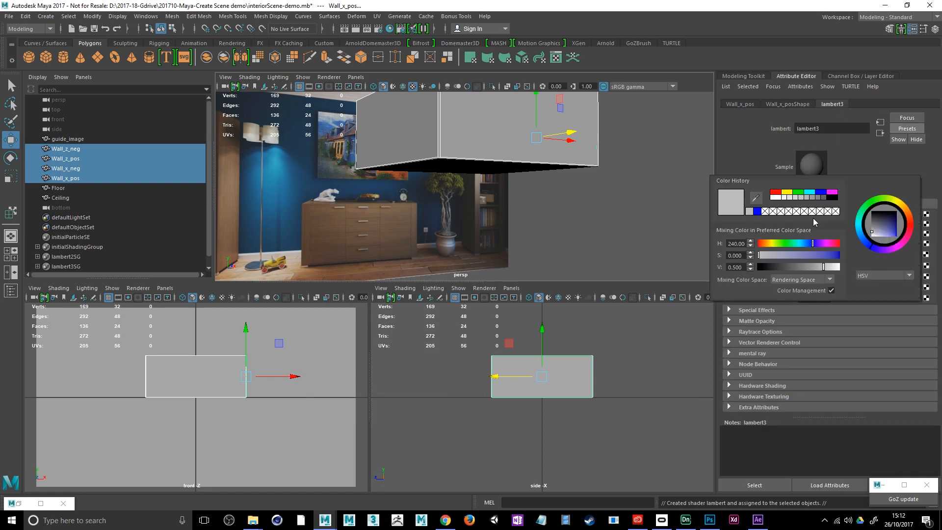
pyautogui.click(756, 198)
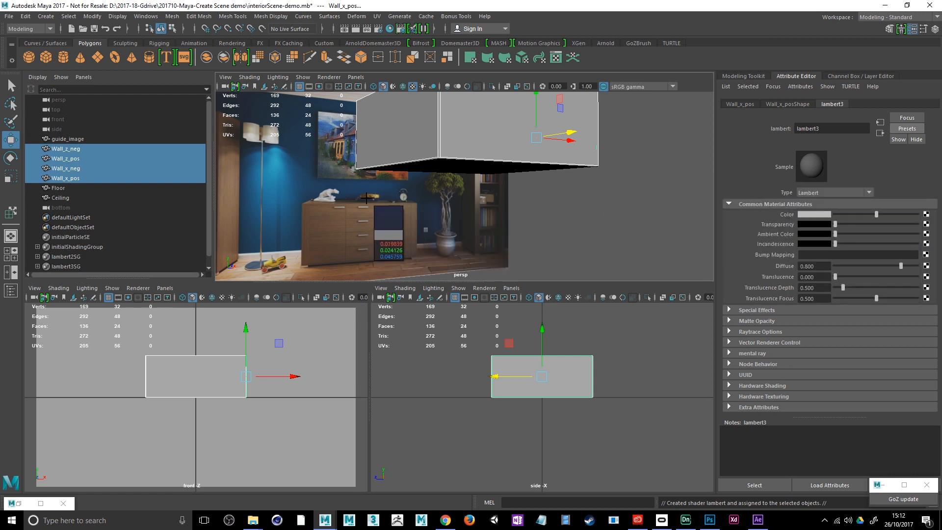
pyautogui.click(290, 134)
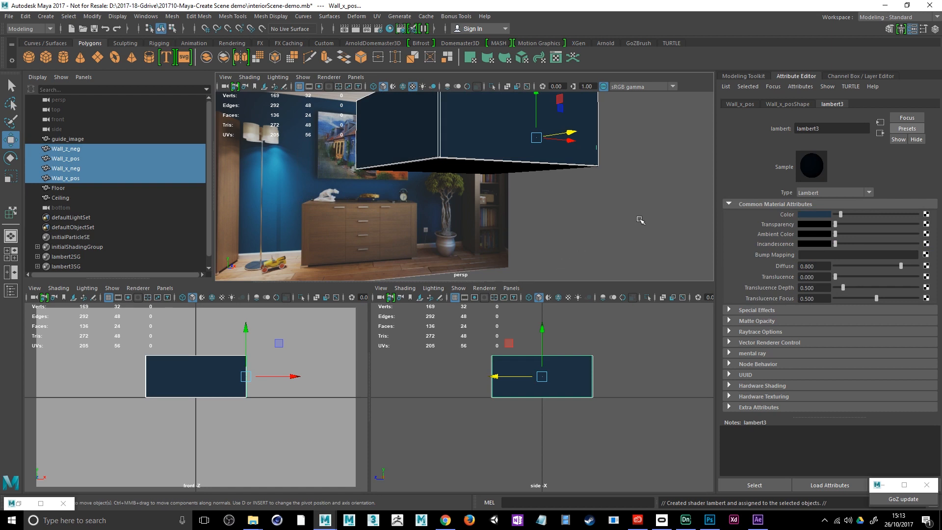
# Make the guide_image material lambert2 fully opaque by reducing its transparency to black.
pyautogui.keyDown('alt'); pyautogui.moveTo(641, 223); pyautogui.dragTo(613, 215); pyautogui.keyUp('alt')
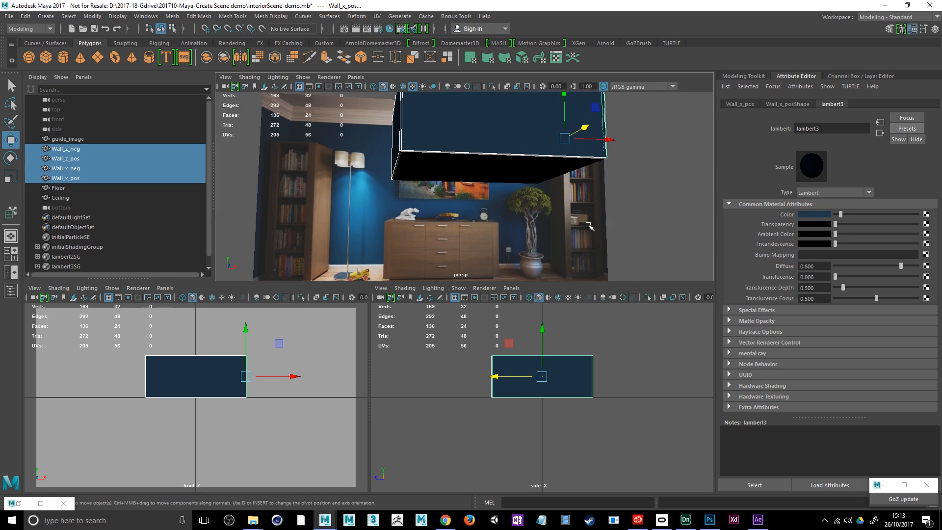
pyautogui.click(83, 140)
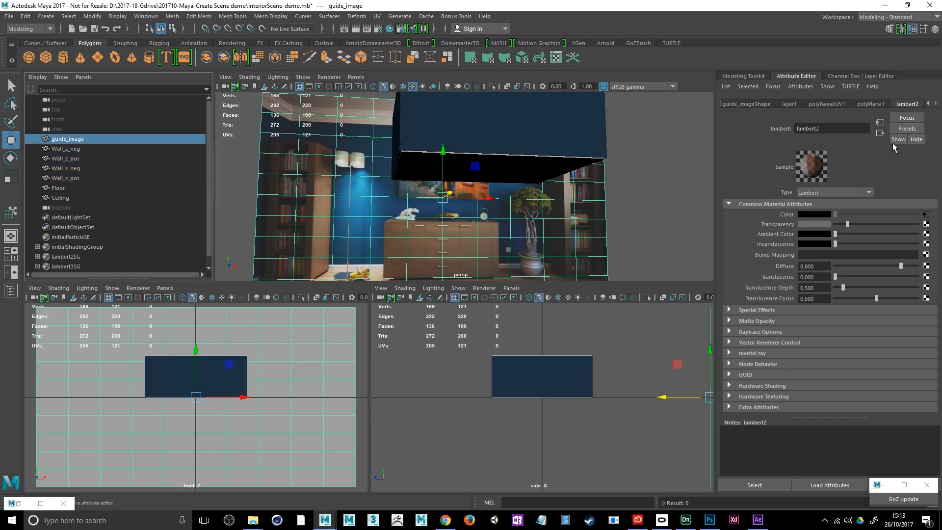
pyautogui.moveTo(847, 224); pyautogui.dragTo(830, 224)
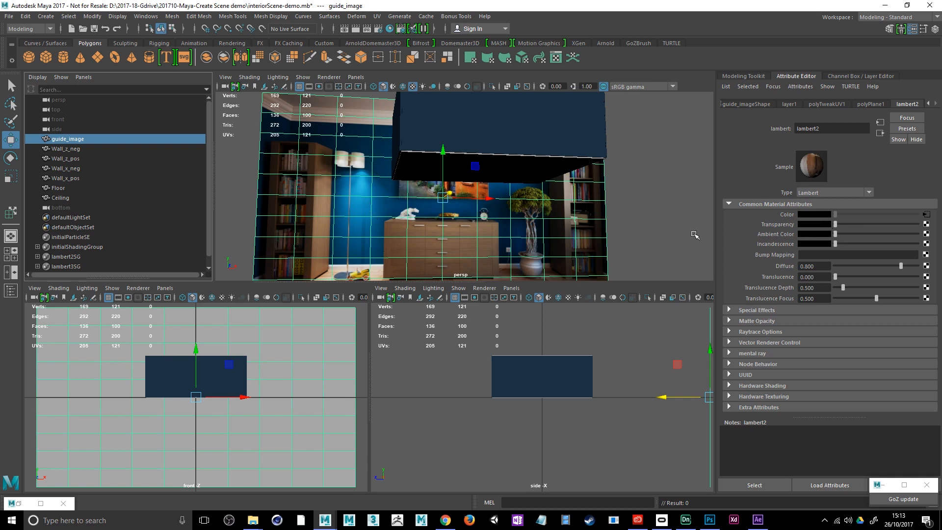
# Resample the walls' lambert3 colour from the dark blue wall area in the opaque guide image.
pyautogui.click(579, 142)
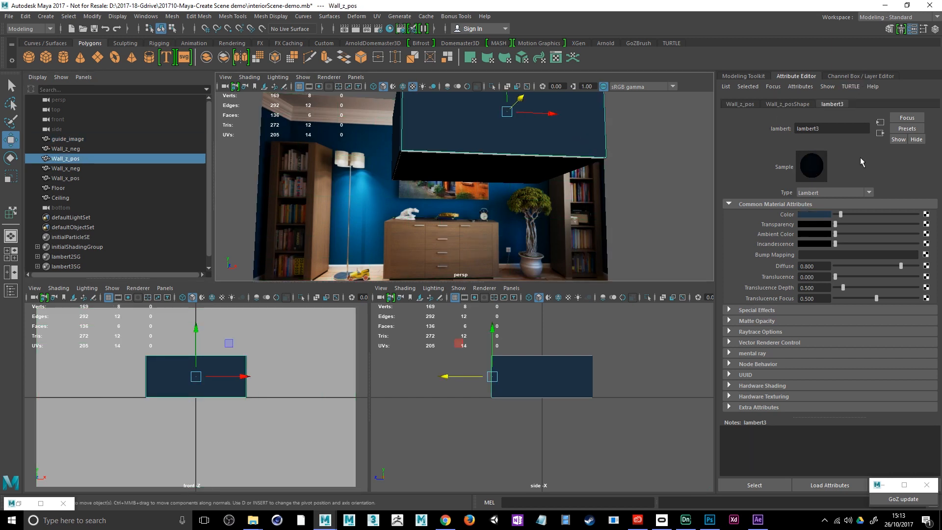
pyautogui.click(823, 216)
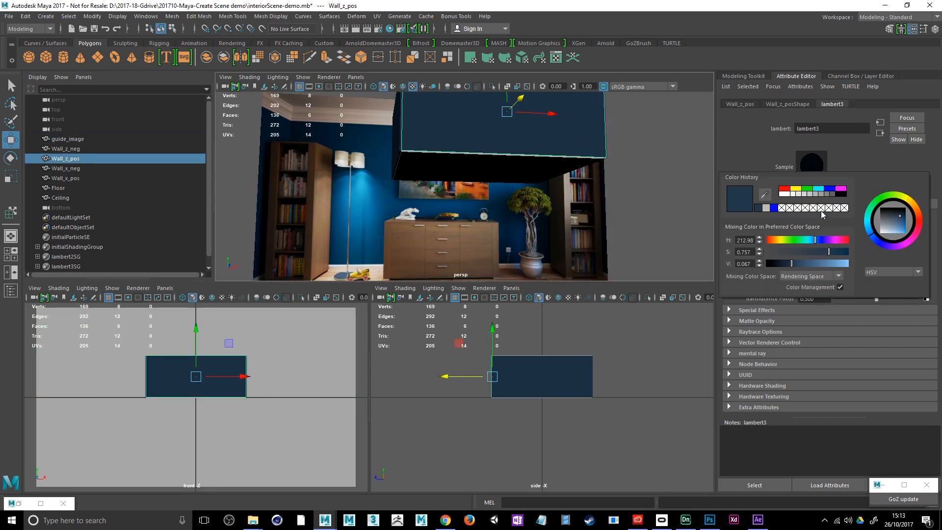
pyautogui.click(761, 196)
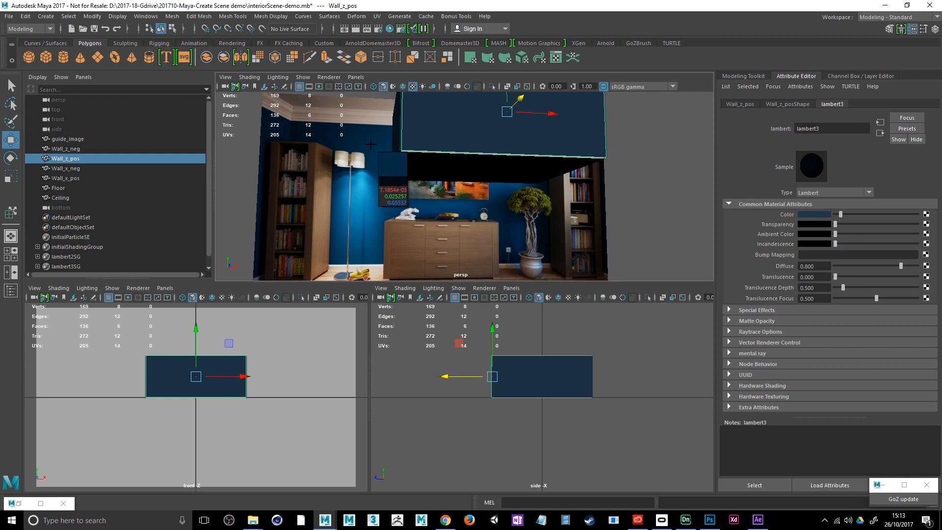
pyautogui.click(371, 144)
# Turn on X-ray shading in the perspective view from inside the room.
pyautogui.keyDown('alt'); pyautogui.moveTo(631, 216); pyautogui.dragTo(657, 239); pyautogui.keyUp('alt')
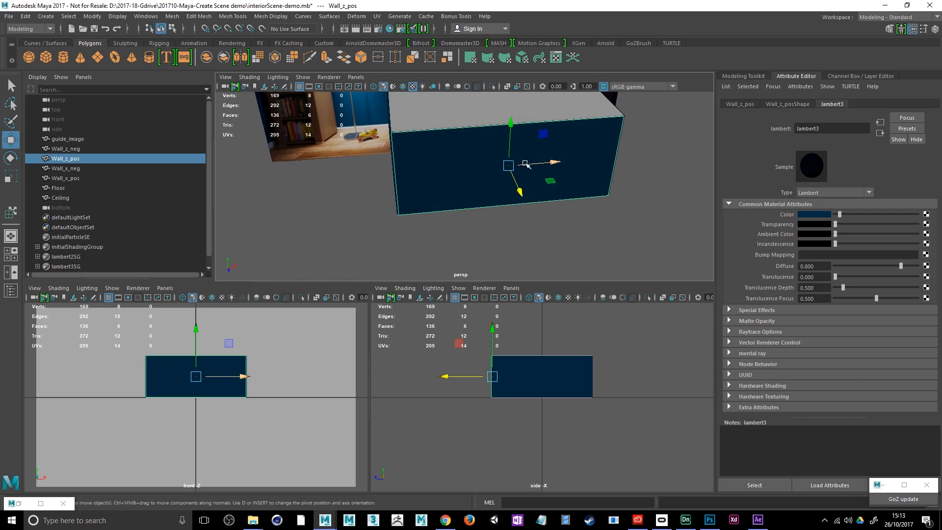
pyautogui.scroll(5, 524, 164)
pyautogui.scroll(2, 524, 163)
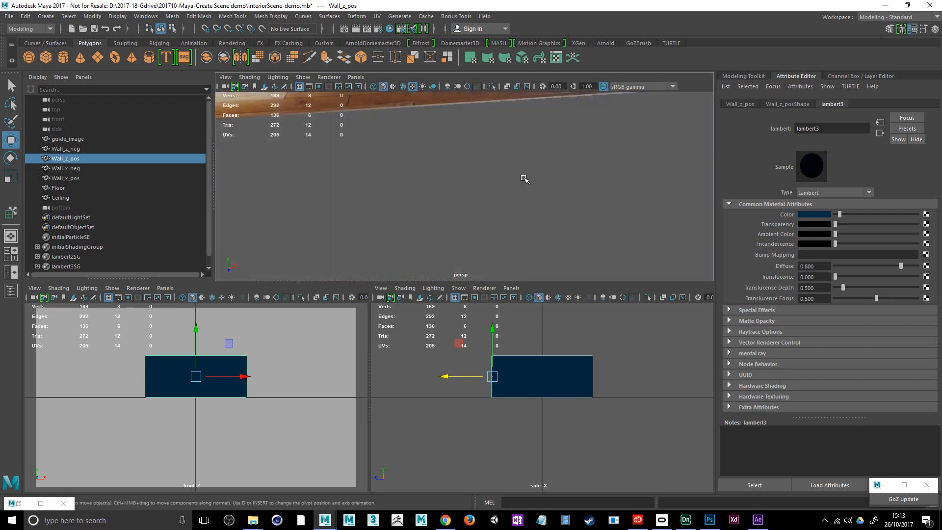
pyautogui.keyDown('alt'); pyautogui.moveTo(524, 178); pyautogui.dragTo(639, 136); pyautogui.keyUp('alt')
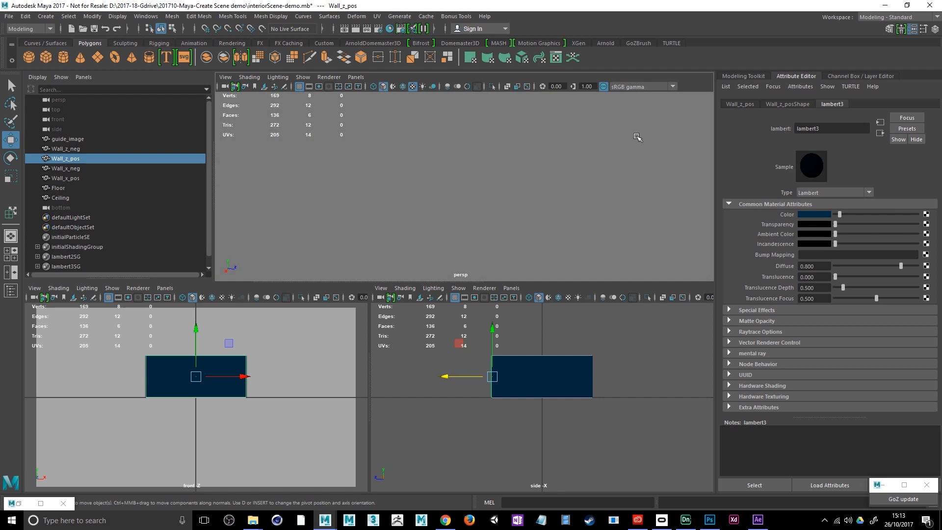
pyautogui.keyDown('alt'); pyautogui.moveTo(636, 136); pyautogui.dragTo(490, 211); pyautogui.keyUp('alt')
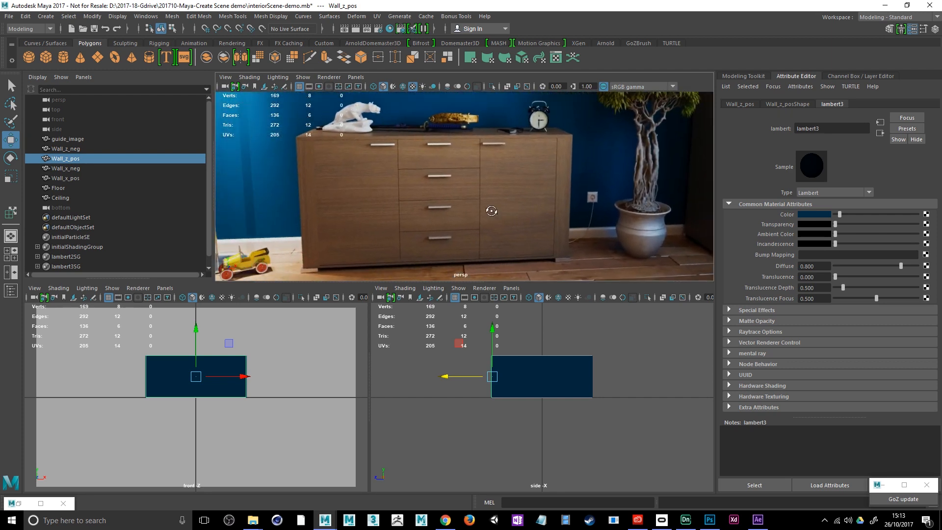
pyautogui.scroll(-6, 499, 196)
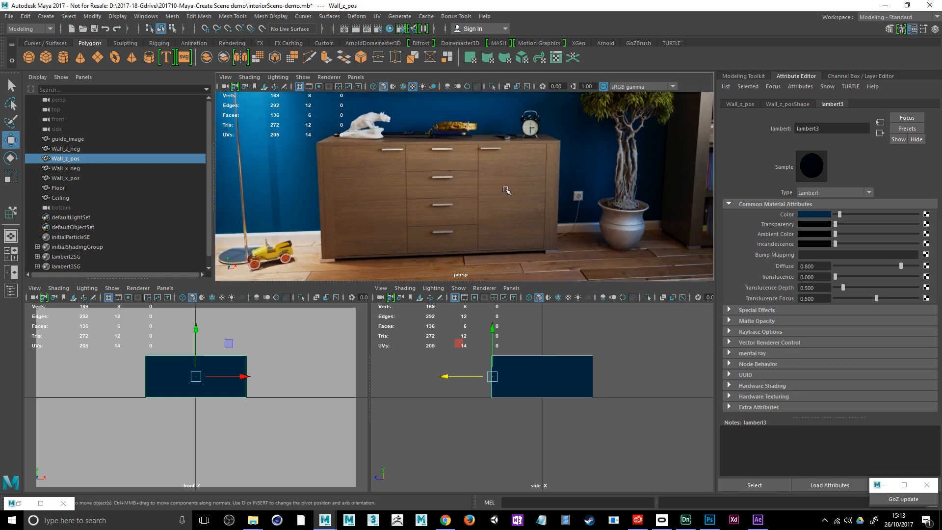
pyautogui.scroll(-2, 505, 192)
pyautogui.keyDown('alt'); pyautogui.moveTo(524, 168); pyautogui.dragTo(476, 229); pyautogui.keyUp('alt')
pyautogui.scroll(6, 443, 216)
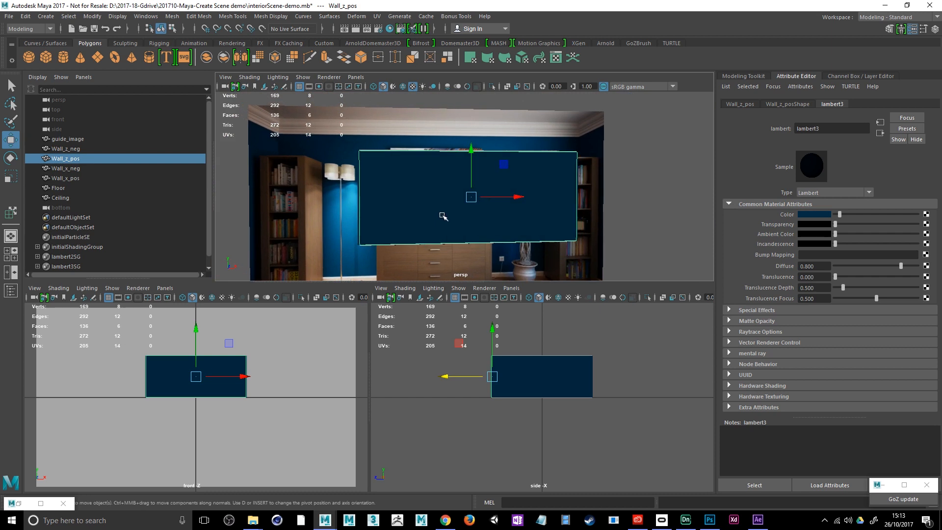
pyautogui.scroll(3, 443, 217)
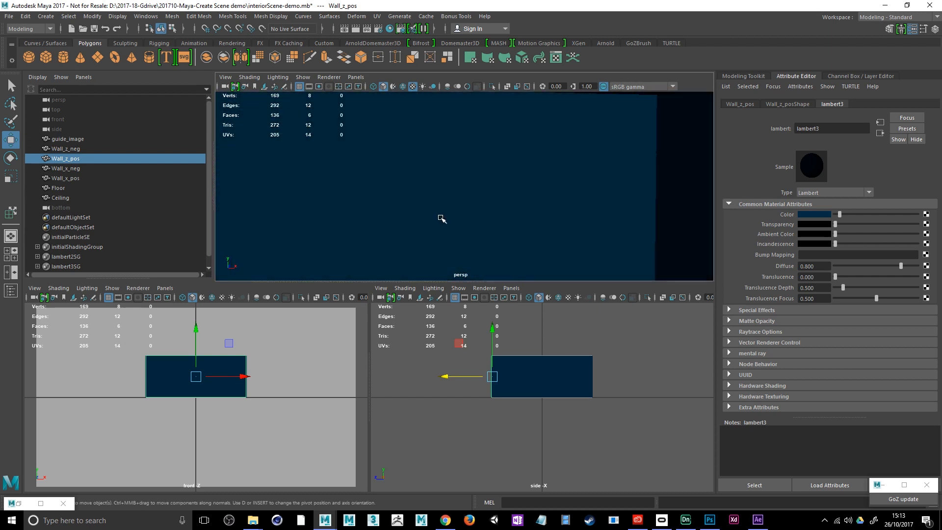
pyautogui.keyDown('alt'); pyautogui.moveTo(440, 219); pyautogui.dragTo(483, 226); pyautogui.keyUp('alt')
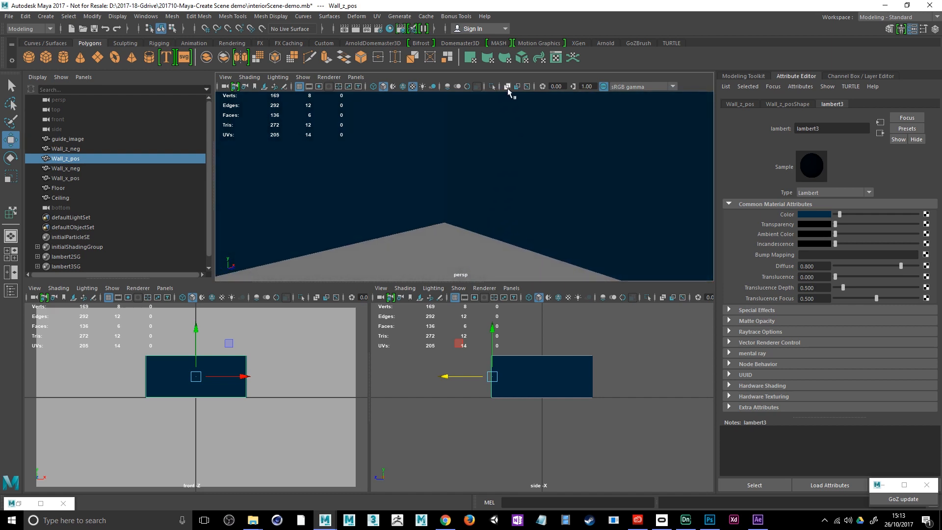
pyautogui.click(508, 86)
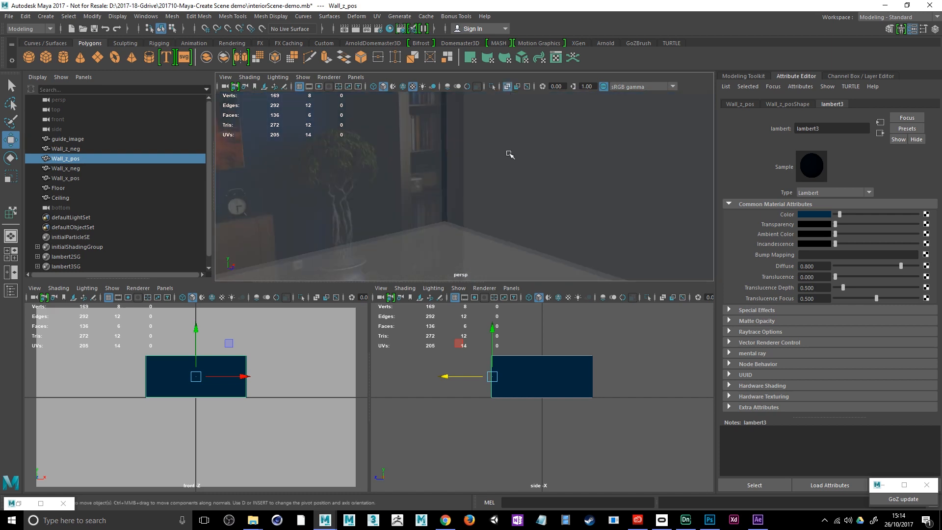
# Assign a new Lambert material to the Floor, keeping its material type as Lambert.
pyautogui.keyDown('alt'); pyautogui.moveTo(507, 153); pyautogui.dragTo(488, 183); pyautogui.keyUp('alt')
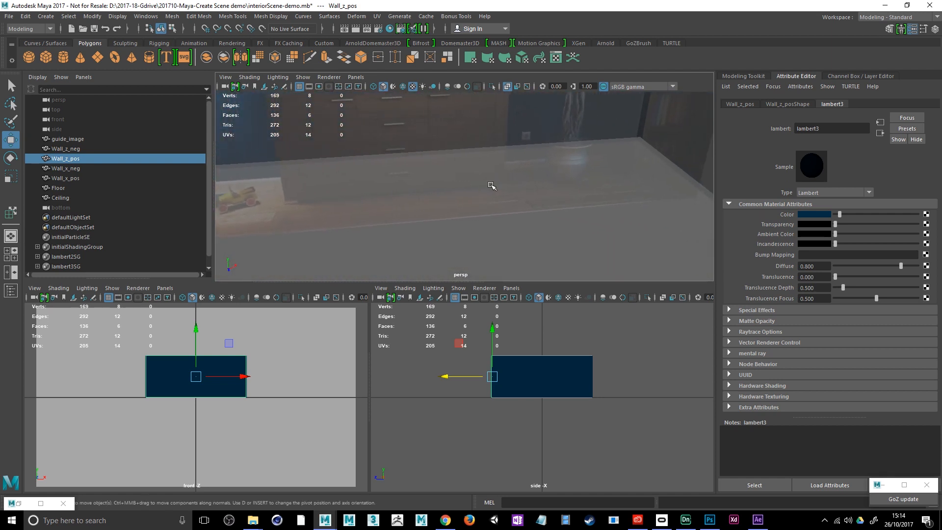
pyautogui.click(491, 186)
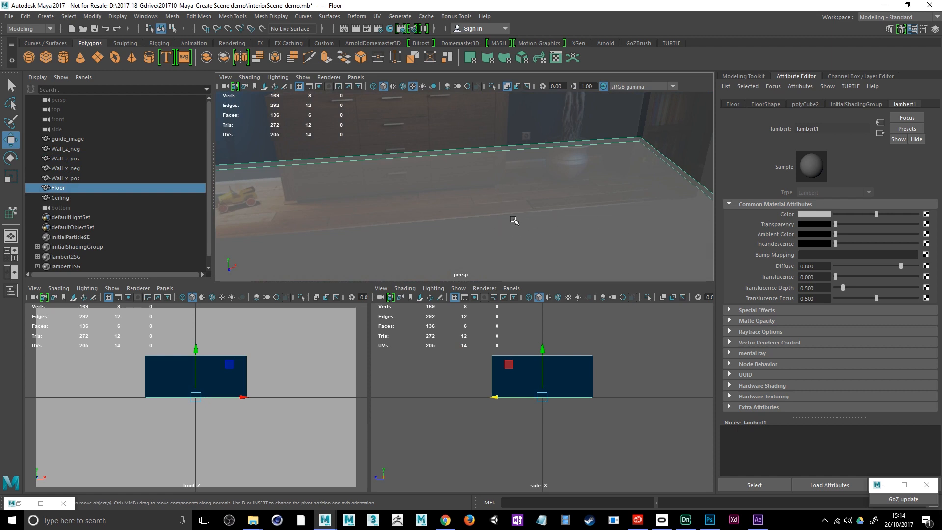
pyautogui.rightClick(498, 225)
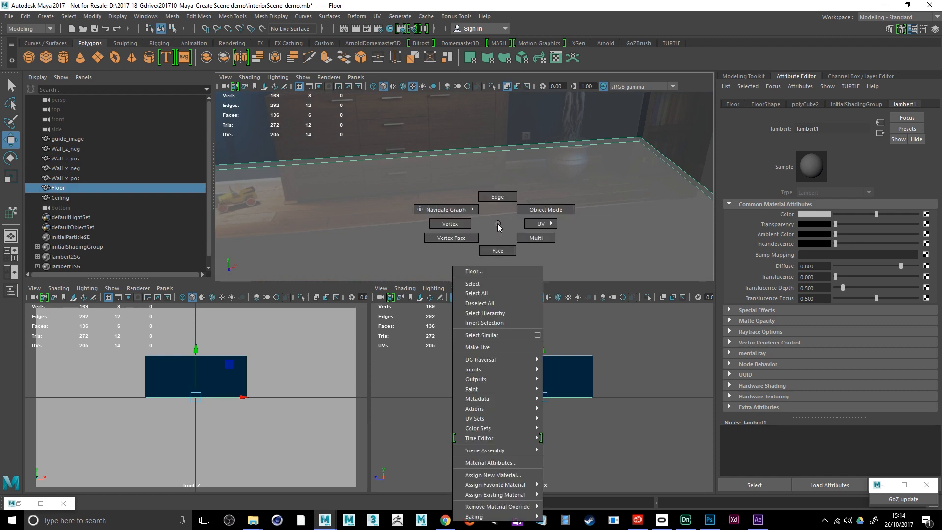
pyautogui.click(520, 475)
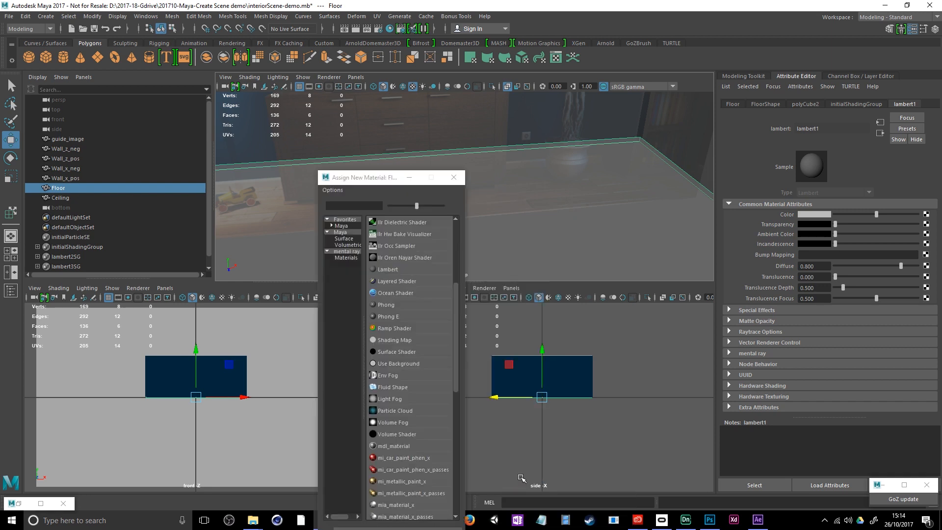
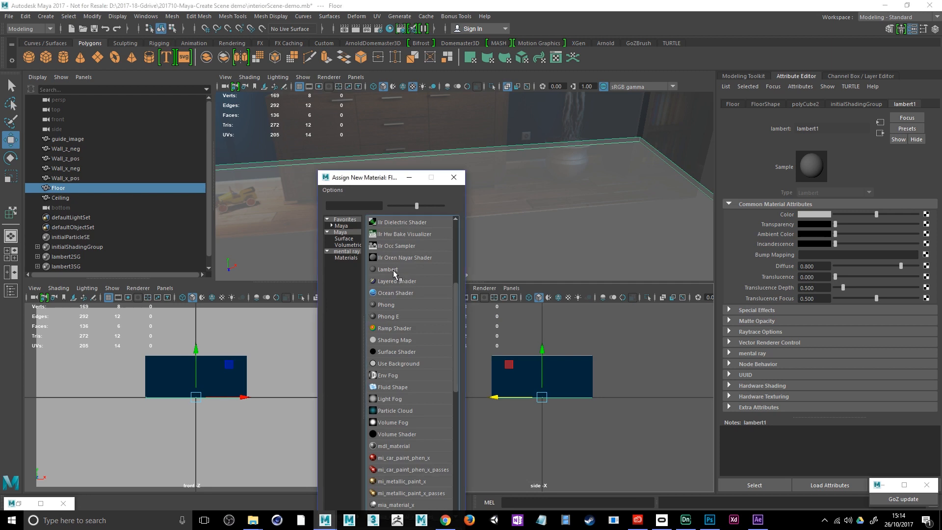
pyautogui.click(392, 270)
pyautogui.click(829, 193)
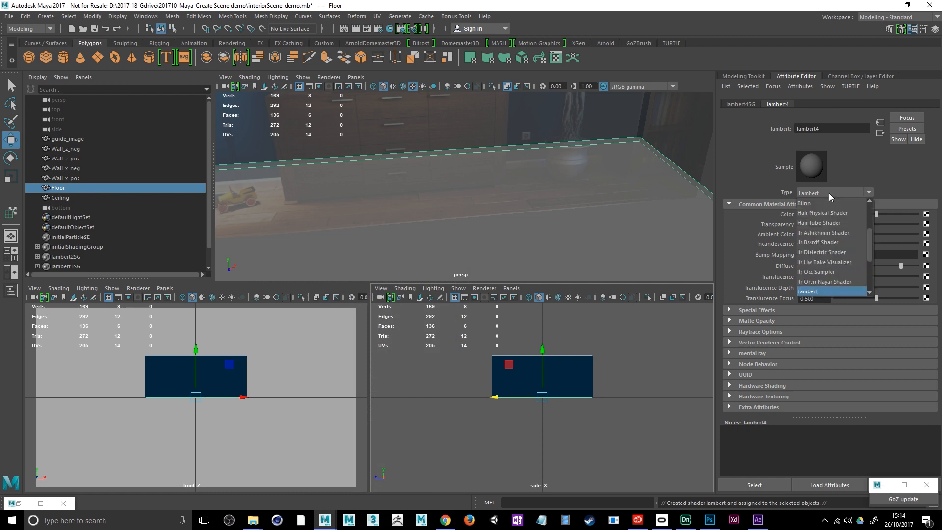
pyautogui.click(844, 163)
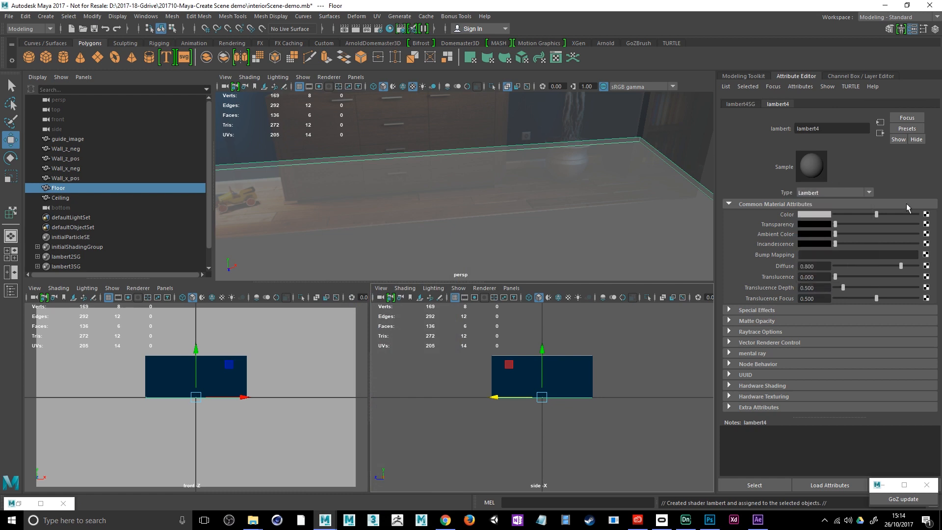
# Map a File texture to the colour of the floor's Lambert material and show the file node's attributes.
pyautogui.click(926, 215)
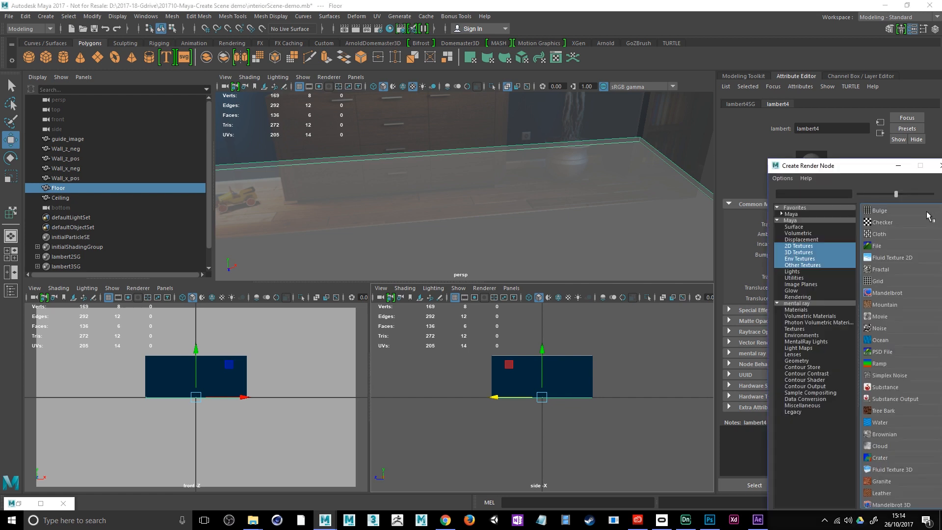
pyautogui.click(878, 247)
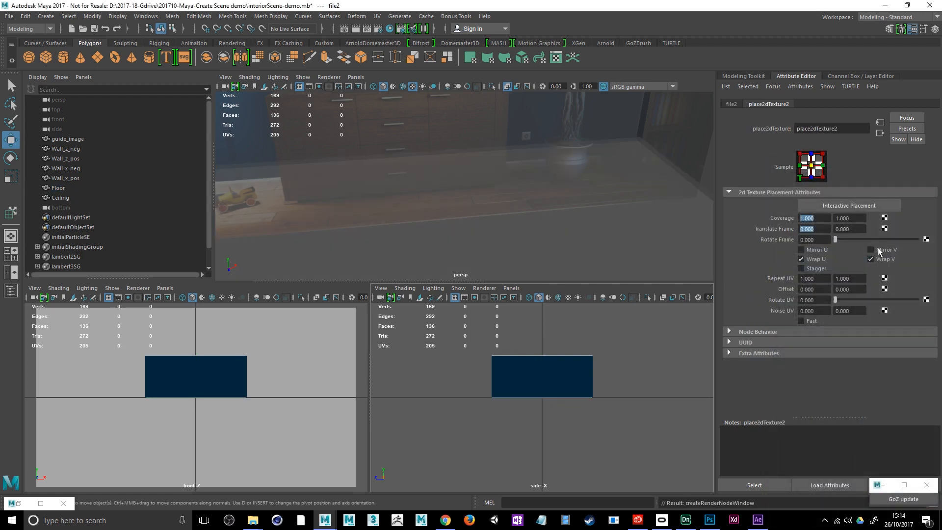
pyautogui.click(732, 104)
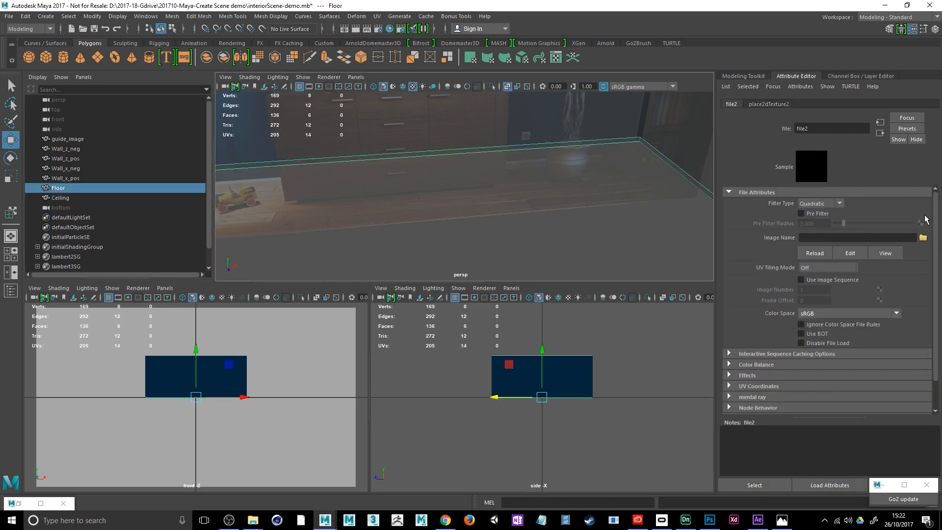
# Load hardwood.jpg from the sourceimages folder into the floor's colour file texture.
pyautogui.click(923, 238)
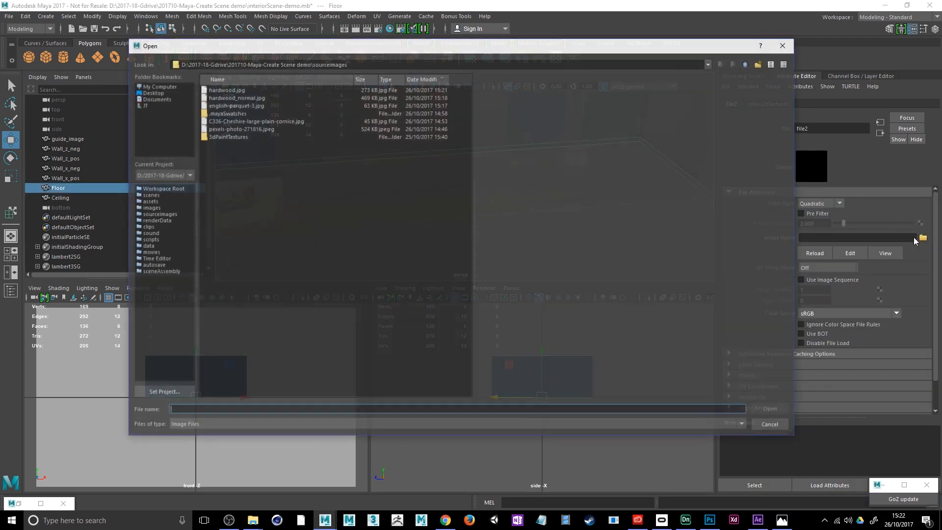
pyautogui.click(229, 89)
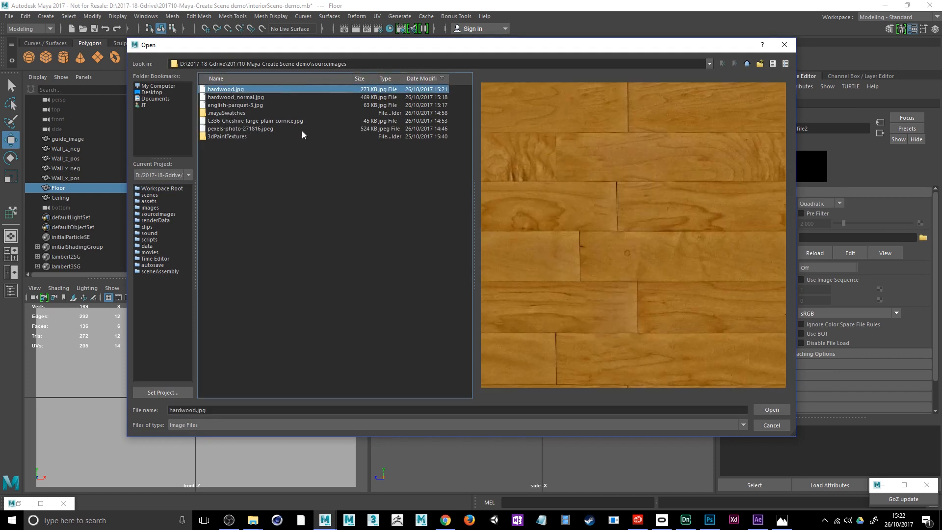
pyautogui.click(772, 410)
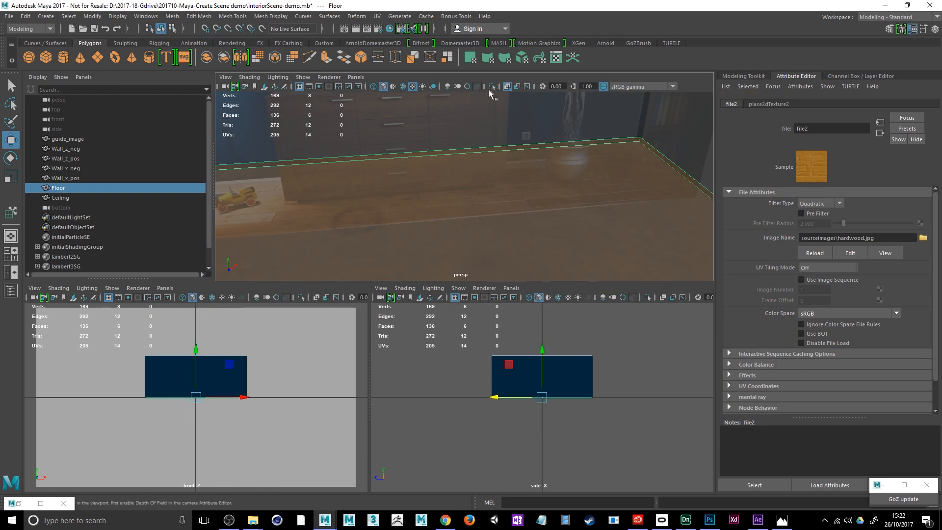
# Check the hardwood texture on the floor with X-ray shading off, and turn X-ray shading back on.
pyautogui.click(508, 86)
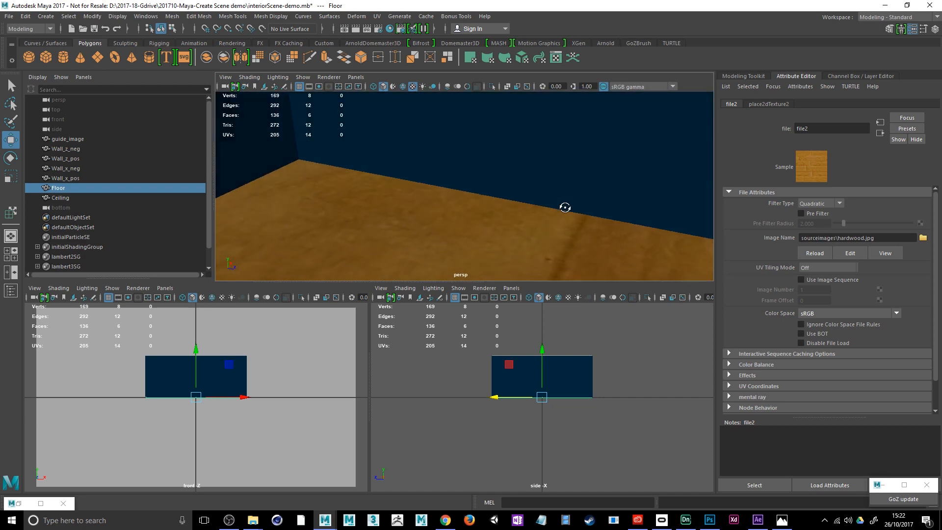
pyautogui.press('super')
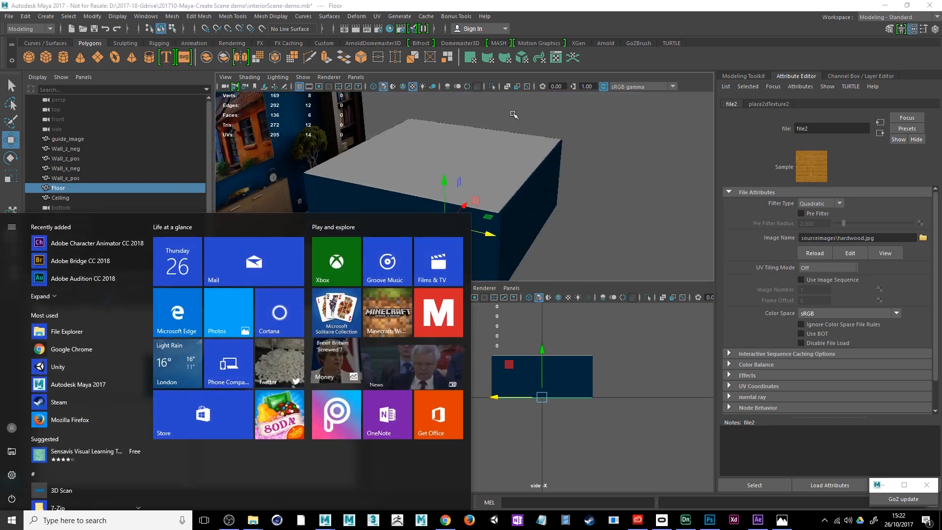
pyautogui.click(509, 87)
pyautogui.keyDown('alt'); pyautogui.moveTo(594, 163); pyautogui.dragTo(529, 158); pyautogui.keyUp('alt')
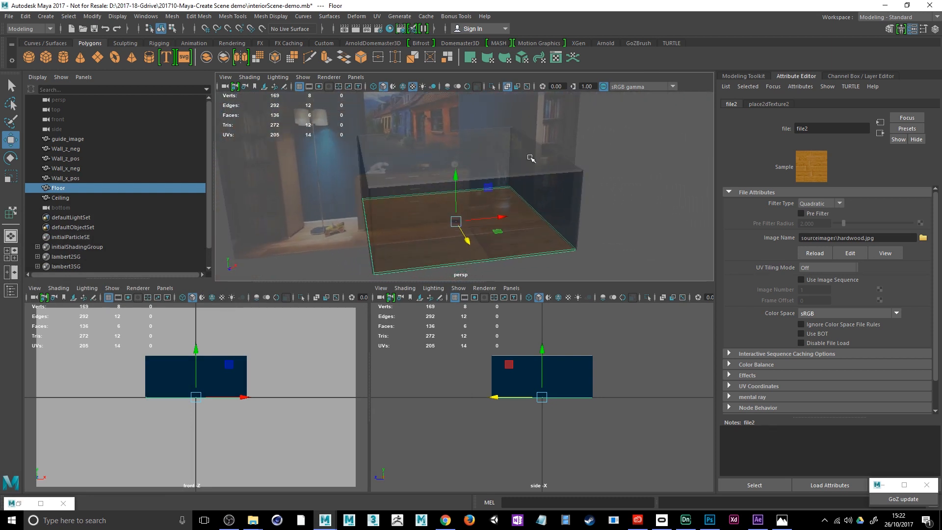
pyautogui.press('super')
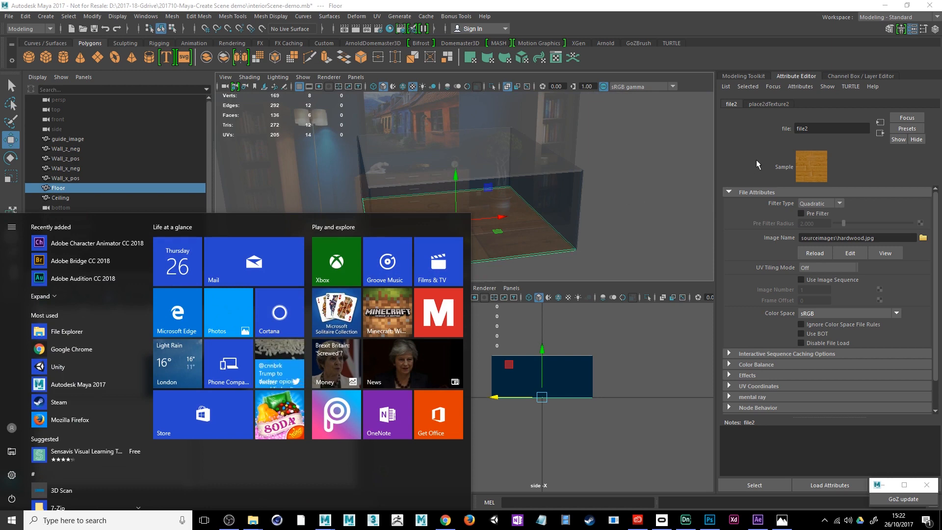
pyautogui.click(757, 160)
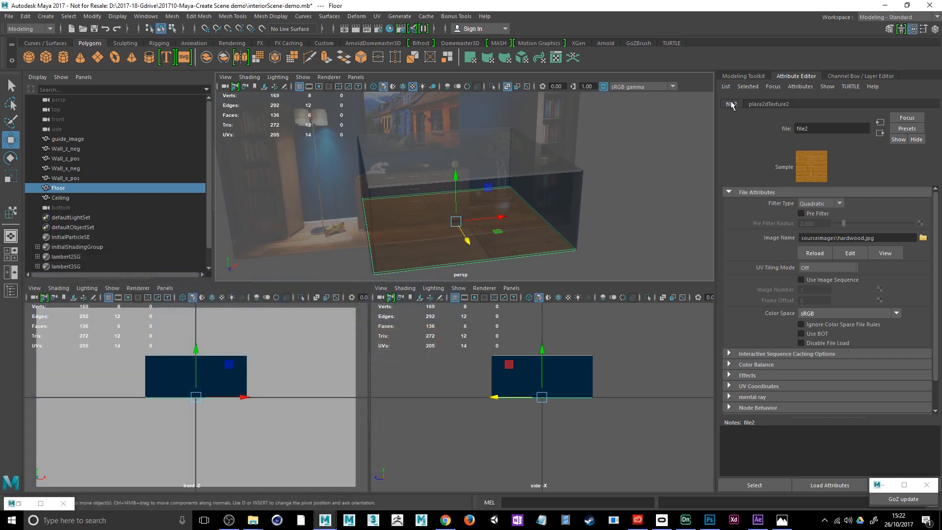
# Map a File texture to the bump mapping of the floor's Lambert material.
pyautogui.keyDown('alt'); pyautogui.moveTo(548, 271); pyautogui.dragTo(556, 233); pyautogui.keyUp('alt')
pyautogui.press('super')
pyautogui.click(546, 227)
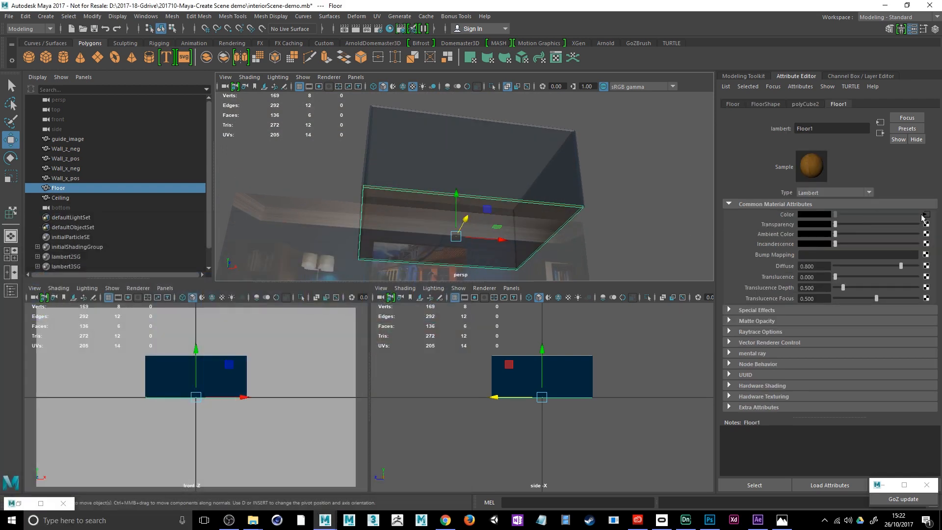
pyautogui.click(926, 255)
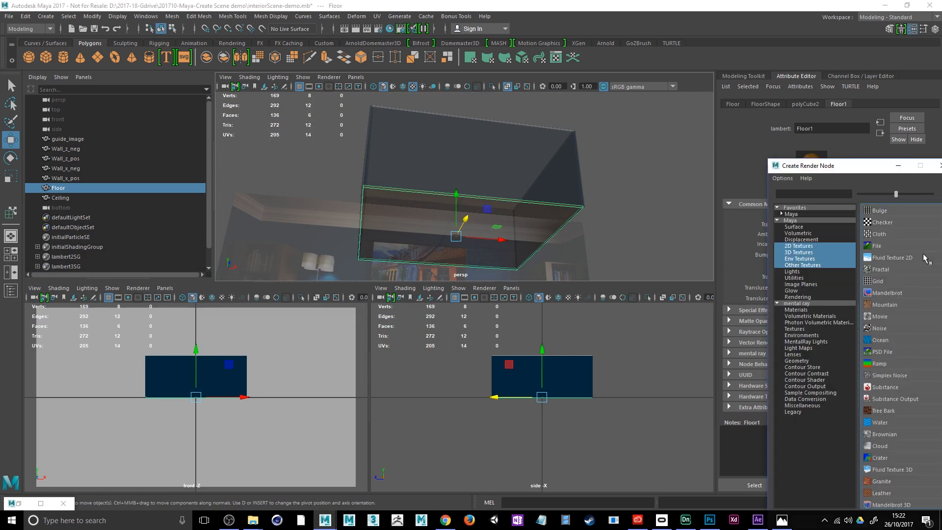
pyautogui.click(893, 245)
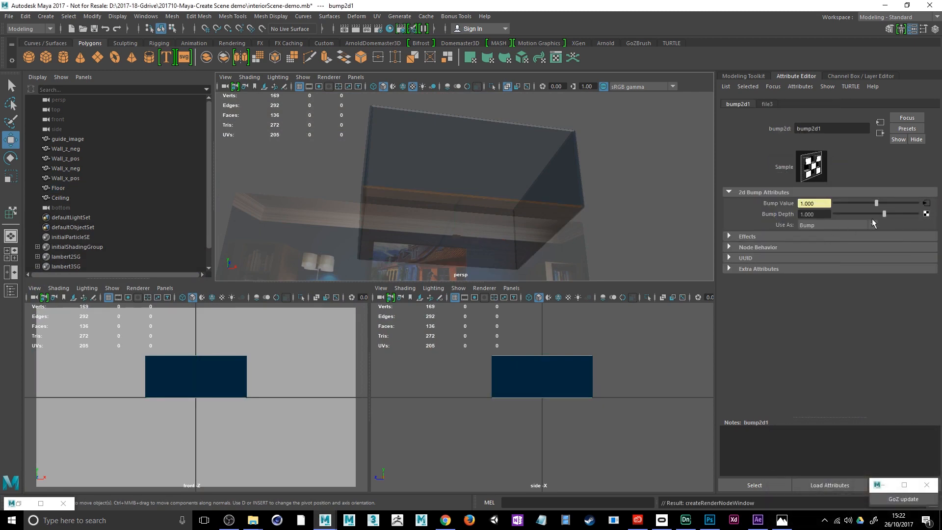
# Load hardwood_normal.jpg from the sourceimages folder into the floor's bump file texture.
pyautogui.click(766, 104)
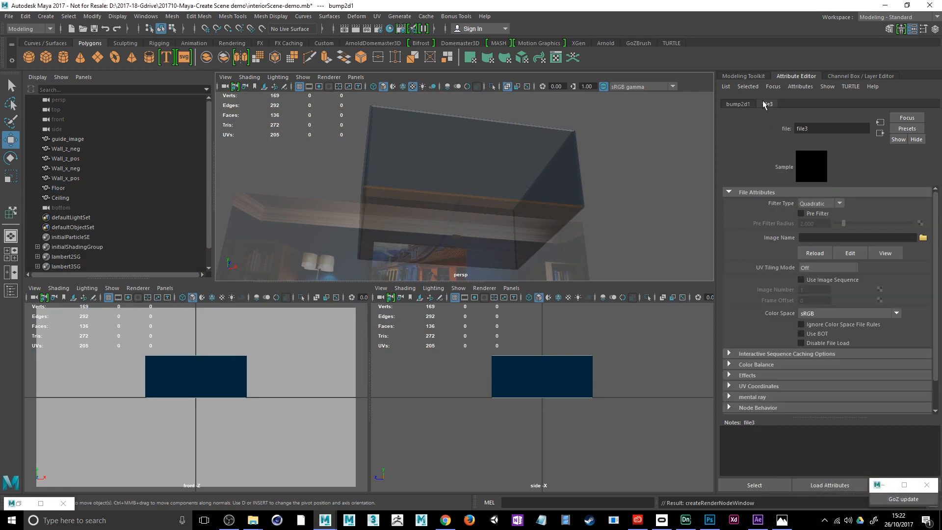
pyautogui.click(924, 239)
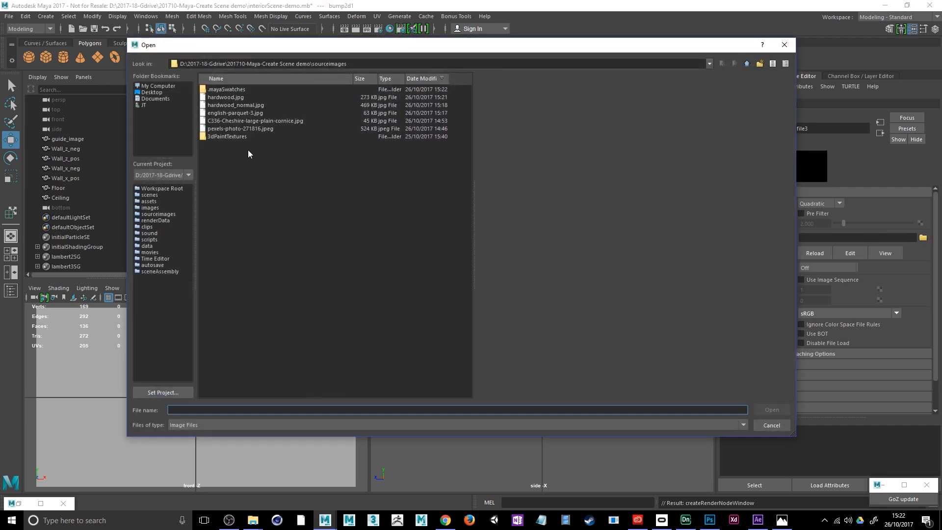
pyautogui.click(238, 105)
pyautogui.doubleClick(239, 105)
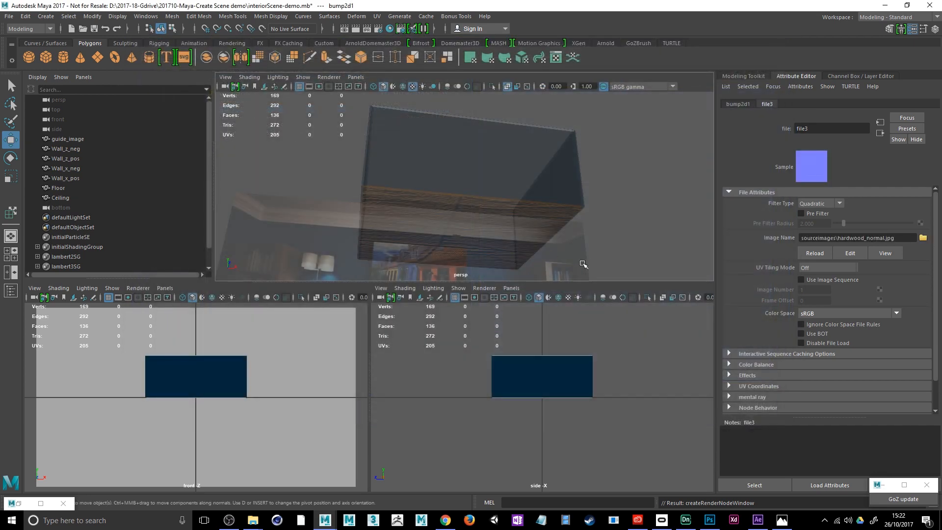
# Select the Floor and open its UV layout in the UV Editor.
pyautogui.keyDown('alt'); pyautogui.moveTo(630, 216); pyautogui.dragTo(568, 291); pyautogui.keyUp('alt')
pyautogui.scroll(5, 537, 234)
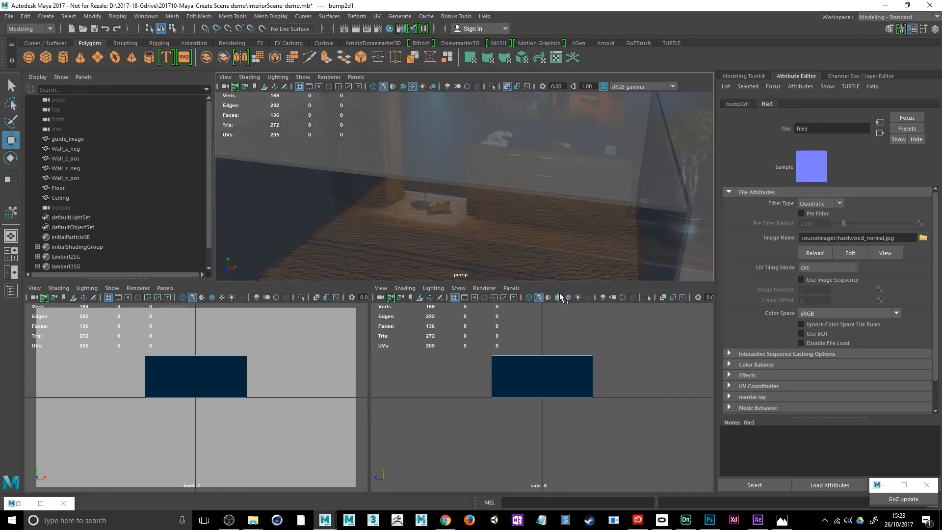
pyautogui.keyDown('alt'); pyautogui.moveTo(537, 234); pyautogui.dragTo(514, 121); pyautogui.keyUp('alt')
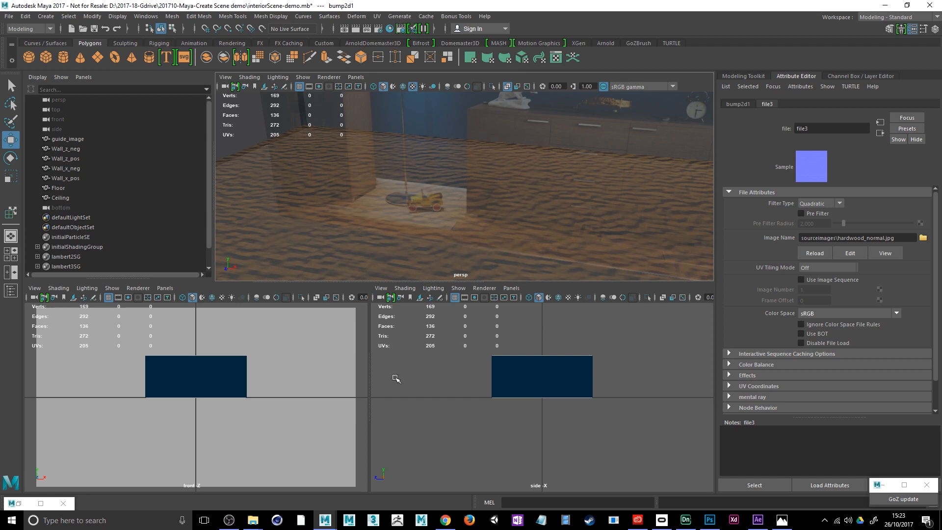
pyautogui.click(66, 189)
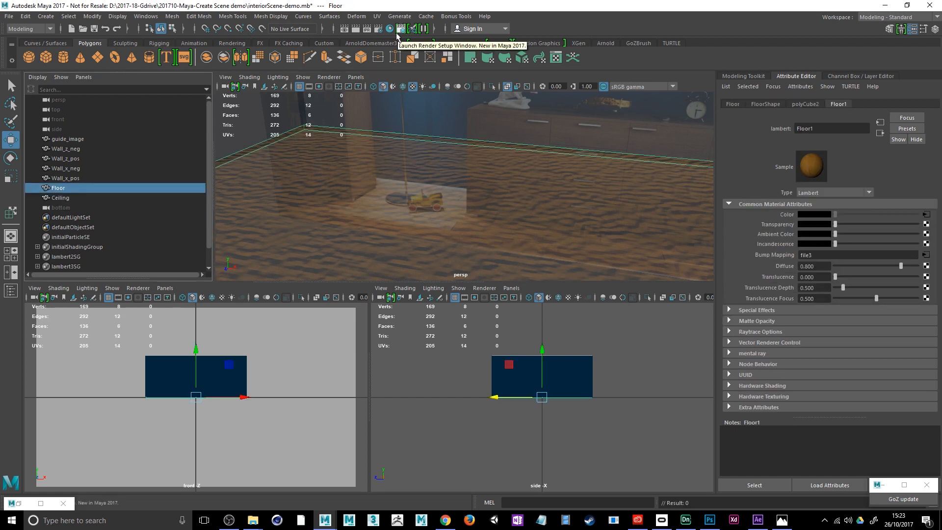
pyautogui.click(376, 17)
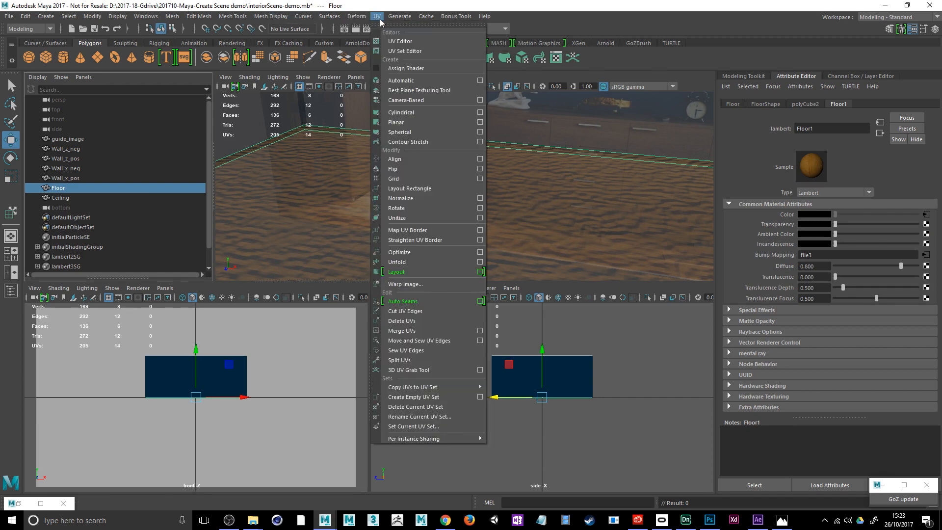
pyautogui.click(390, 43)
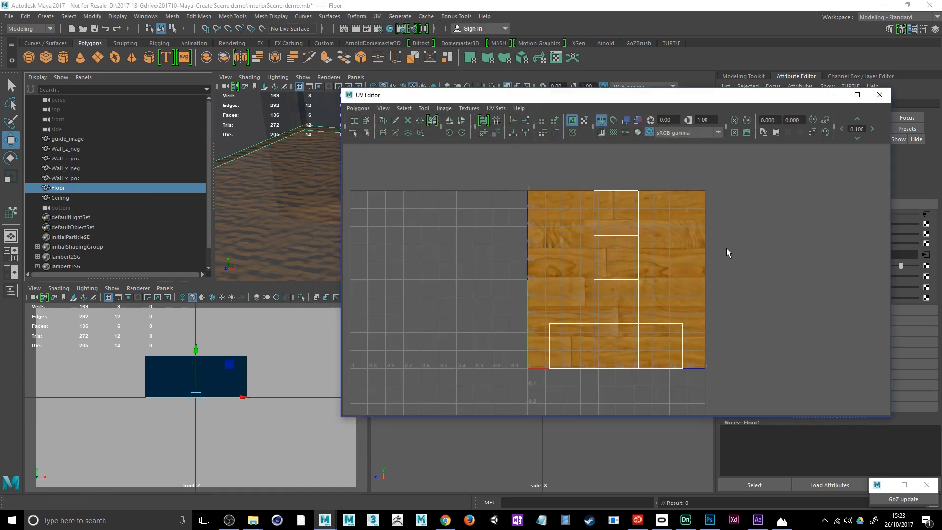
# Select all of the Floor's UVs and scale them up uniformly, far beyond the hardwood texture tile.
pyautogui.moveTo(748, 165); pyautogui.dragTo(501, 398)
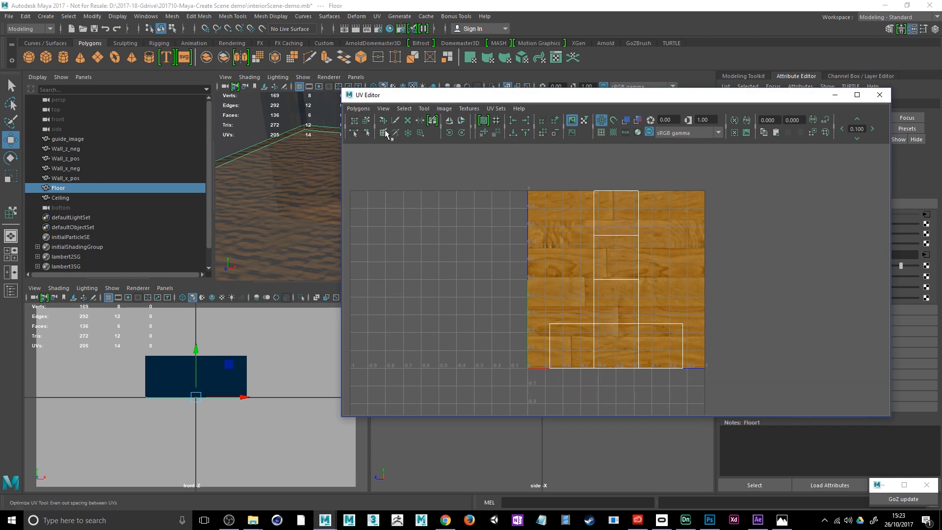
pyautogui.click(366, 121)
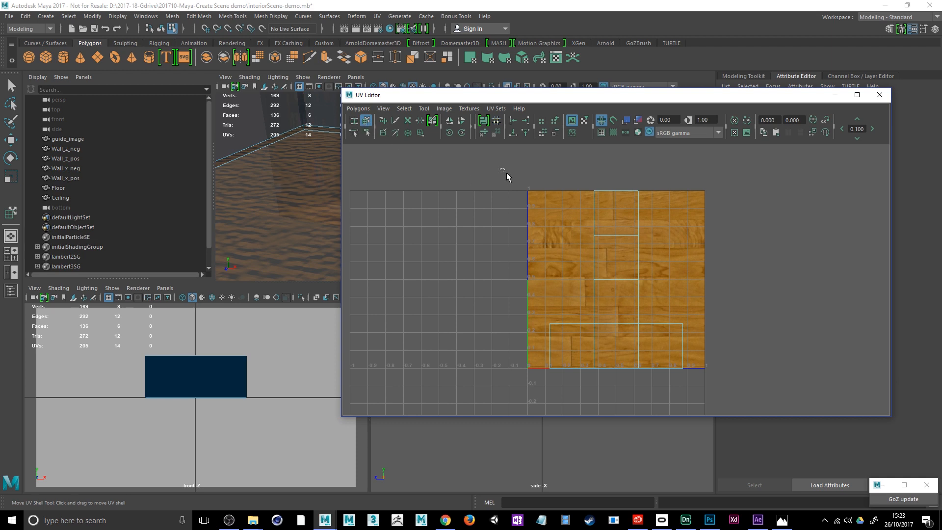
pyautogui.moveTo(506, 175); pyautogui.dragTo(796, 447)
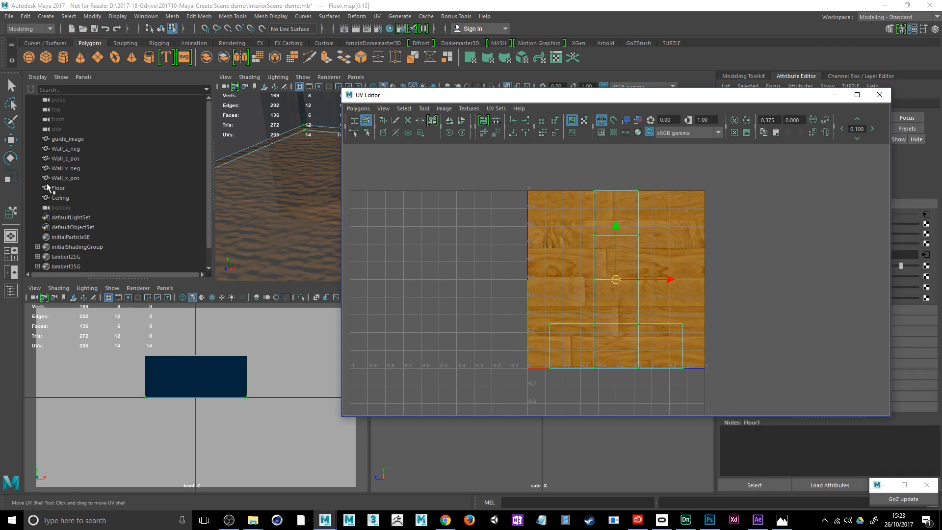
pyautogui.click(11, 175)
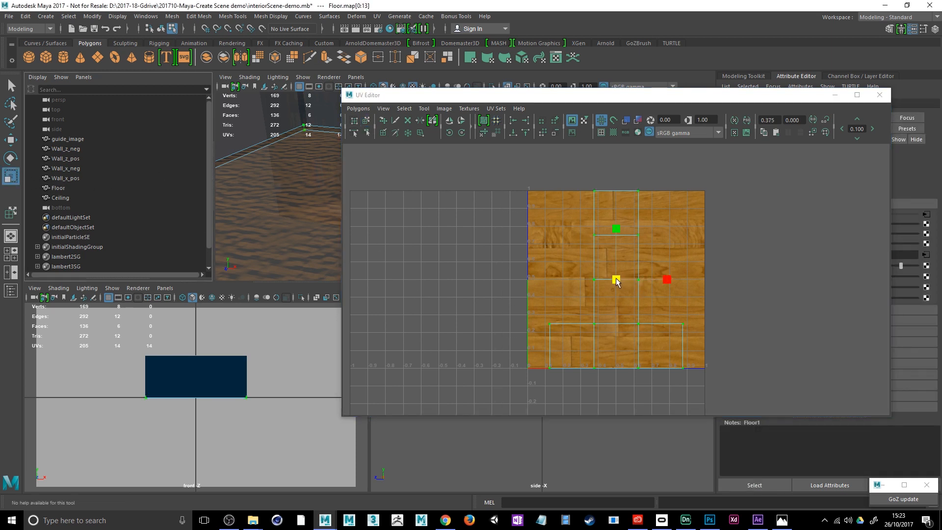
pyautogui.moveTo(616, 278); pyautogui.dragTo(883, 396)
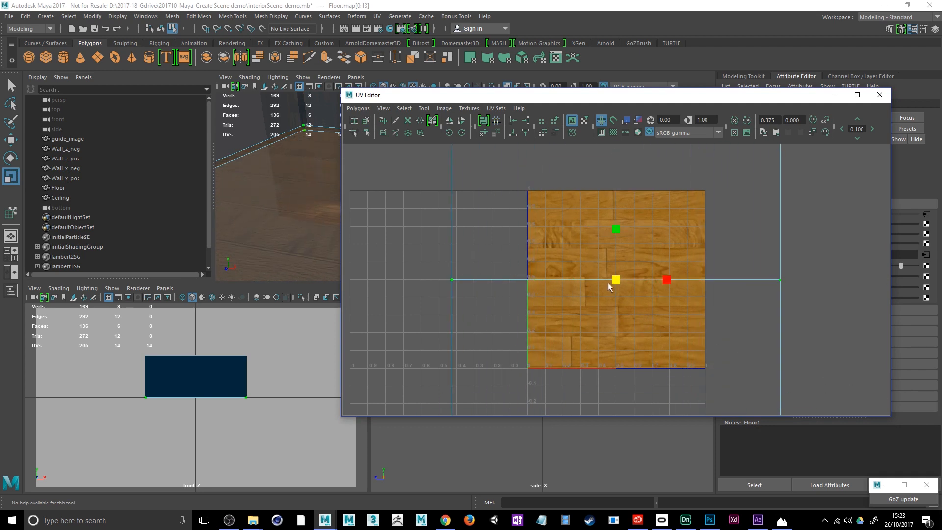
pyautogui.moveTo(608, 283); pyautogui.dragTo(724, 326)
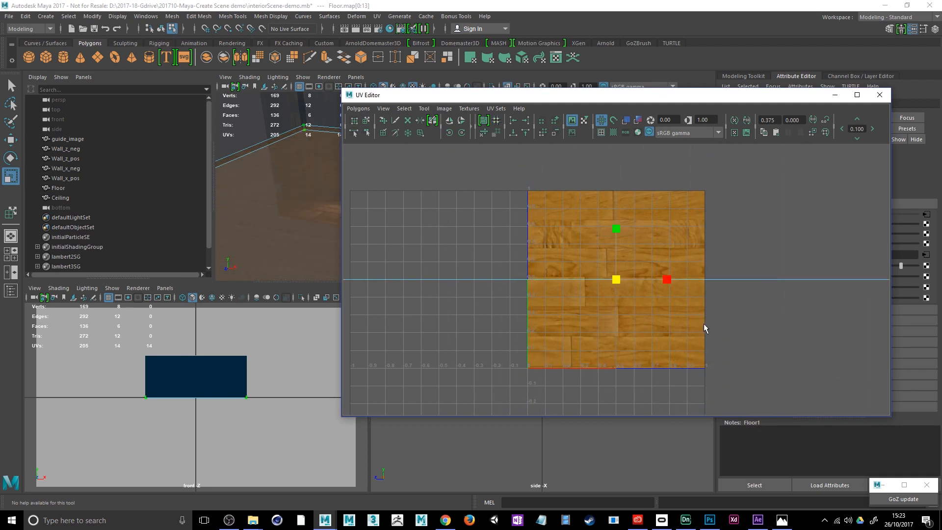
# Move the enlarged Floor UVs upward until the lowest row of faces lies over the texture tile.
pyautogui.press('w')
pyautogui.moveTo(618, 227); pyautogui.dragTo(632, 17)
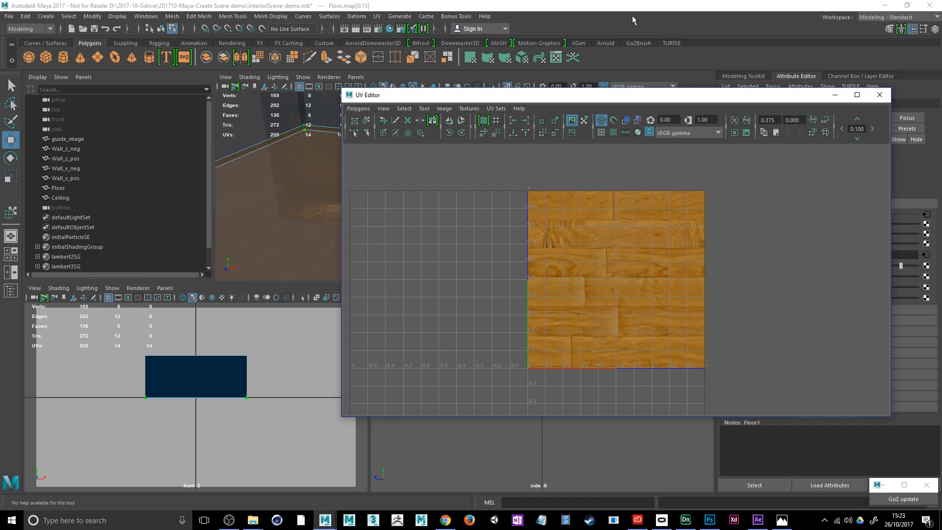
pyautogui.scroll(-10, 544, 305)
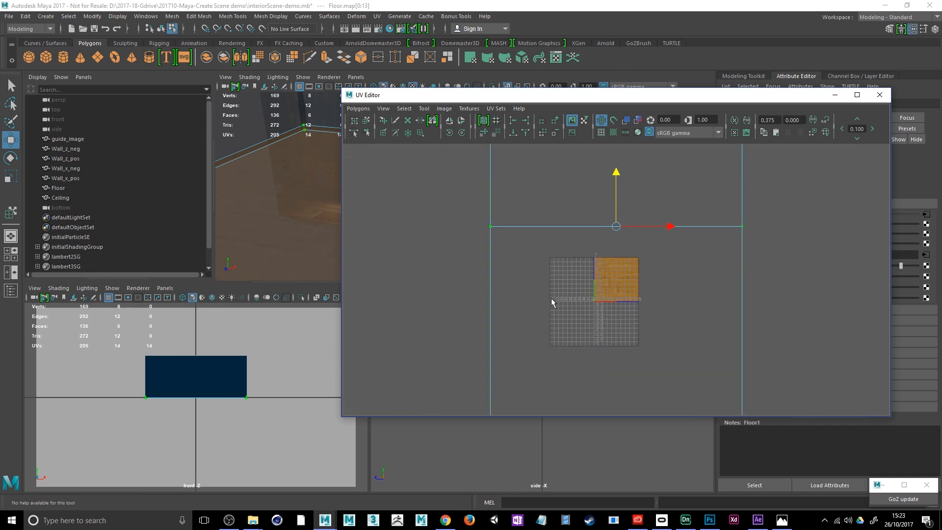
pyautogui.scroll(-5, 553, 301)
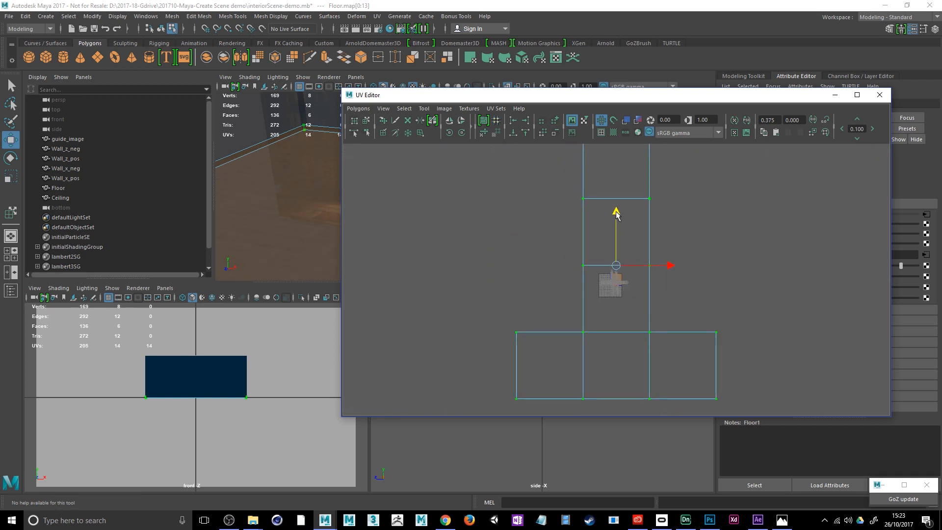
pyautogui.moveTo(620, 218); pyautogui.dragTo(629, 114)
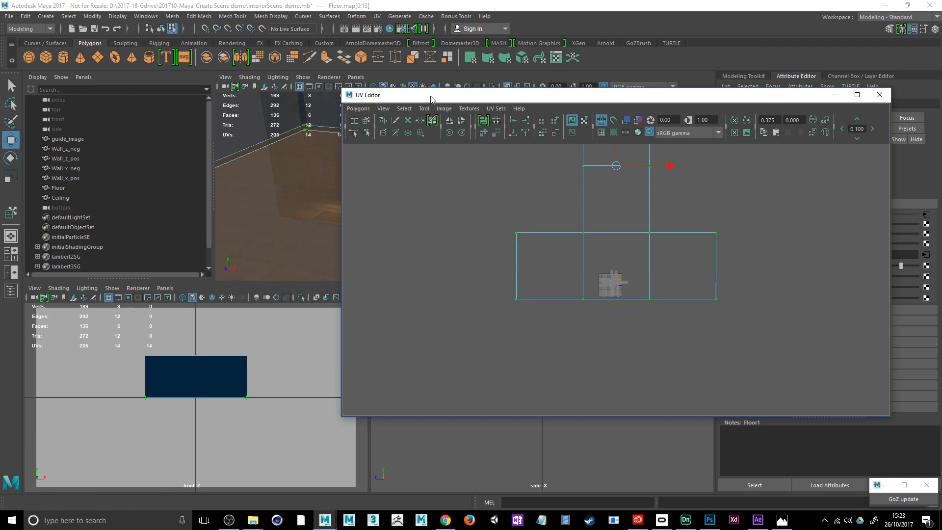
# Move the UV Editor aside to inspect the floor, and widen the side viewport and switch it to the persp camera.
pyautogui.moveTo(431, 98); pyautogui.dragTo(715, 100)
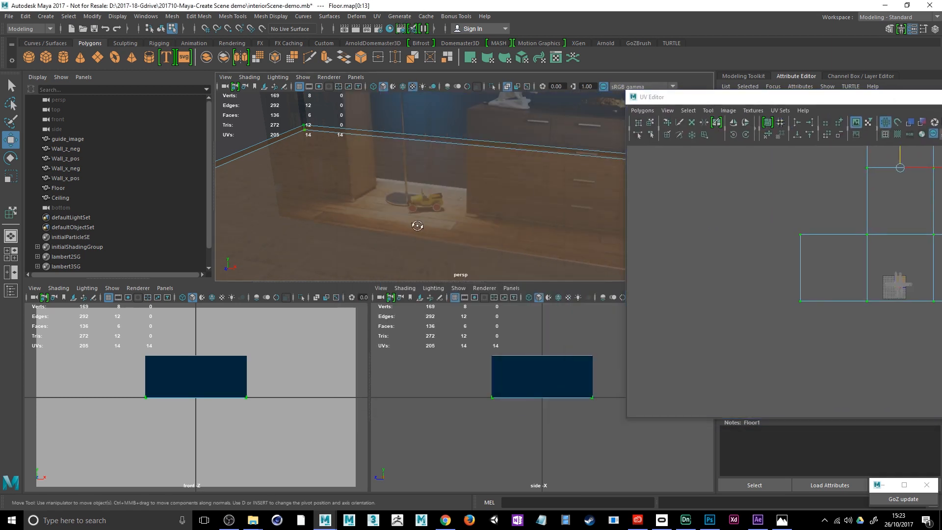
pyautogui.keyDown('alt'); pyautogui.moveTo(421, 219); pyautogui.dragTo(459, 224); pyautogui.keyUp('alt')
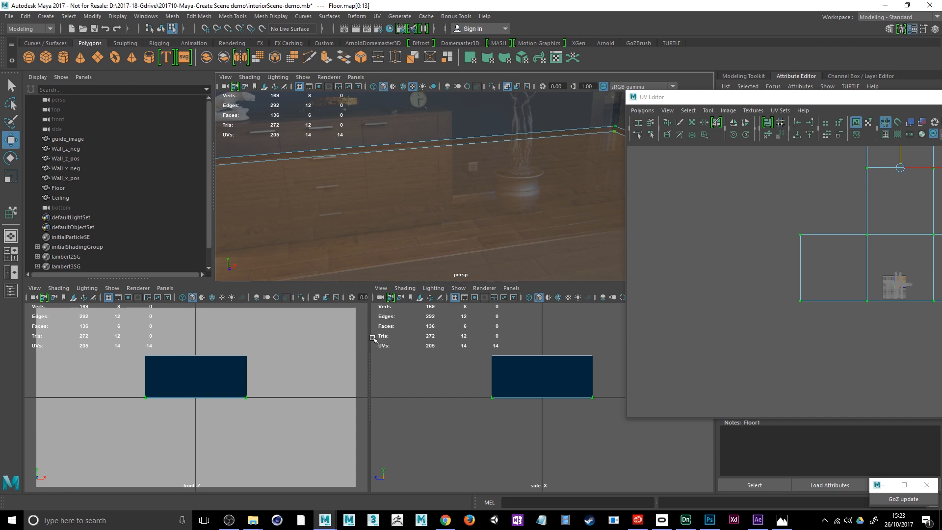
pyautogui.moveTo(369, 340); pyautogui.dragTo(208, 342)
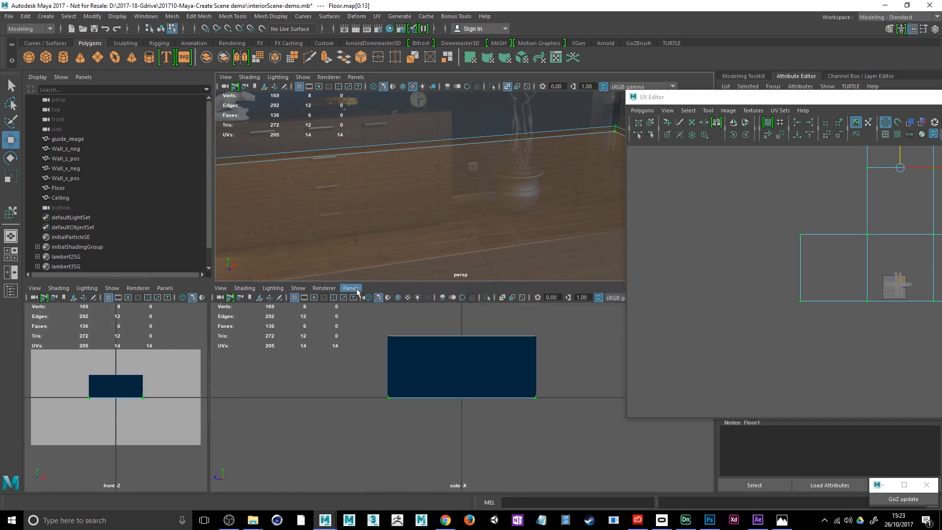
pyautogui.click(349, 289)
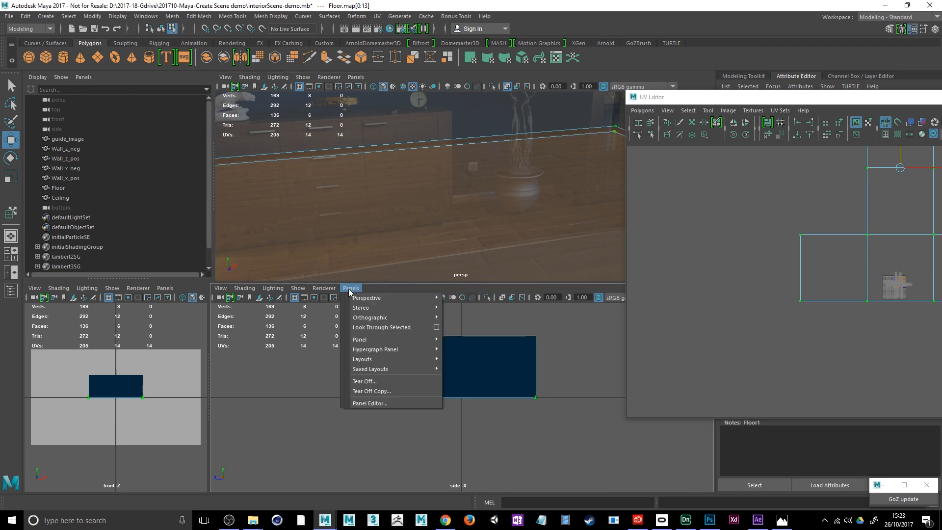
pyautogui.moveTo(357, 299)
pyautogui.click(453, 299)
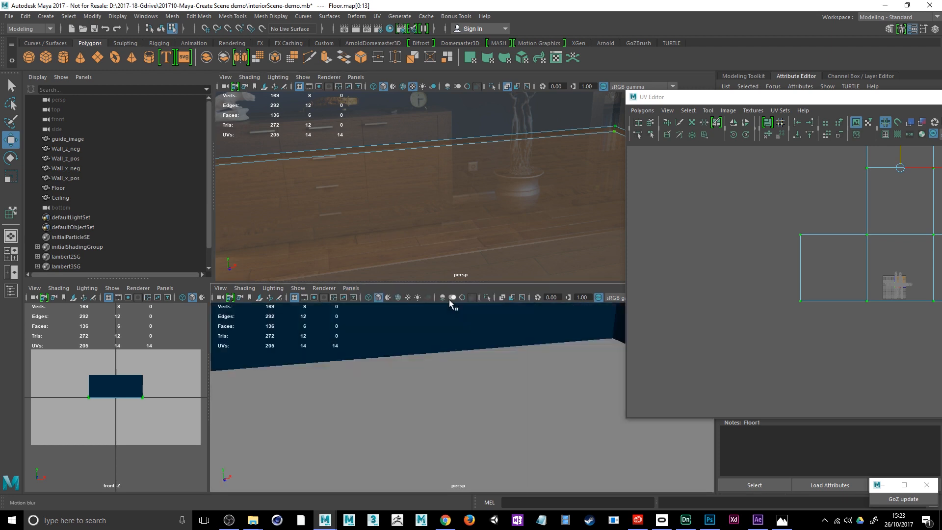
# Save the scene, render the lower persp viewport with mental ray, and clear its control window and the UV Editor out of the way.
pyautogui.click(8, 16)
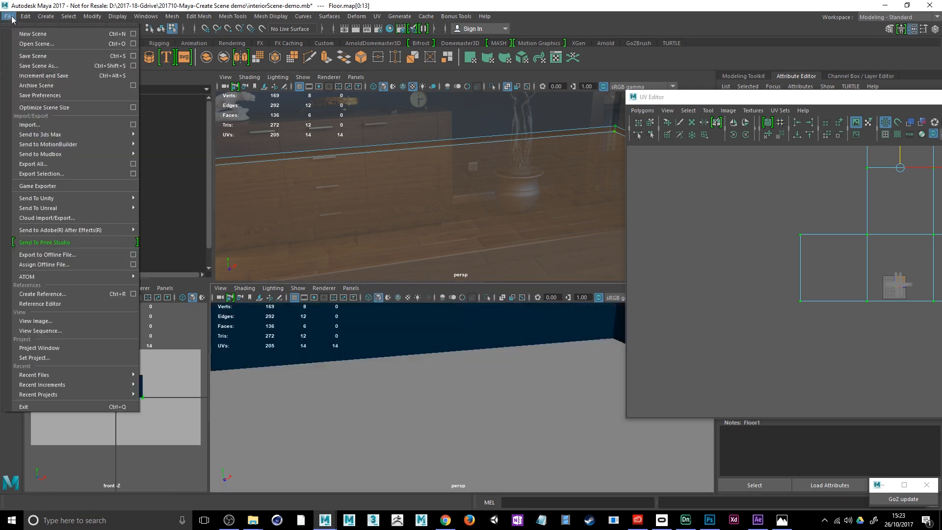
pyautogui.click(29, 57)
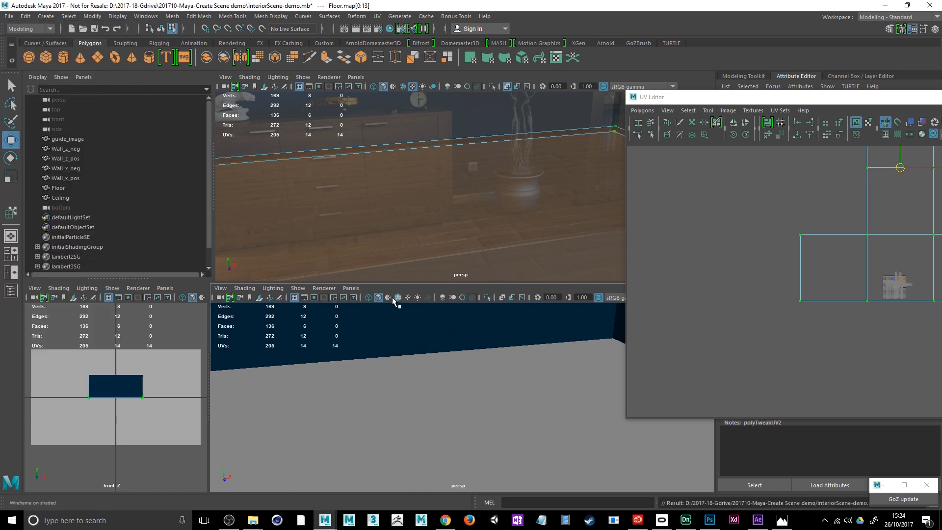
pyautogui.click(326, 289)
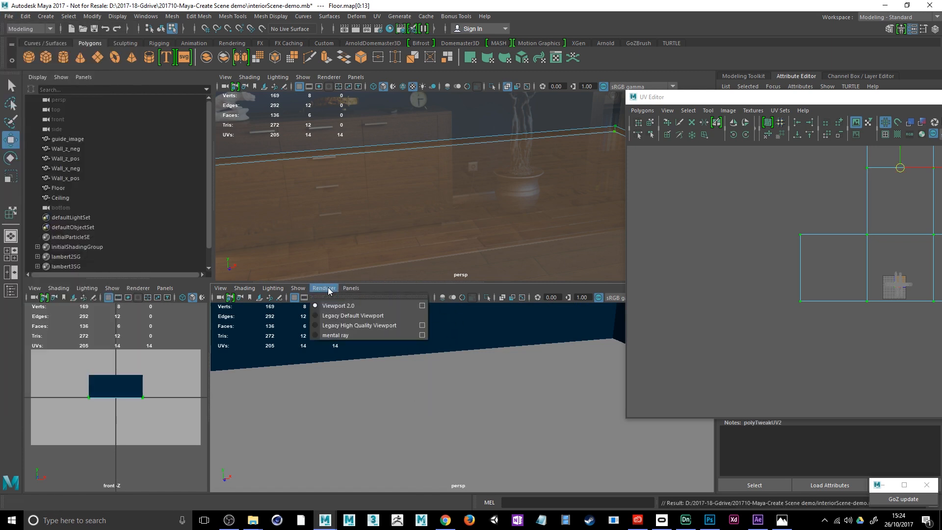
pyautogui.click(337, 335)
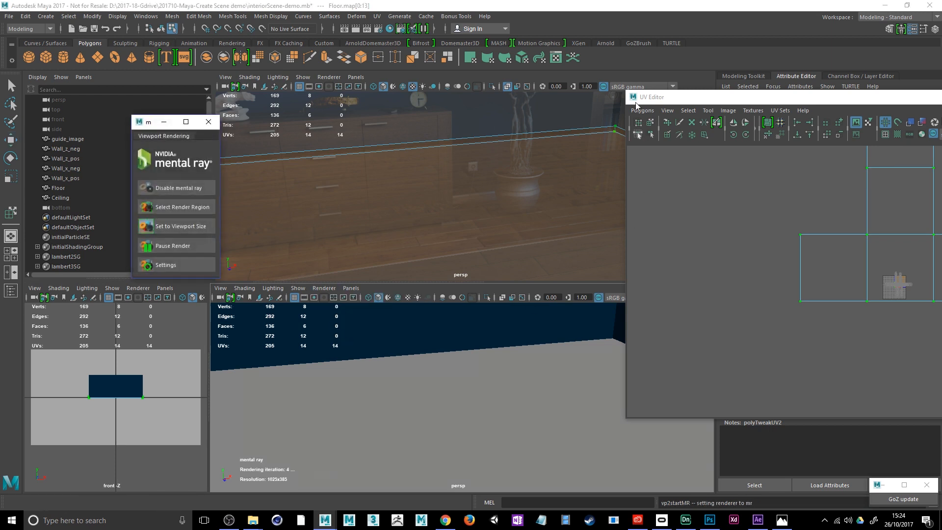
pyautogui.click(164, 123)
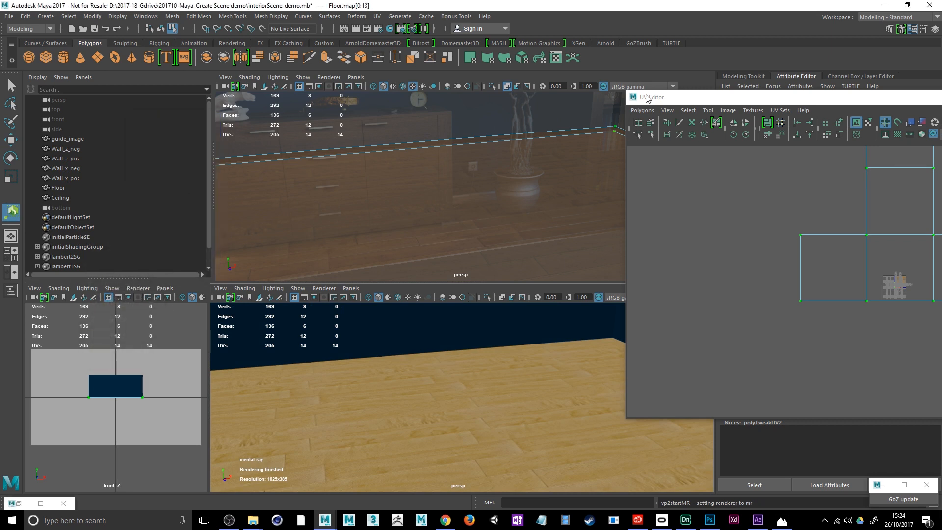
pyautogui.moveTo(673, 98); pyautogui.dragTo(875, 99)
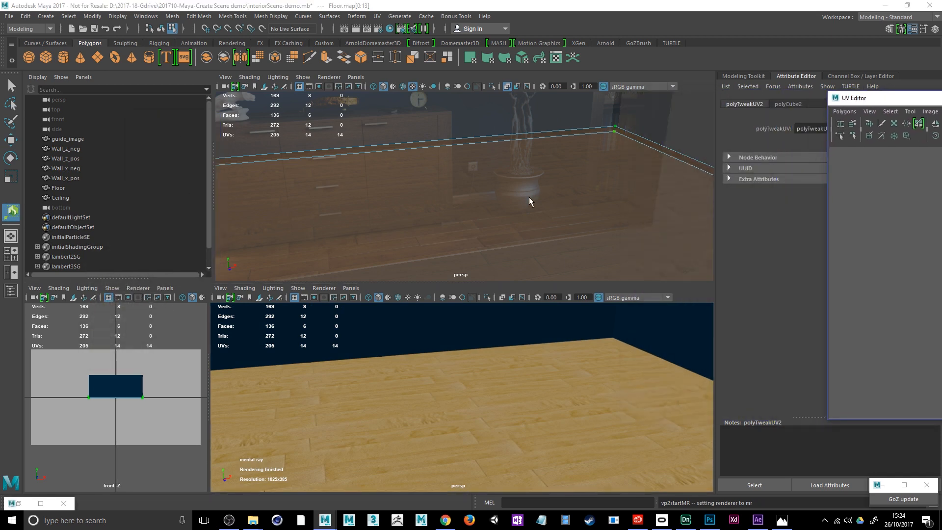
# Examine the hardwood texture's scale and direction on the rendered floor from several angles, and check the whole room from outside.
pyautogui.keyDown('alt'); pyautogui.moveTo(529, 196); pyautogui.dragTo(545, 188); pyautogui.keyUp('alt')
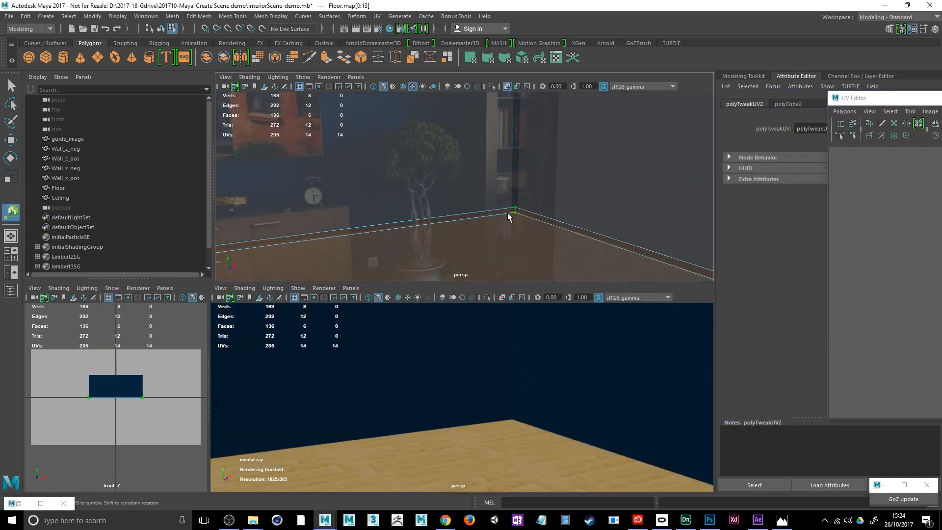
pyautogui.keyDown('alt'); pyautogui.moveTo(459, 236); pyautogui.dragTo(515, 243); pyautogui.keyUp('alt')
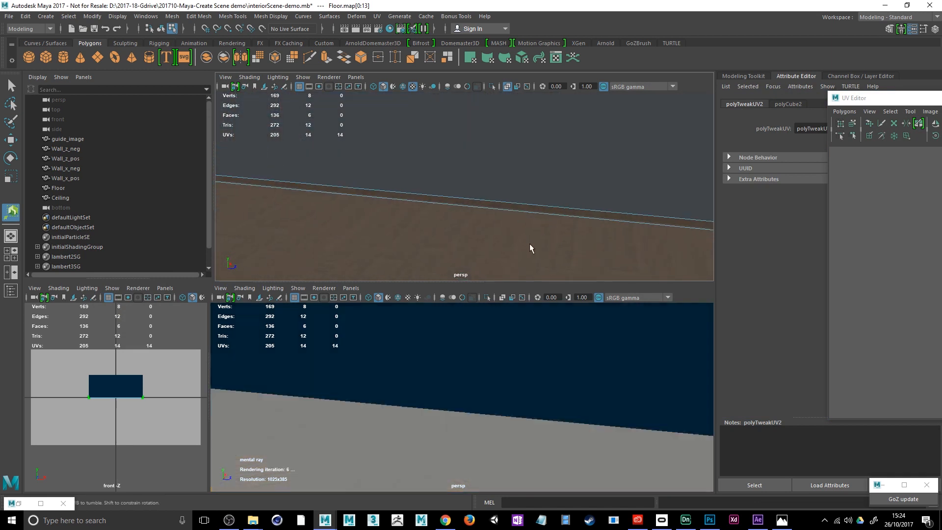
pyautogui.keyDown('alt'); pyautogui.moveTo(531, 241); pyautogui.dragTo(532, 164, button='middle'); pyautogui.keyUp('alt')
pyautogui.keyDown('alt'); pyautogui.moveTo(536, 237); pyautogui.dragTo(500, 147, button='middle'); pyautogui.keyUp('alt')
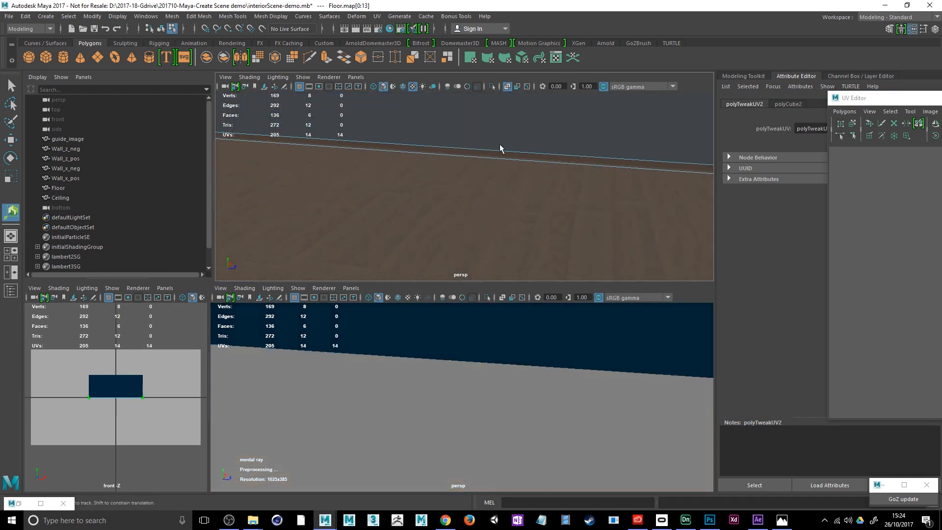
pyautogui.keyDown('alt'); pyautogui.moveTo(496, 219); pyautogui.dragTo(501, 183, button='middle'); pyautogui.keyUp('alt')
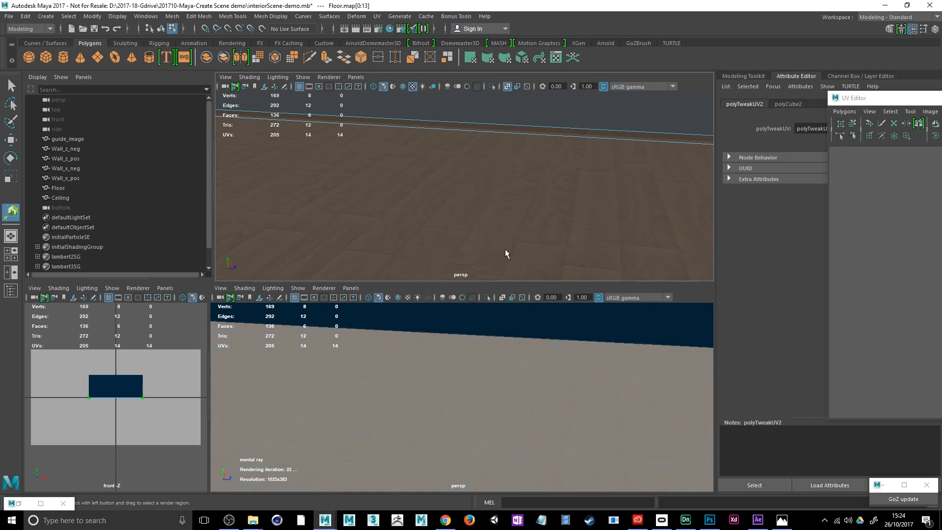
pyautogui.keyDown('alt'); pyautogui.moveTo(503, 249); pyautogui.dragTo(520, 246); pyautogui.keyUp('alt')
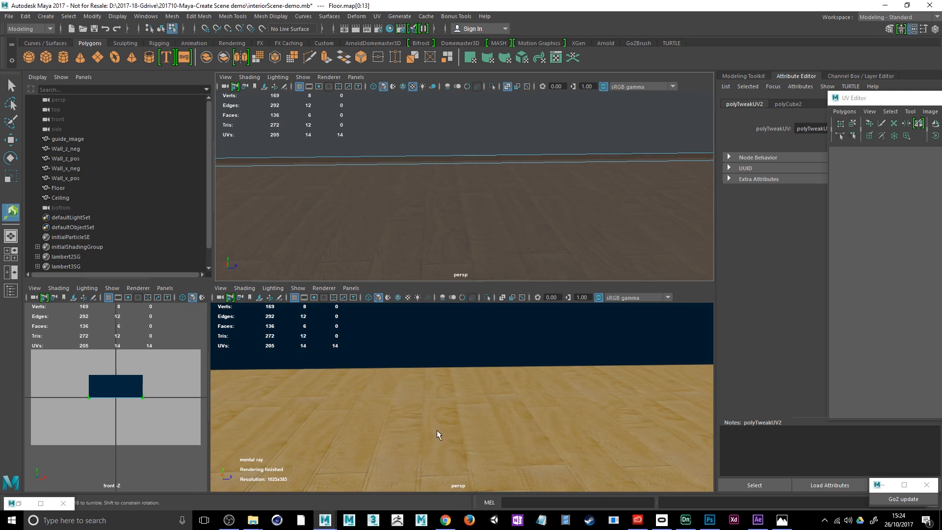
pyautogui.keyDown('alt'); pyautogui.moveTo(556, 204); pyautogui.dragTo(440, 212); pyautogui.keyUp('alt')
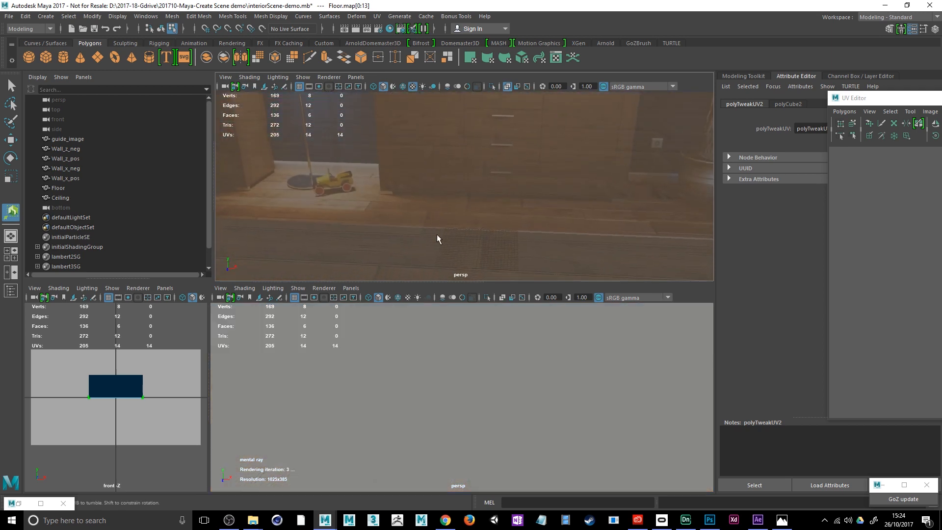
pyautogui.press('f')
pyautogui.scroll(-3, 437, 237)
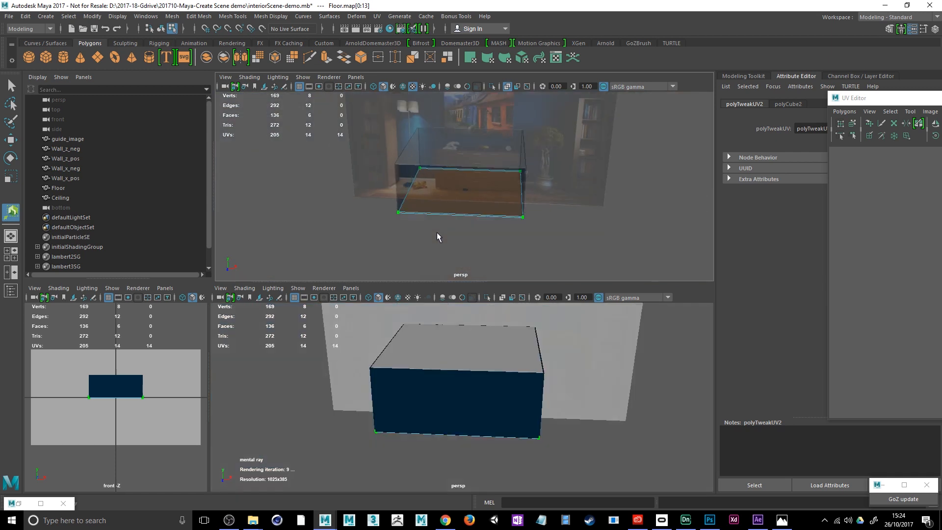
pyautogui.keyDown('alt'); pyautogui.moveTo(460, 240); pyautogui.dragTo(483, 239); pyautogui.keyUp('alt')
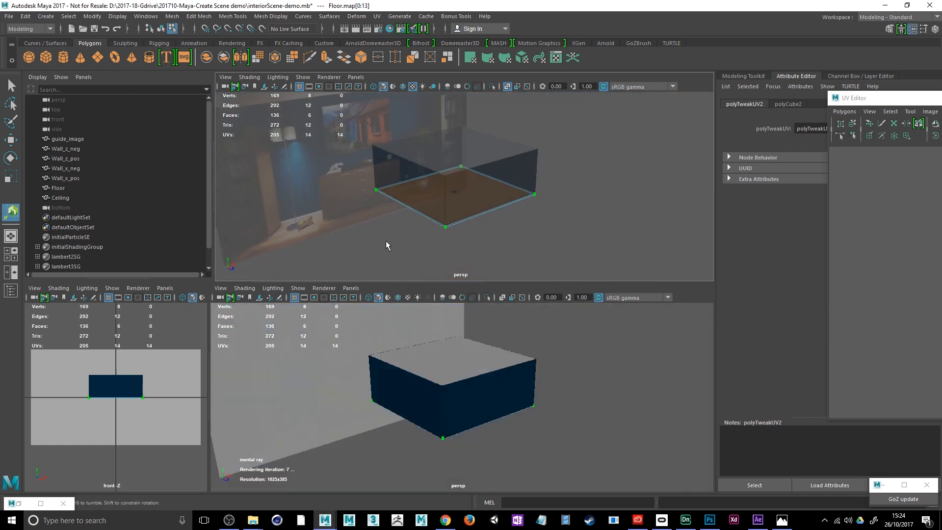
# Clear the UV selection and turn off X-ray display in the upper persp viewport.
pyautogui.click(337, 204)
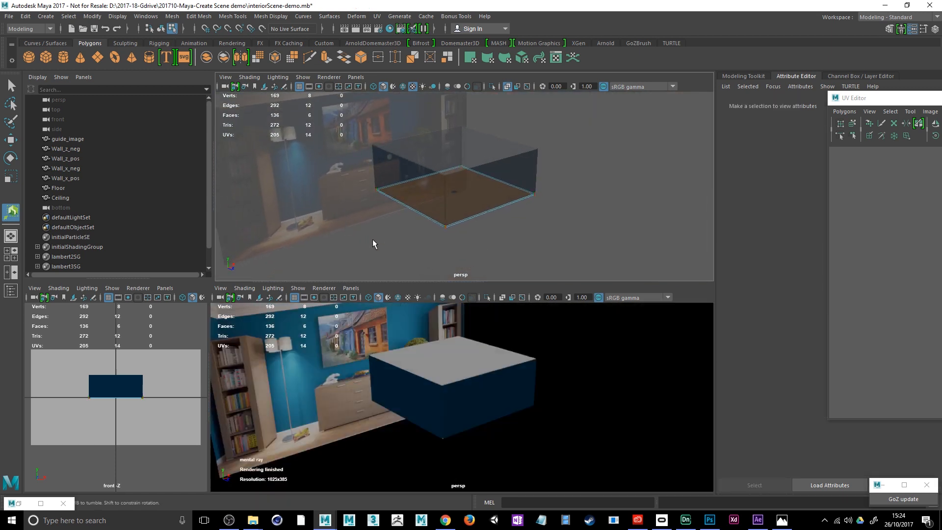
pyautogui.keyDown('alt'); pyautogui.moveTo(372, 239); pyautogui.dragTo(361, 237); pyautogui.keyUp('alt')
pyautogui.click(508, 86)
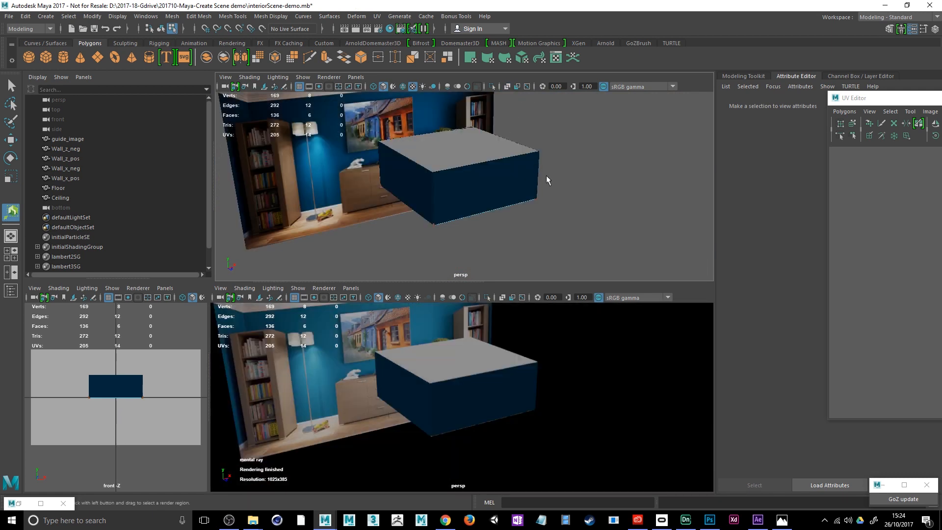
pyautogui.keyDown('alt'); pyautogui.moveTo(546, 175); pyautogui.dragTo(573, 206); pyautogui.keyUp('alt')
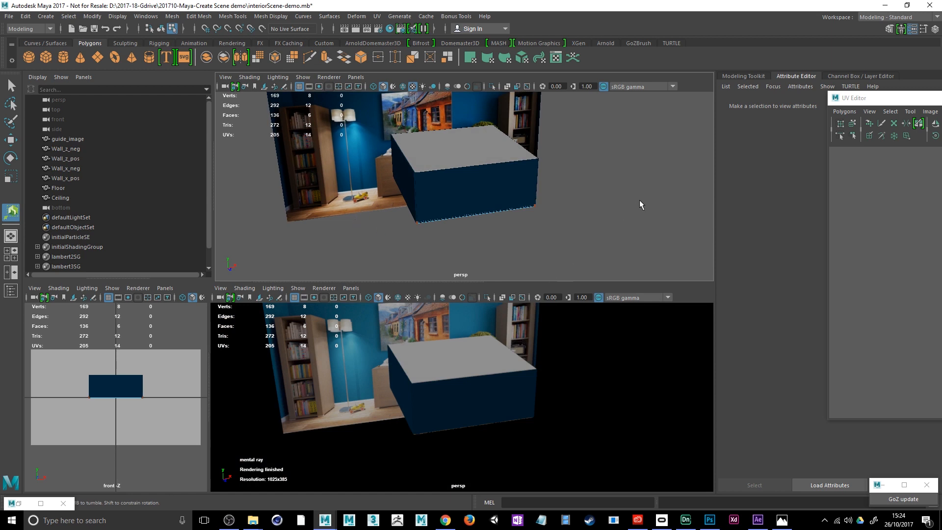
pyautogui.keyDown('alt'); pyautogui.moveTo(639, 201); pyautogui.dragTo(602, 201, button='middle'); pyautogui.keyUp('alt')
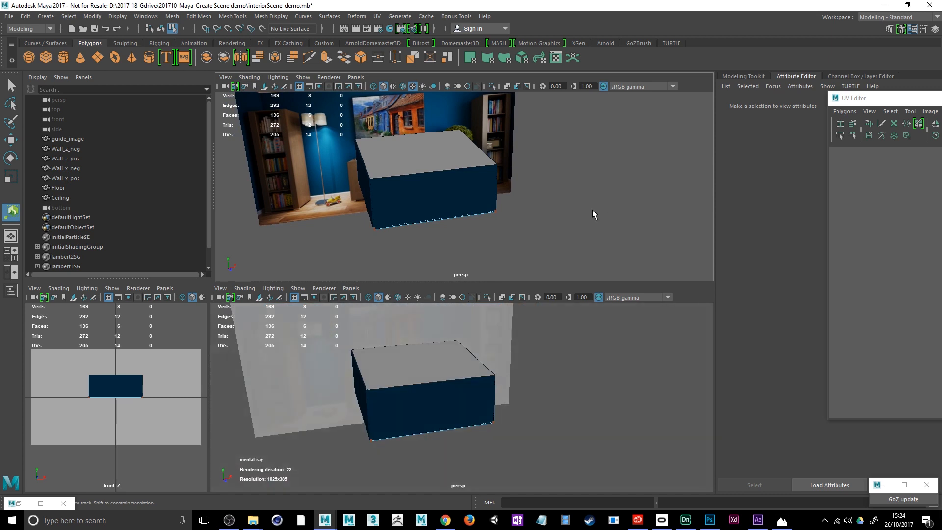
# Assign a new Lambert material to the Ceiling.
pyautogui.keyDown('alt'); pyautogui.moveTo(522, 179); pyautogui.dragTo(600, 246); pyautogui.keyUp('alt')
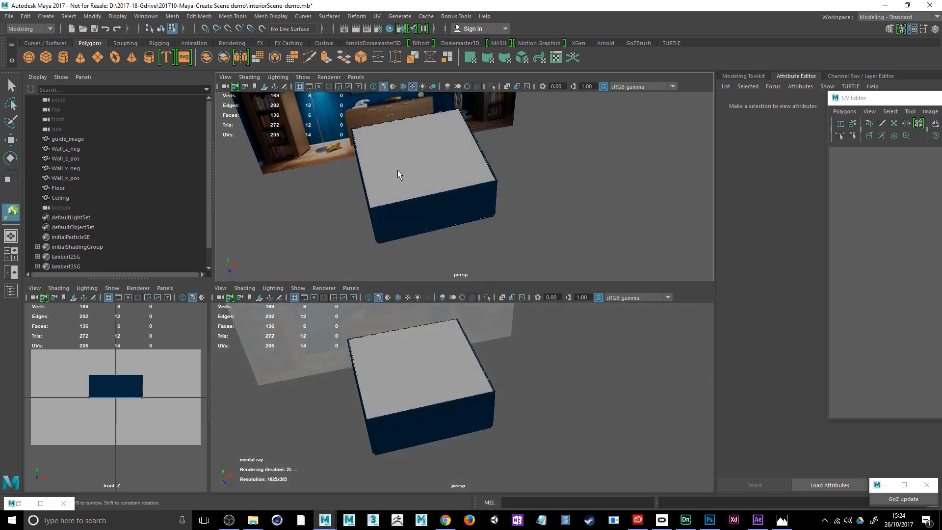
pyautogui.moveTo(406, 167); pyautogui.dragTo(411, 418, button='right')
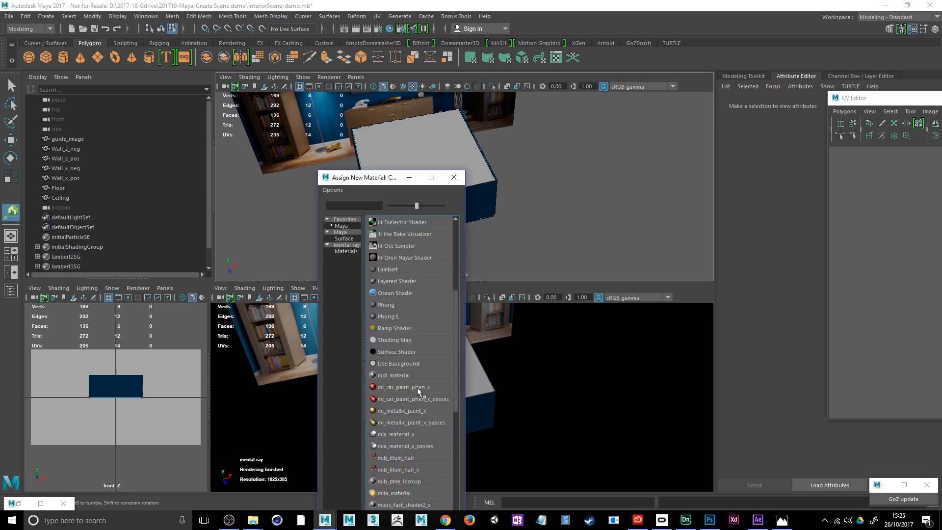
pyautogui.click(400, 274)
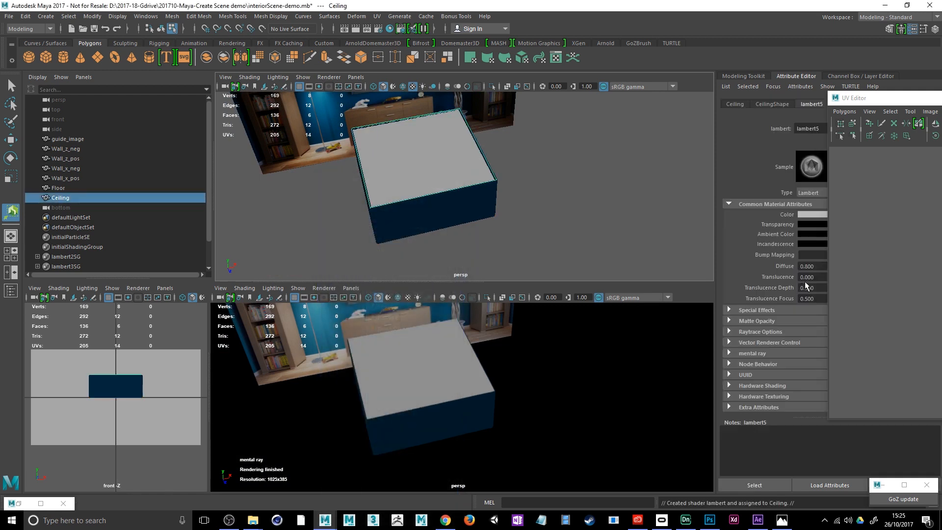
# Set the Ceiling material's colour to white, rename the material as ceiling, and clear the selection.
pyautogui.moveTo(881, 101); pyautogui.dragTo(907, 363)
pyautogui.moveTo(877, 216); pyautogui.dragTo(939, 221)
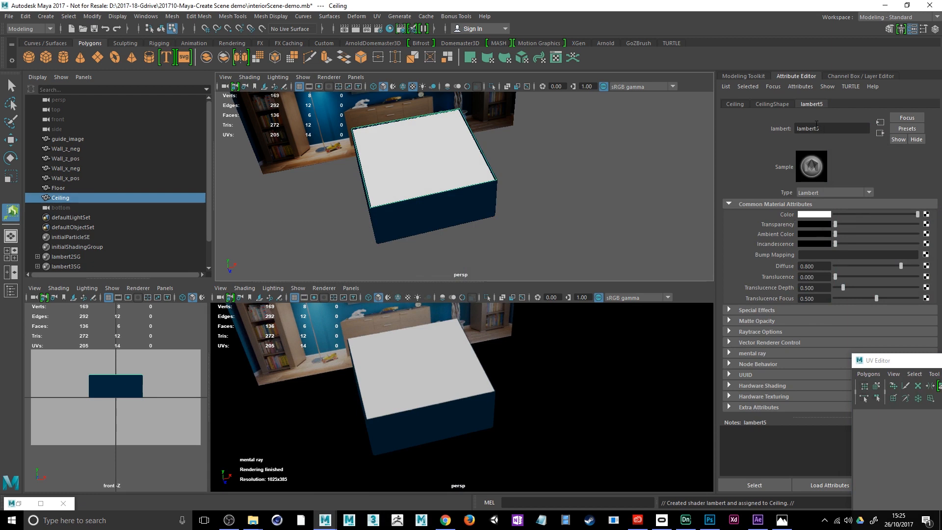
pyautogui.doubleClick(828, 129)
pyautogui.write('ceiling')
pyautogui.press('Return')
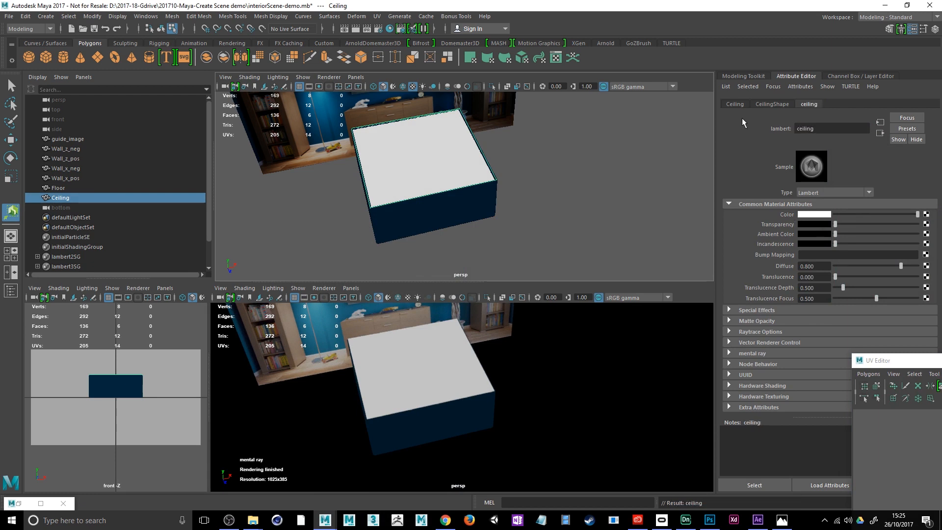
pyautogui.click(575, 169)
# Examine the room's interior in the mental ray render, checking the walls, hardwood floor and ceiling.
pyautogui.moveTo(580, 176)
pyautogui.keyDown('alt'); pyautogui.mouseDown()
pyautogui.moveTo(591, 189)
pyautogui.moveTo(591, 182)
pyautogui.mouseUp(); pyautogui.keyUp('alt')
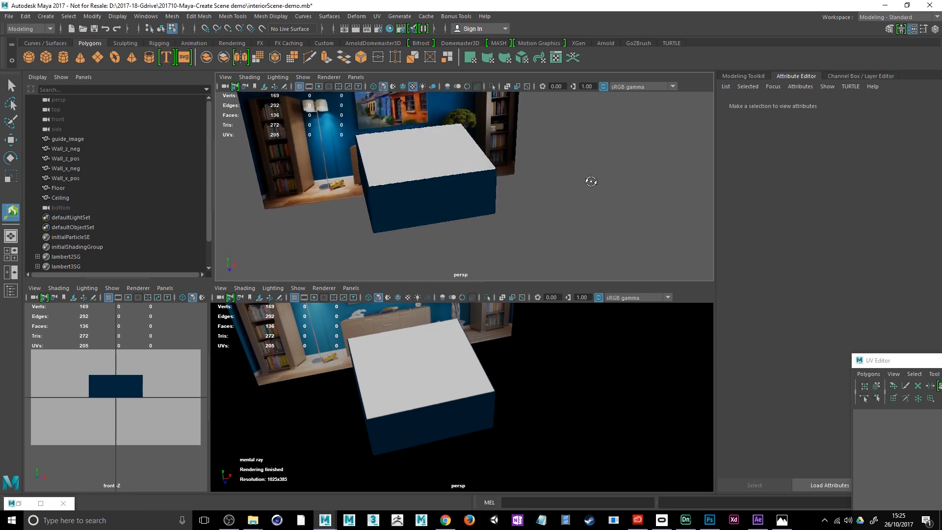
pyautogui.scroll(8, 554, 225)
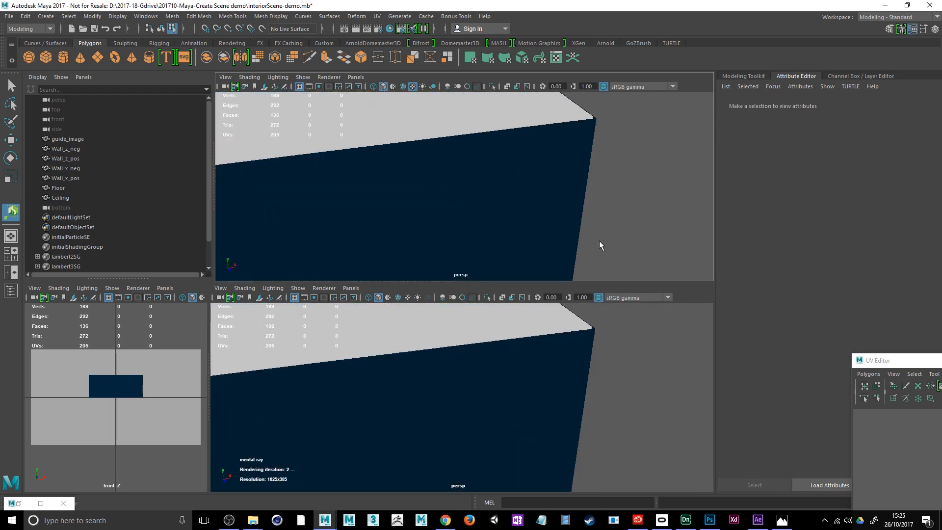
pyautogui.keyDown('alt'); pyautogui.moveTo(599, 241); pyautogui.dragTo(594, 221); pyautogui.keyUp('alt')
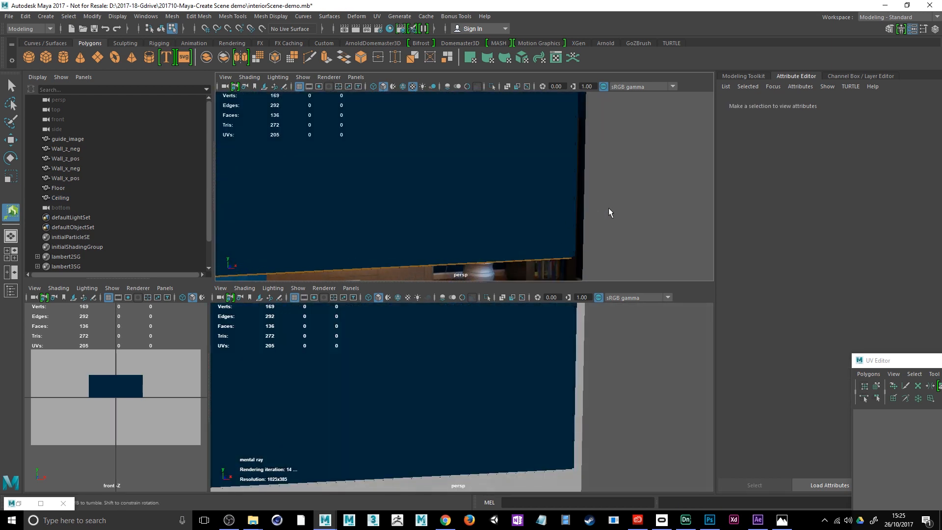
pyautogui.keyDown('alt'); pyautogui.moveTo(609, 208); pyautogui.dragTo(771, 249, button='middle'); pyautogui.keyUp('alt')
pyautogui.keyDown('alt'); pyautogui.moveTo(604, 230); pyautogui.dragTo(547, 205, button='middle'); pyautogui.keyUp('alt')
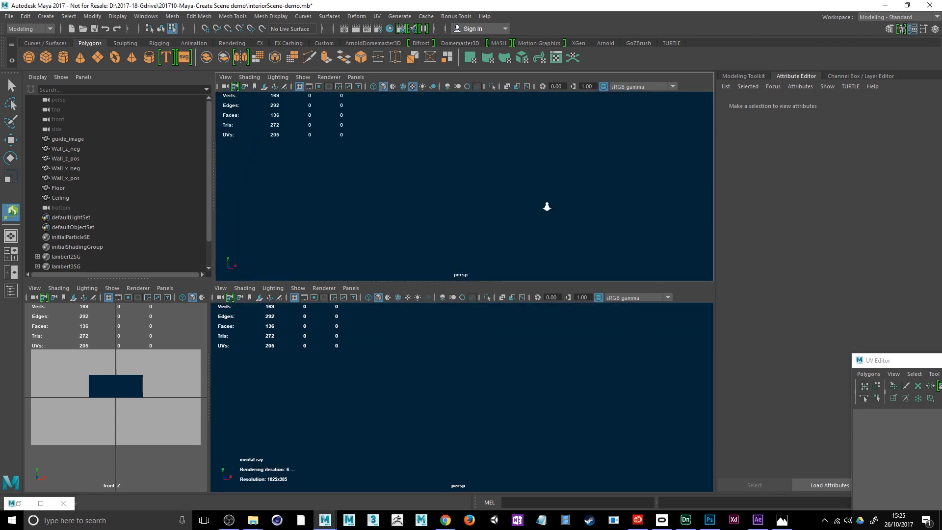
pyautogui.scroll(3, 547, 209)
pyautogui.keyDown('alt'); pyautogui.moveTo(548, 214); pyautogui.dragTo(572, 99, button='middle'); pyautogui.keyUp('alt')
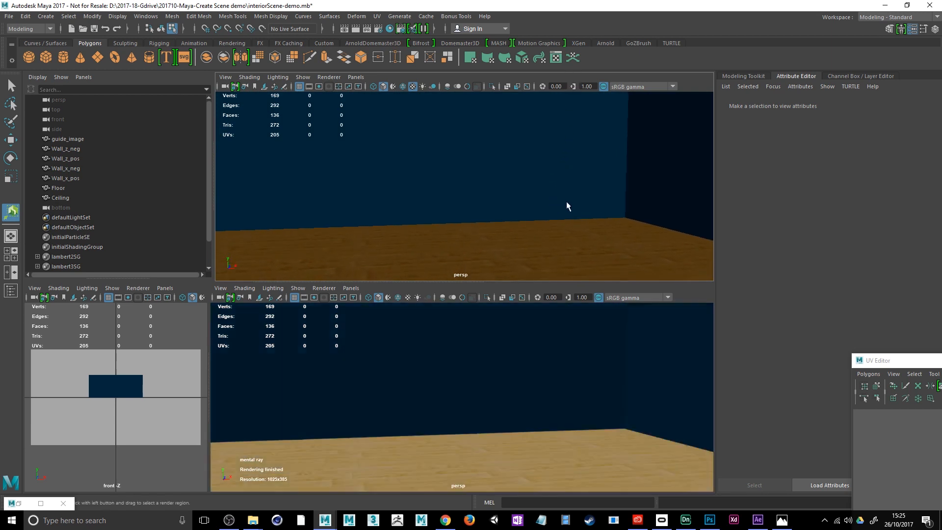
pyautogui.keyDown('alt'); pyautogui.moveTo(529, 225); pyautogui.dragTo(595, 197); pyautogui.keyUp('alt')
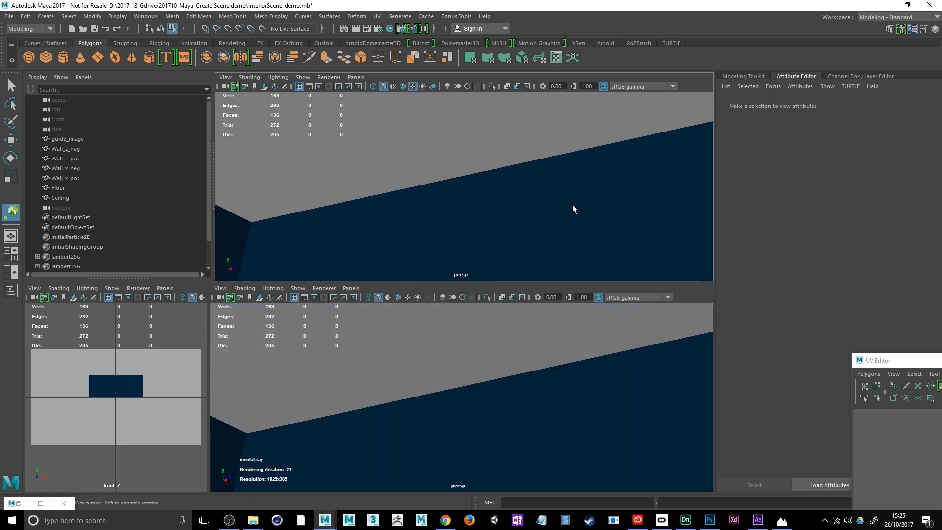
pyautogui.keyDown('alt'); pyautogui.moveTo(572, 205); pyautogui.dragTo(564, 271); pyautogui.keyUp('alt')
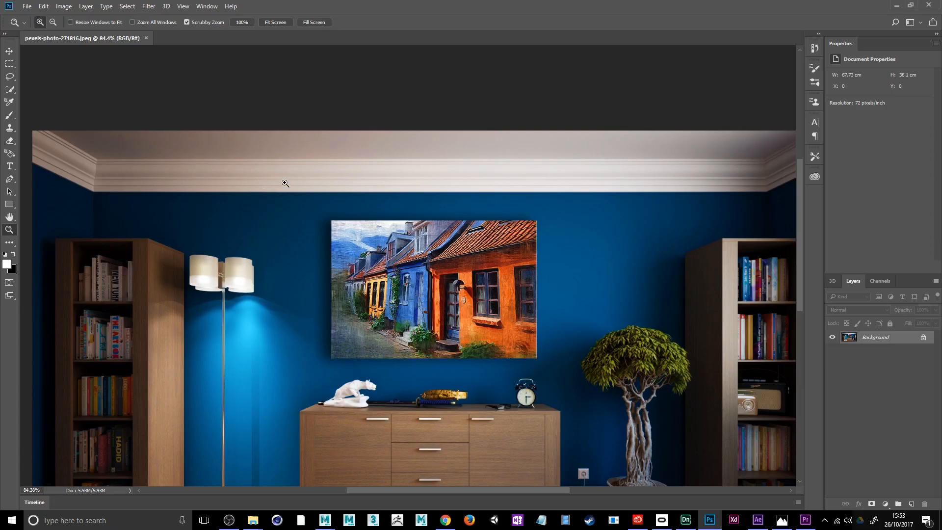
# Examine the ceiling moulding and the skirting board beside the bookcase in pexels-photo-271816.jpeg, and return to Maya.
pyautogui.scroll(-3, 306, 353)
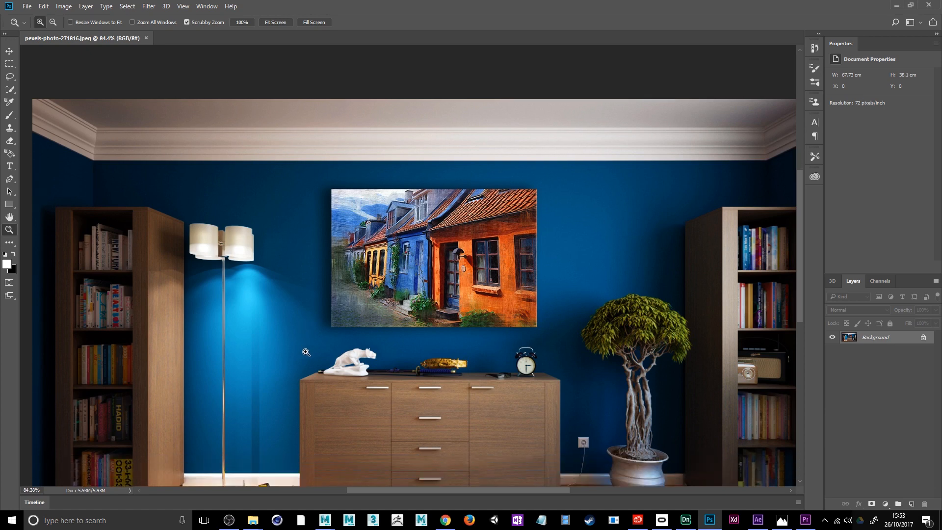
pyautogui.scroll(-3, 306, 353)
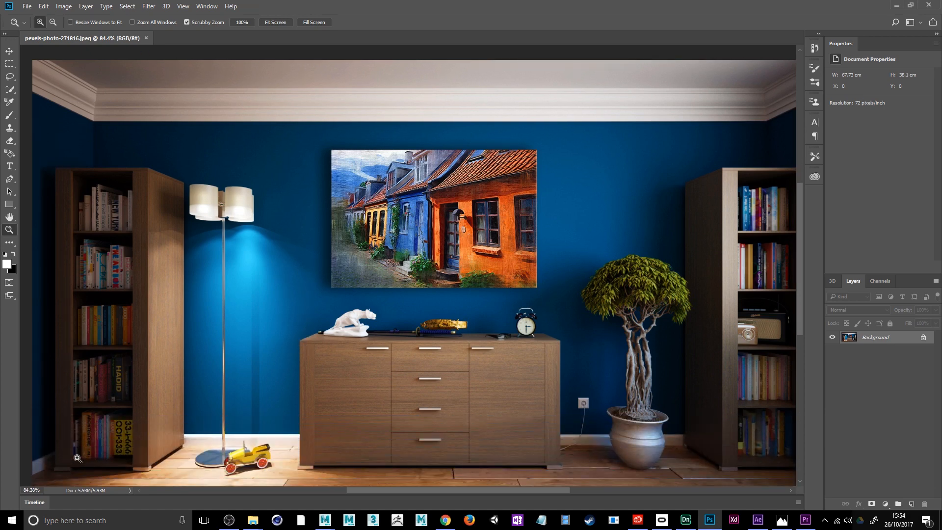
pyautogui.click(49, 470)
pyautogui.click(49, 470)
pyautogui.click(49, 471)
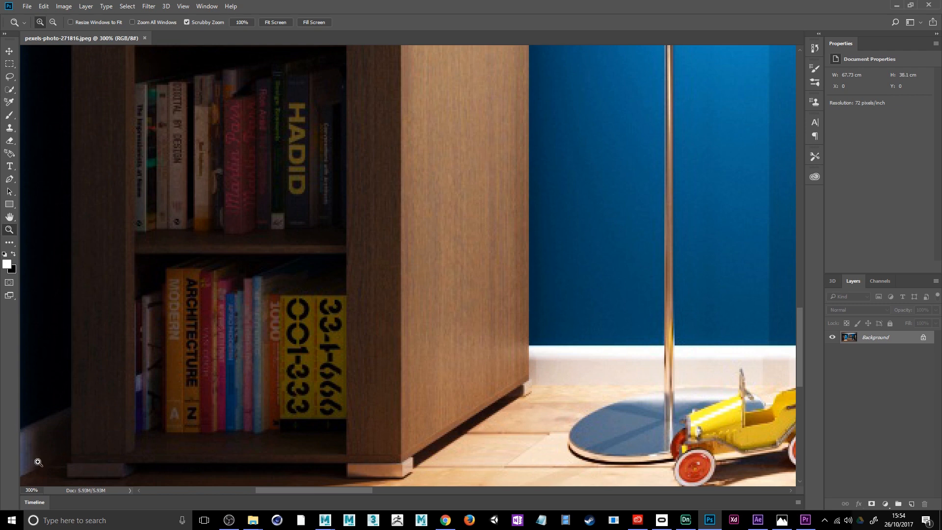
pyautogui.scroll(-2, 60, 418)
pyautogui.scroll(-2, 62, 418)
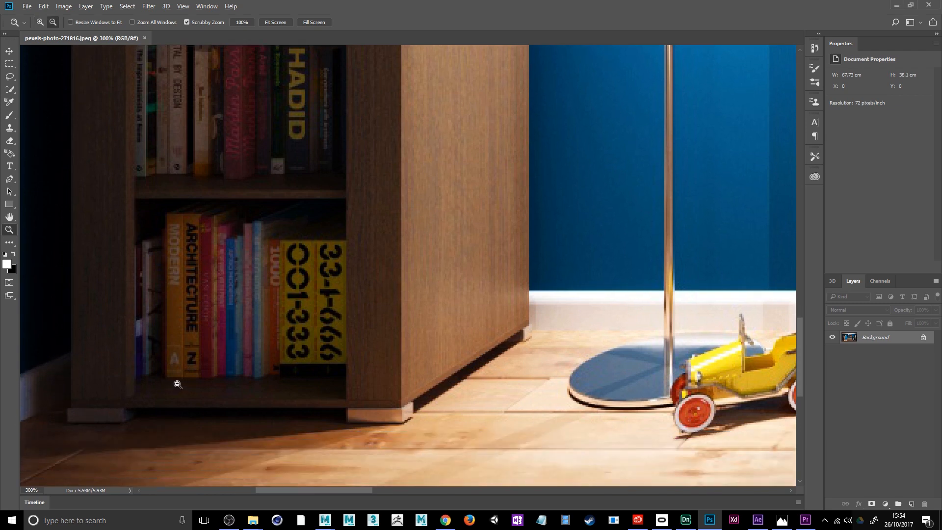
pyautogui.hotkey('alt', 'Tab')
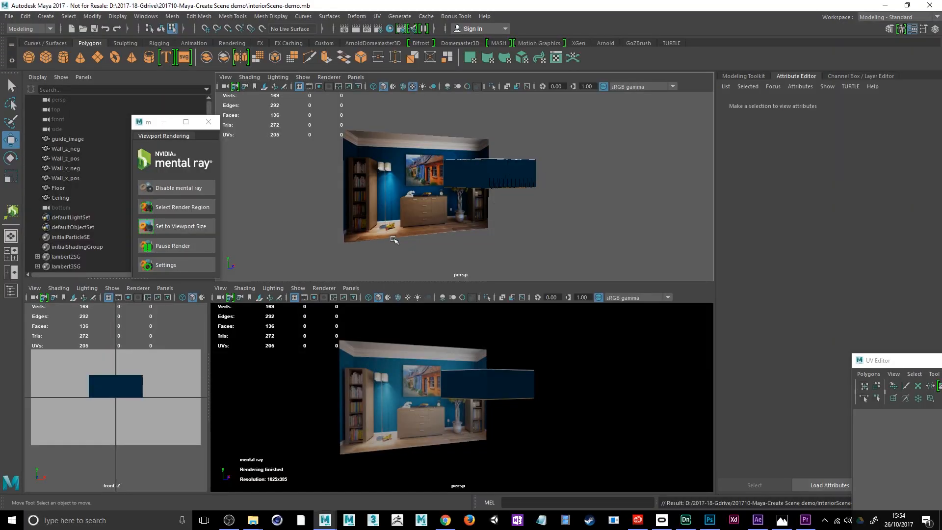
# Create a polygon plane and raise it above the room to about 383 units in Y.
pyautogui.moveTo(311, 257)
pyautogui.keyDown('alt'); pyautogui.mouseDown()
pyautogui.moveTo(336, 261)
pyautogui.moveTo(309, 256)
pyautogui.moveTo(305, 242)
pyautogui.mouseUp(); pyautogui.keyUp('alt')
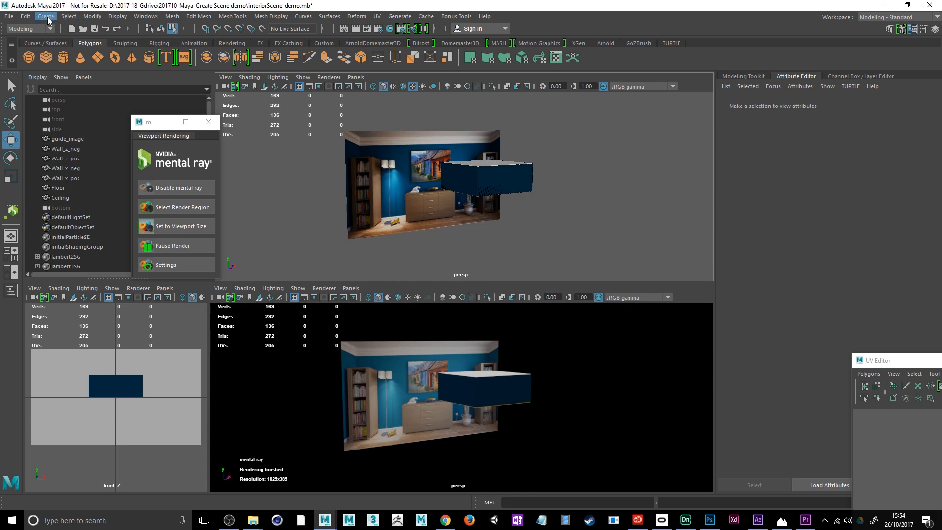
pyautogui.click(46, 16)
pyautogui.moveTo(113, 51)
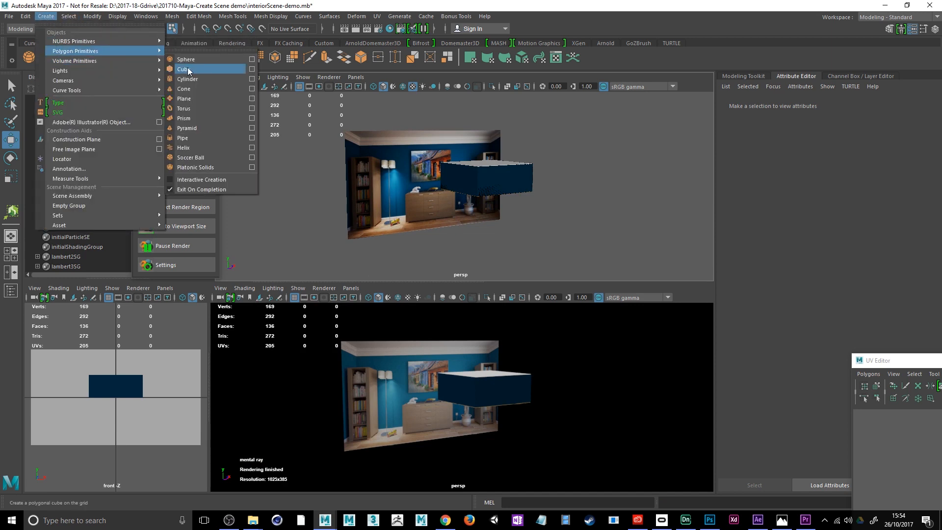
pyautogui.click(199, 98)
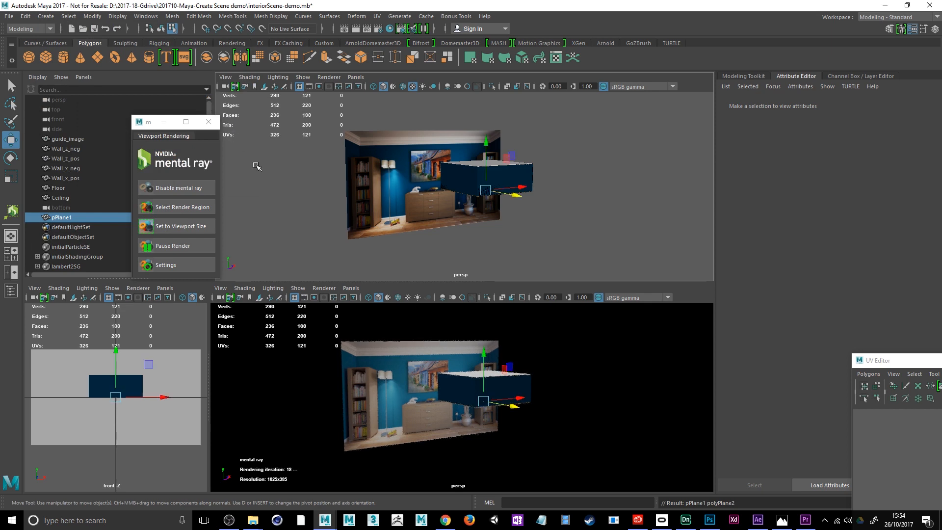
pyautogui.moveTo(486, 355); pyautogui.dragTo(487, 315)
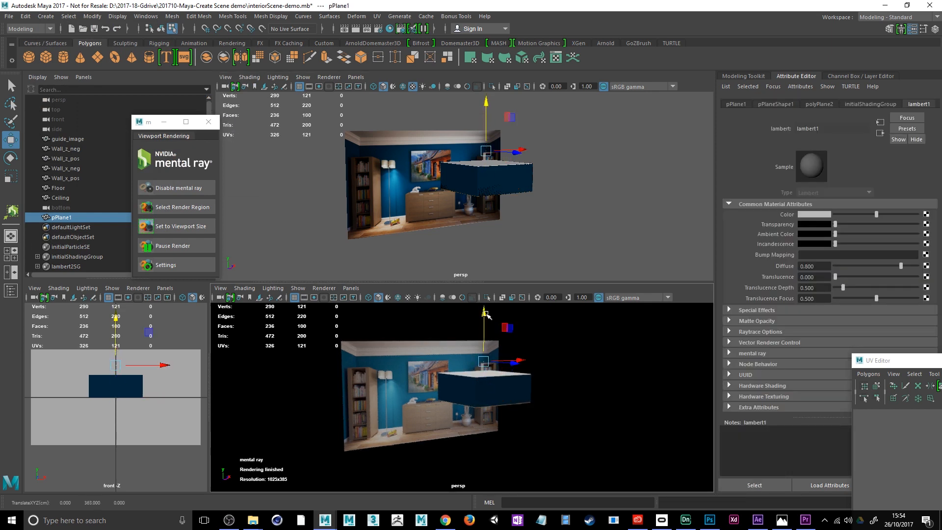
# Assign a new Lambert material to the plane above the room.
pyautogui.press('f')
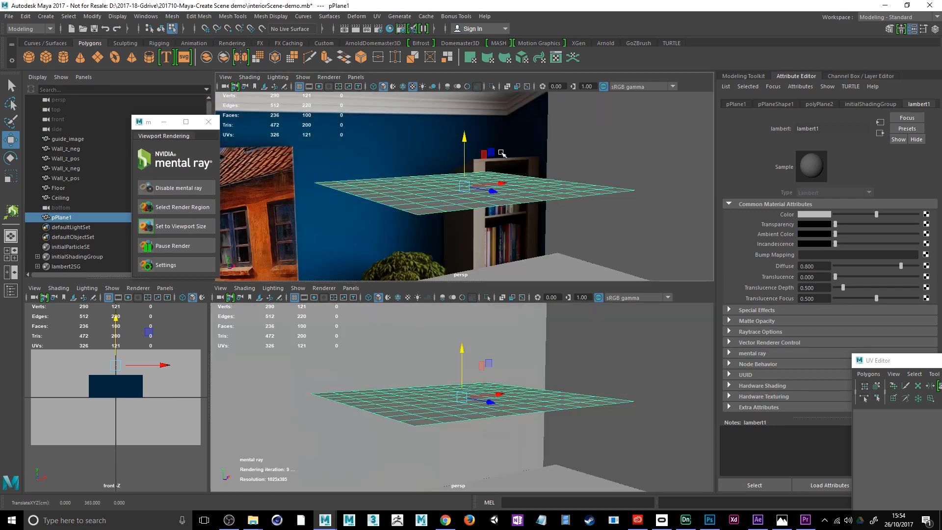
pyautogui.keyDown('alt'); pyautogui.moveTo(506, 186); pyautogui.dragTo(414, 213); pyautogui.keyUp('alt')
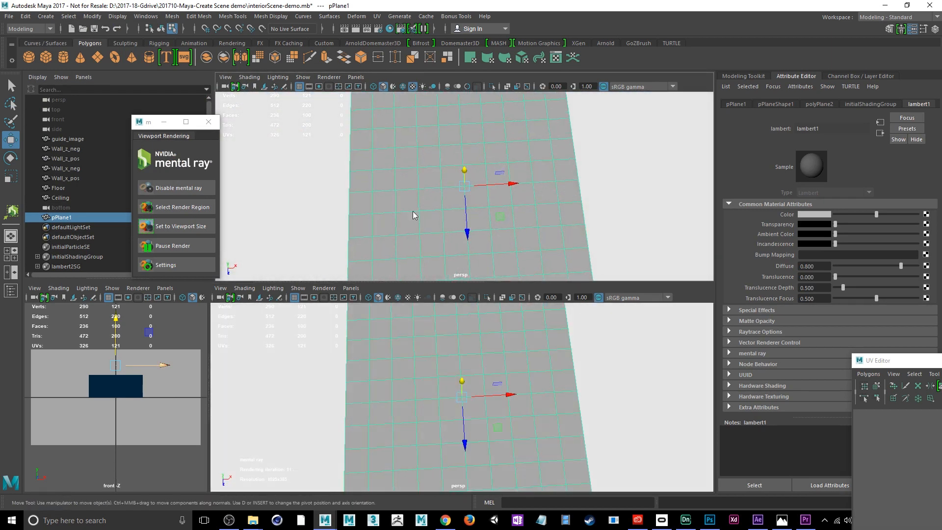
pyautogui.rightClick(414, 213)
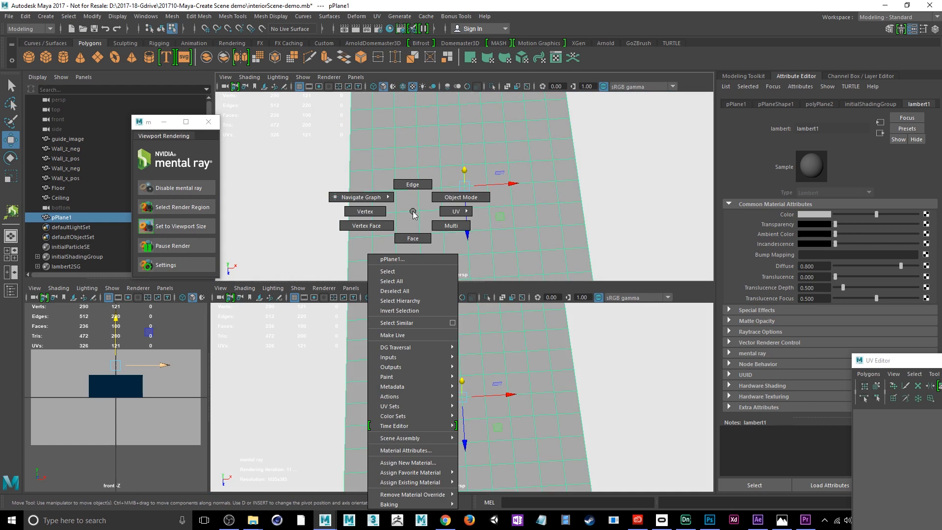
pyautogui.click(391, 463)
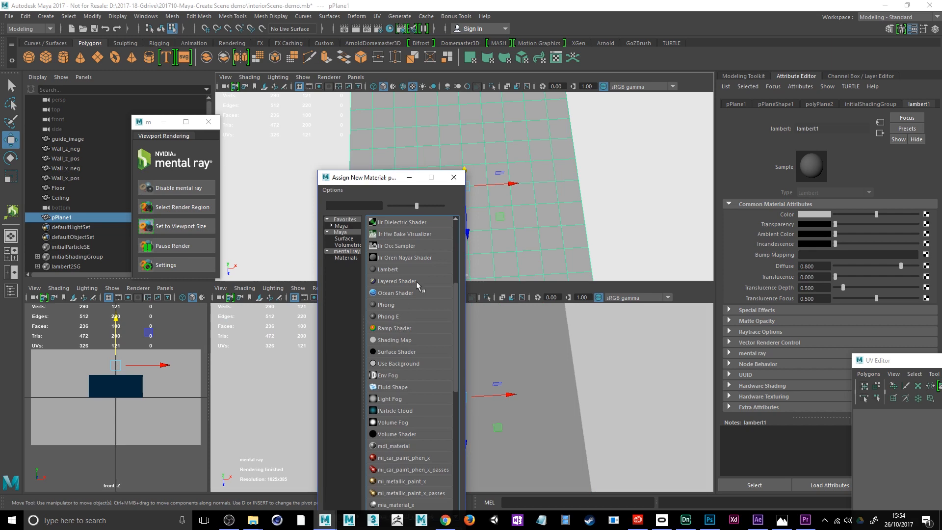
pyautogui.click(388, 269)
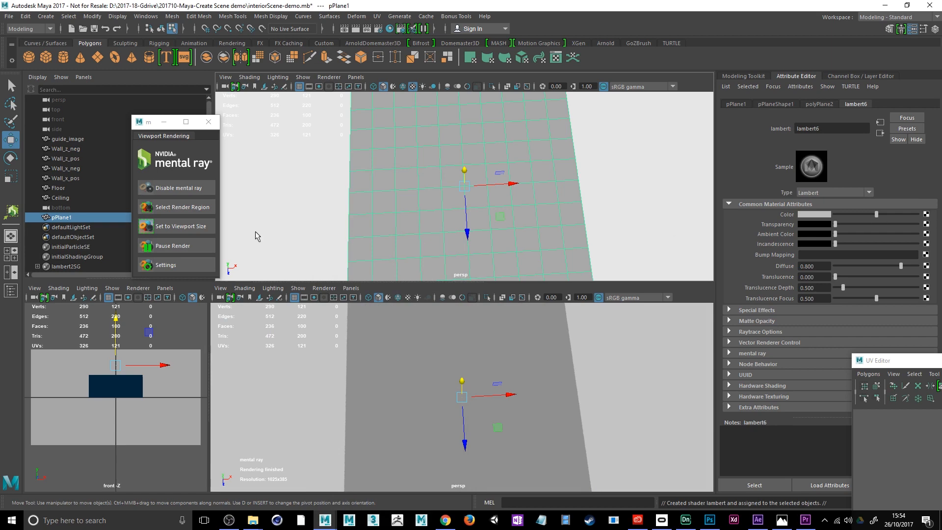
# Map the plane material's colour to a file texture using C336-Cheshire-large-plain-cornice.jpg from the sourceimages folder.
pyautogui.click(927, 214)
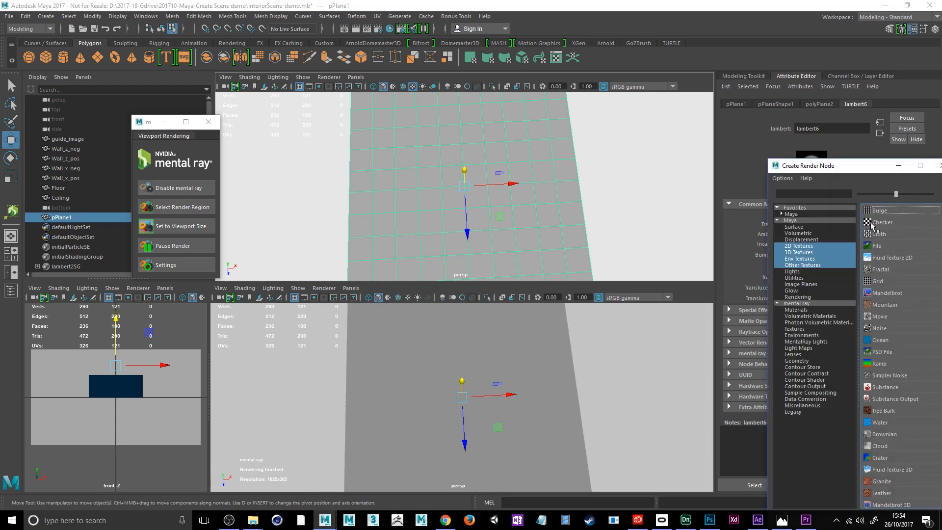
pyautogui.click(877, 246)
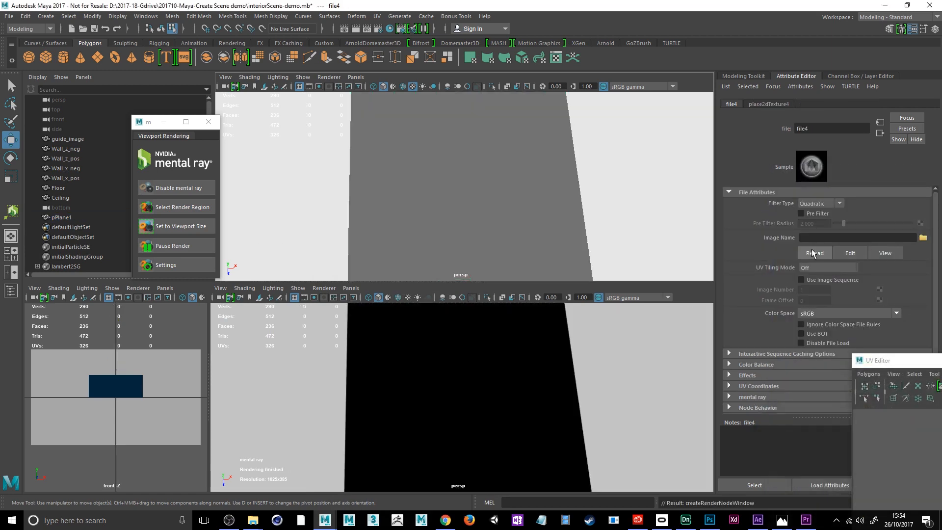
pyautogui.click(923, 238)
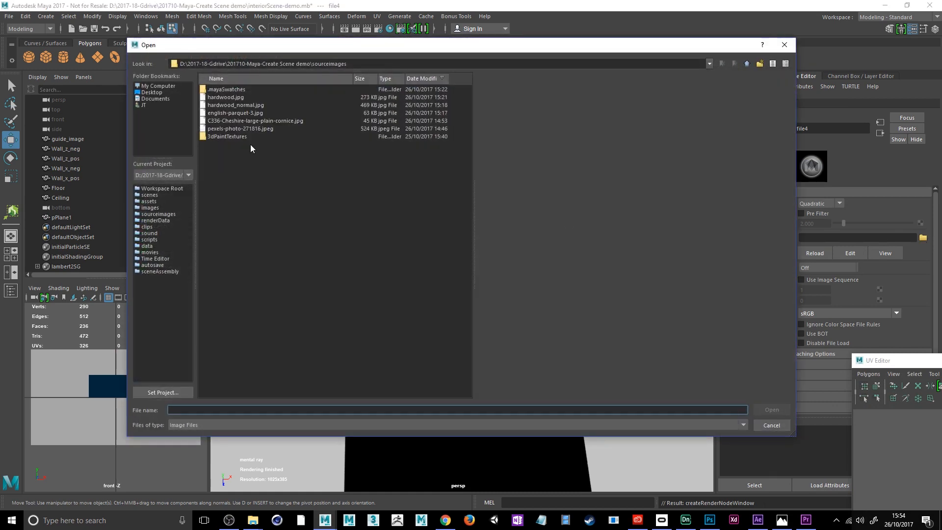
pyautogui.click(272, 122)
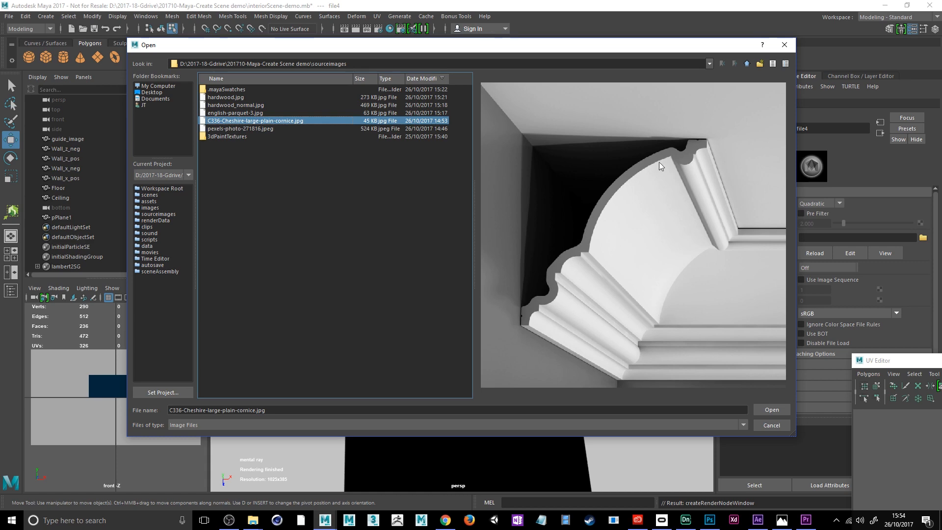
pyautogui.click(779, 407)
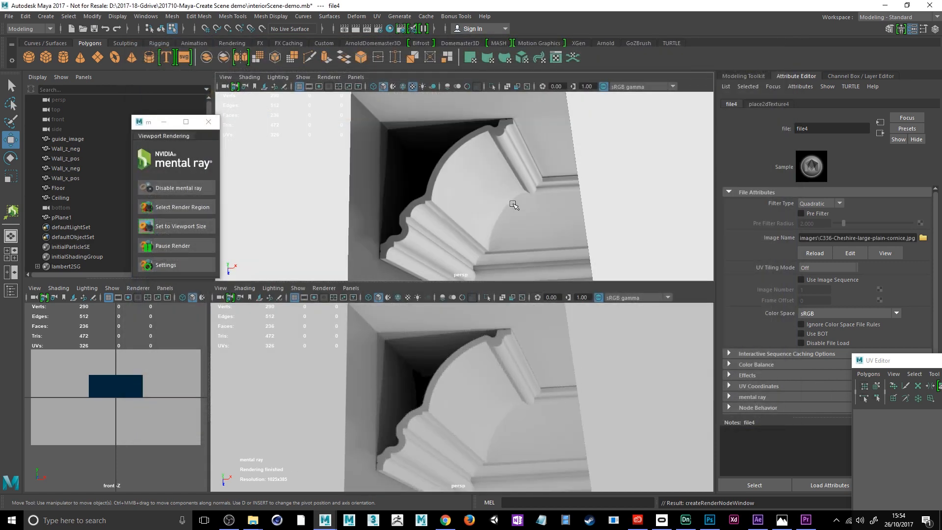
# Switch the front view to the top orthographic view, showing the room and cornice plane from above.
pyautogui.moveTo(513, 205)
pyautogui.keyDown('alt'); pyautogui.mouseDown()
pyautogui.moveTo(532, 218)
pyautogui.moveTo(494, 236)
pyautogui.moveTo(517, 211)
pyautogui.moveTo(510, 219)
pyautogui.mouseUp(); pyautogui.keyUp('alt')
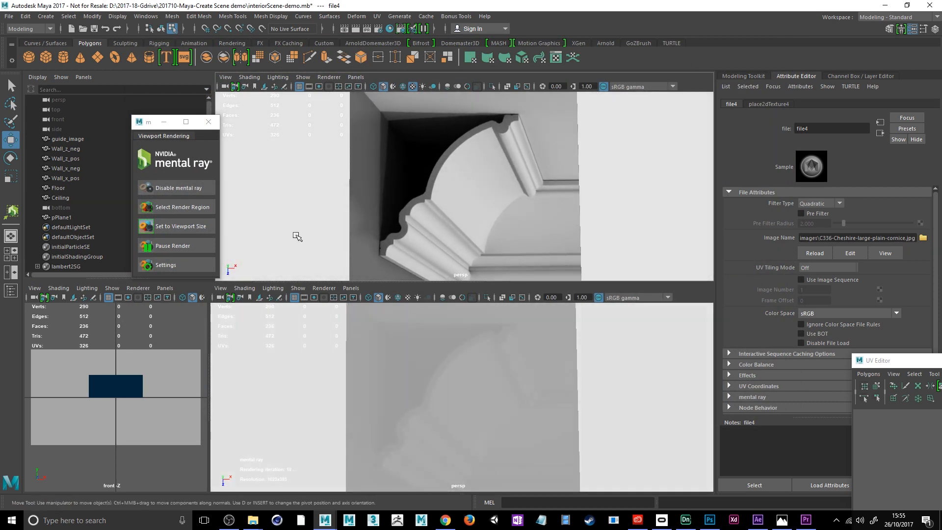
pyautogui.click(419, 233)
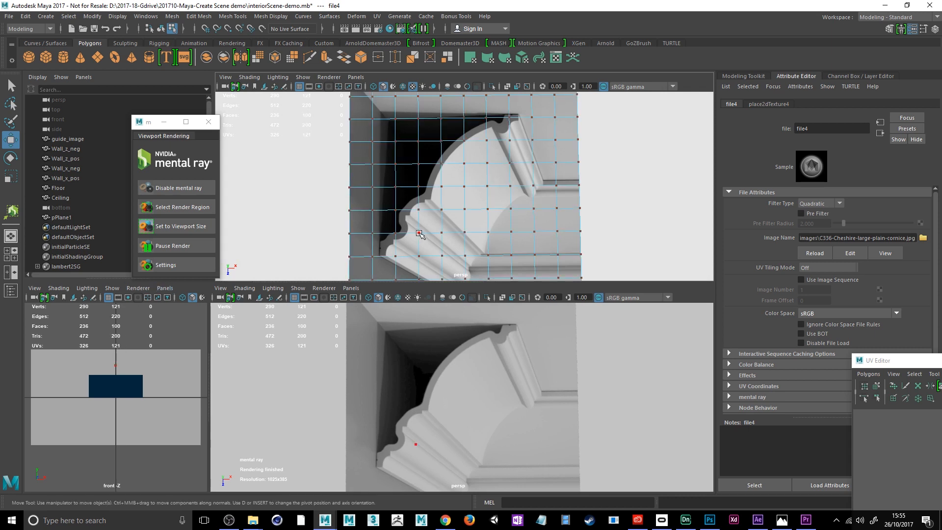
pyautogui.click(165, 289)
pyautogui.moveTo(168, 298)
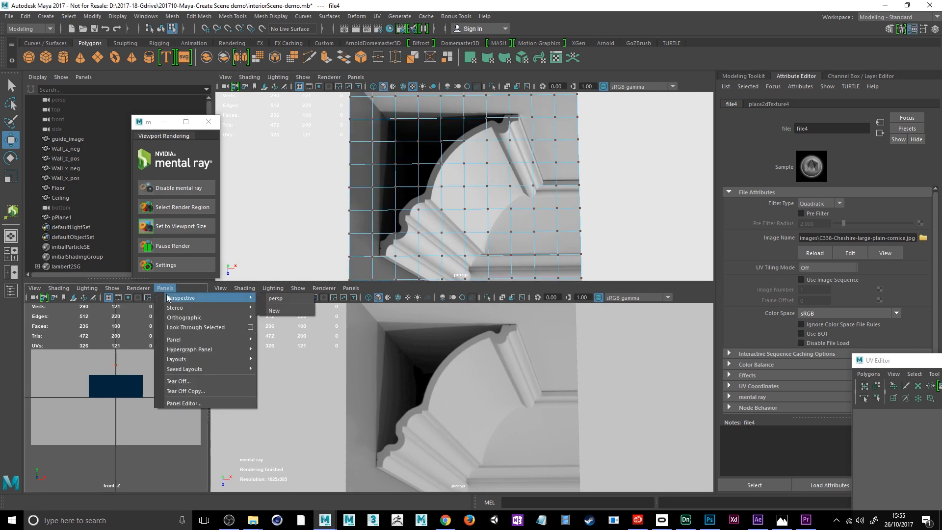
pyautogui.moveTo(184, 318)
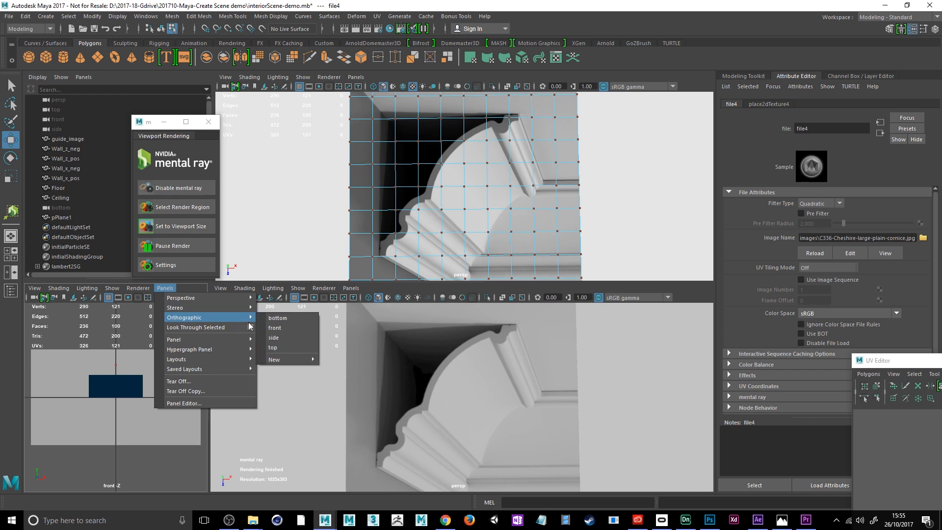
pyautogui.click(279, 347)
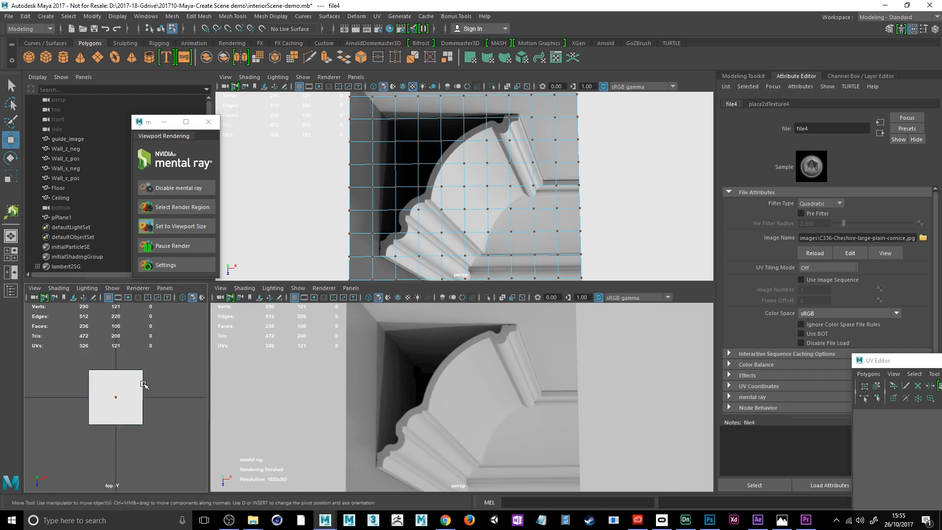
pyautogui.keyDown('alt'); pyautogui.moveTo(143, 383); pyautogui.dragTo(143, 416, button='middle'); pyautogui.keyUp('alt')
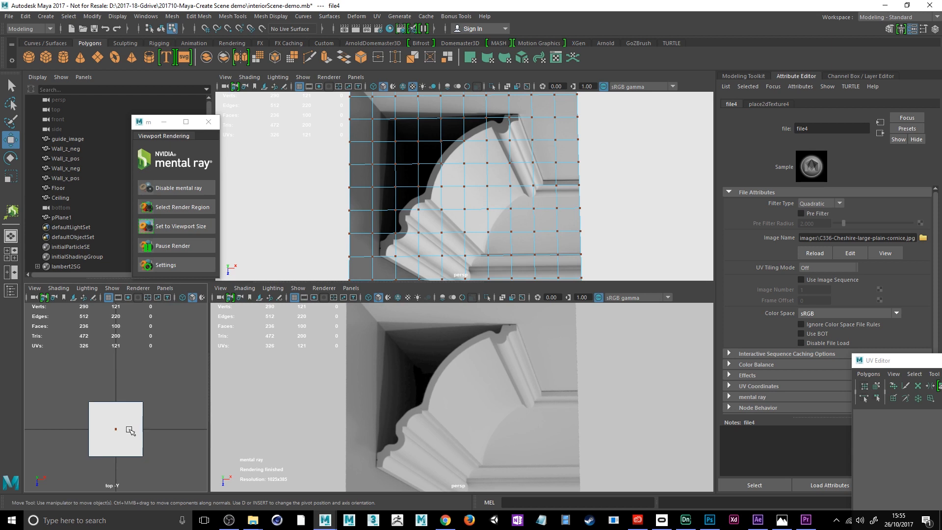
pyautogui.click(448, 223)
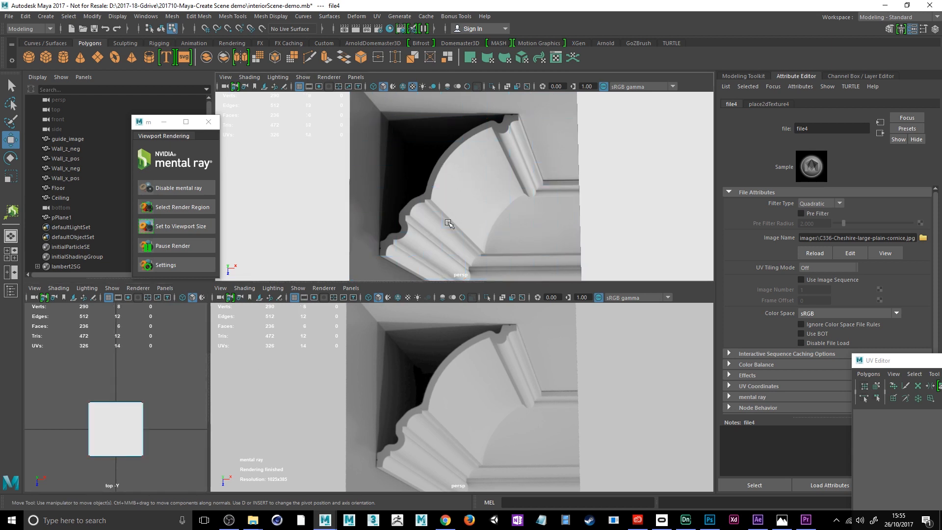
# Select the cornice reference plane as an object, show its texture in the top view, and maximize that view framed on the plane.
pyautogui.click(448, 223)
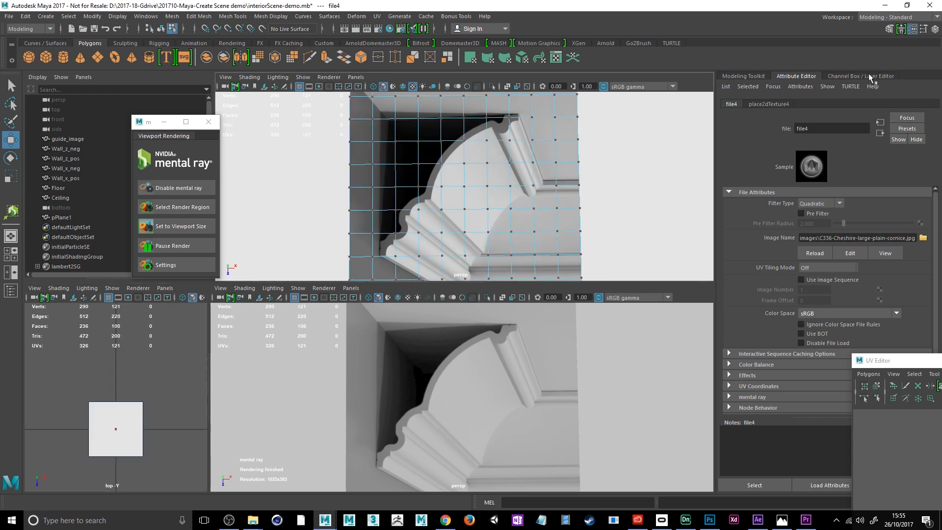
pyautogui.click(743, 76)
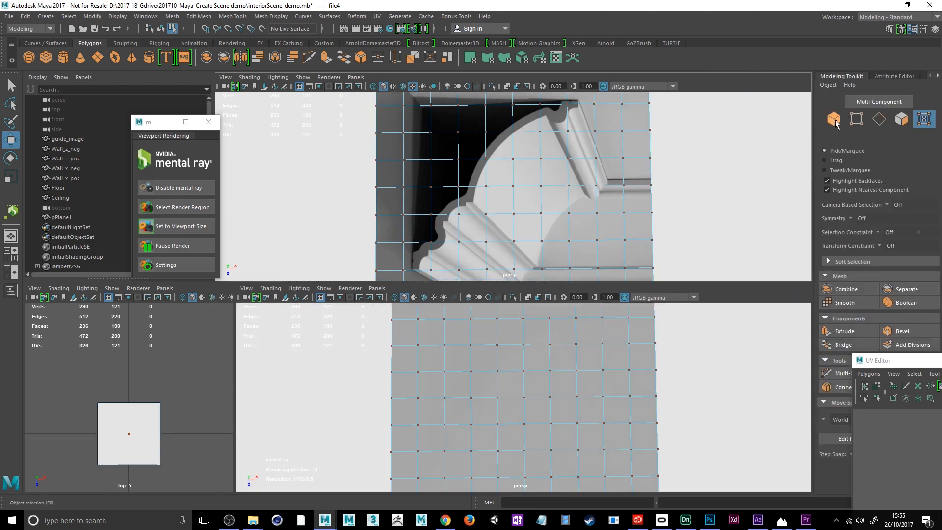
pyautogui.click(834, 120)
pyautogui.press('f')
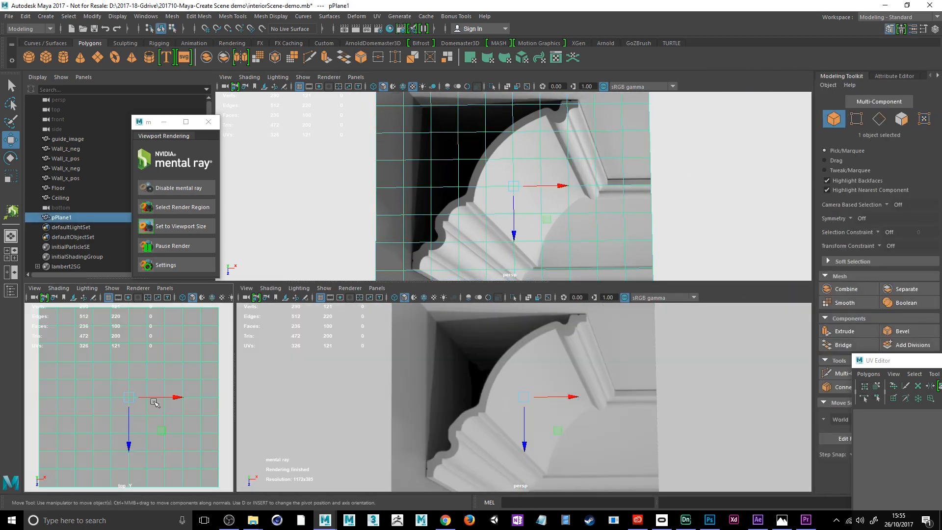
pyautogui.click(221, 298)
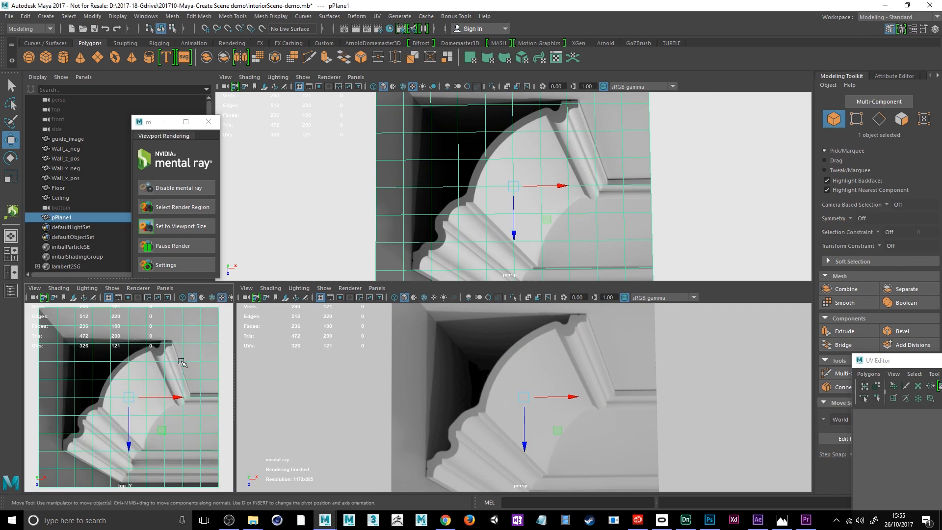
pyautogui.press('space')
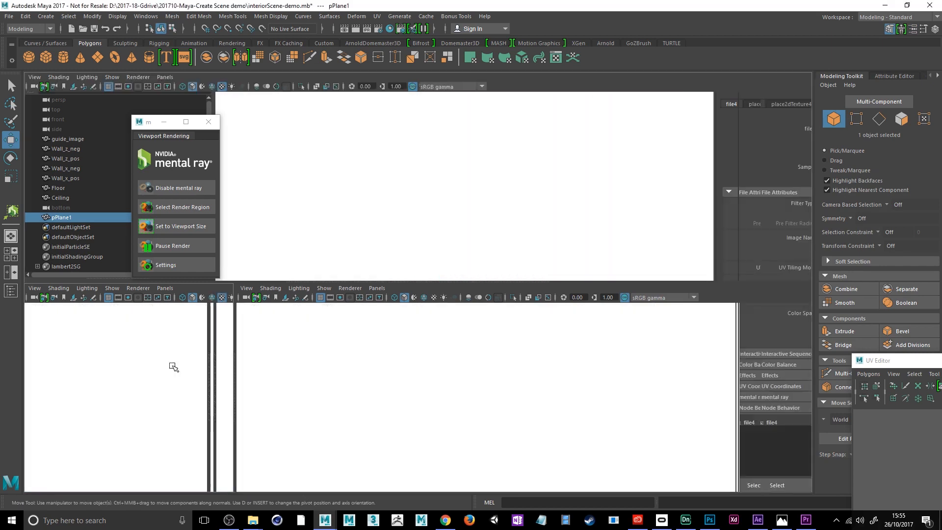
pyautogui.scroll(-10, 467, 261)
pyautogui.scroll(10, 467, 261)
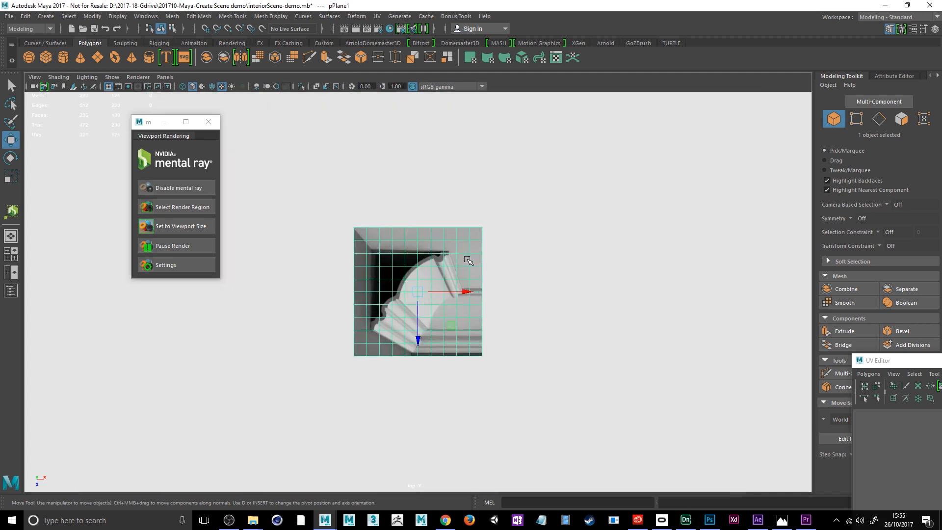
pyautogui.scroll(3, 467, 261)
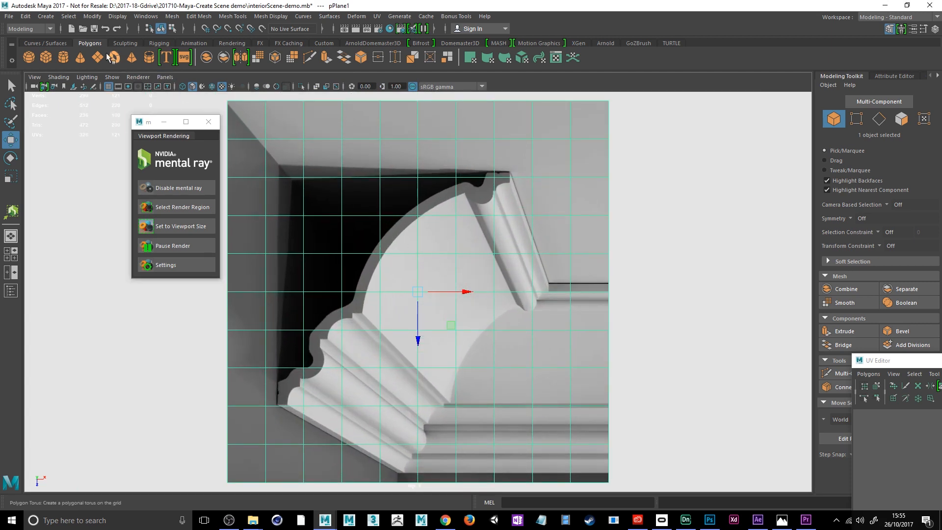
# Trace the cornice's profile with the EP Curve Tool, from its upper ceiling corner along the arc and mouldings to its lower wall corner.
pyautogui.click(63, 43)
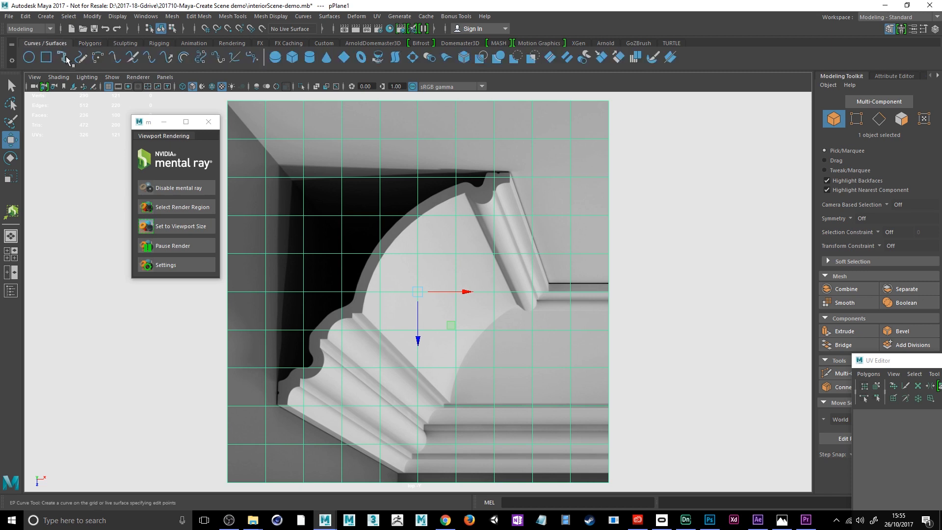
pyautogui.click(64, 58)
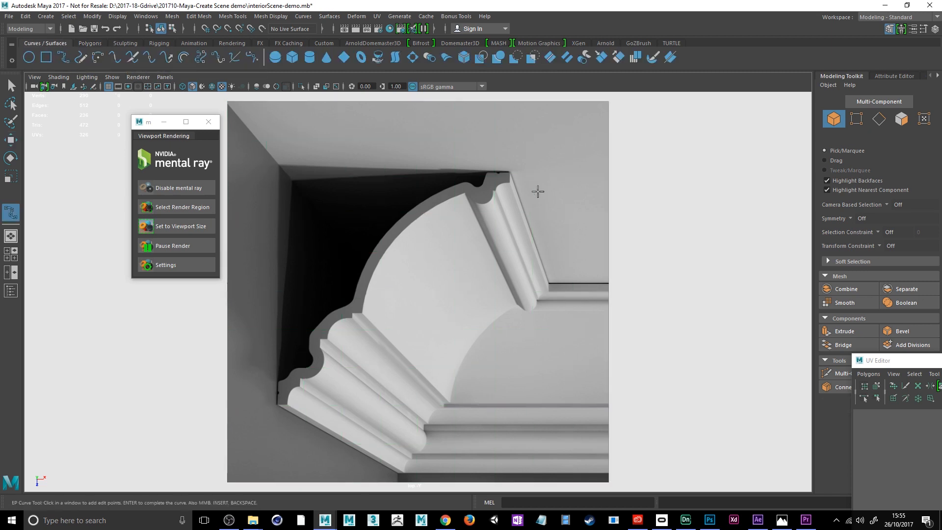
pyautogui.click(511, 174)
pyautogui.click(498, 184)
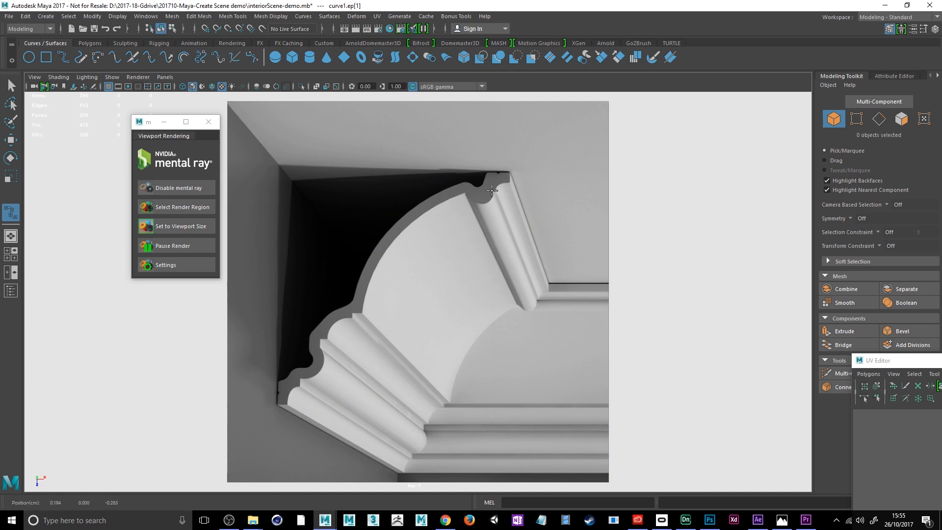
pyautogui.click(491, 200)
pyautogui.click(473, 202)
pyautogui.click(463, 198)
pyautogui.click(454, 198)
pyautogui.click(429, 212)
pyautogui.click(411, 225)
pyautogui.click(389, 248)
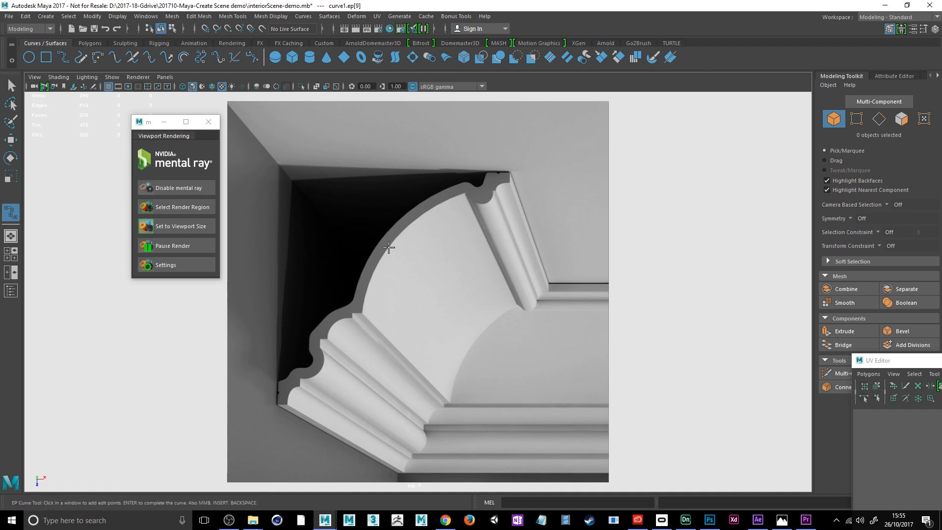
pyautogui.click(375, 266)
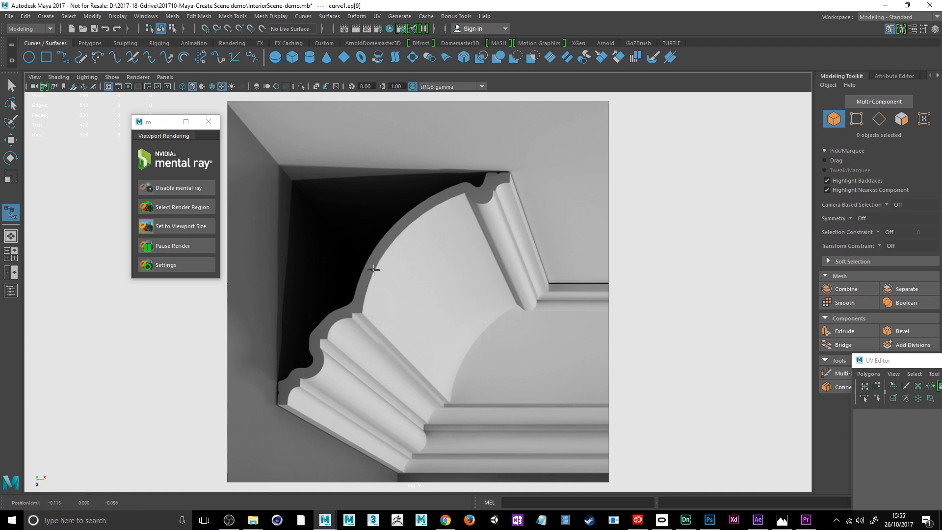
pyautogui.click(362, 298)
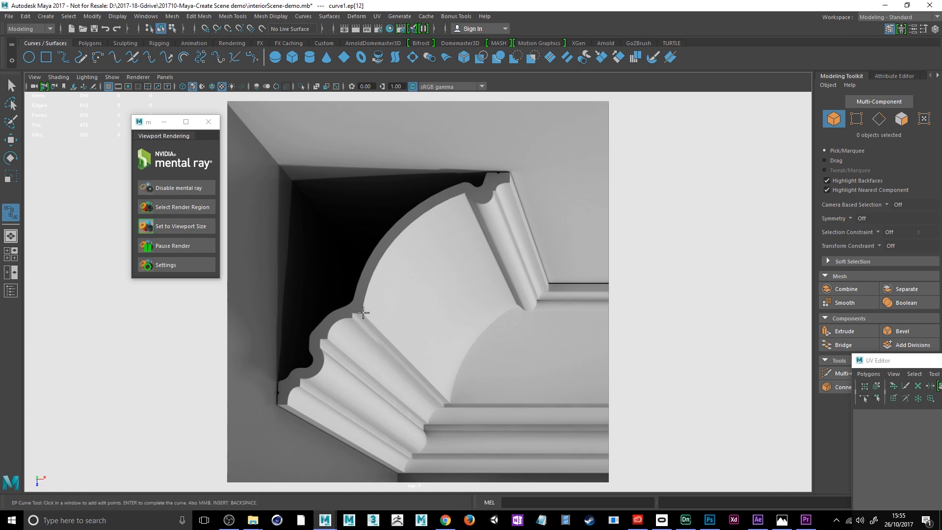
pyautogui.click(353, 313)
pyautogui.click(336, 321)
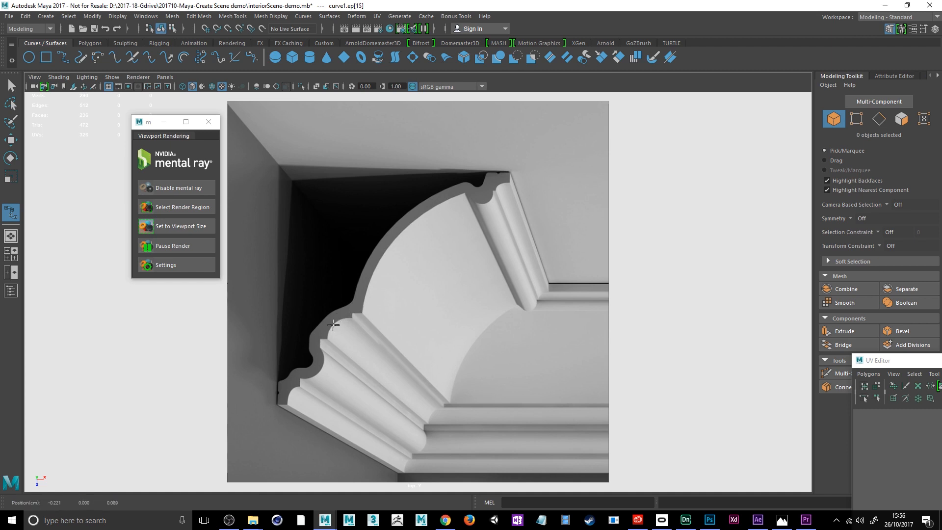
pyautogui.click(324, 339)
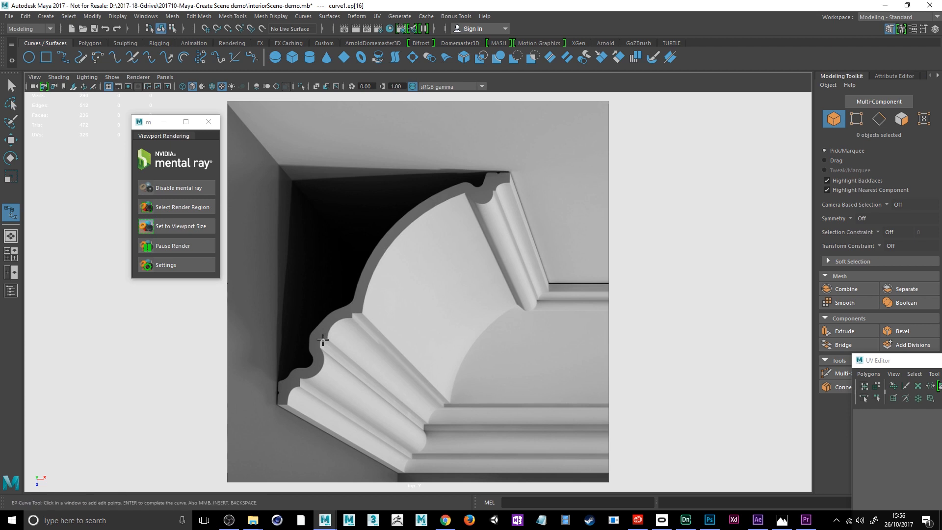
pyautogui.click(320, 340)
pyautogui.click(319, 369)
pyautogui.click(302, 378)
pyautogui.click(292, 392)
pyautogui.click(288, 403)
pyautogui.click(277, 402)
pyautogui.press('Return')
pyautogui.press('w')
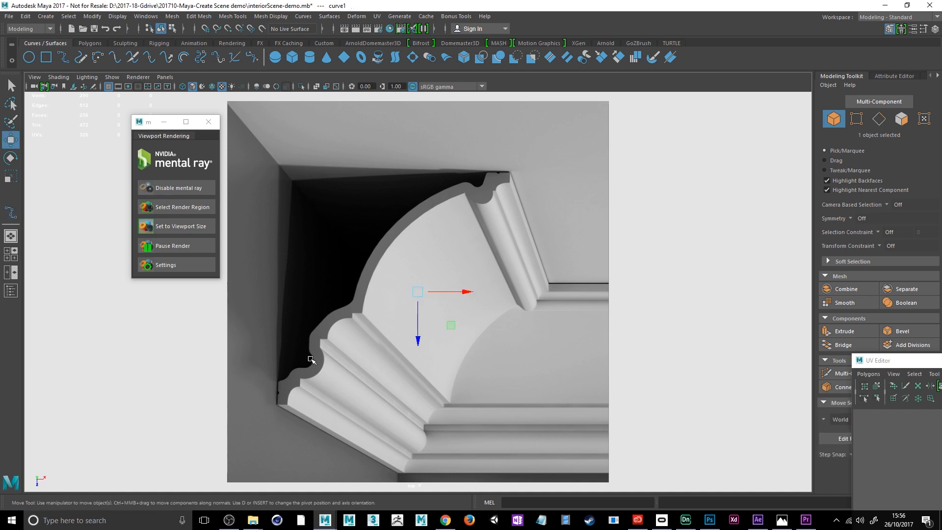
# Return to the four-view layout and examine the traced profile curve's location relative to the room in the perspective view.
pyautogui.scroll(3, 311, 359)
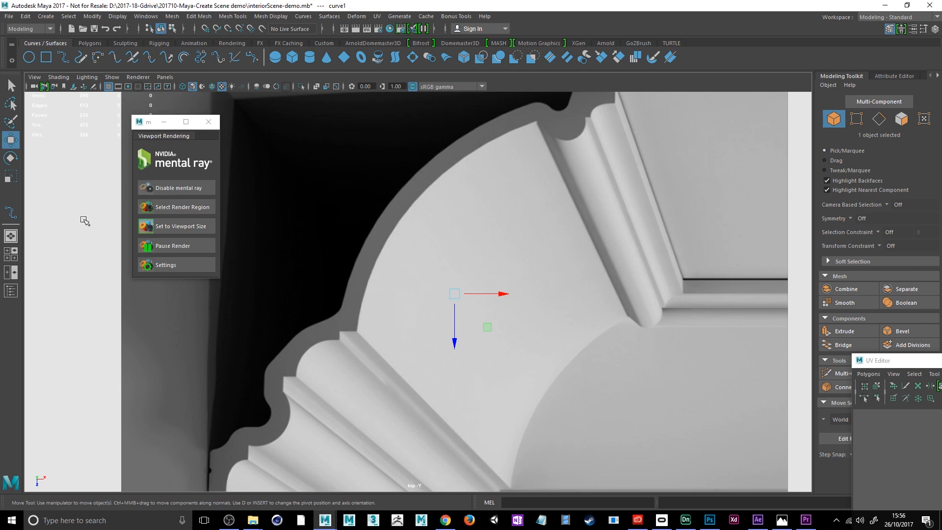
pyautogui.press('space')
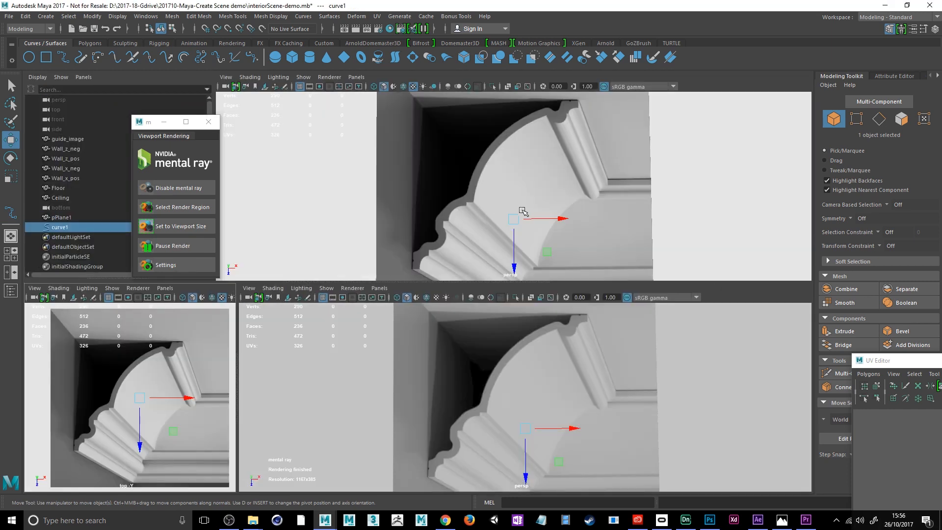
pyautogui.keyDown('alt'); pyautogui.moveTo(527, 218); pyautogui.dragTo(497, 150); pyautogui.keyUp('alt')
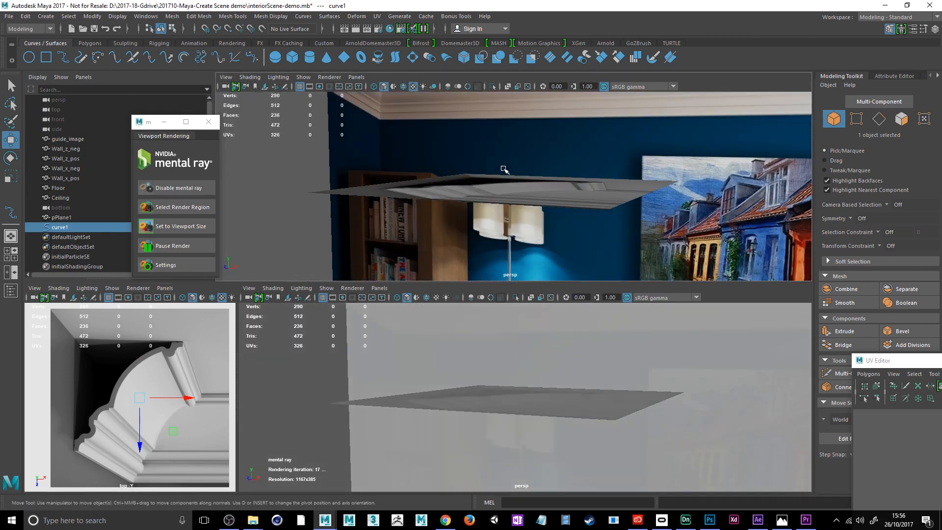
pyautogui.press('f')
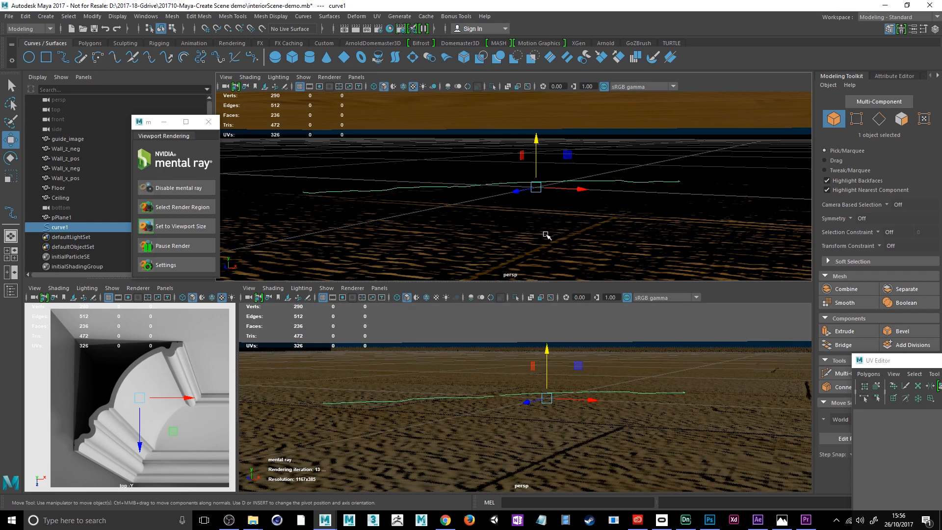
pyautogui.keyDown('alt'); pyautogui.moveTo(546, 235); pyautogui.dragTo(568, 256); pyautogui.keyUp('alt')
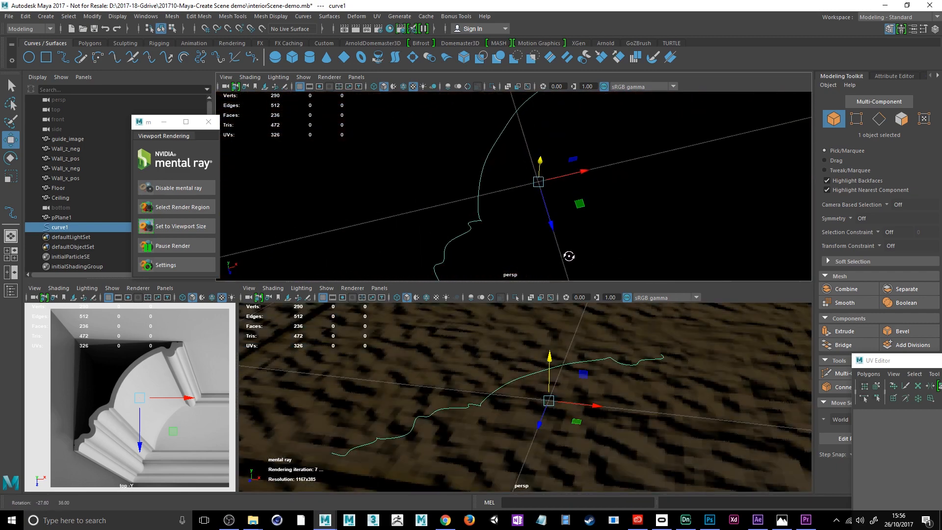
pyautogui.scroll(-4, 529, 215)
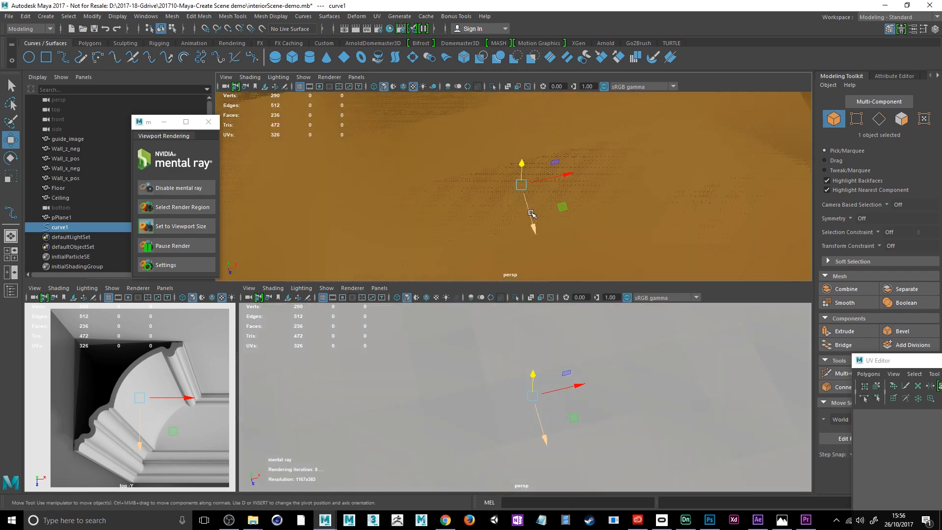
pyautogui.scroll(3, 531, 213)
pyautogui.keyDown('alt'); pyautogui.moveTo(542, 223); pyautogui.dragTo(517, 147); pyautogui.keyUp('alt')
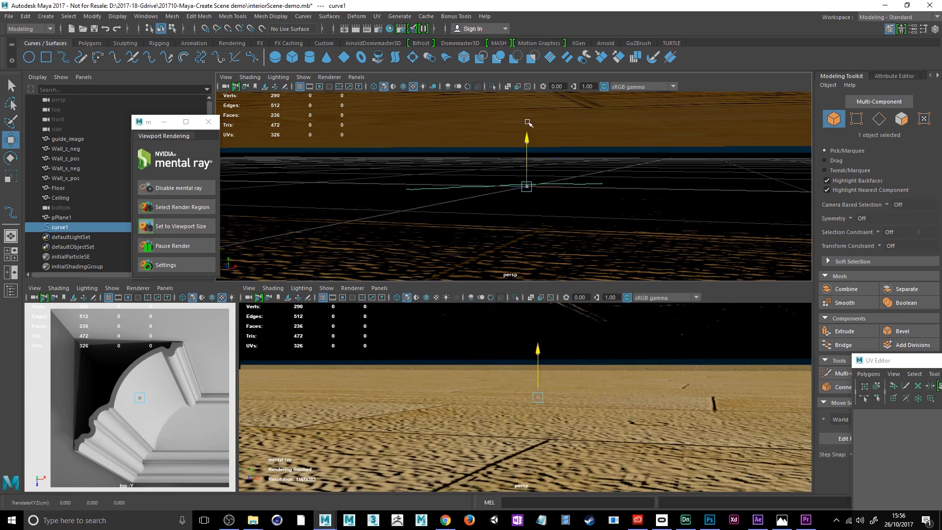
# Raise the profile curve vertically from floor level in the perspective view.
pyautogui.moveTo(528, 122); pyautogui.dragTo(506, 2)
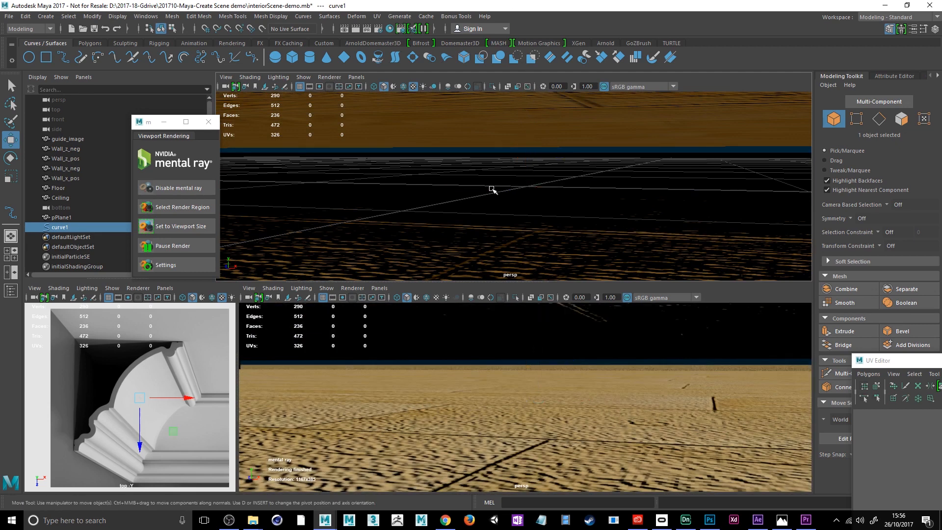
pyautogui.hotkey('ctrl', 'z')
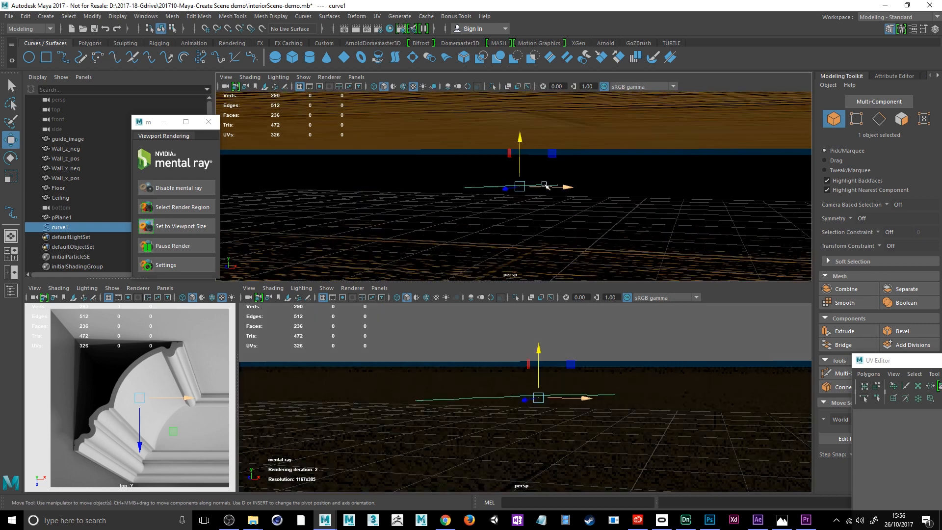
pyautogui.scroll(-15, 544, 185)
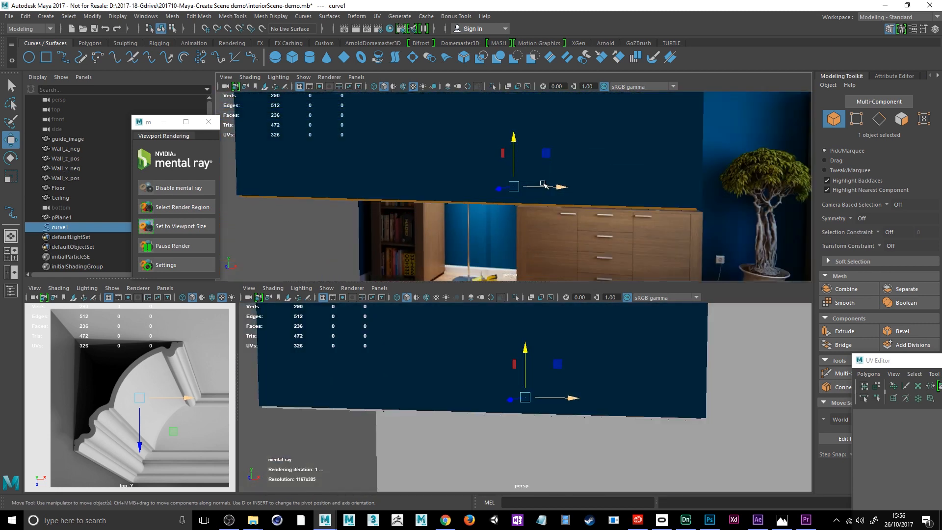
pyautogui.moveTo(514, 142); pyautogui.dragTo(533, 47)
pyautogui.keyDown('alt'); pyautogui.moveTo(496, 151); pyautogui.dragTo(528, 182); pyautogui.keyUp('alt')
pyautogui.scroll(12, 567, 168)
pyautogui.scroll(-8, 527, 187)
pyautogui.scroll(-6, 522, 183)
# Create a display layer from the Wall_z_pos wall and set the layer to template mode.
pyautogui.click(513, 174)
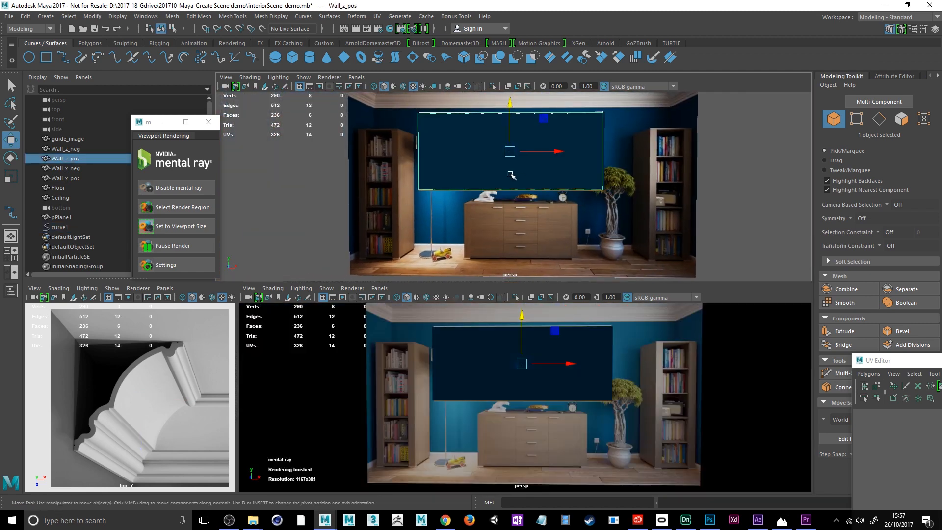
pyautogui.click(935, 28)
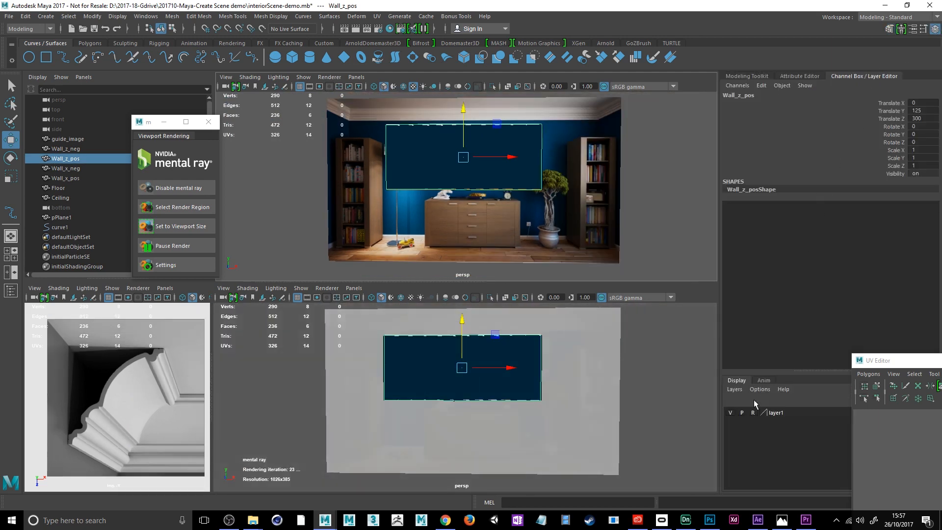
pyautogui.click(734, 390)
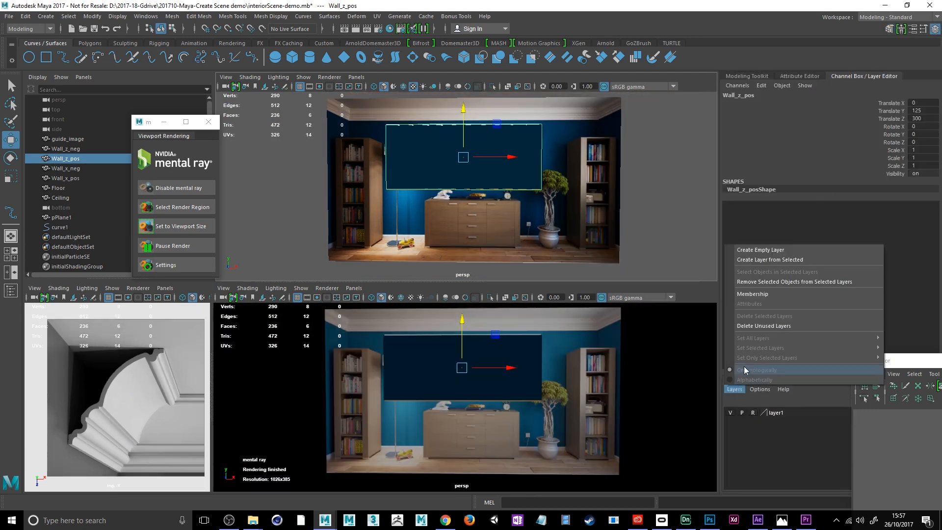
pyautogui.click(756, 260)
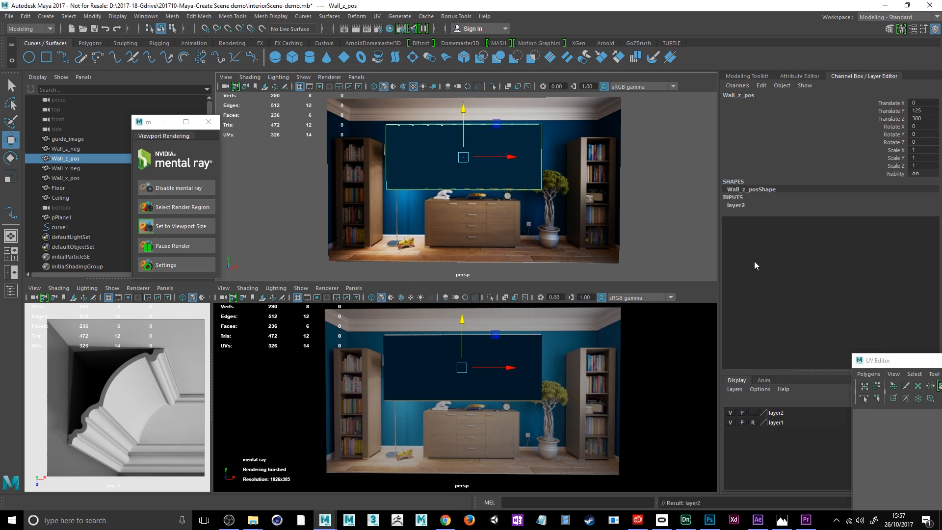
pyautogui.click(754, 413)
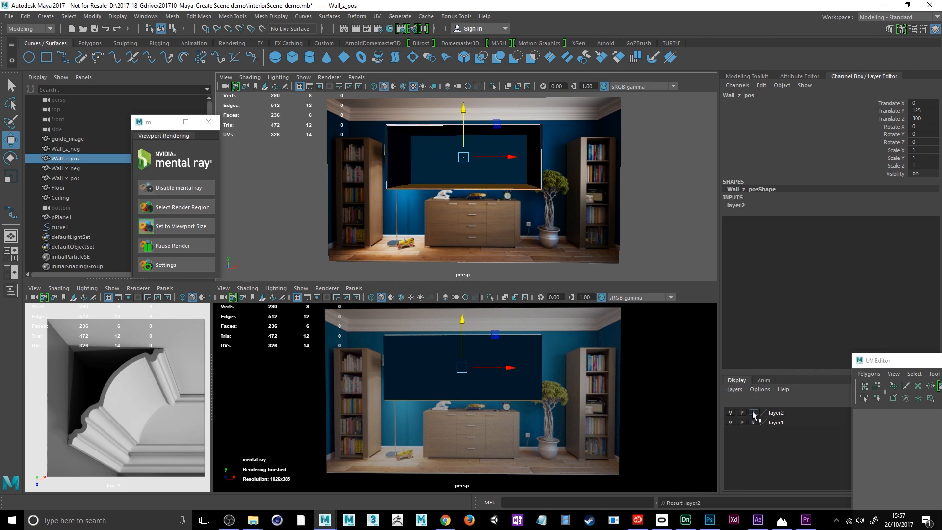
pyautogui.click(753, 414)
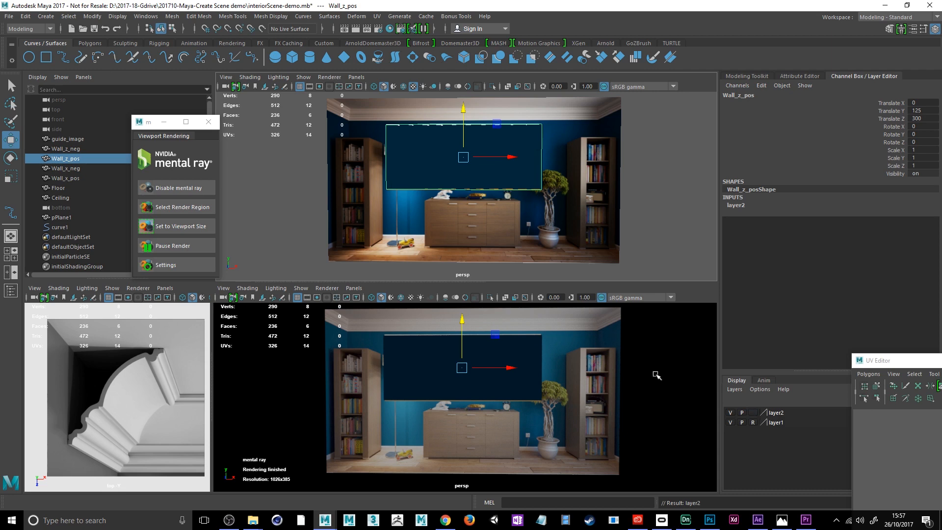
pyautogui.click(754, 414)
# Move the Wall_z_pos wall straight up to a Translate Y of 196.
pyautogui.scroll(2, 491, 183)
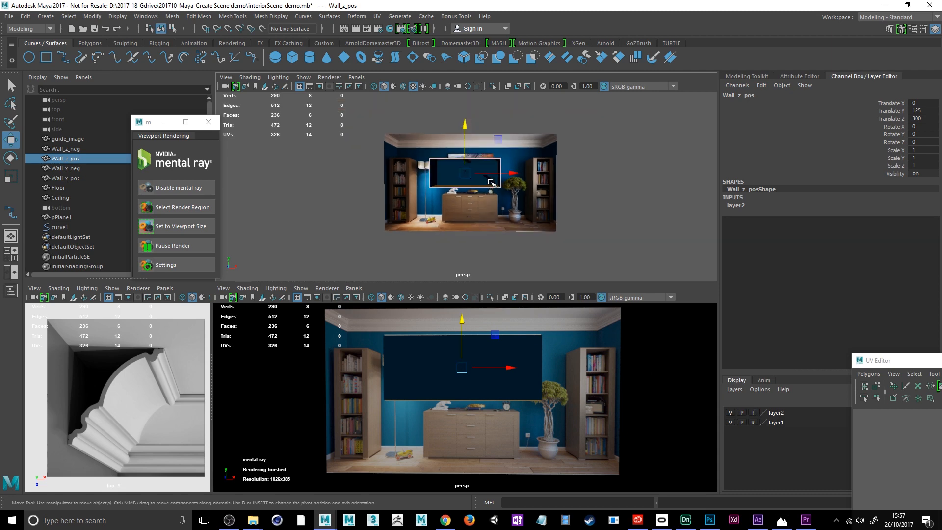
pyautogui.scroll(4, 490, 182)
pyautogui.keyDown('alt'); pyautogui.moveTo(485, 158); pyautogui.dragTo(479, 269, button='middle'); pyautogui.keyUp('alt')
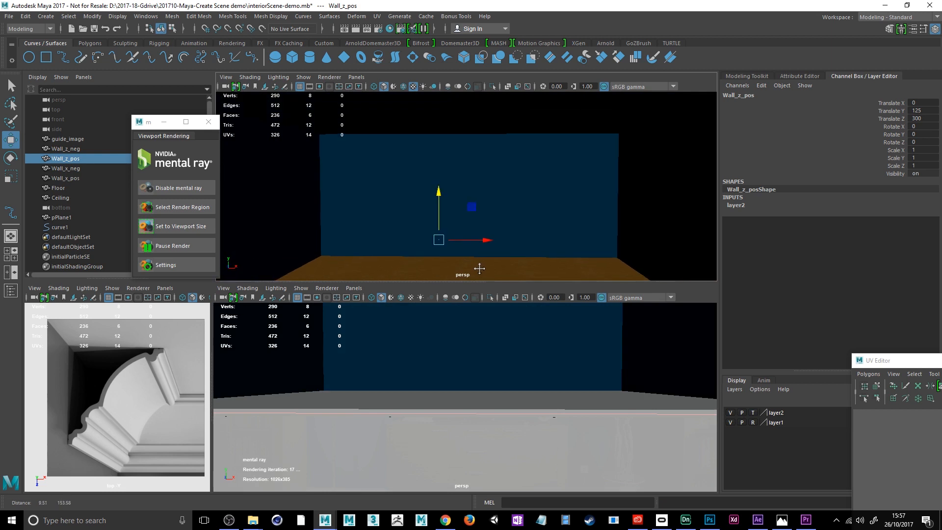
pyautogui.moveTo(437, 190); pyautogui.dragTo(439, 98)
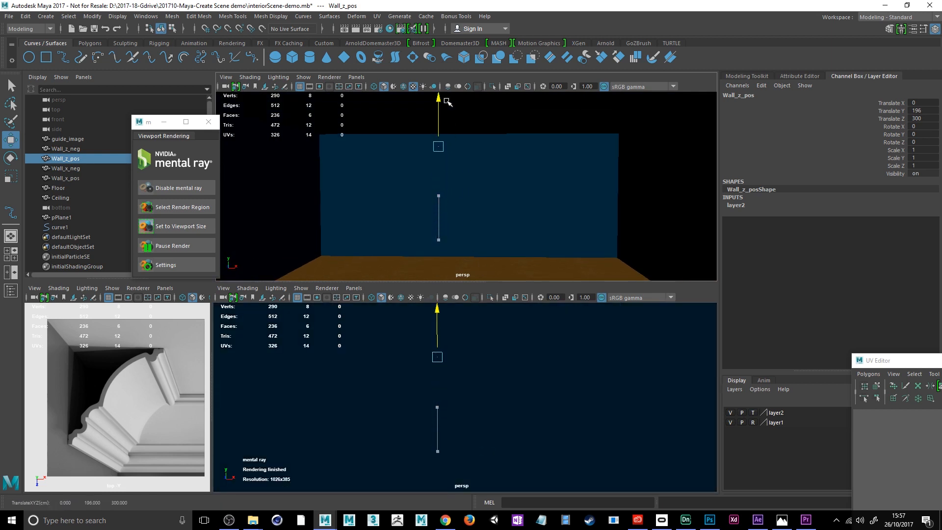
# Scale the Wall_z_pos wall up uniformly to 1.653.
pyautogui.click(10, 175)
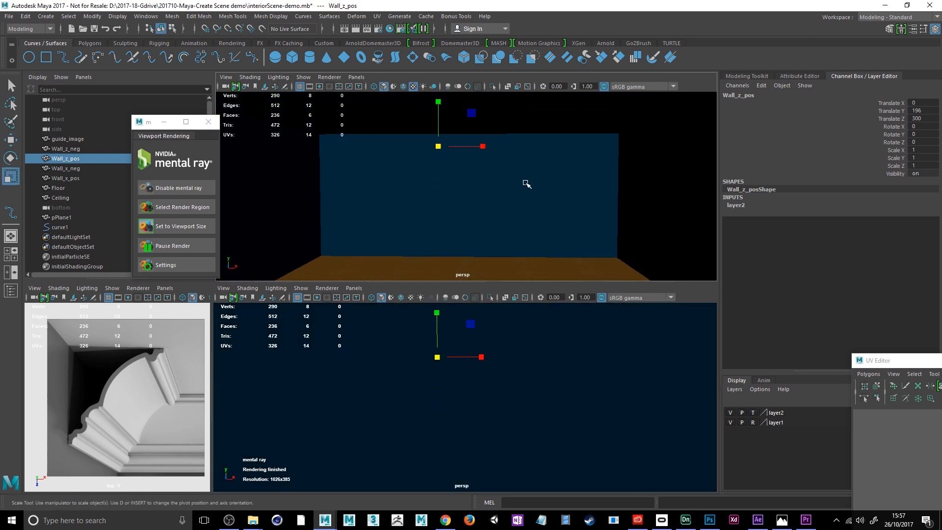
pyautogui.moveTo(439, 146); pyautogui.dragTo(695, 326)
pyautogui.click(11, 158)
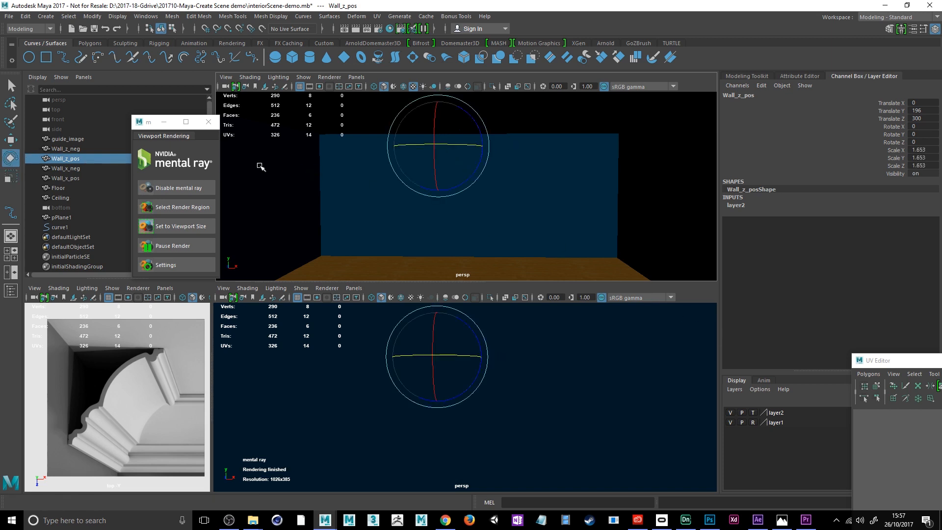
pyautogui.moveTo(457, 141); pyautogui.dragTo(467, 205)
pyautogui.scroll(-5, 457, 231)
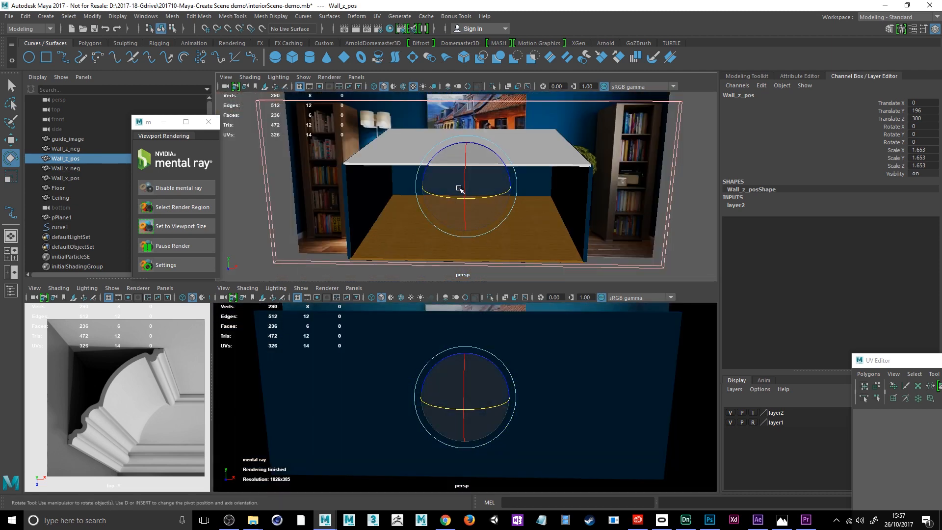
pyautogui.press('f')
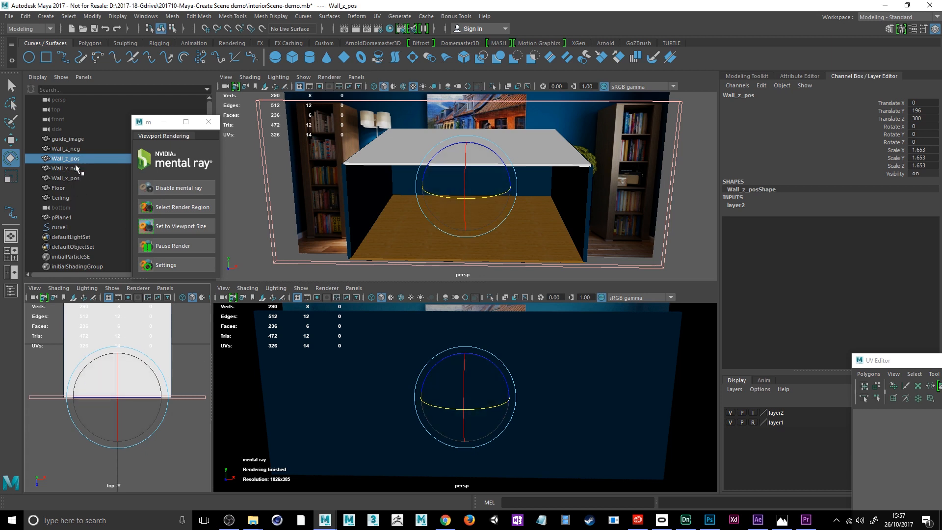
# Add the Ceiling object that blocks the view of curve1 to the template display layer layer2.
pyautogui.click(63, 228)
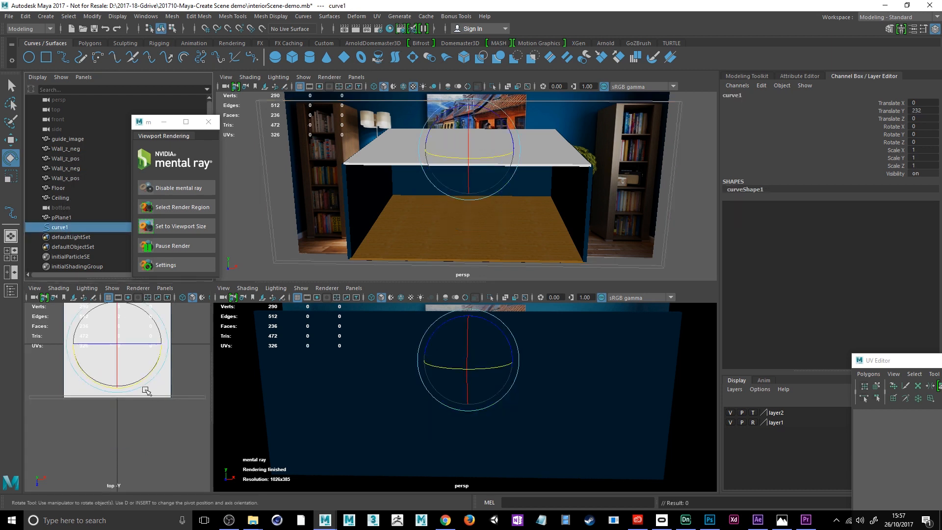
pyautogui.hotkey('shift', 'f')
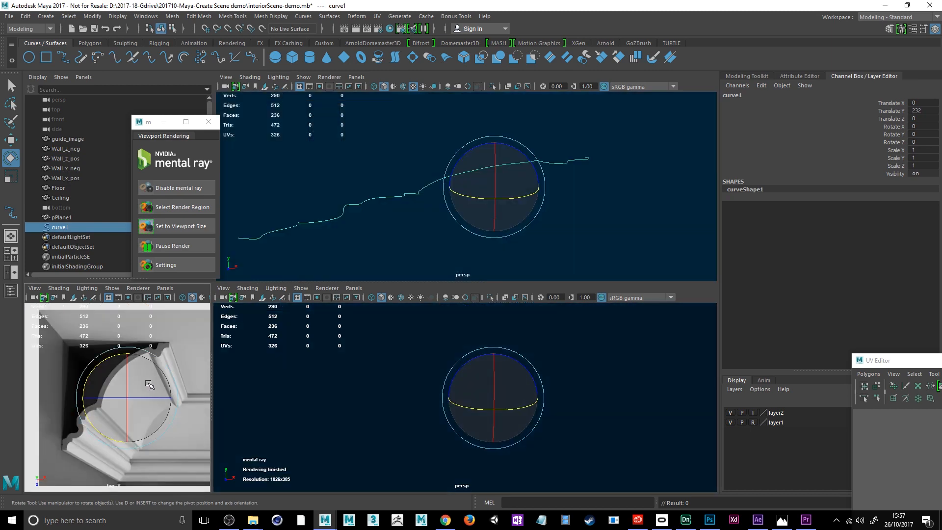
pyautogui.keyDown('alt'); pyautogui.moveTo(417, 215); pyautogui.dragTo(463, 248); pyautogui.keyUp('alt')
pyautogui.scroll(3, 462, 249)
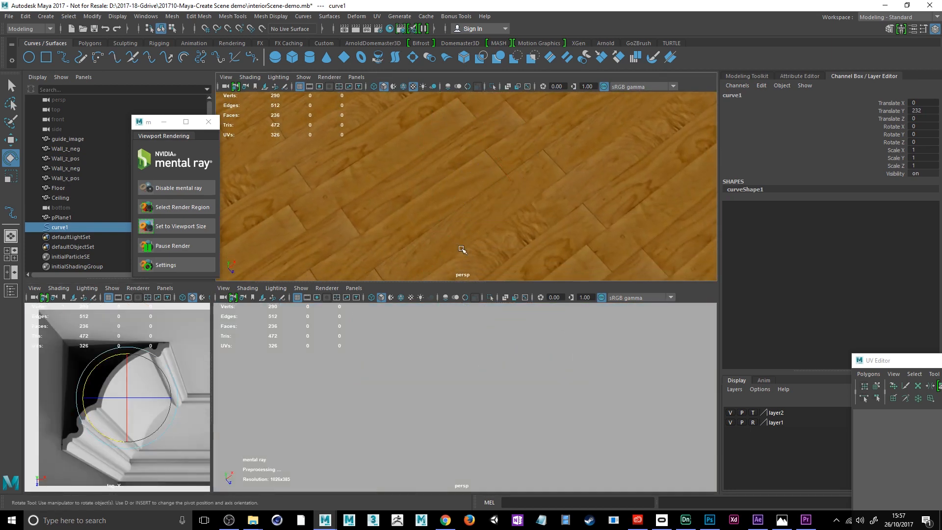
pyautogui.press('f')
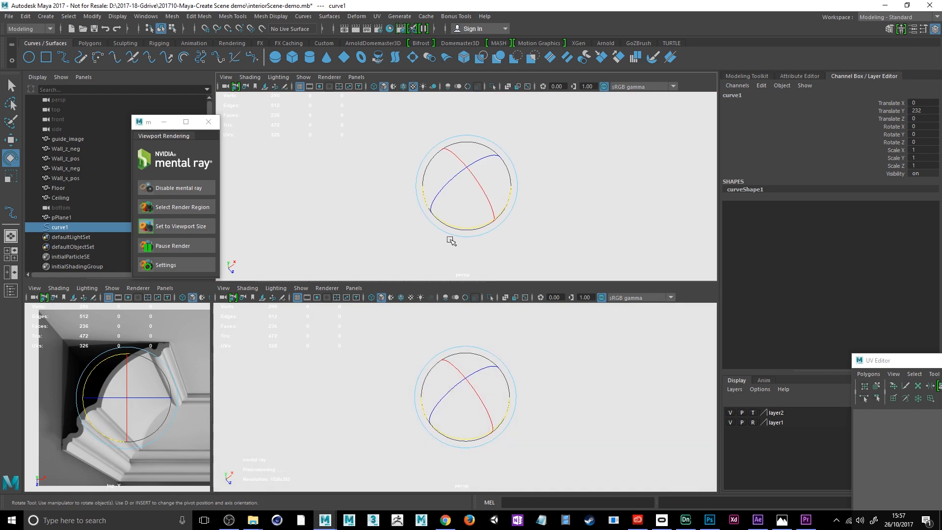
pyautogui.click(595, 239)
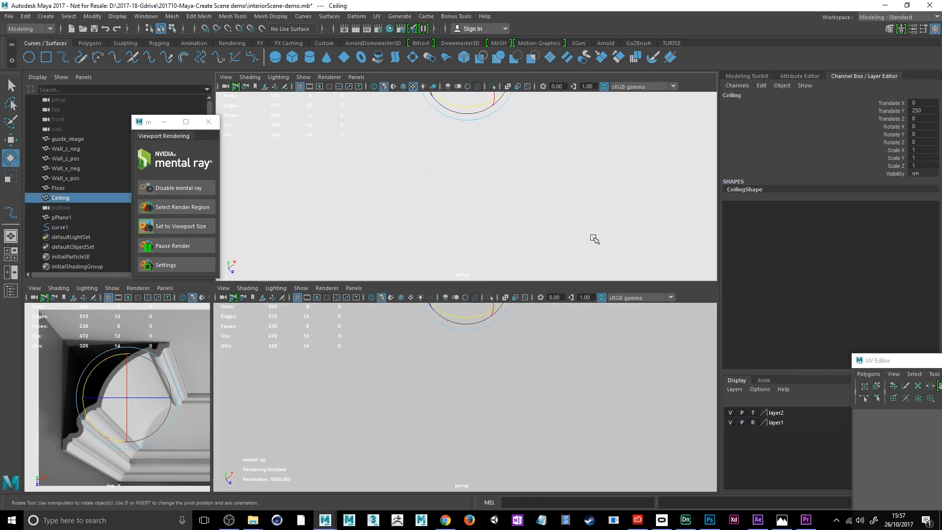
pyautogui.click(785, 415)
pyautogui.rightClick(787, 413)
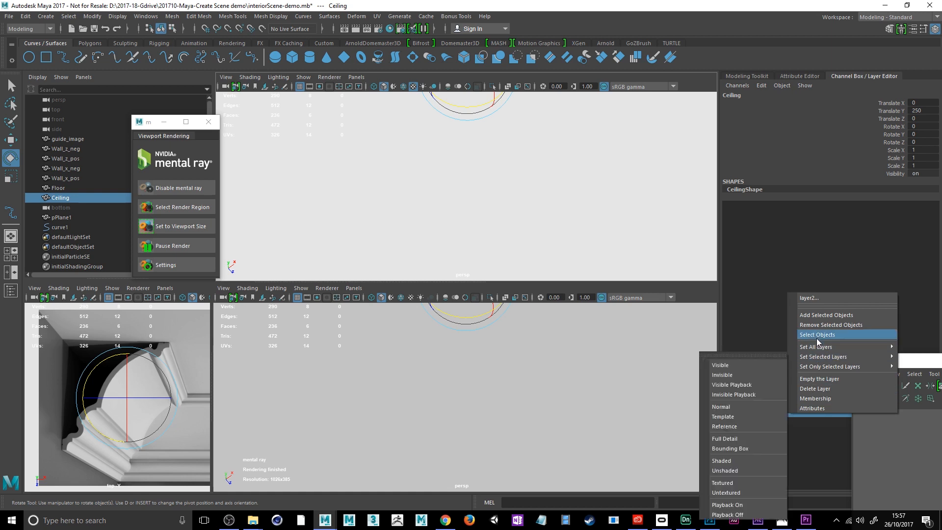
pyautogui.click(820, 316)
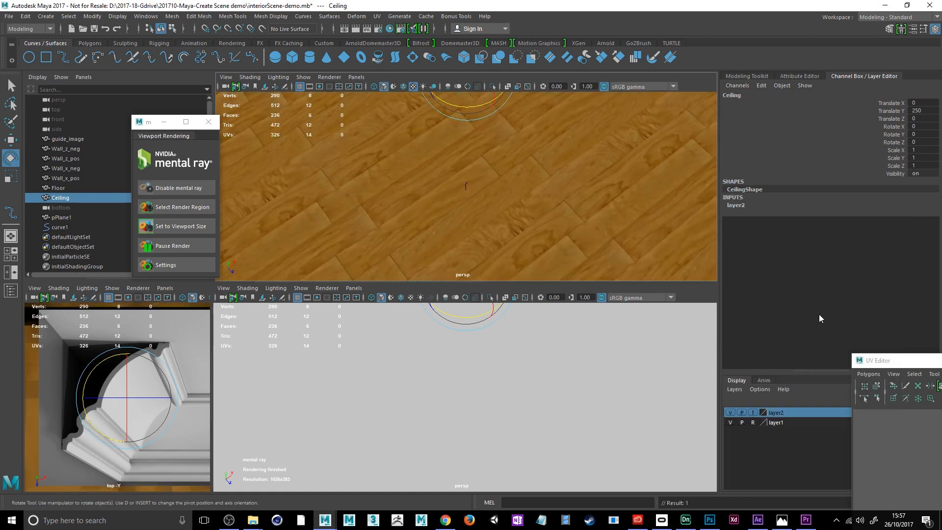
# Rename display layer layer2 as hidden, keeping its Template display type.
pyautogui.doubleClick(779, 417)
pyautogui.moveTo(400, 195); pyautogui.dragTo(361, 184)
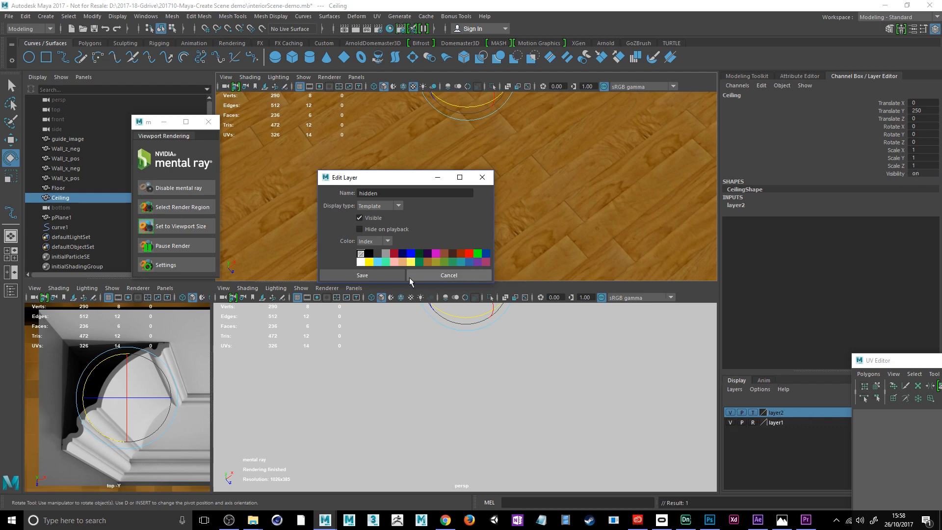
pyautogui.click(363, 274)
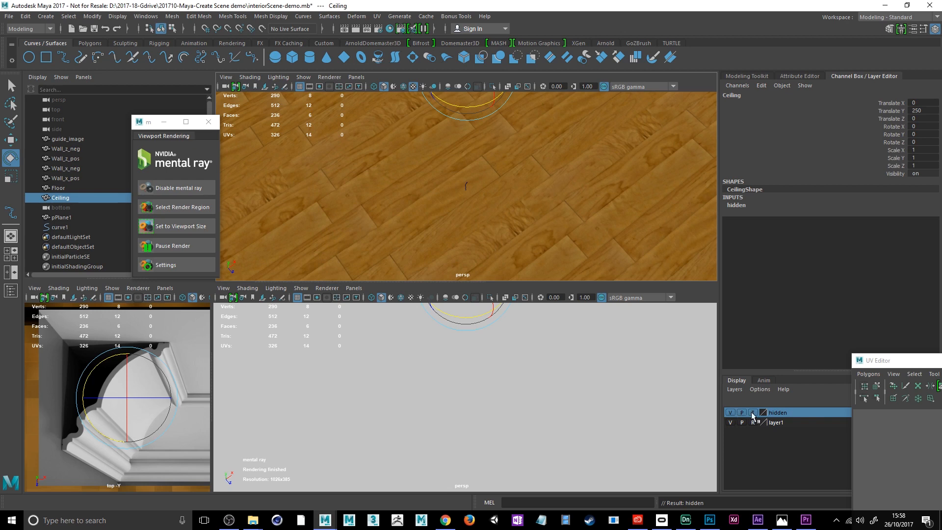
# Scale the cornice profile curve1 up uniformly to 13.688.
pyautogui.moveTo(485, 198)
pyautogui.keyDown('alt'); pyautogui.mouseDown()
pyautogui.moveTo(462, 181)
pyautogui.moveTo(482, 187)
pyautogui.mouseUp(); pyautogui.keyUp('alt')
pyautogui.click(60, 228)
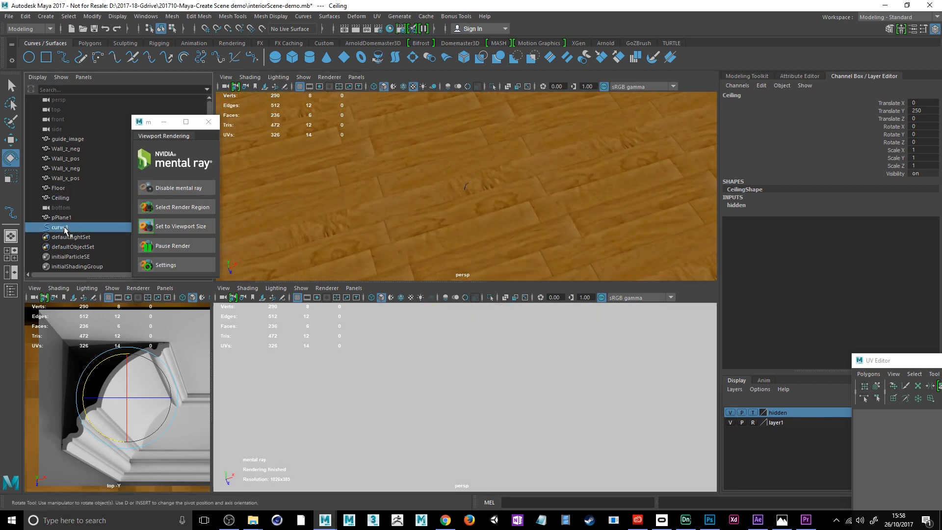
pyautogui.click(11, 176)
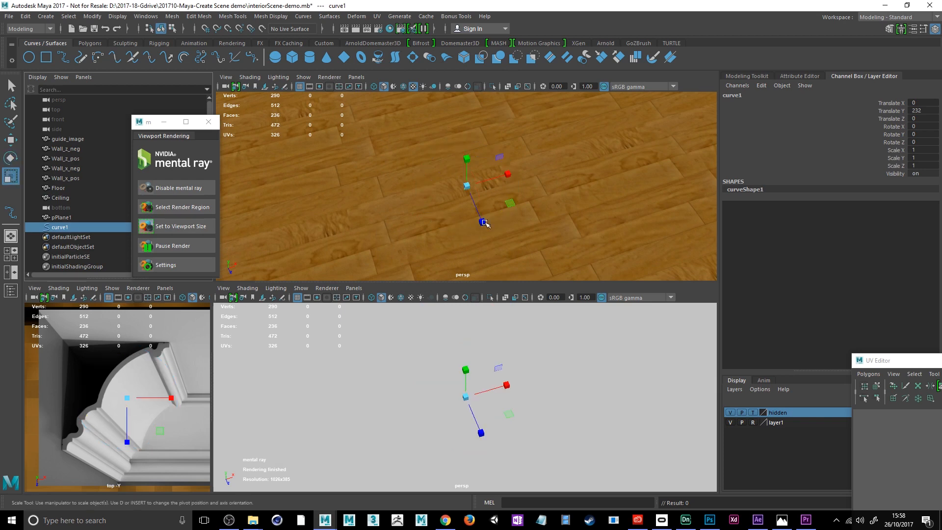
pyautogui.moveTo(467, 186); pyautogui.dragTo(599, 200)
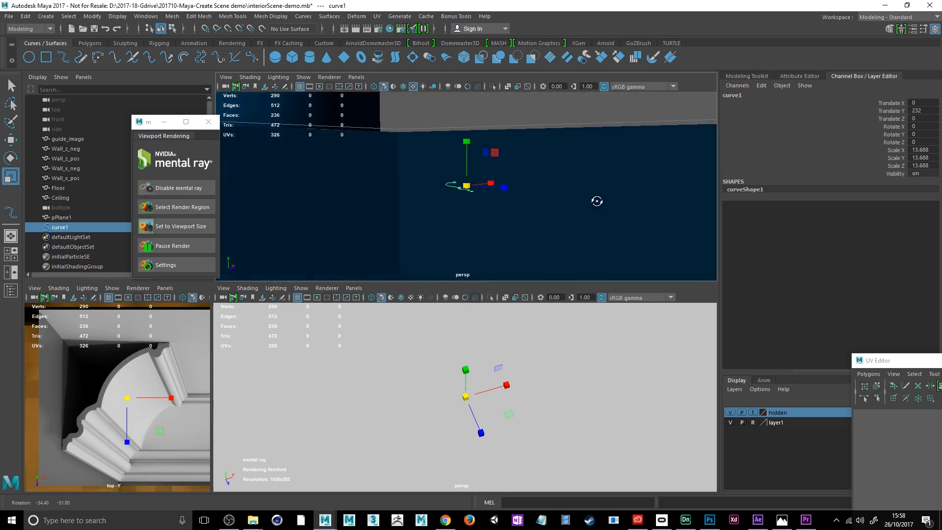
pyautogui.keyDown('alt'); pyautogui.moveTo(499, 197); pyautogui.dragTo(450, 231); pyautogui.keyUp('alt')
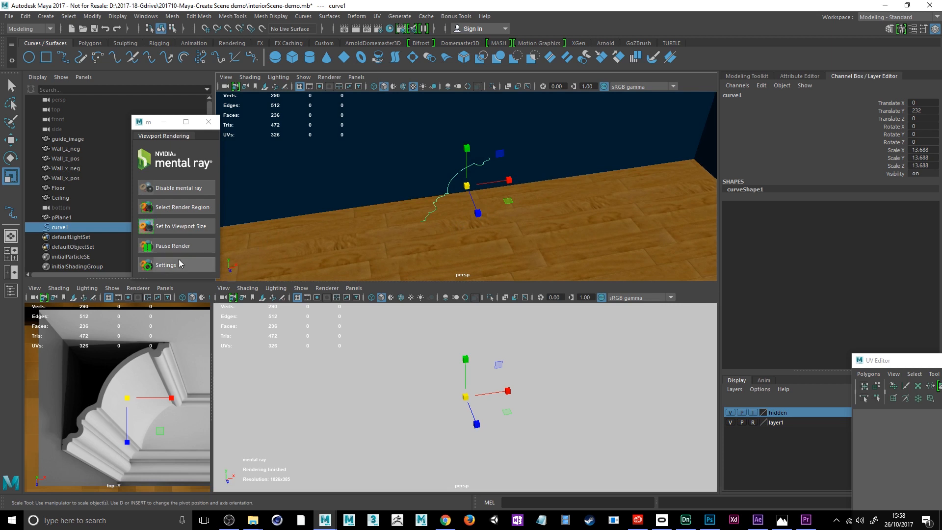
# Stand the profile curve upright by setting its Rotate Z to 90 and Rotate Y to -90.
pyautogui.click(925, 142)
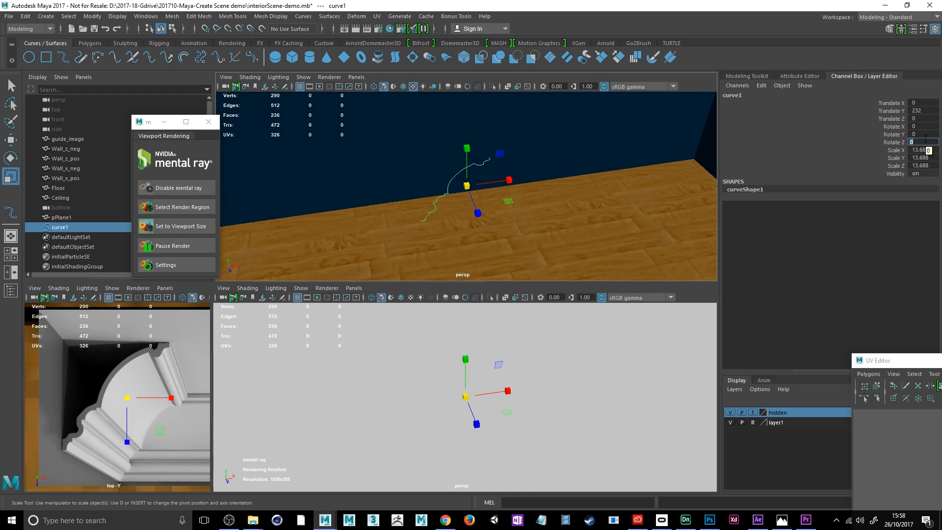
pyautogui.write('90')
pyautogui.press('Return')
pyautogui.keyDown('alt'); pyautogui.moveTo(559, 195); pyautogui.dragTo(631, 174); pyautogui.keyUp('alt')
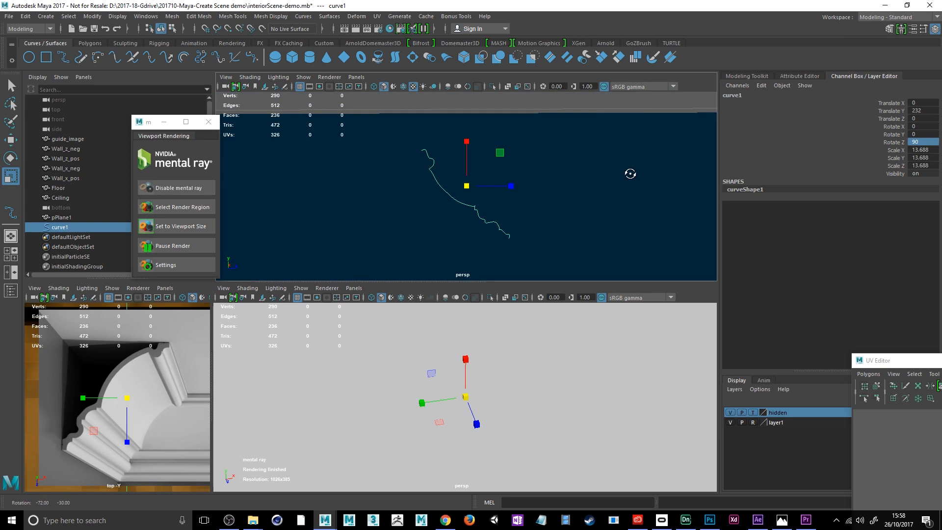
pyautogui.keyDown('alt'); pyautogui.moveTo(630, 174); pyautogui.dragTo(631, 178); pyautogui.keyUp('alt')
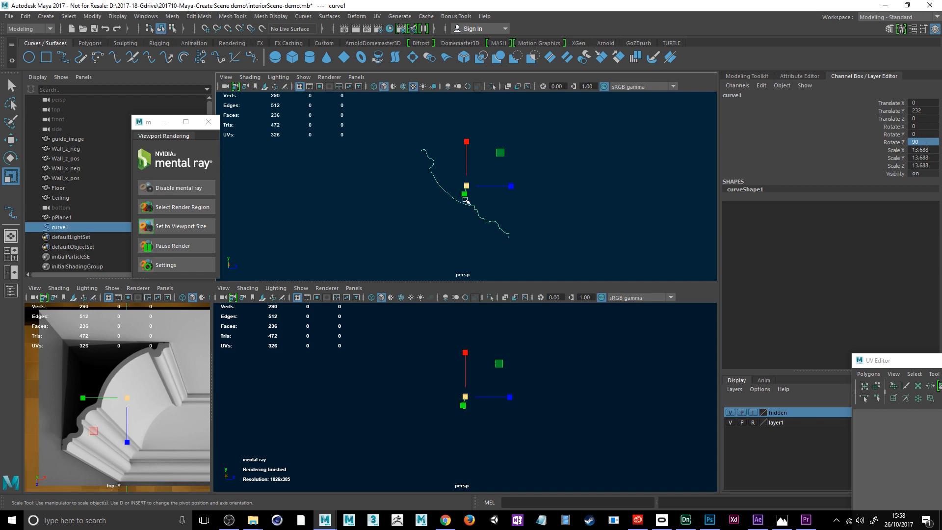
pyautogui.click(919, 133)
pyautogui.write('90')
pyautogui.press('Return')
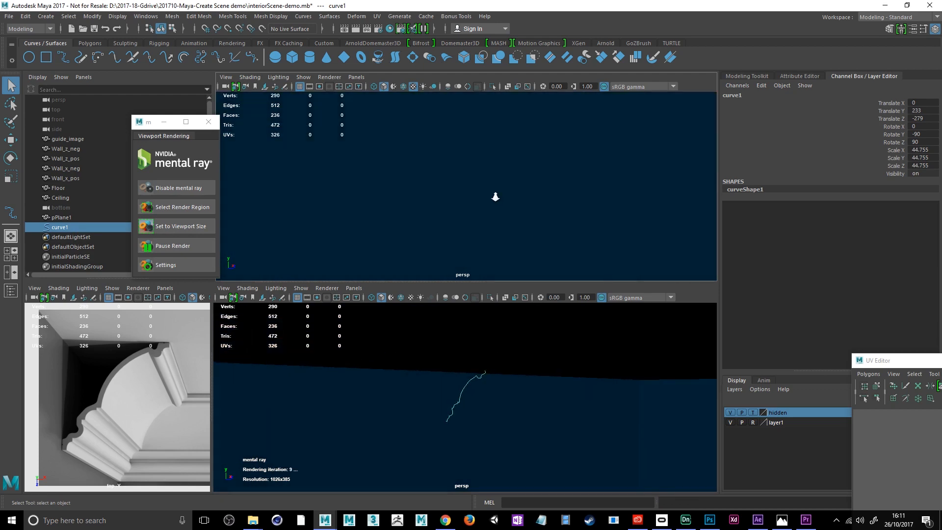
# Draw a straight two-point EP curve at floor level across the room's open side, extending past both side walls.
pyautogui.scroll(-10, 492, 195)
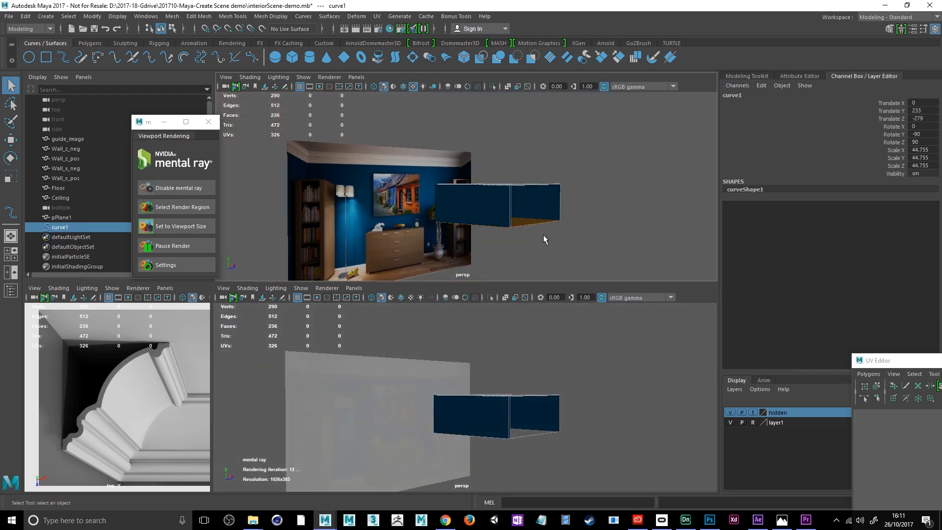
pyautogui.keyDown('alt'); pyautogui.moveTo(543, 235); pyautogui.dragTo(486, 297); pyautogui.keyUp('alt')
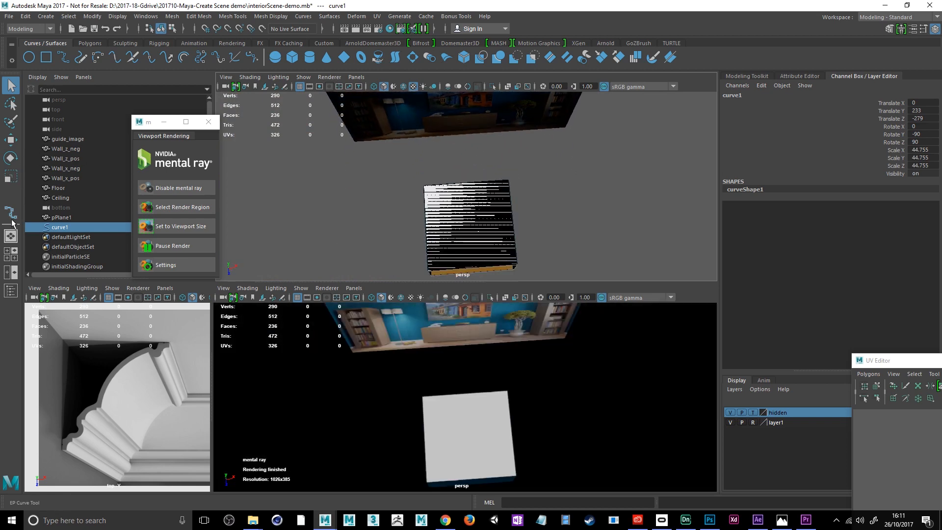
pyautogui.click(66, 57)
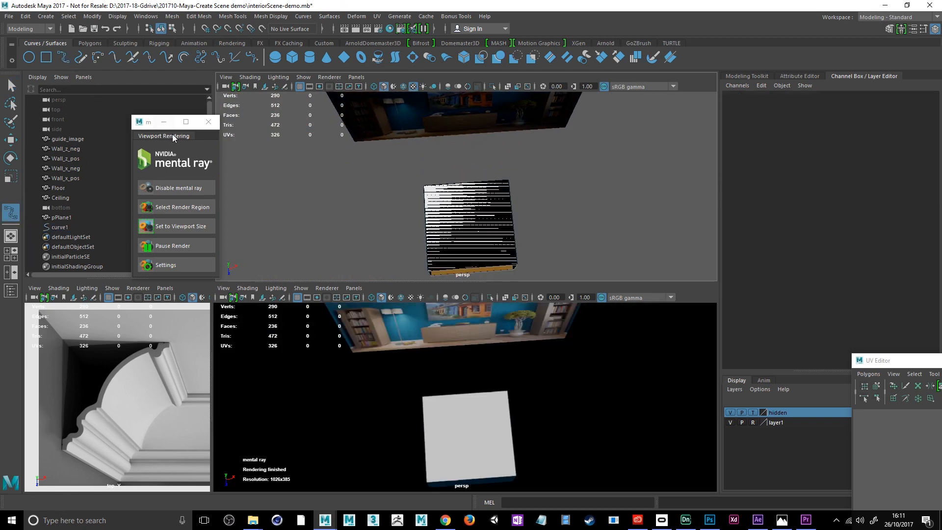
pyautogui.click(409, 266)
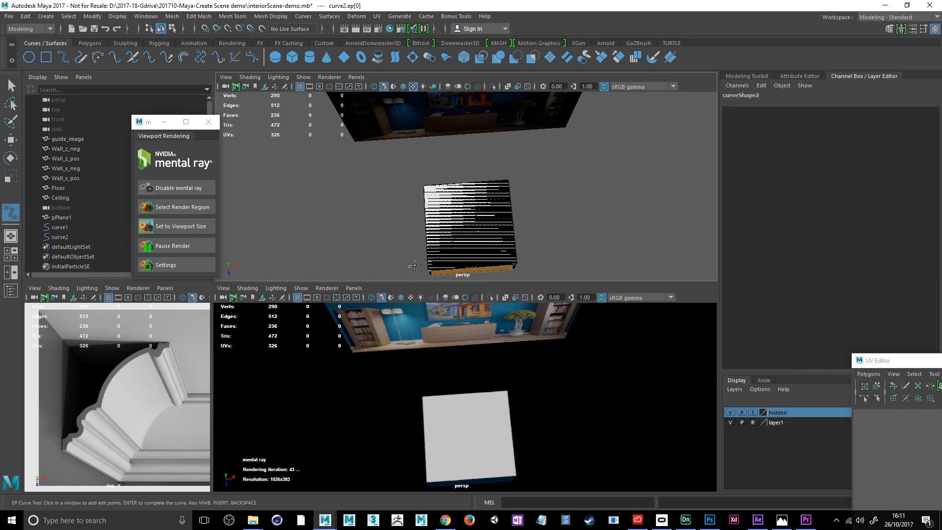
pyautogui.click(539, 257)
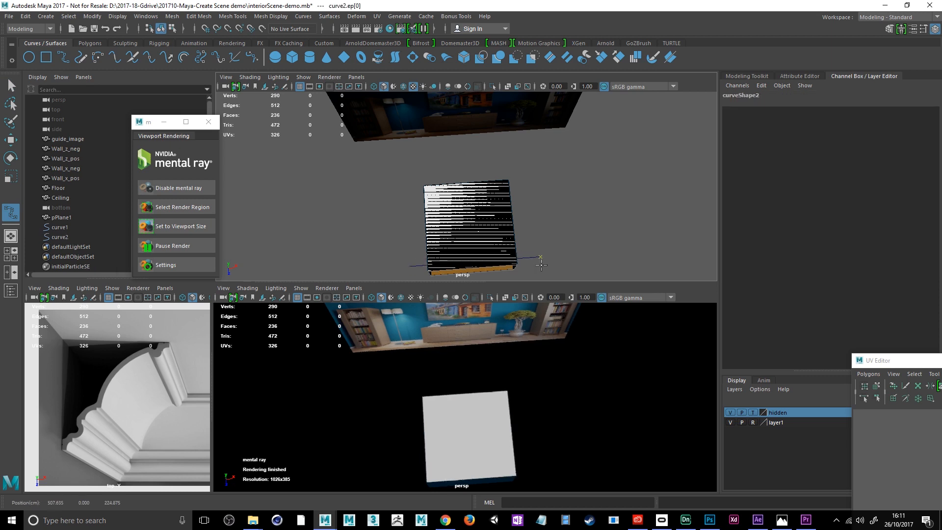
pyautogui.moveTo(544, 270); pyautogui.dragTo(508, 216)
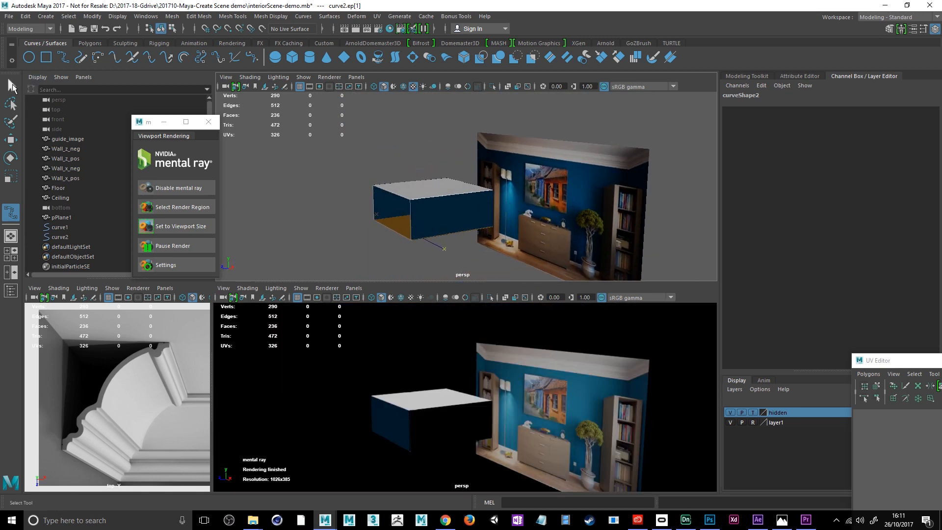
pyautogui.click(12, 87)
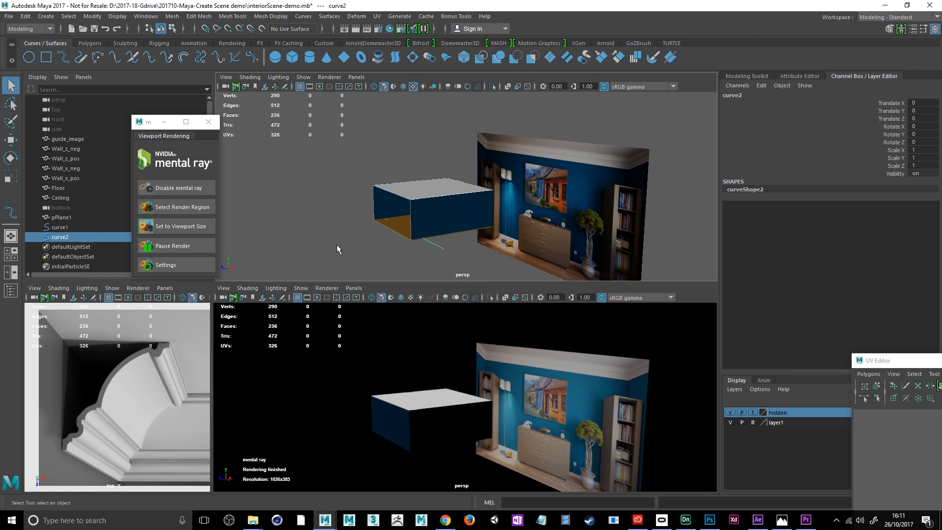
# Move the new straight curve2 across the room to a Translate Z of -496 and center its pivot.
pyautogui.click(10, 140)
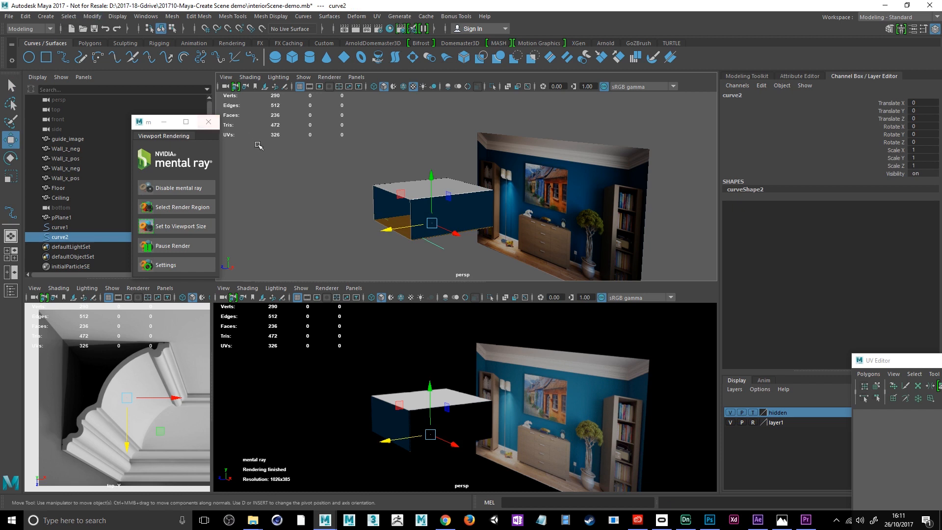
pyautogui.keyDown('alt'); pyautogui.moveTo(287, 193); pyautogui.dragTo(445, 220); pyautogui.keyUp('alt')
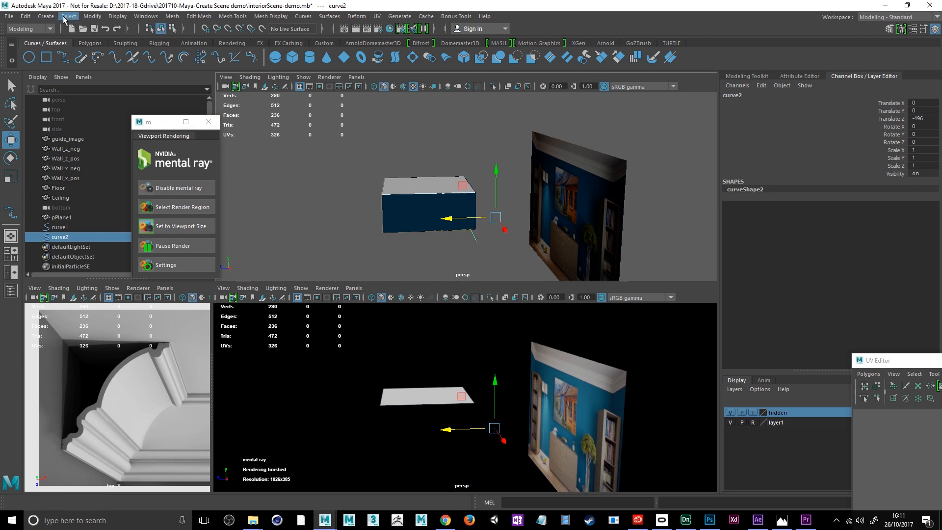
pyautogui.click(93, 16)
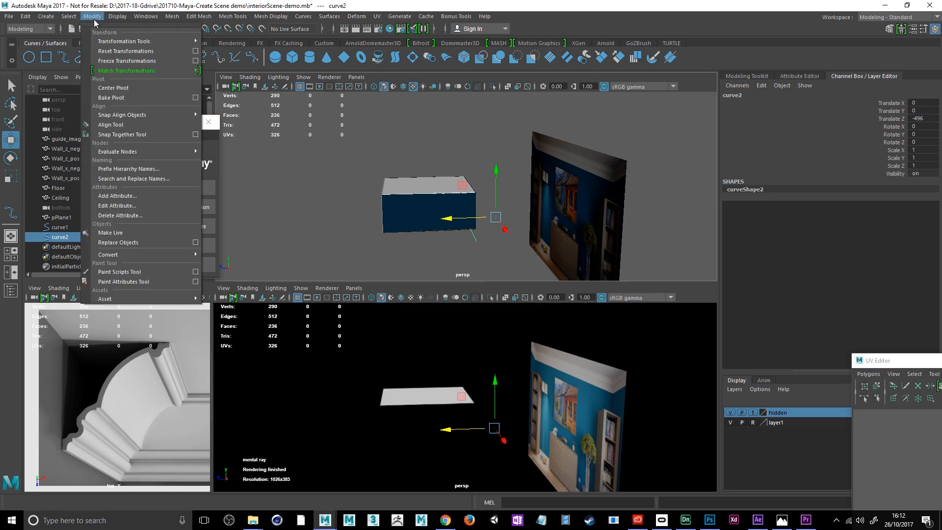
pyautogui.click(105, 89)
# Raise curve2 to the upper edge of the wall beside the profile curve, at Translate Y 236 and Translate Z -506.875.
pyautogui.moveTo(459, 184); pyautogui.dragTo(474, 151)
pyautogui.keyDown('alt'); pyautogui.moveTo(457, 227); pyautogui.dragTo(547, 210); pyautogui.keyUp('alt')
pyautogui.scroll(5, 455, 202)
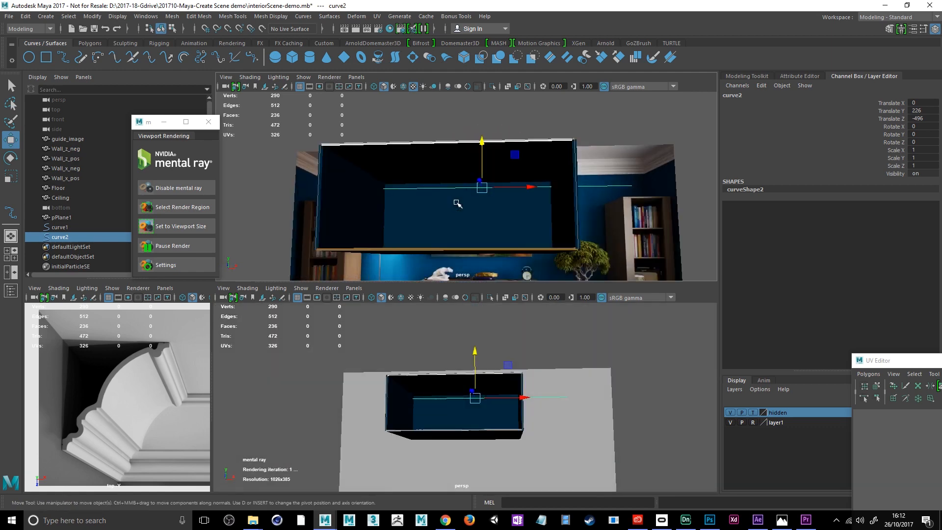
pyautogui.keyDown('alt'); pyautogui.moveTo(438, 216); pyautogui.dragTo(544, 225); pyautogui.keyUp('alt')
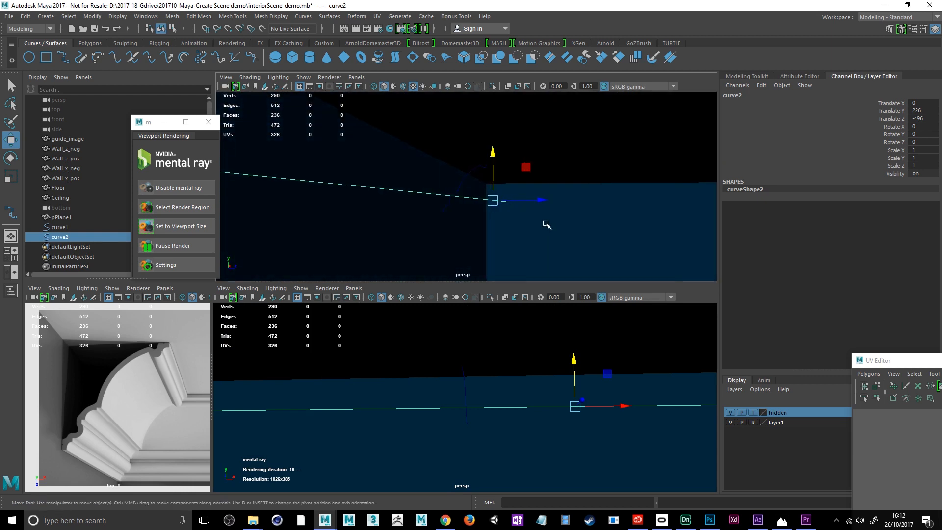
pyautogui.moveTo(495, 154); pyautogui.dragTo(499, 182)
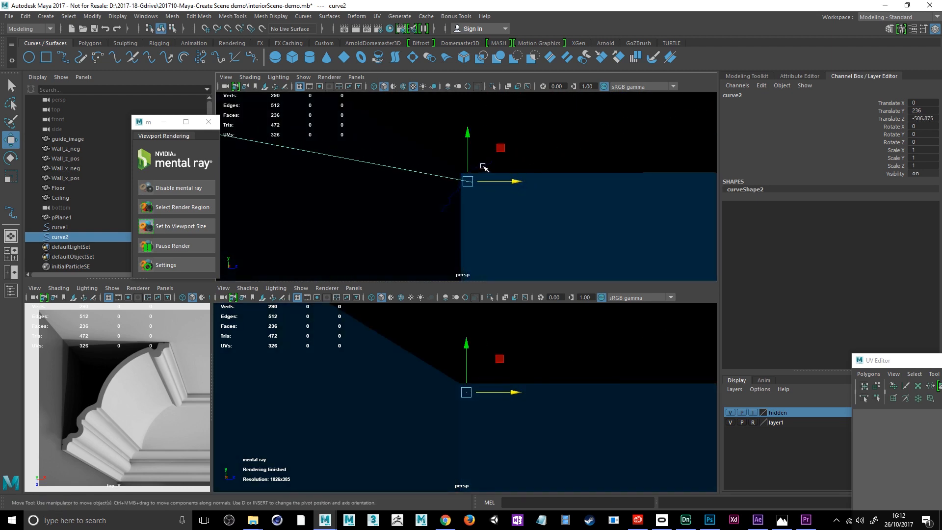
# Reset the Extrude options to their defaults and extrude the cornice profile curve1 along the straight path curve2 as a tube.
pyautogui.click(484, 168)
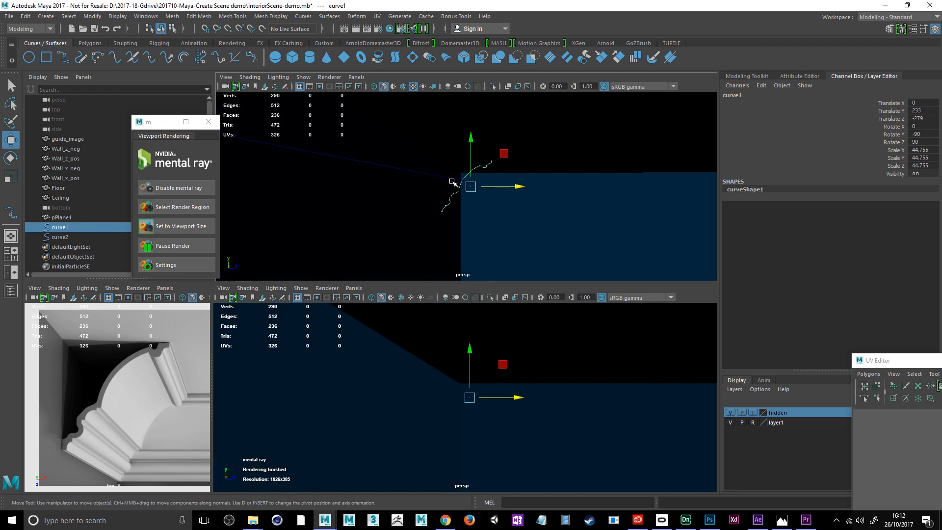
pyautogui.keyDown('ctrl'); pyautogui.click(66, 238); pyautogui.keyUp('ctrl')
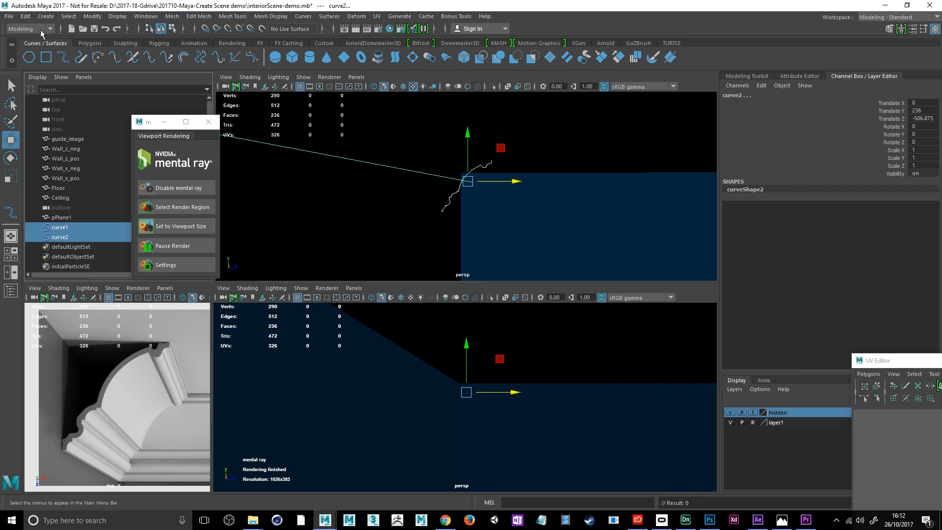
pyautogui.click(332, 19)
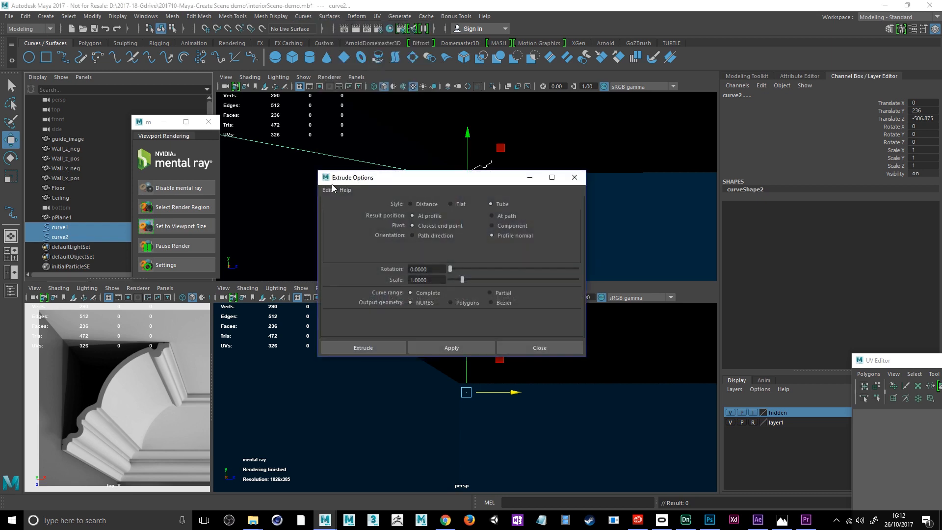
pyautogui.click(329, 189)
pyautogui.click(334, 211)
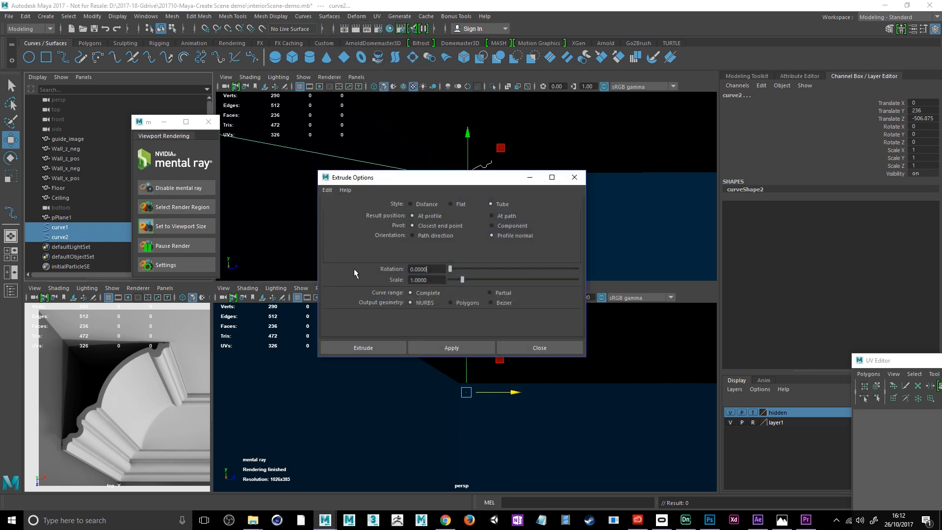
pyautogui.click(387, 346)
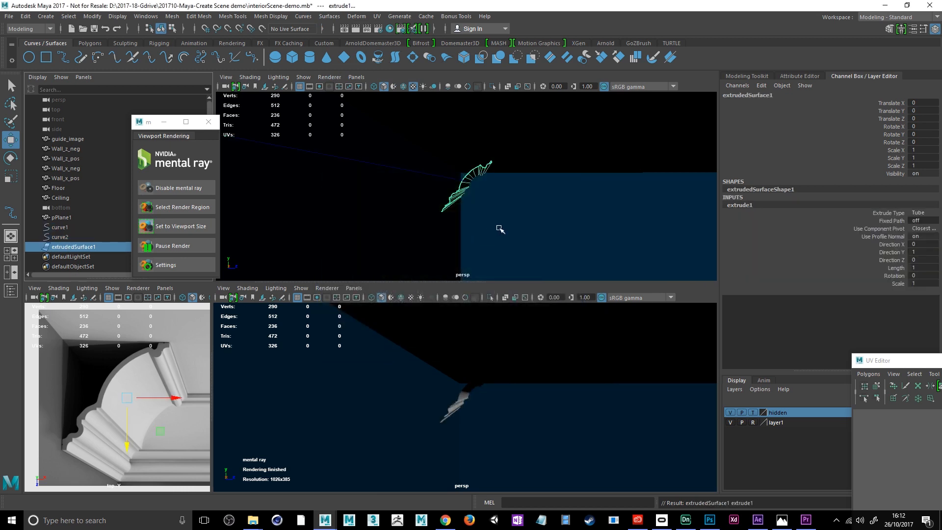
# Move the extruded cornice sideways to a Translate X of -375 so it spans the full width of the back wall.
pyautogui.keyDown('alt'); pyautogui.moveTo(509, 232); pyautogui.dragTo(402, 216); pyautogui.keyUp('alt')
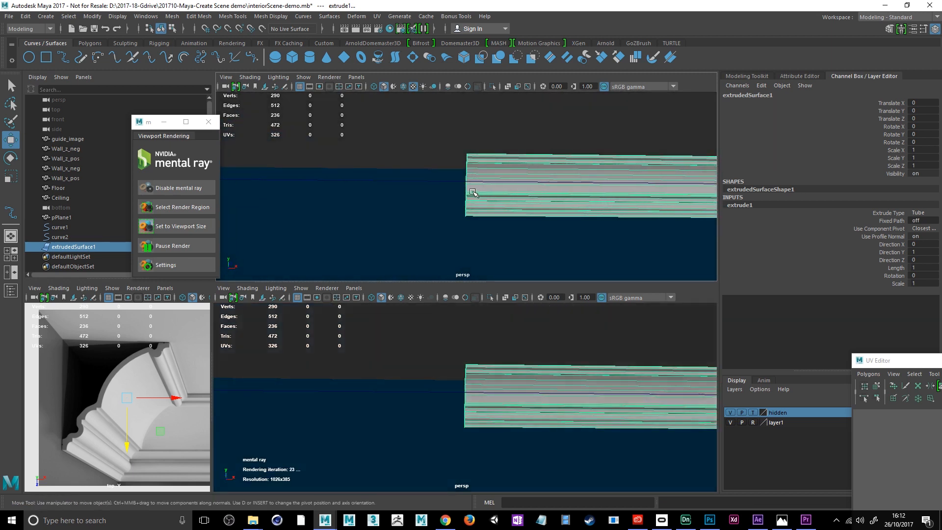
pyautogui.scroll(-5, 489, 196)
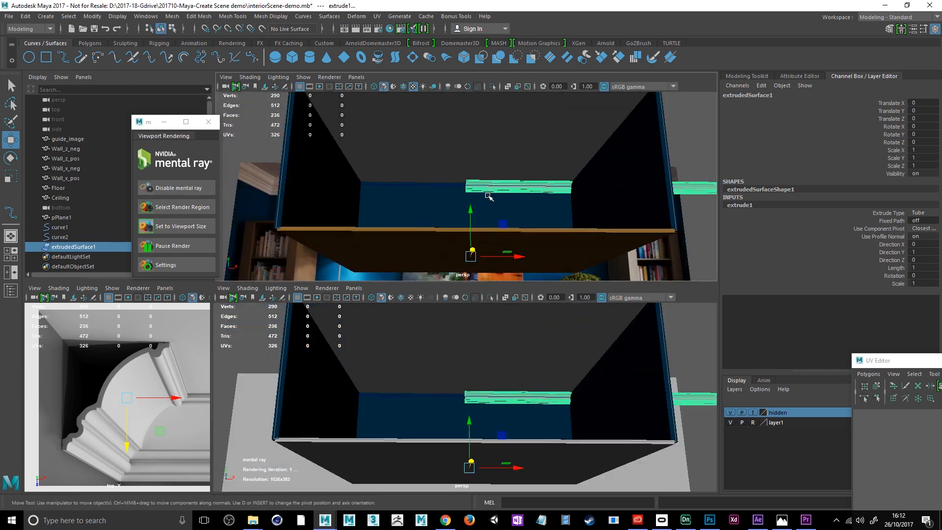
pyautogui.scroll(-3, 489, 196)
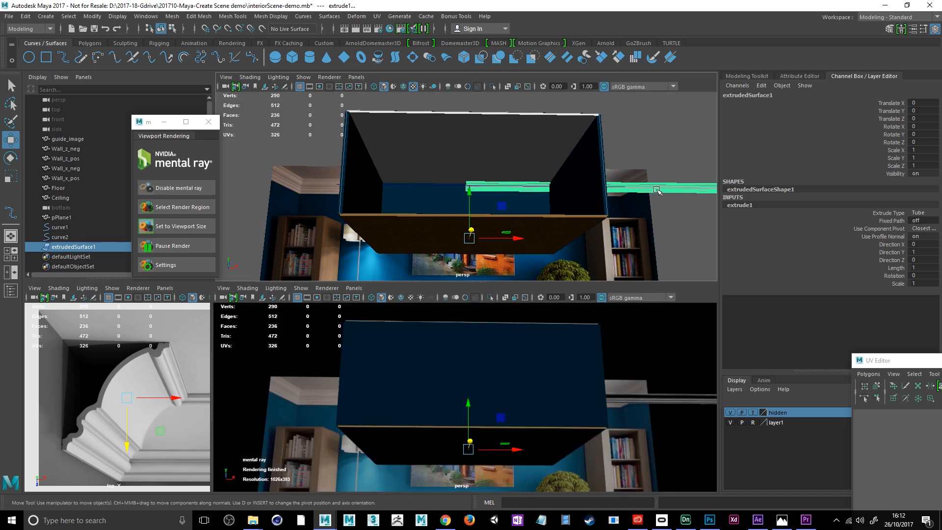
pyautogui.click(658, 189)
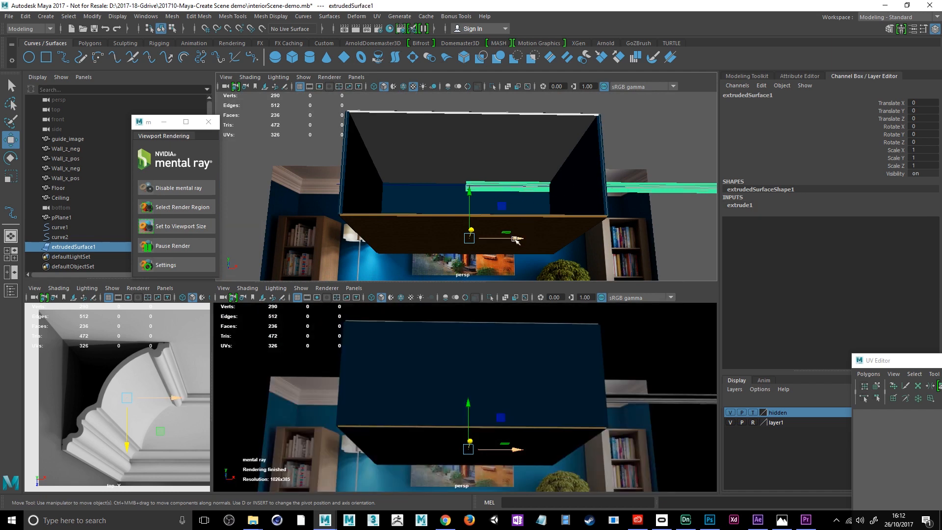
pyautogui.click(90, 251)
pyautogui.moveTo(524, 248); pyautogui.dragTo(391, 251)
pyautogui.keyDown('alt'); pyautogui.moveTo(619, 216); pyautogui.dragTo(537, 231); pyautogui.keyUp('alt')
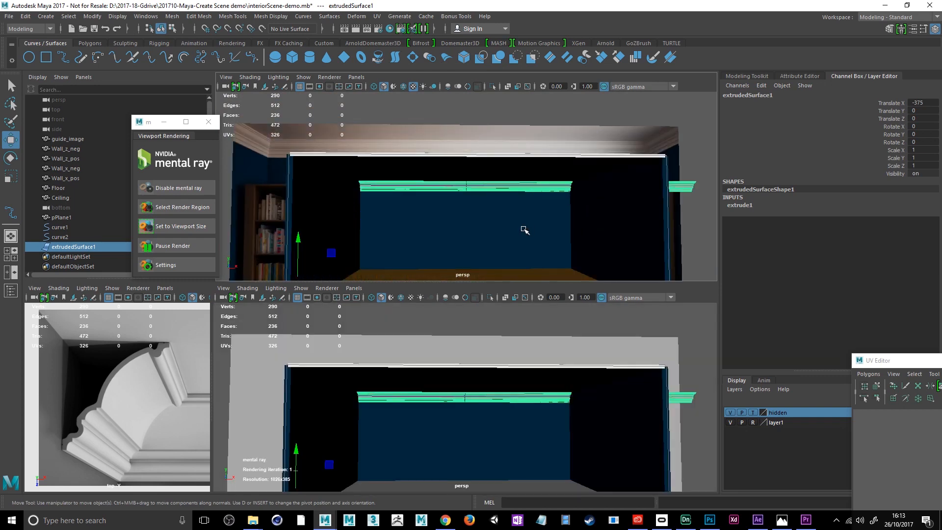
# Examine the extruded cornice on the back wall from inside the room, including how it meets the side walls at both ends.
pyautogui.scroll(3, 522, 229)
pyautogui.click(492, 252)
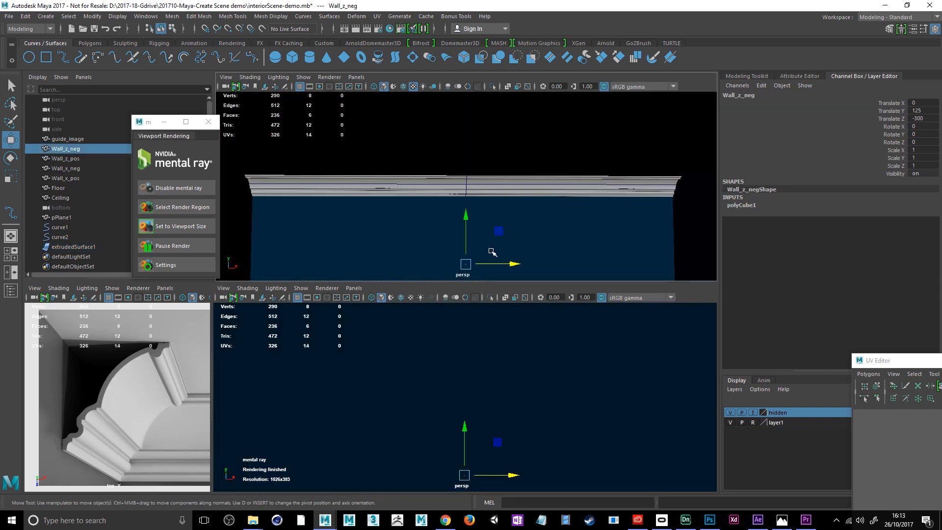
pyautogui.keyDown('alt'); pyautogui.moveTo(496, 249); pyautogui.dragTo(505, 178, button='middle'); pyautogui.keyUp('alt')
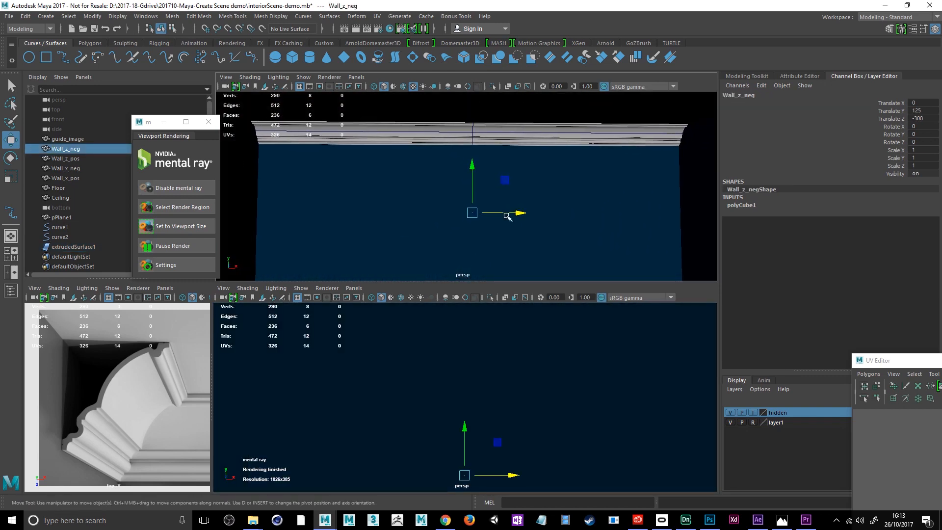
pyautogui.click(325, 291)
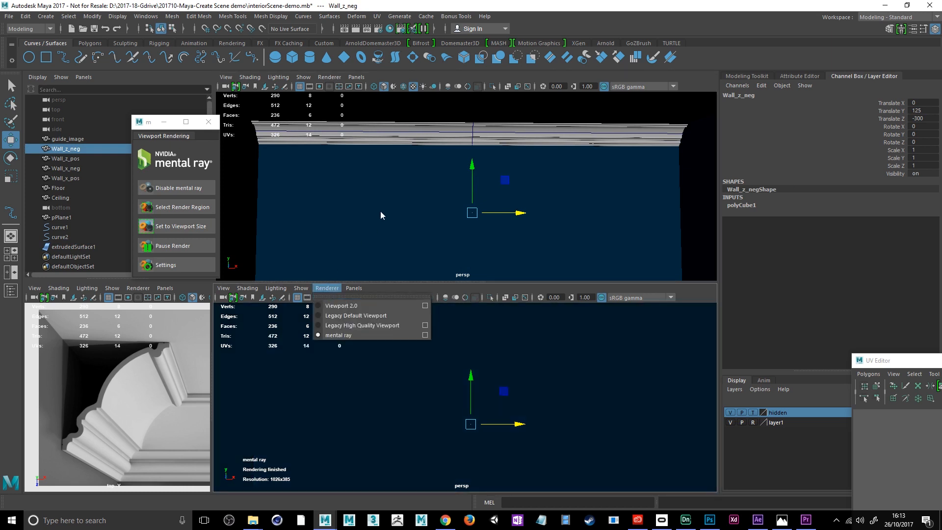
pyautogui.keyDown('alt'); pyautogui.moveTo(400, 198); pyautogui.dragTo(490, 216); pyautogui.keyUp('alt')
pyautogui.keyDown('alt'); pyautogui.moveTo(508, 209); pyautogui.dragTo(403, 278, button='middle'); pyautogui.keyUp('alt')
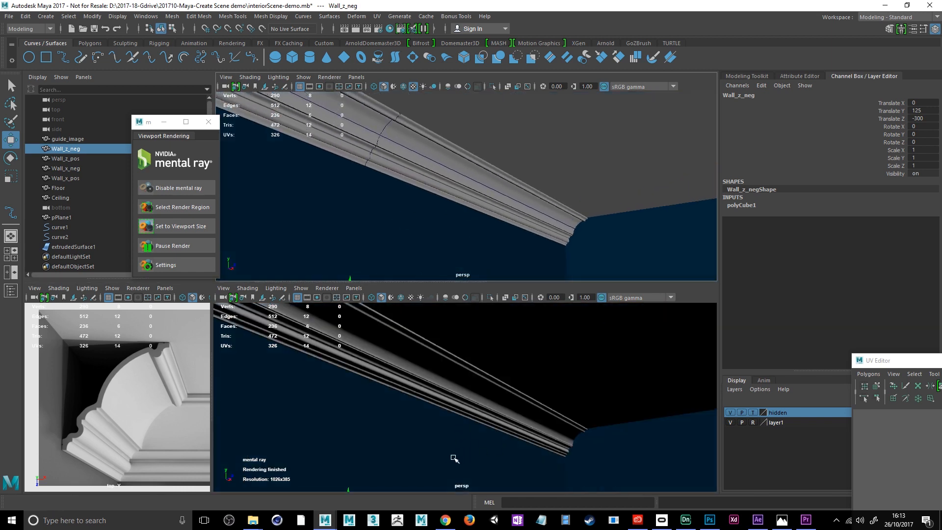
pyautogui.keyDown('alt'); pyautogui.moveTo(445, 445); pyautogui.dragTo(336, 391); pyautogui.keyUp('alt')
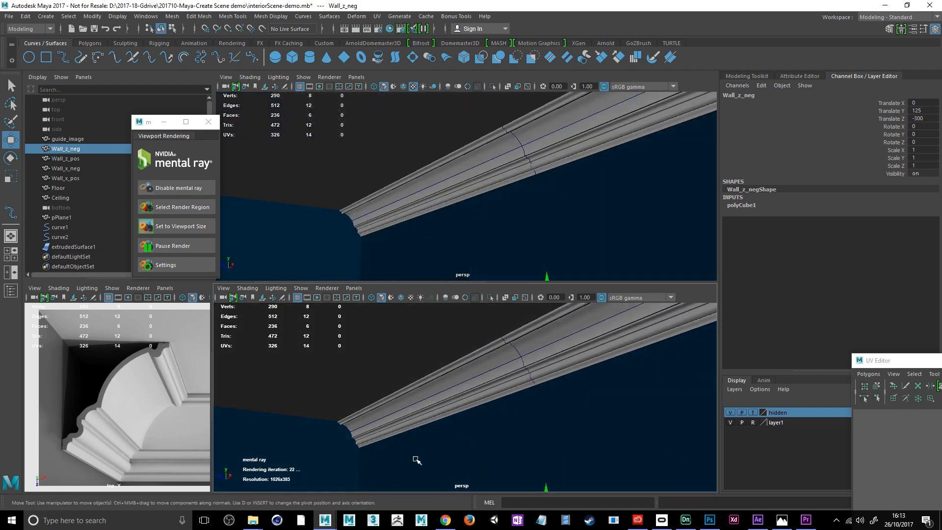
# Duplicate the back-wall cornice and set the copy's Rotate Y to 90.
pyautogui.click(416, 181)
pyautogui.hotkey('ctrl', 'd')
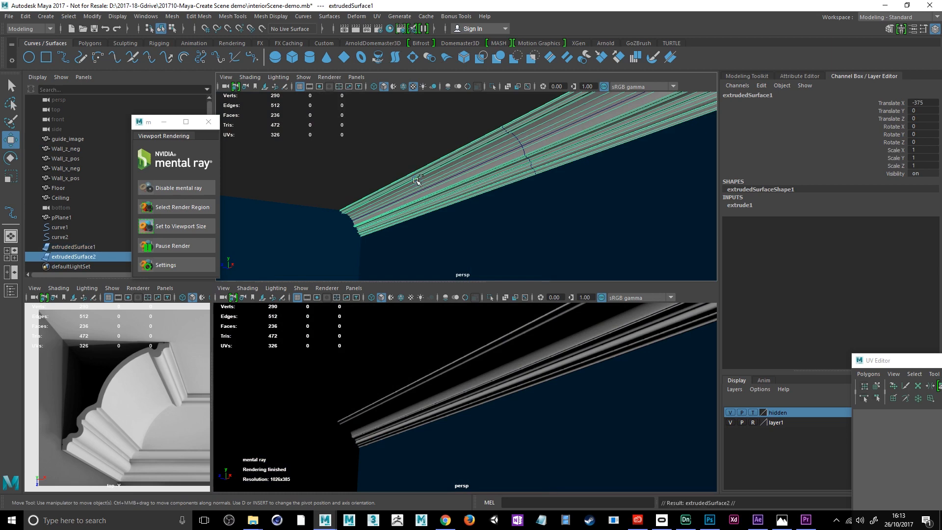
pyautogui.click(921, 134)
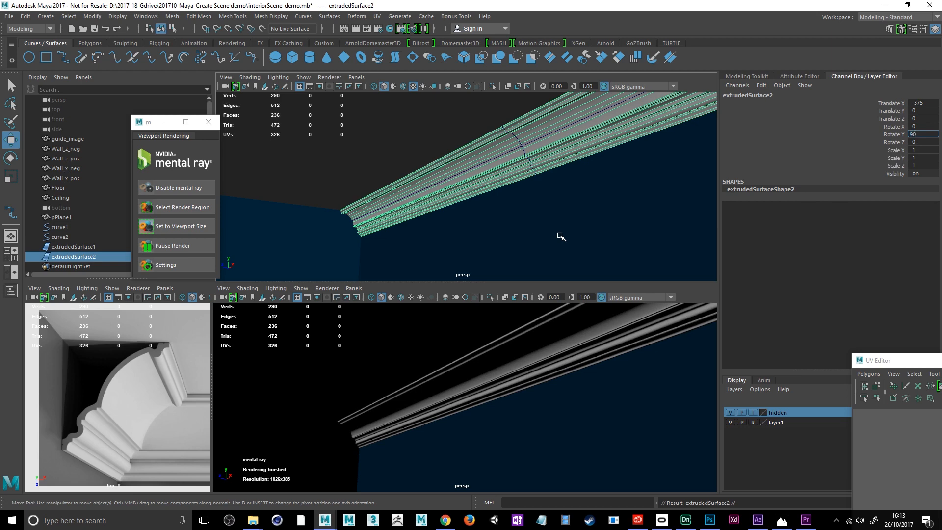
pyautogui.press('Return')
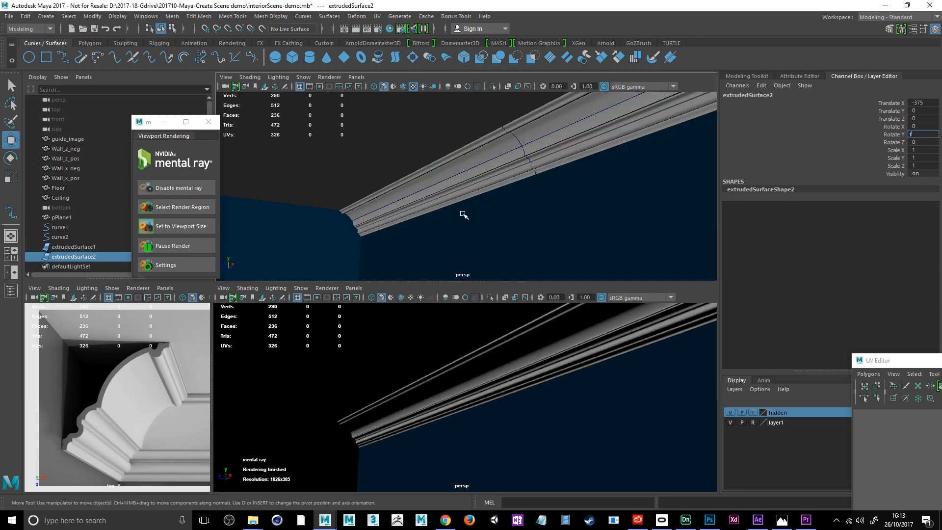
pyautogui.press('Return')
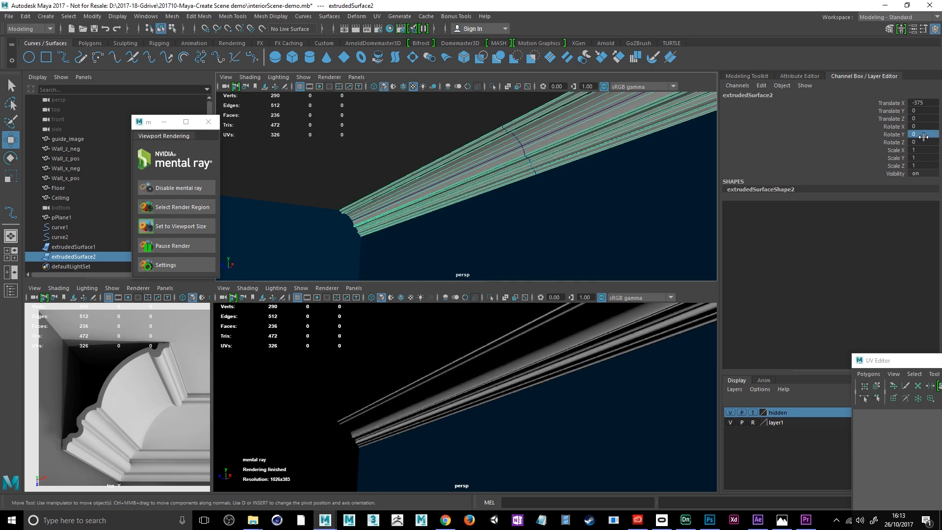
pyautogui.write('90')
pyautogui.press('Return')
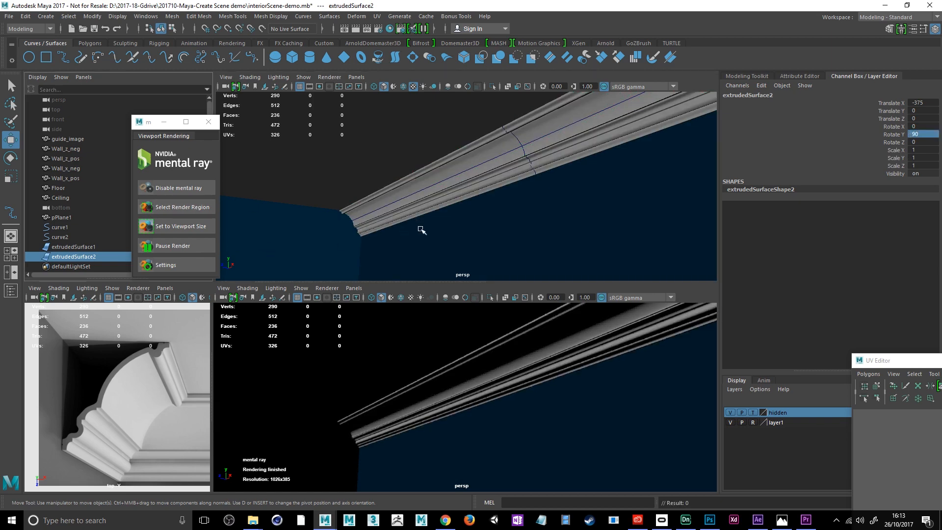
# Center the rotated copy's pivot and move it onto the side wall at Translate X -2.549 and Translate Z 407.037.
pyautogui.press('f')
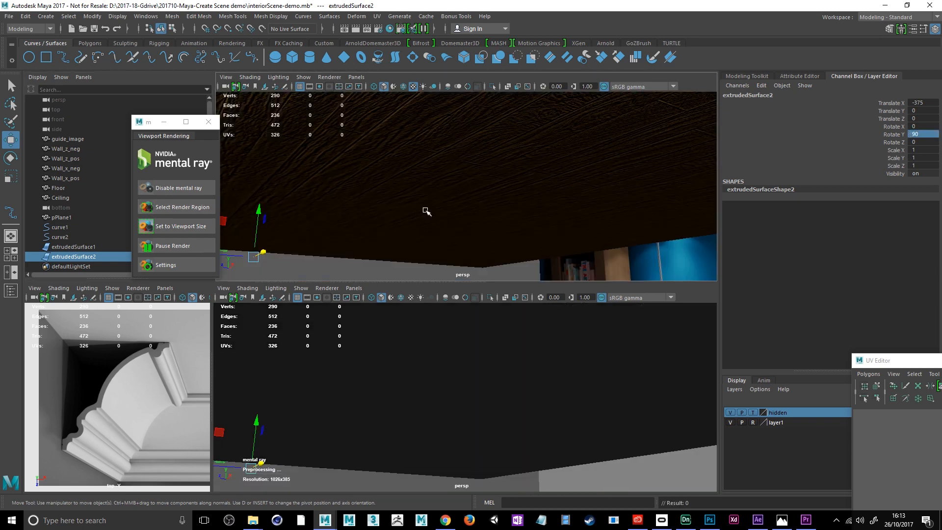
pyautogui.moveTo(441, 217)
pyautogui.keyDown('alt'); pyautogui.mouseDown()
pyautogui.moveTo(441, 169)
pyautogui.moveTo(445, 238)
pyautogui.moveTo(449, 231)
pyautogui.mouseUp(); pyautogui.keyUp('alt')
pyautogui.scroll(3, 449, 231)
pyautogui.scroll(-6, 447, 229)
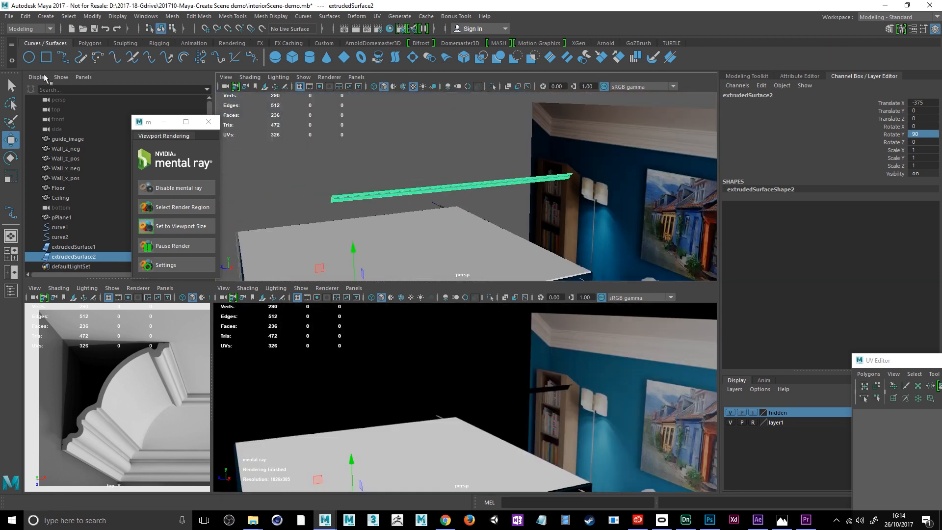
pyautogui.click(92, 16)
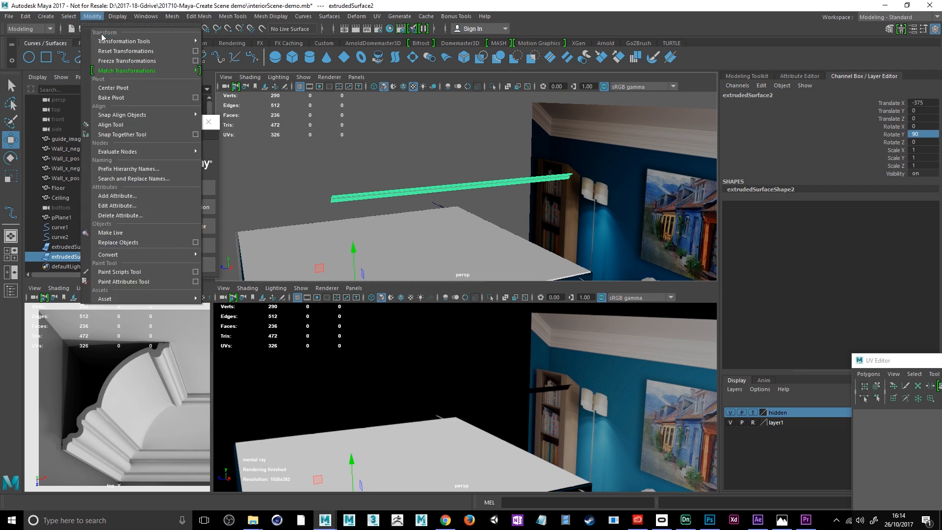
pyautogui.click(113, 87)
pyautogui.moveTo(420, 194); pyautogui.dragTo(396, 224)
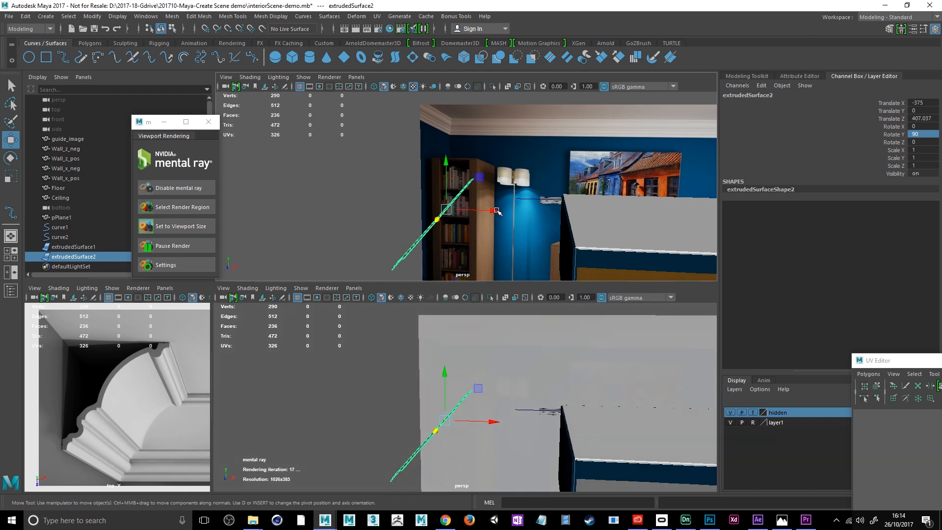
pyautogui.moveTo(493, 211); pyautogui.dragTo(582, 215)
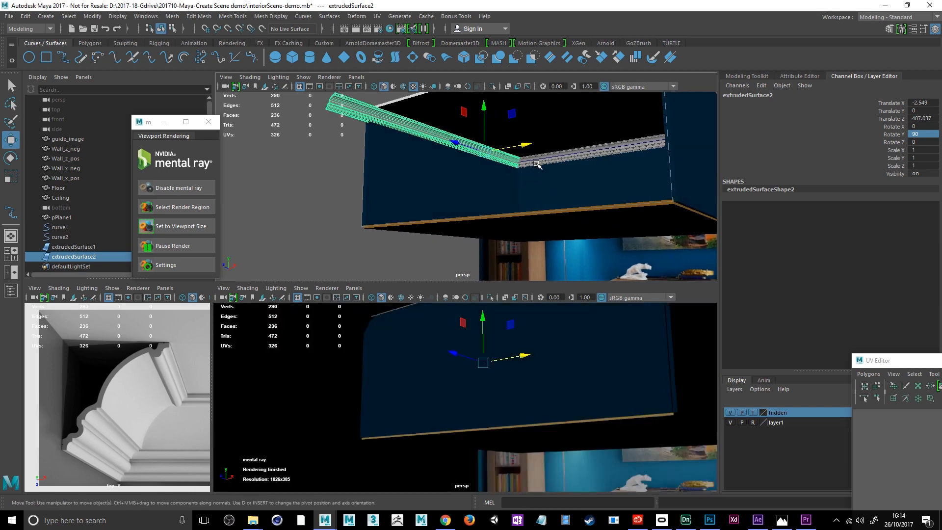
# Duplicate the side-wall cornice, move the copy toward the opposite wall at Translate X 562.451, and set its Rotate Y to -90.
pyautogui.click(534, 161)
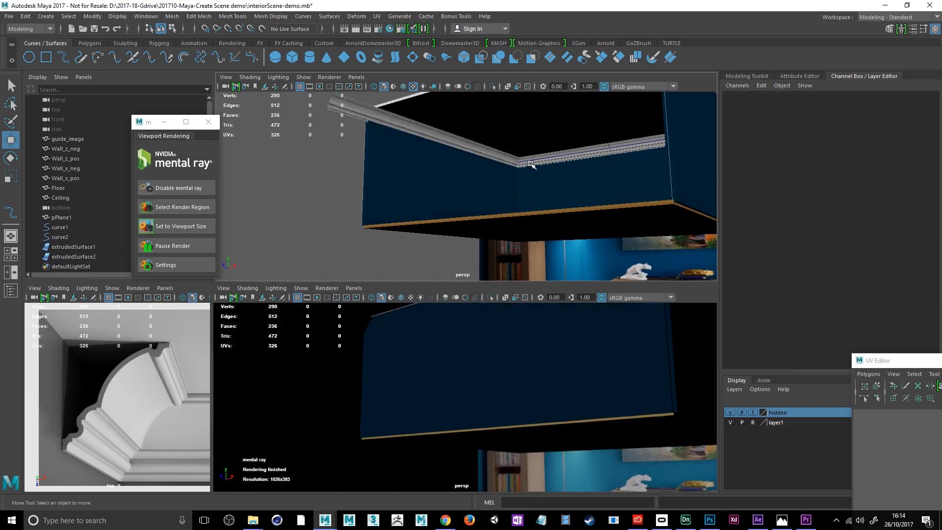
pyautogui.click(520, 164)
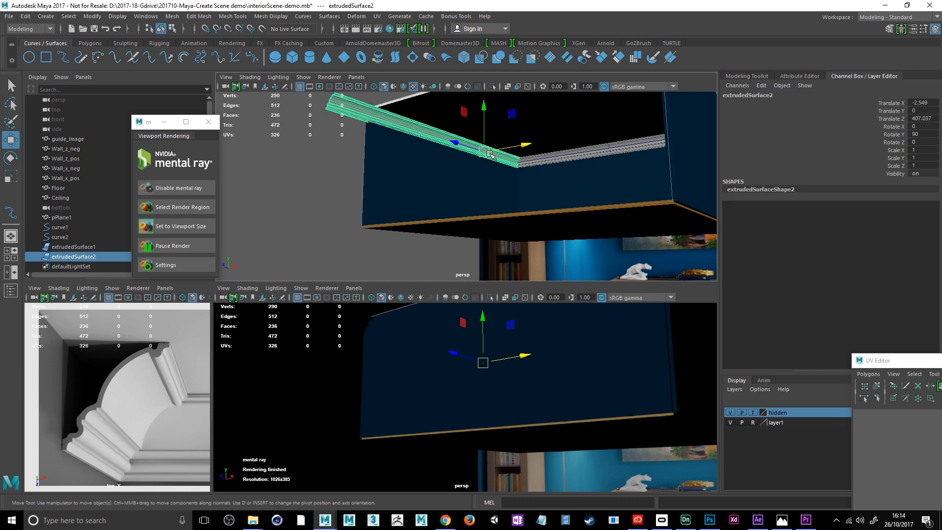
pyautogui.hotkey('ctrl', 'd')
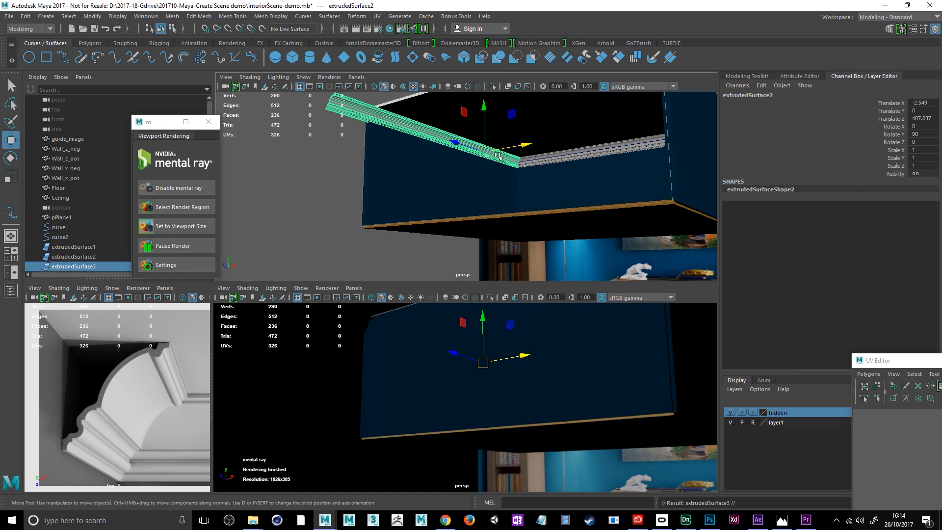
pyautogui.moveTo(526, 146); pyautogui.dragTo(788, 145)
pyautogui.doubleClick(932, 135)
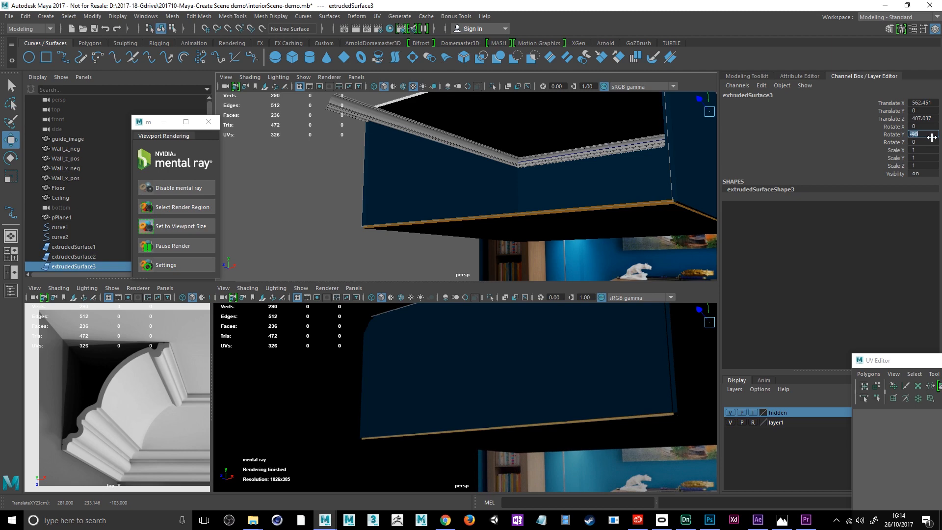
pyautogui.press('Return')
# Duplicate the back-wall cornice and move the copy across to the room's opposite end at Translate Z 580.
pyautogui.keyDown('alt'); pyautogui.moveTo(547, 185); pyautogui.dragTo(624, 190); pyautogui.keyUp('alt')
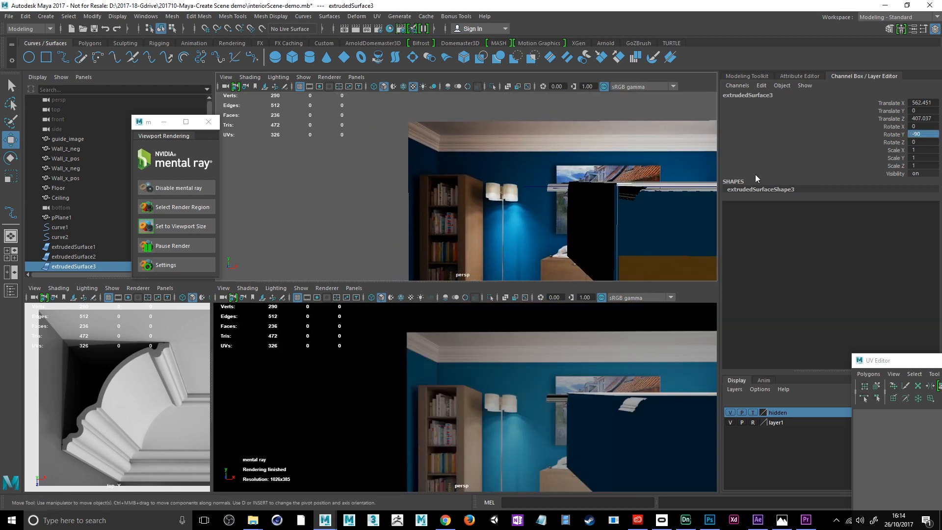
pyautogui.press('f')
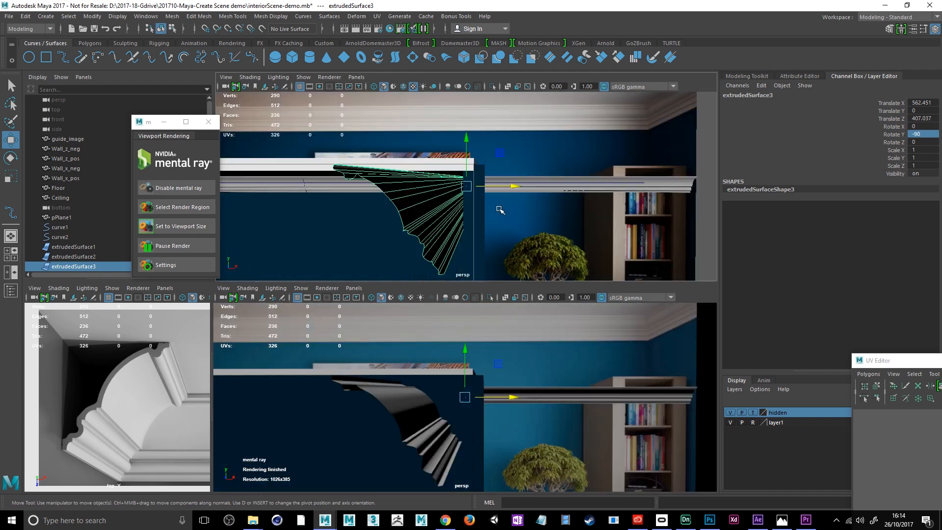
pyautogui.keyDown('alt'); pyautogui.moveTo(517, 206); pyautogui.dragTo(467, 168); pyautogui.keyUp('alt')
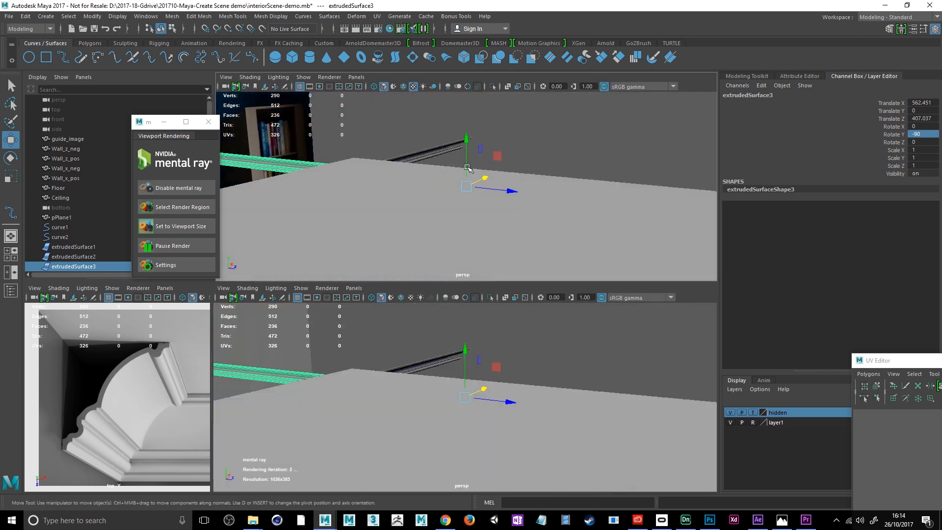
pyautogui.click(440, 150)
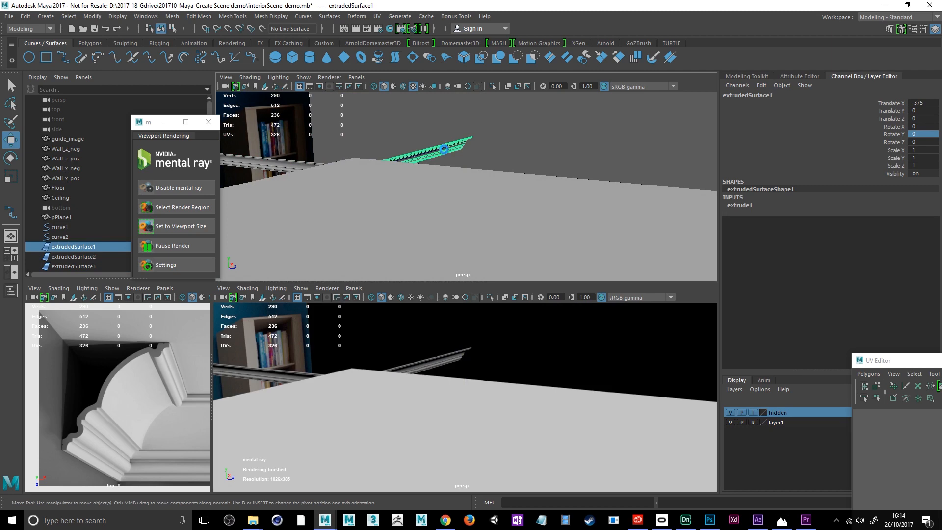
pyautogui.hotkey('ctrl', 'd')
pyautogui.scroll(-8, 405, 190)
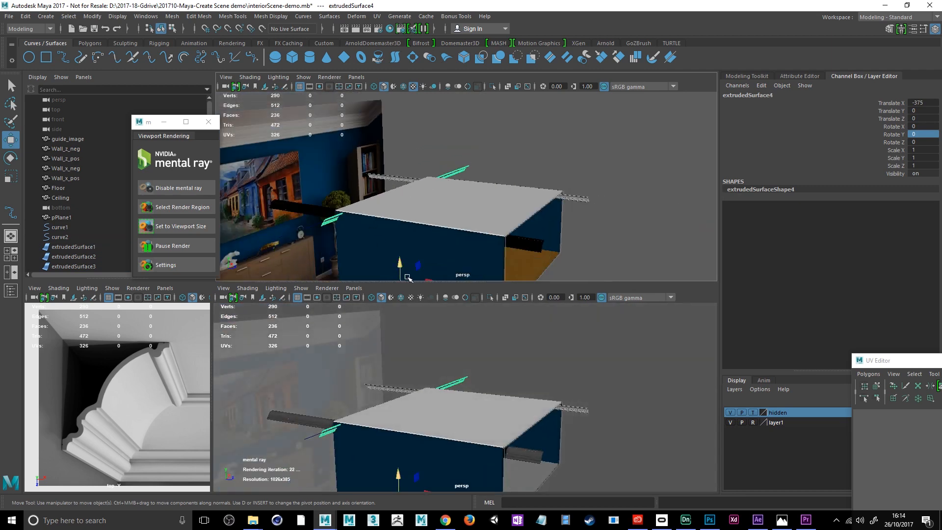
pyautogui.scroll(-3, 407, 277)
pyautogui.moveTo(440, 279); pyautogui.dragTo(578, 316)
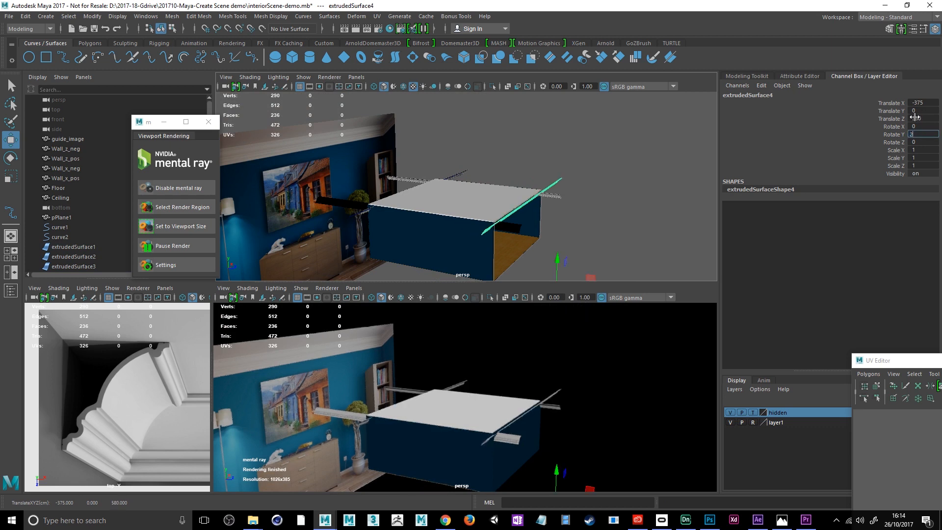
# Set the opposite-end cornice copy's Rotate Y to 180 and move it to Translate X 479 and Translate Z 9.
pyautogui.press('Return')
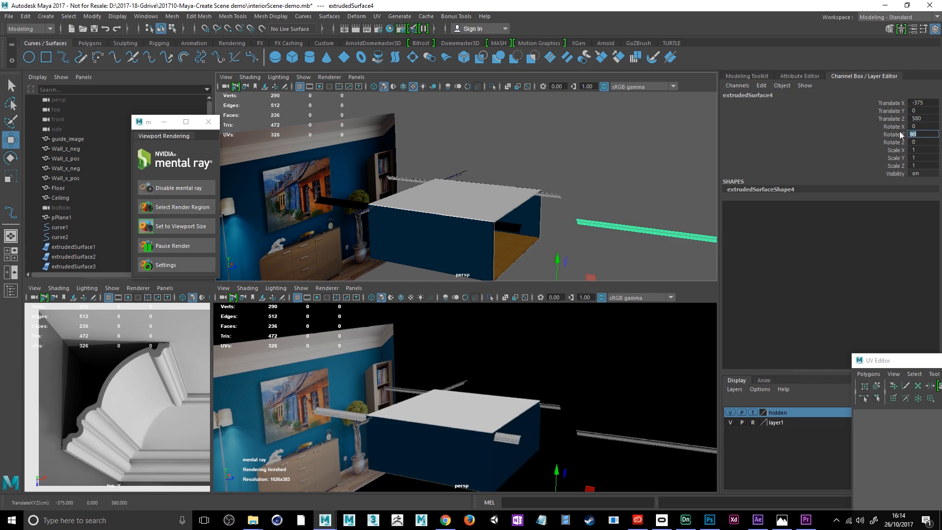
pyautogui.press('Return')
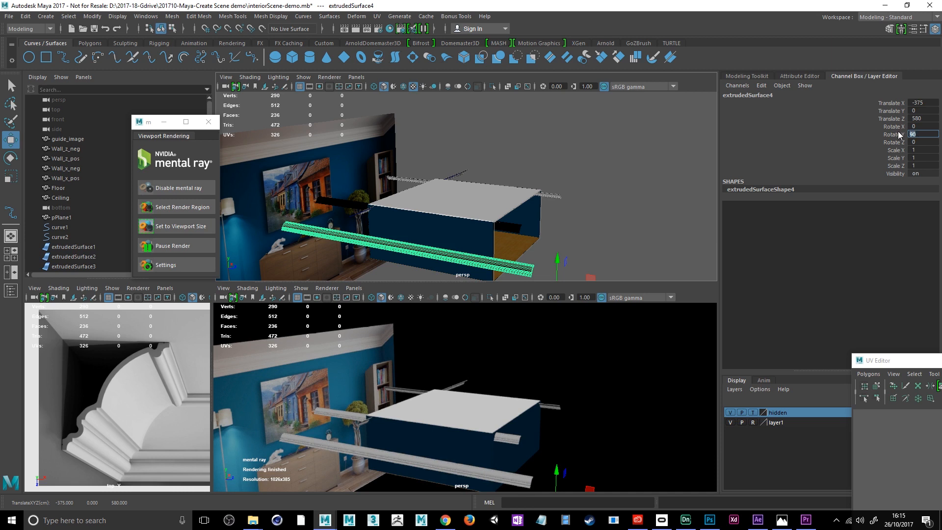
pyautogui.press('Return')
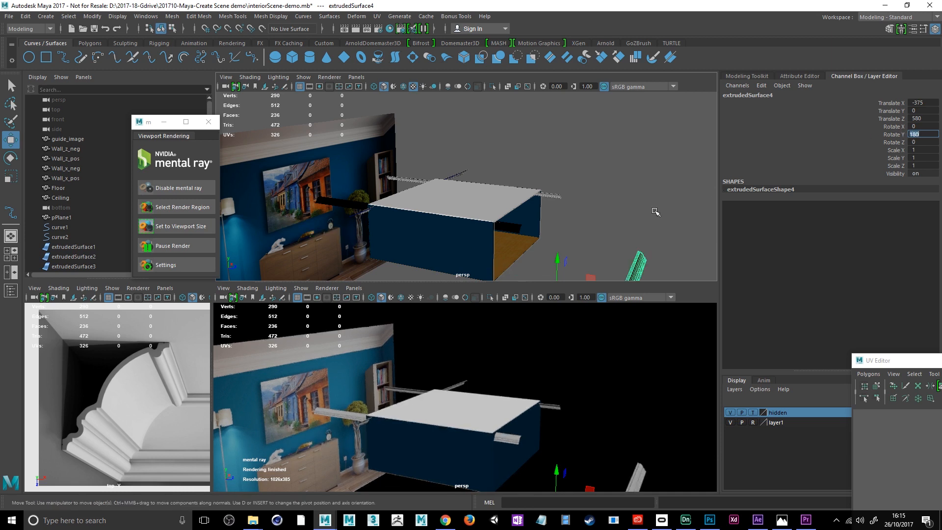
pyautogui.scroll(-5, 642, 206)
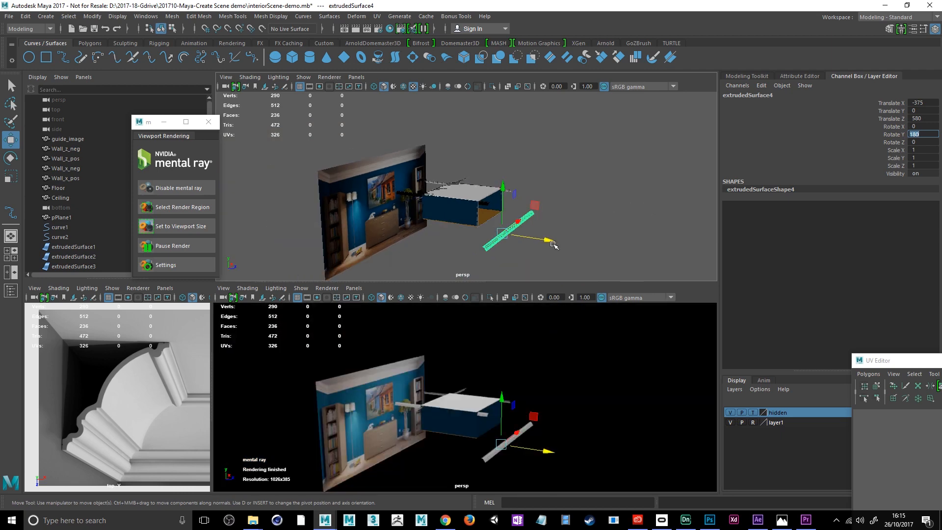
pyautogui.moveTo(554, 245); pyautogui.dragTo(399, 242)
pyautogui.scroll(-2, 437, 212)
pyautogui.scroll(5, 443, 212)
# Center the pivot of the rotated cornice copy and align it with its wall at Translate Z 7.549.
pyautogui.click(92, 16)
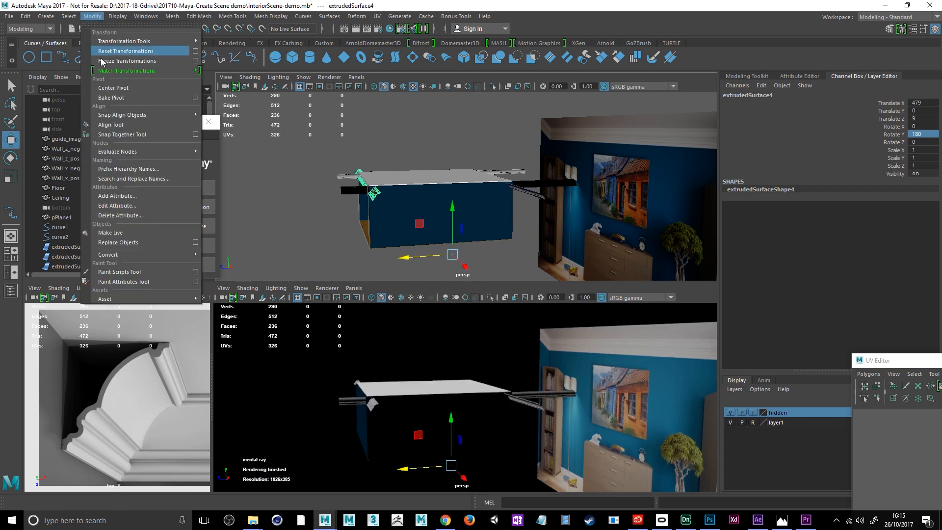
pyautogui.click(120, 89)
pyautogui.keyDown('alt'); pyautogui.moveTo(296, 159); pyautogui.dragTo(288, 170); pyautogui.keyUp('alt')
pyautogui.scroll(-5, 368, 210)
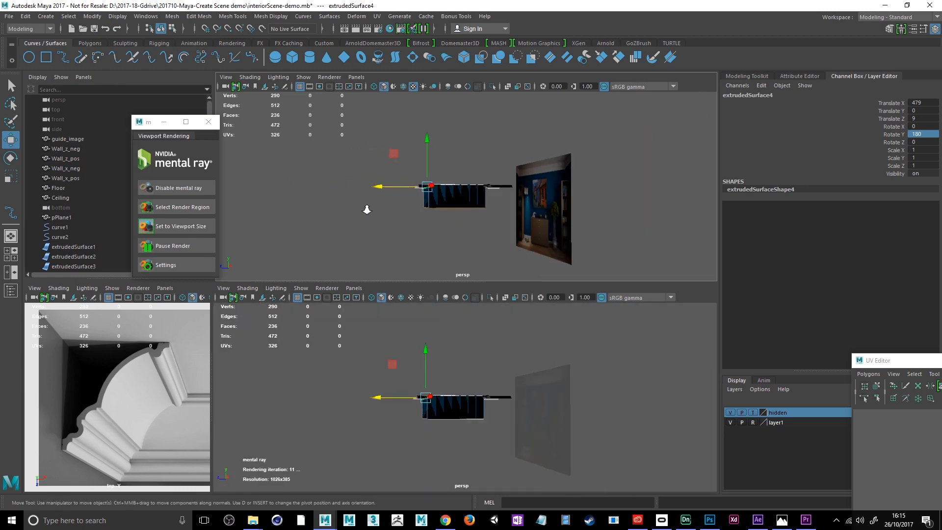
pyautogui.scroll(6, 368, 210)
pyautogui.scroll(3, 350, 207)
pyautogui.keyDown('alt'); pyautogui.moveTo(310, 217); pyautogui.dragTo(236, 190); pyautogui.keyUp('alt')
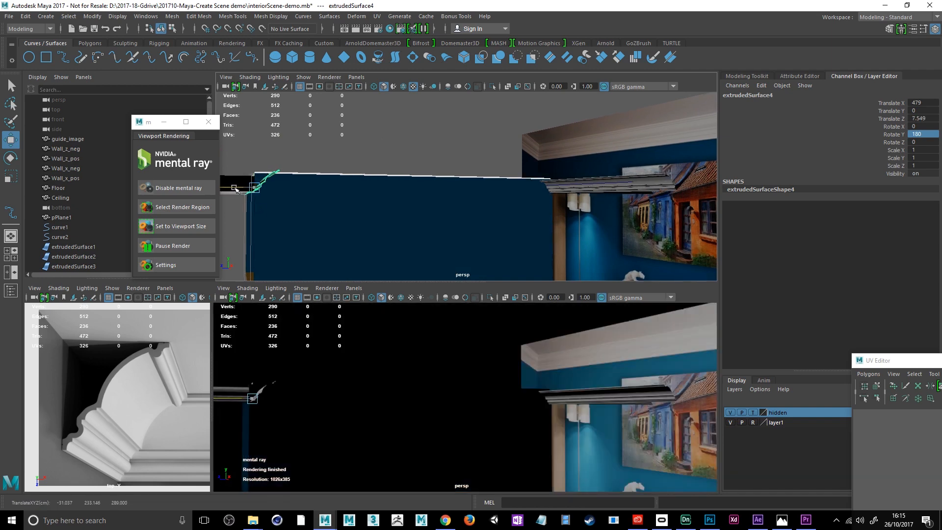
# Examine the cornices and their corner joints along the walls from inside the room.
pyautogui.keyDown('alt'); pyautogui.moveTo(263, 218); pyautogui.dragTo(340, 215); pyautogui.keyUp('alt')
pyautogui.keyDown('alt'); pyautogui.moveTo(349, 223); pyautogui.dragTo(436, 171, button='middle'); pyautogui.keyUp('alt')
pyautogui.keyDown('alt'); pyautogui.moveTo(412, 195); pyautogui.dragTo(431, 200); pyautogui.keyUp('alt')
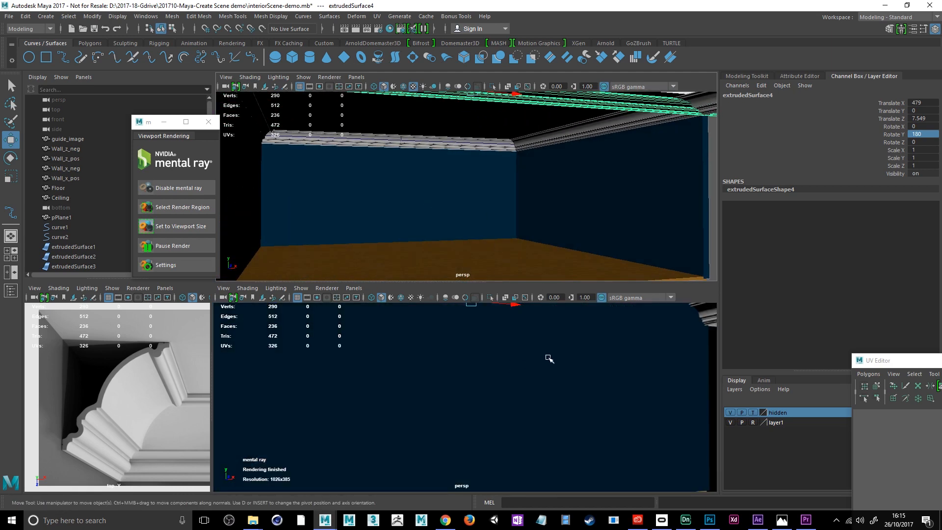
pyautogui.keyDown('alt'); pyautogui.moveTo(505, 257); pyautogui.dragTo(503, 240); pyautogui.keyUp('alt')
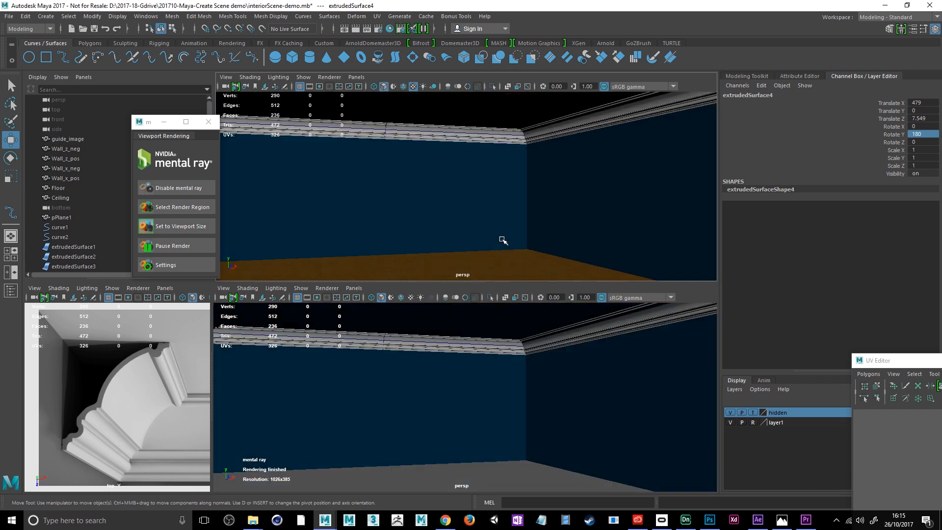
pyautogui.click(516, 299)
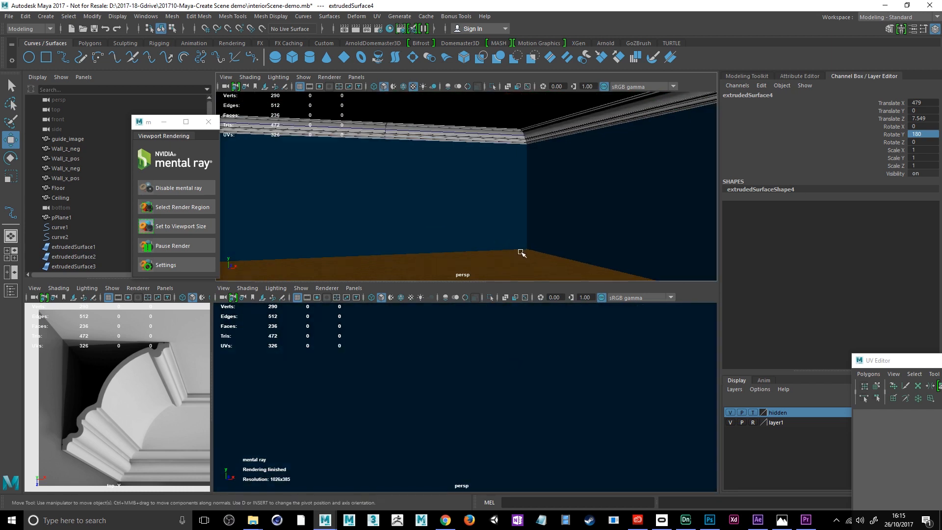
pyautogui.keyDown('alt'); pyautogui.moveTo(515, 254); pyautogui.dragTo(543, 258); pyautogui.keyUp('alt')
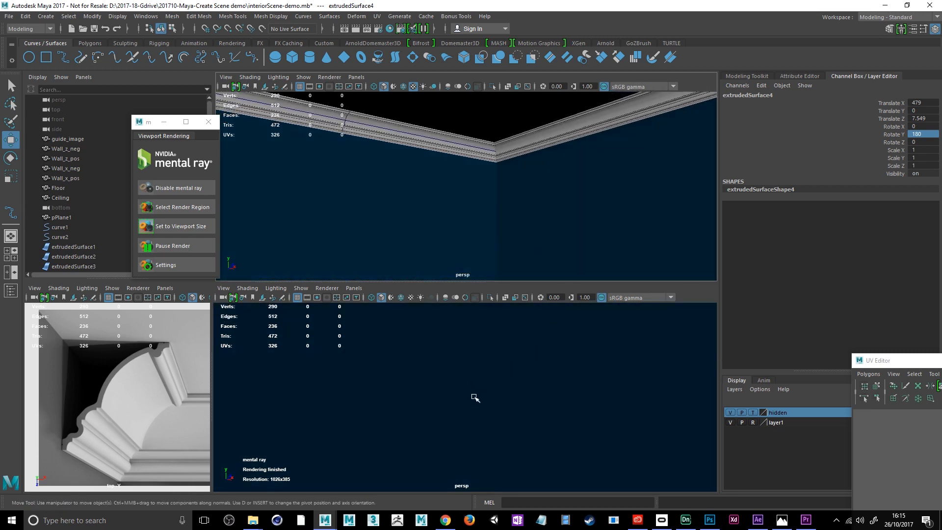
pyautogui.keyDown('alt'); pyautogui.moveTo(475, 398); pyautogui.dragTo(517, 377); pyautogui.keyUp('alt')
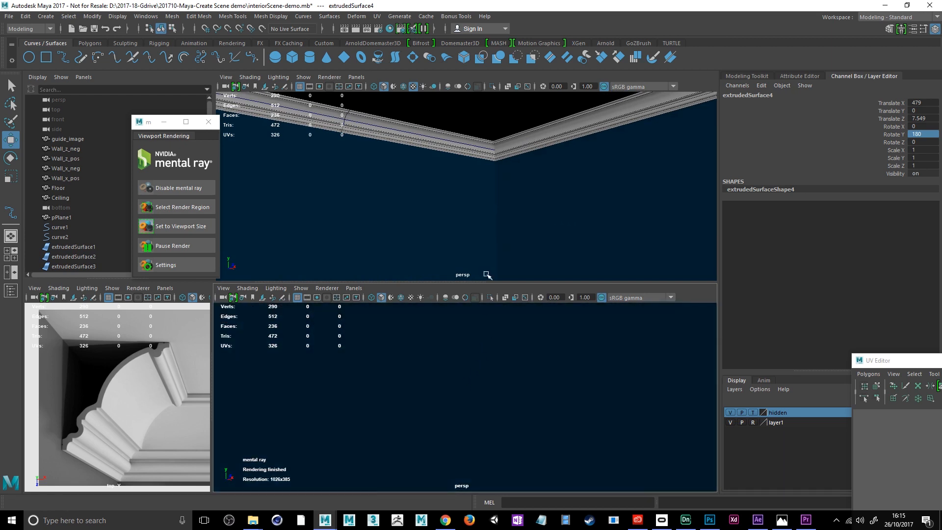
pyautogui.keyDown('alt'); pyautogui.moveTo(466, 208); pyautogui.dragTo(438, 269); pyautogui.keyUp('alt')
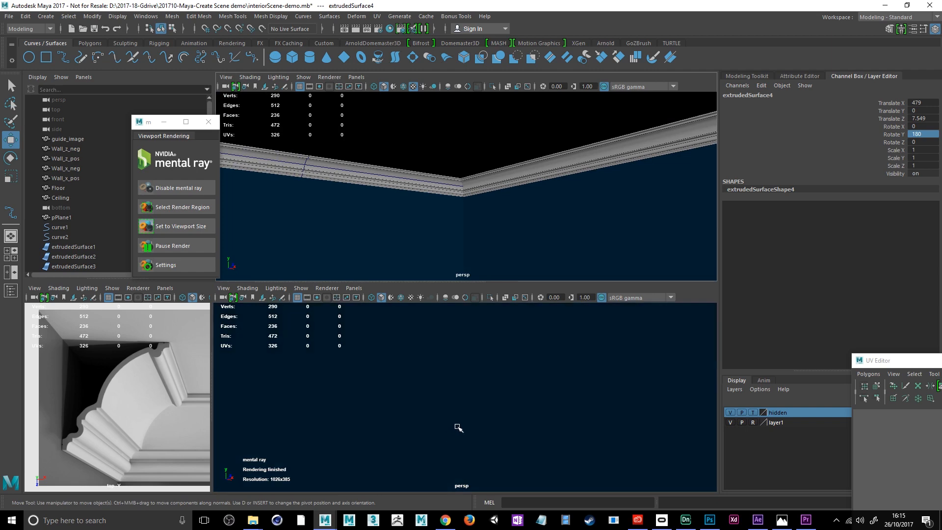
pyautogui.scroll(1, 457, 428)
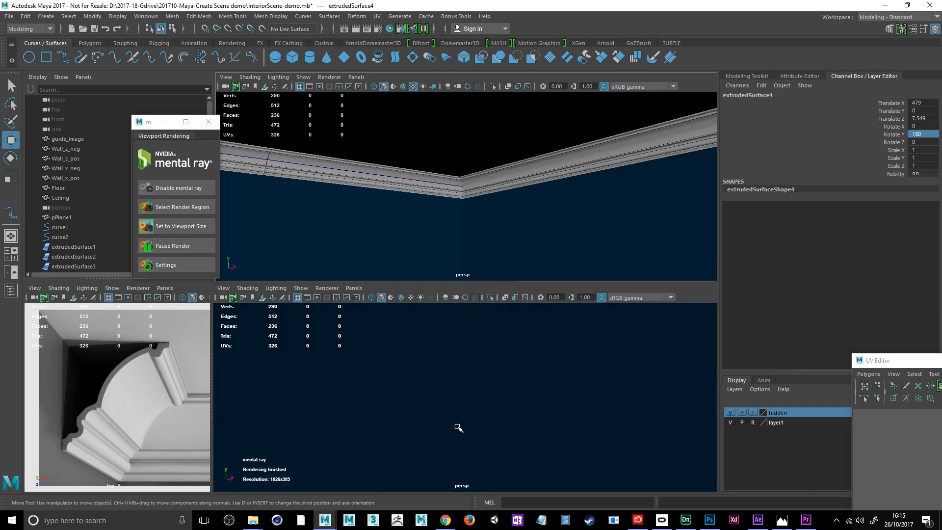
pyautogui.scroll(1, 458, 427)
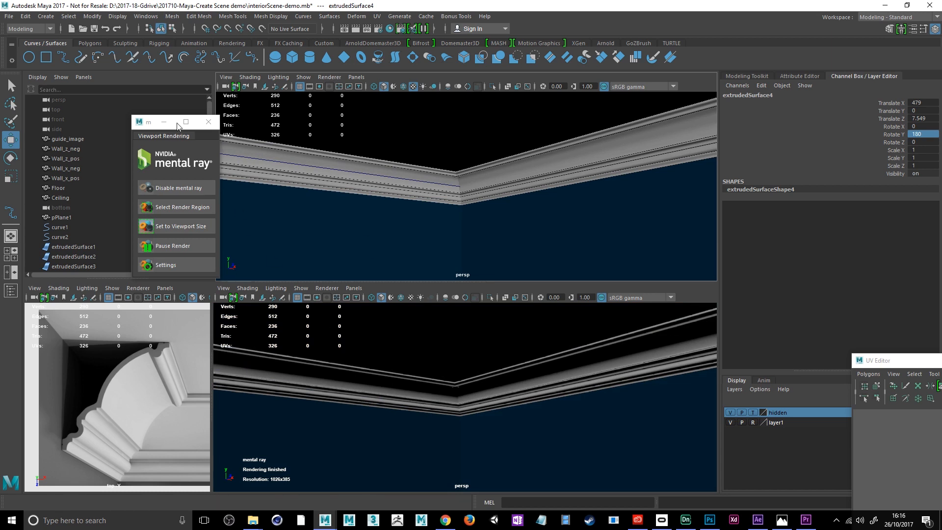
# Save the scene and create a point light.
pyautogui.click(94, 29)
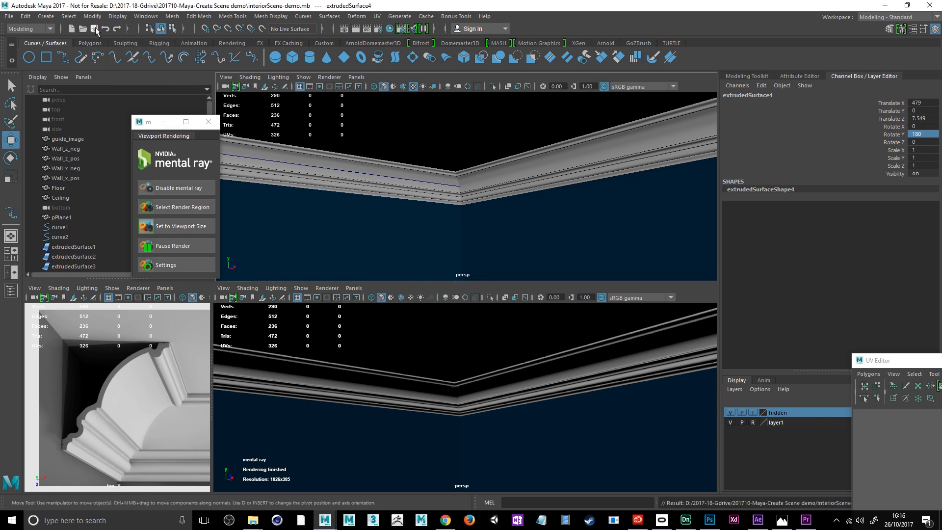
pyautogui.click(45, 16)
pyautogui.moveTo(89, 72)
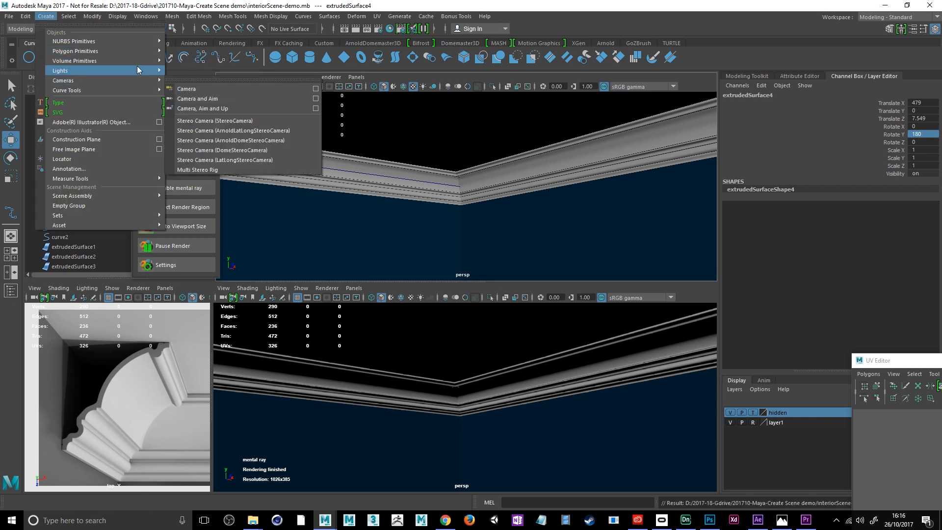
pyautogui.click(205, 101)
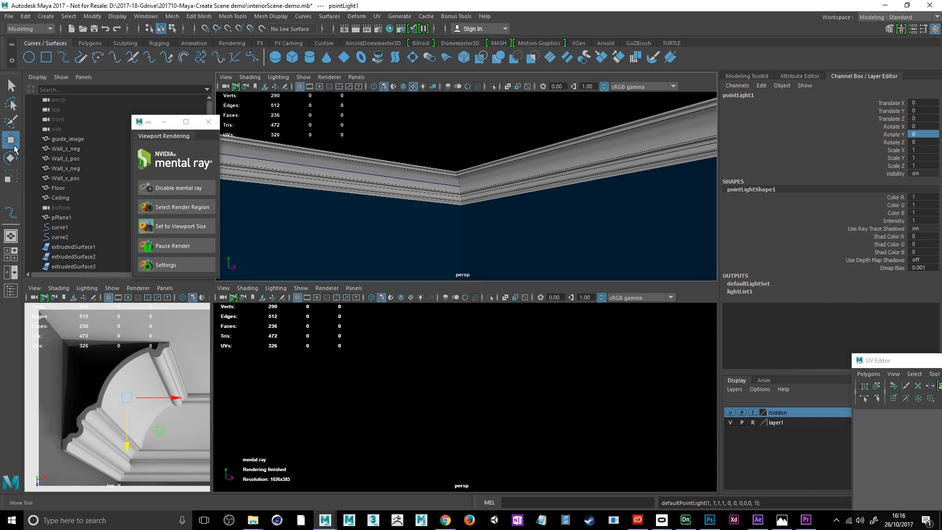
# Raise the point light inside the room to Translate Y 173.
pyautogui.click(12, 142)
pyautogui.scroll(-4, 63, 229)
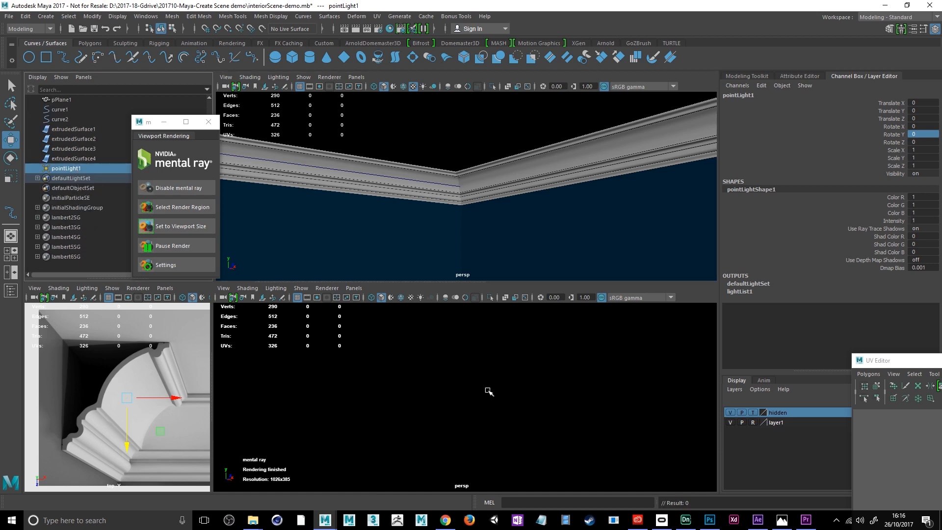
pyautogui.press('f')
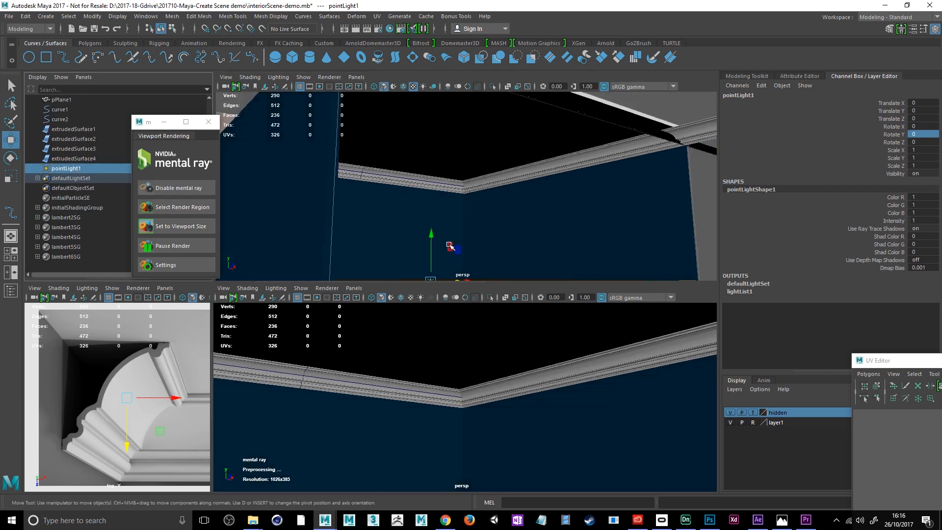
pyautogui.moveTo(440, 212); pyautogui.dragTo(441, 137)
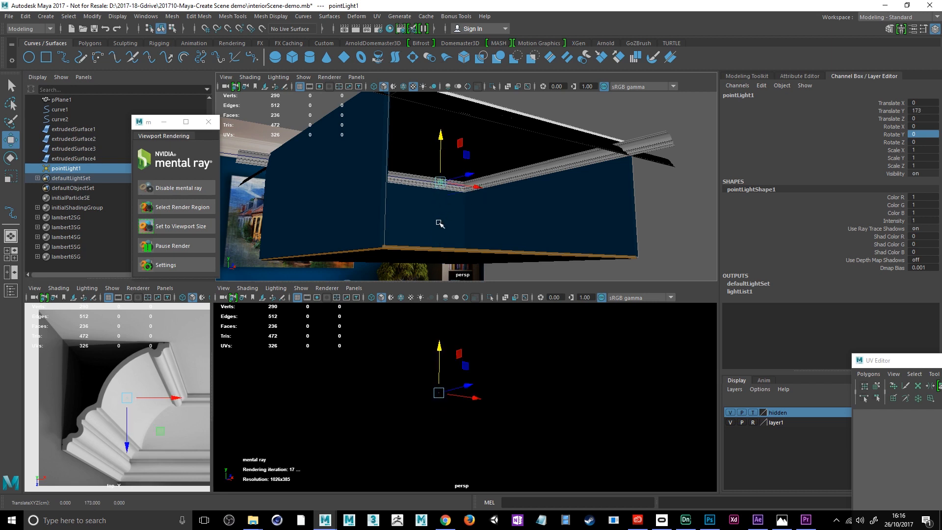
# Inspect the cornices lit by the point light in the mental ray render and save the scene.
pyautogui.scroll(6, 440, 224)
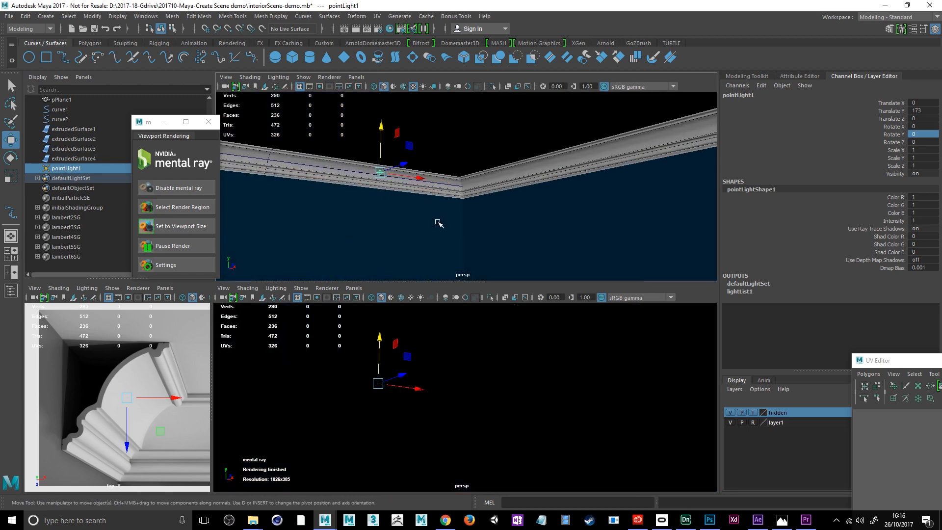
pyautogui.scroll(4, 438, 222)
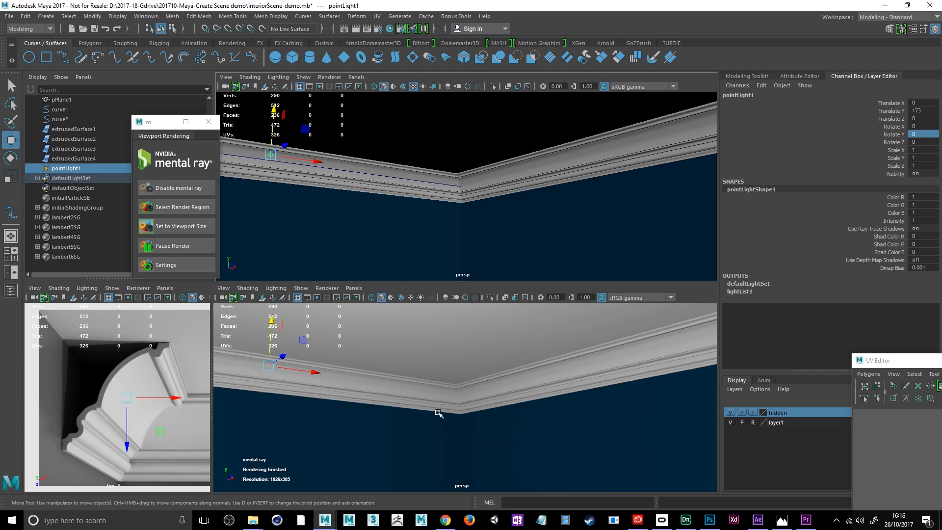
pyautogui.moveTo(435, 415)
pyautogui.keyDown('alt'); pyautogui.mouseDown()
pyautogui.moveTo(438, 373)
pyautogui.moveTo(448, 420)
pyautogui.mouseUp(); pyautogui.keyUp('alt')
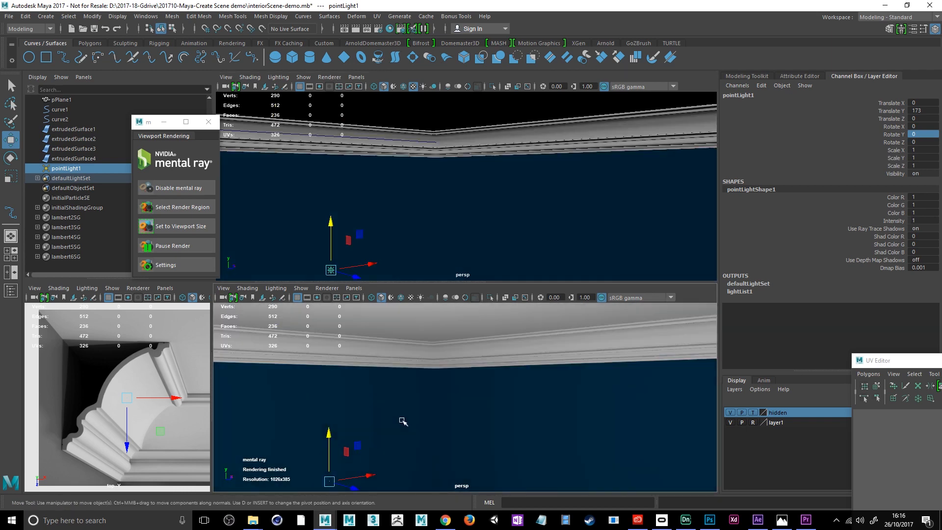
pyautogui.keyDown('alt'); pyautogui.moveTo(393, 399); pyautogui.dragTo(454, 427); pyautogui.keyUp('alt')
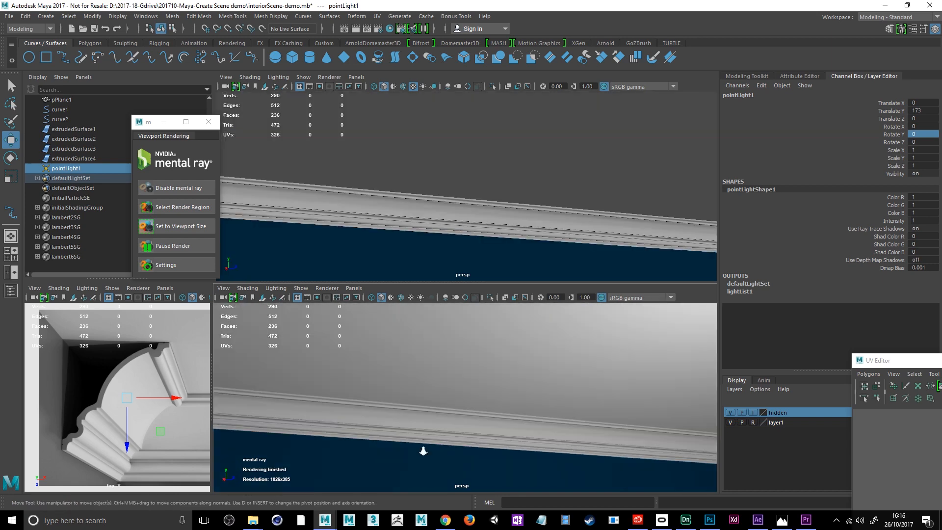
pyautogui.press('f')
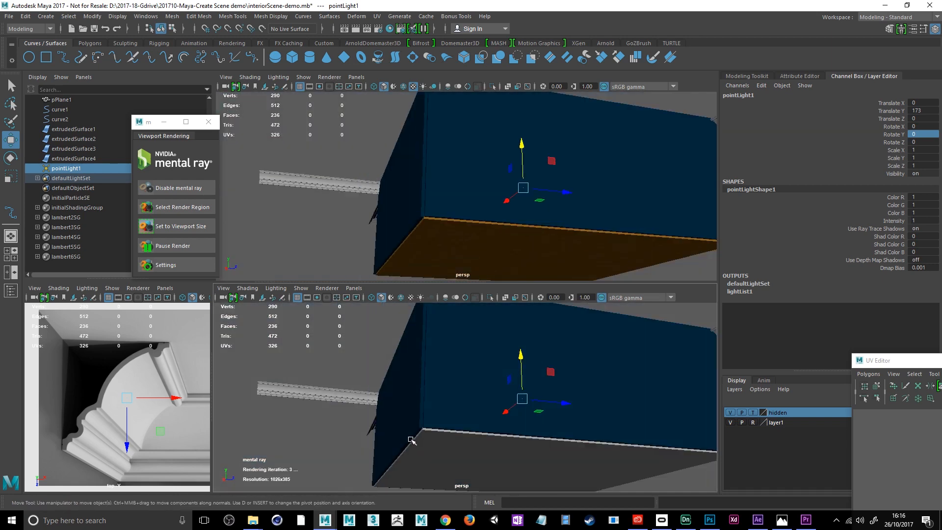
pyautogui.keyDown('alt'); pyautogui.moveTo(462, 446); pyautogui.dragTo(392, 448); pyautogui.keyUp('alt')
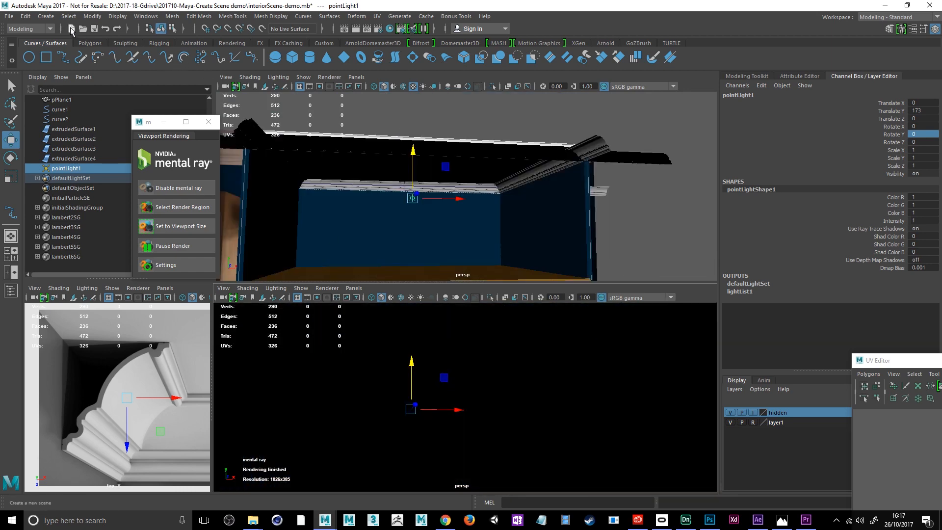
pyautogui.click(95, 30)
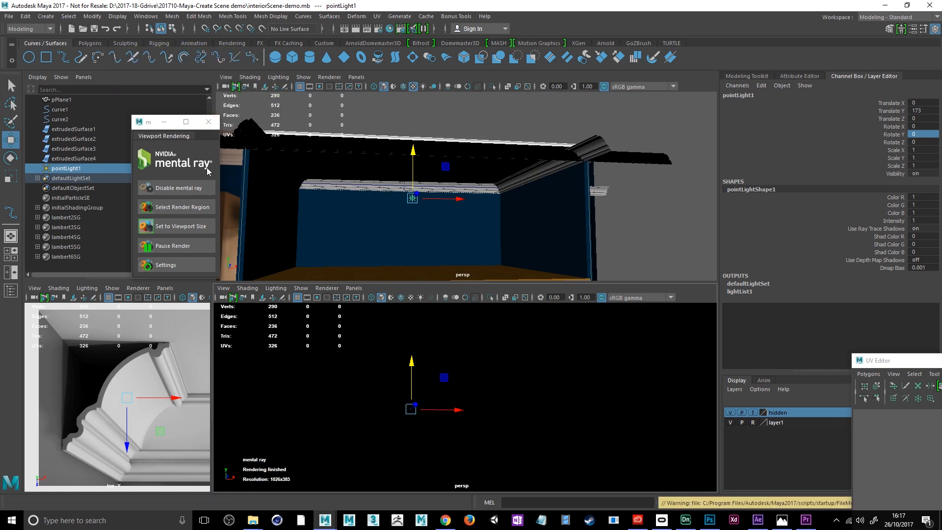
# Examine the room's interior, facing the end wall and its cornice straight on.
pyautogui.keyDown('alt'); pyautogui.moveTo(373, 191); pyautogui.dragTo(457, 246); pyautogui.keyUp('alt')
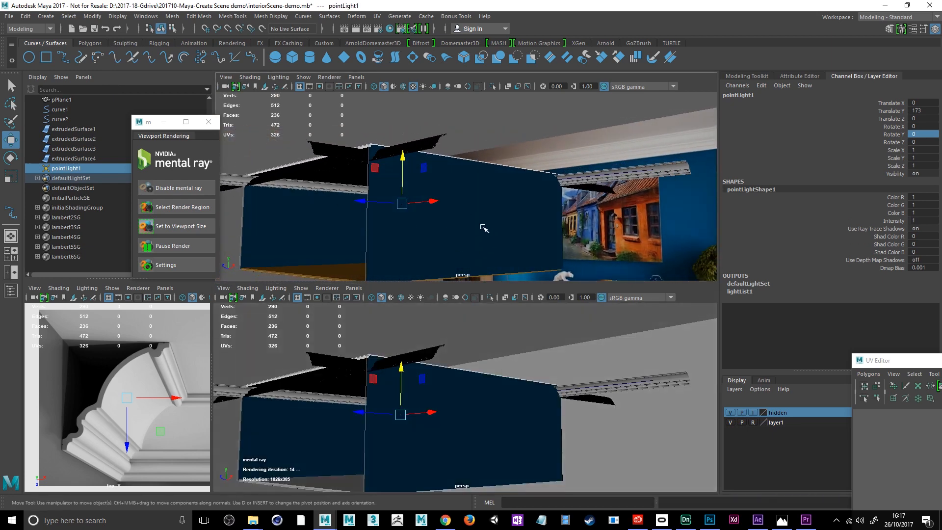
pyautogui.keyDown('alt'); pyautogui.moveTo(387, 237); pyautogui.dragTo(445, 240); pyautogui.keyUp('alt')
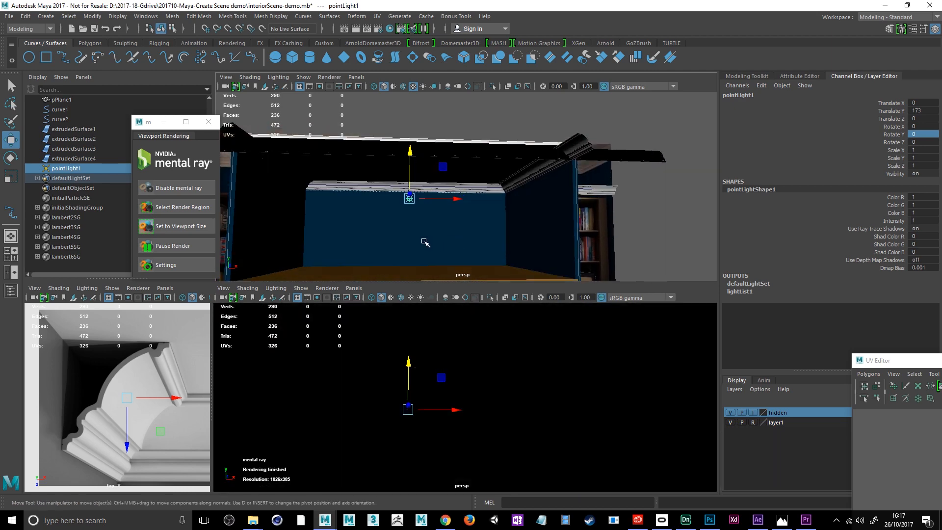
pyautogui.scroll(2, 424, 241)
pyautogui.keyDown('alt'); pyautogui.moveTo(424, 244); pyautogui.dragTo(489, 213, button='middle'); pyautogui.keyUp('alt')
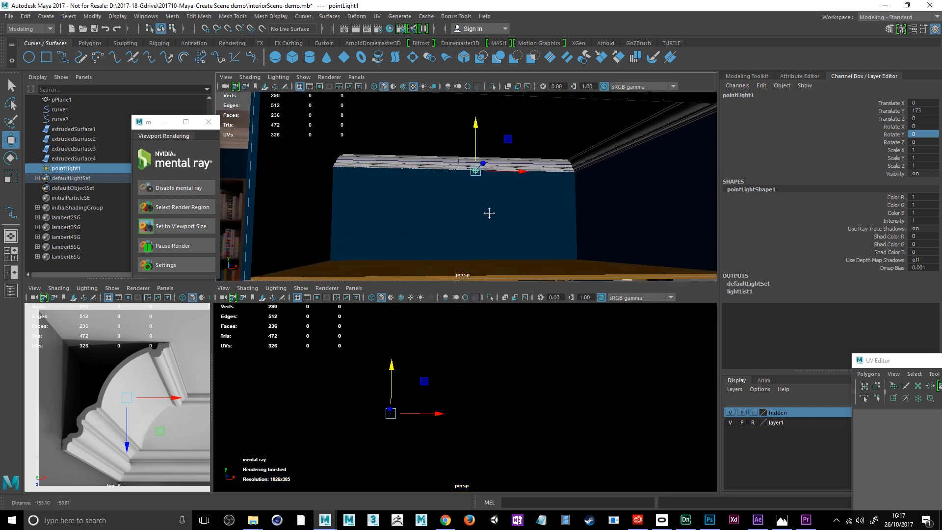
pyautogui.keyDown('alt'); pyautogui.moveTo(472, 233); pyautogui.dragTo(470, 235); pyautogui.keyUp('alt')
pyautogui.scroll(2, 470, 236)
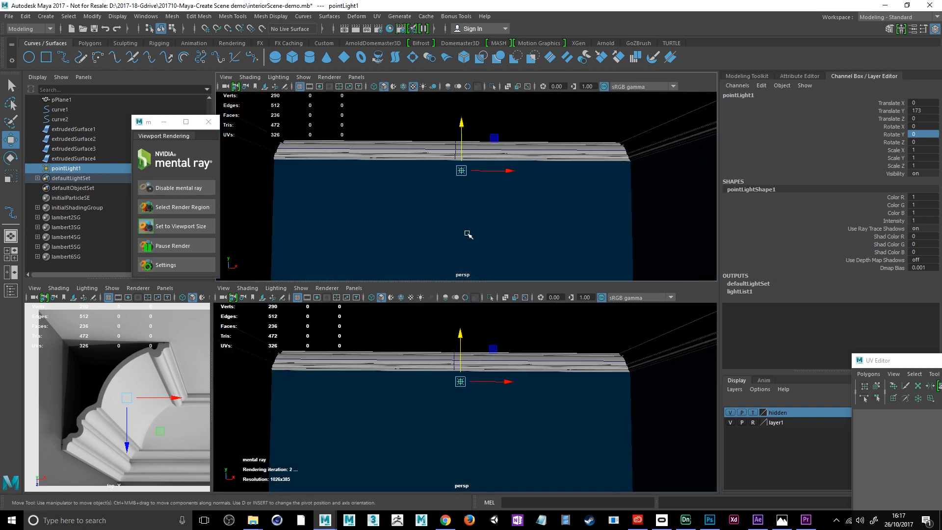
pyautogui.keyDown('alt'); pyautogui.moveTo(467, 234); pyautogui.dragTo(481, 201, button='middle'); pyautogui.keyUp('alt')
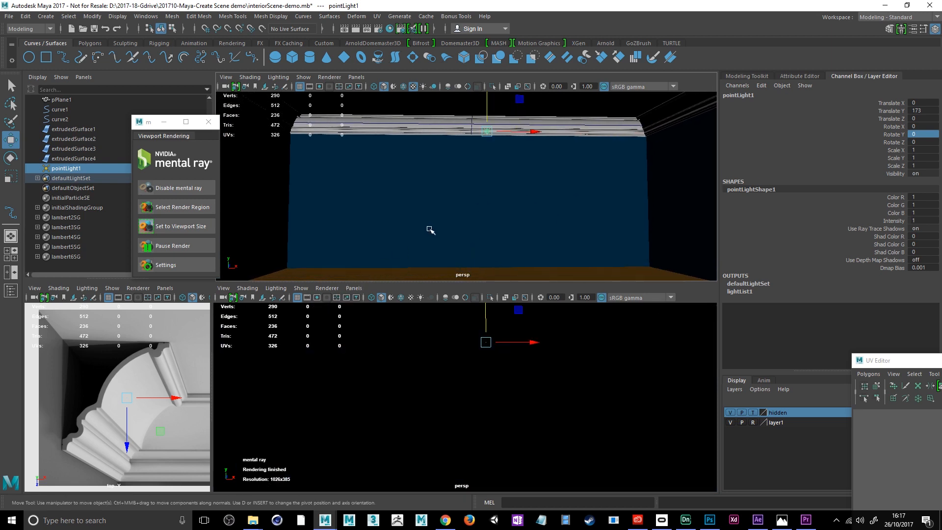
pyautogui.scroll(-1, 431, 229)
pyautogui.scroll(1, 430, 227)
# Resize the viewport layout to give the mental ray perspective view more height than the shaded view.
pyautogui.moveTo(427, 282); pyautogui.dragTo(428, 302)
pyautogui.moveTo(409, 337); pyautogui.dragTo(409, 336)
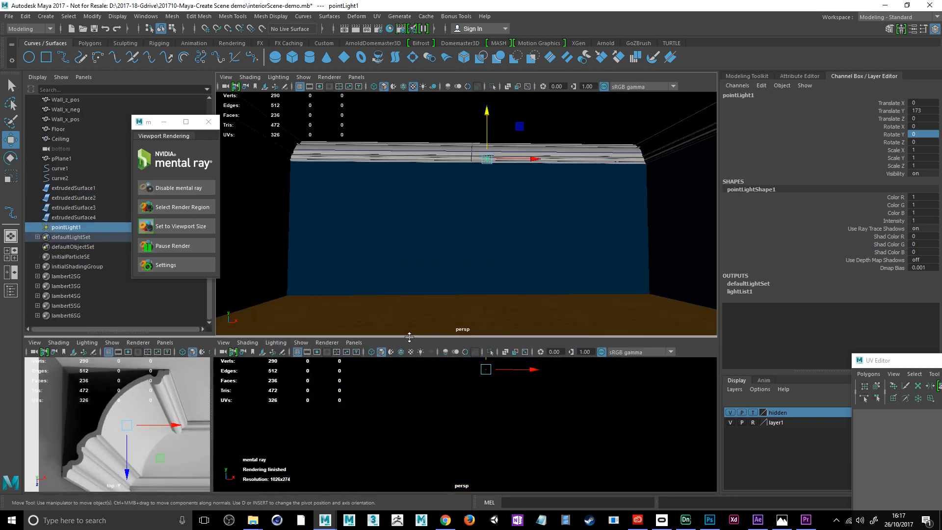
pyautogui.moveTo(443, 250); pyautogui.dragTo(446, 234)
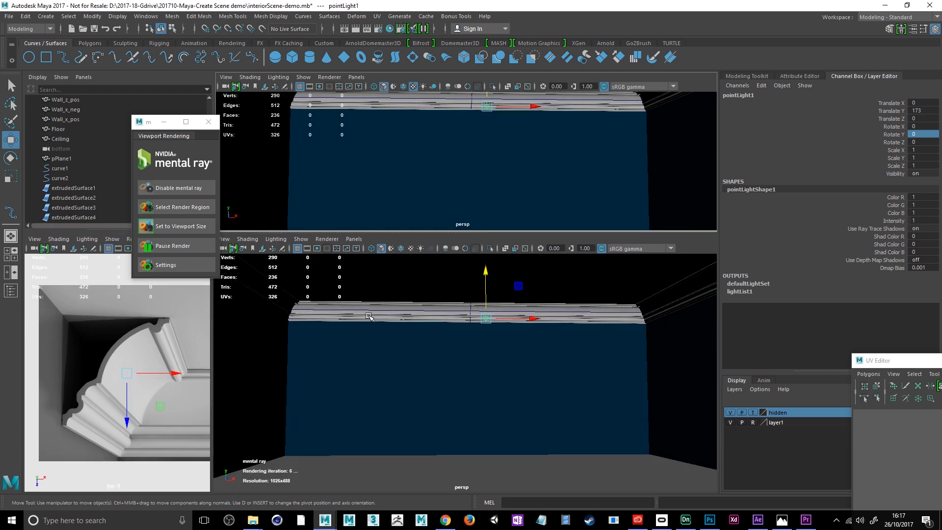
# Hide the display layer named "hidden" so its objects no longer show in the room scene.
pyautogui.click(307, 248)
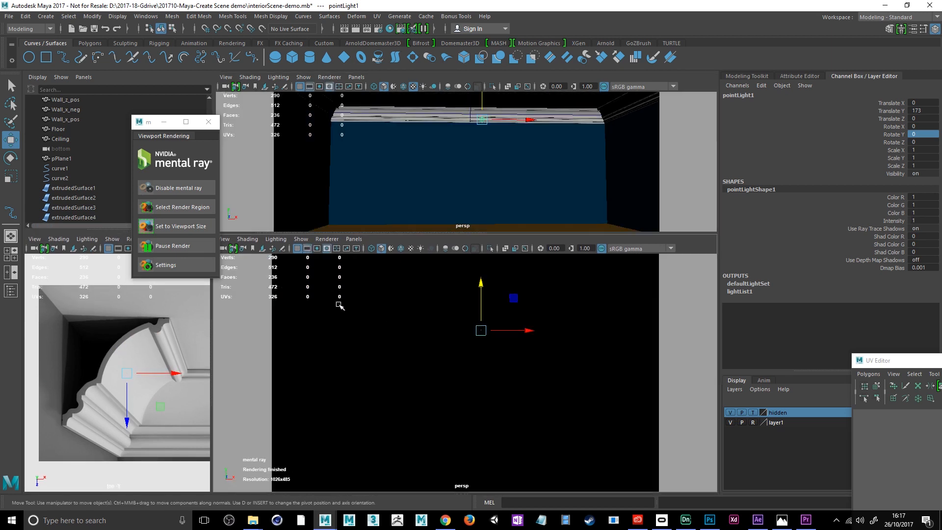
pyautogui.click(308, 248)
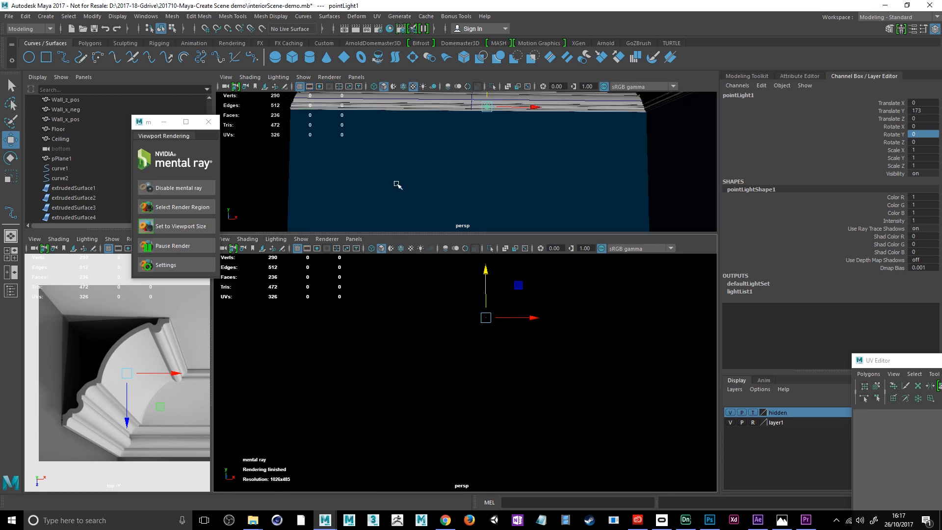
pyautogui.scroll(-3, 395, 184)
pyautogui.scroll(-2, 397, 183)
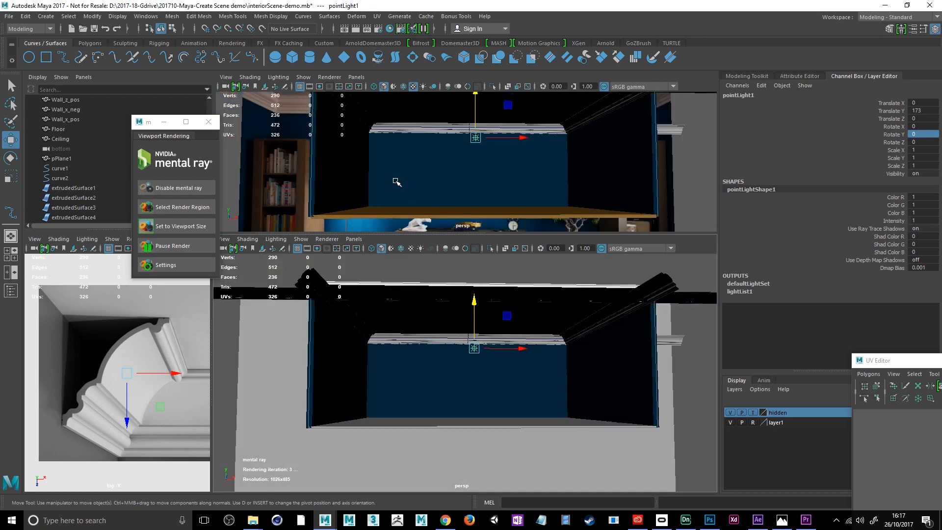
pyautogui.click(734, 415)
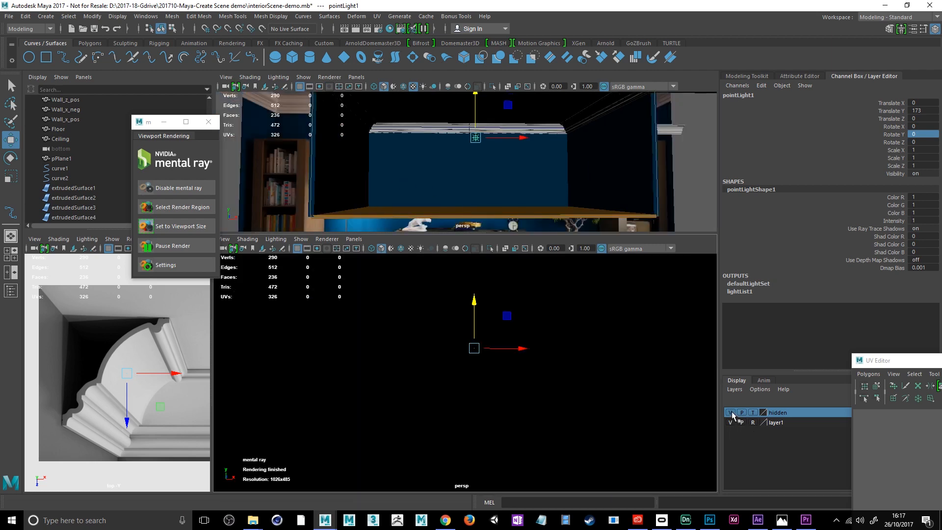
# Render the current frame facing the room's end wall with mental ray, inspect the cornices, and close the render window.
pyautogui.keyDown('alt'); pyautogui.moveTo(461, 183); pyautogui.dragTo(458, 191); pyautogui.keyUp('alt')
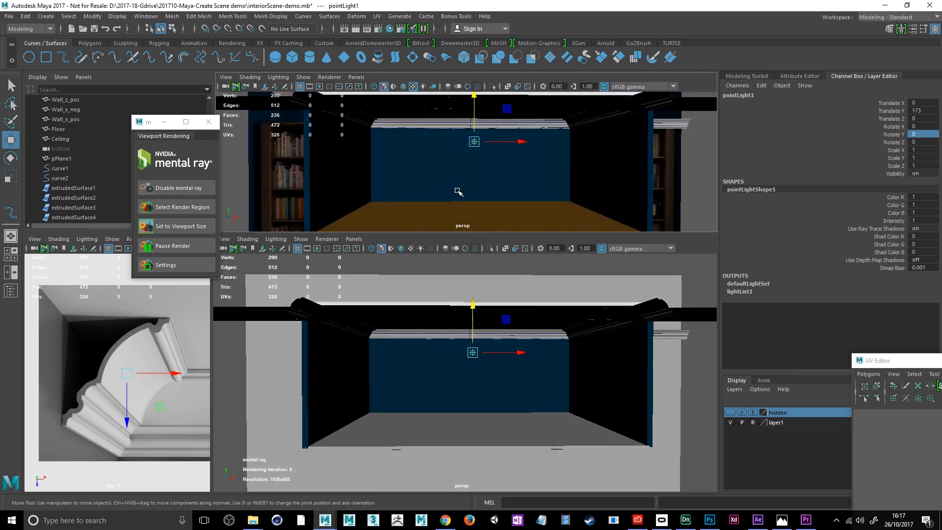
pyautogui.scroll(3, 462, 202)
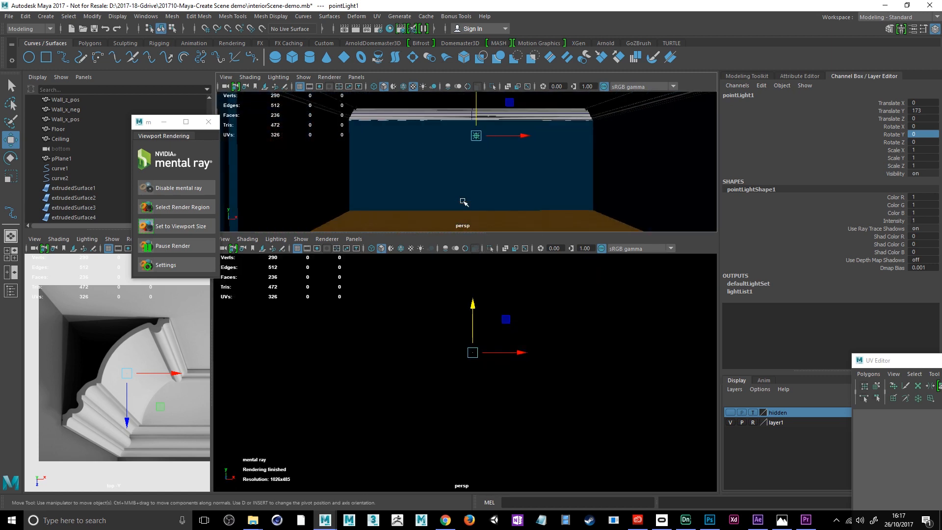
pyautogui.scroll(3, 462, 203)
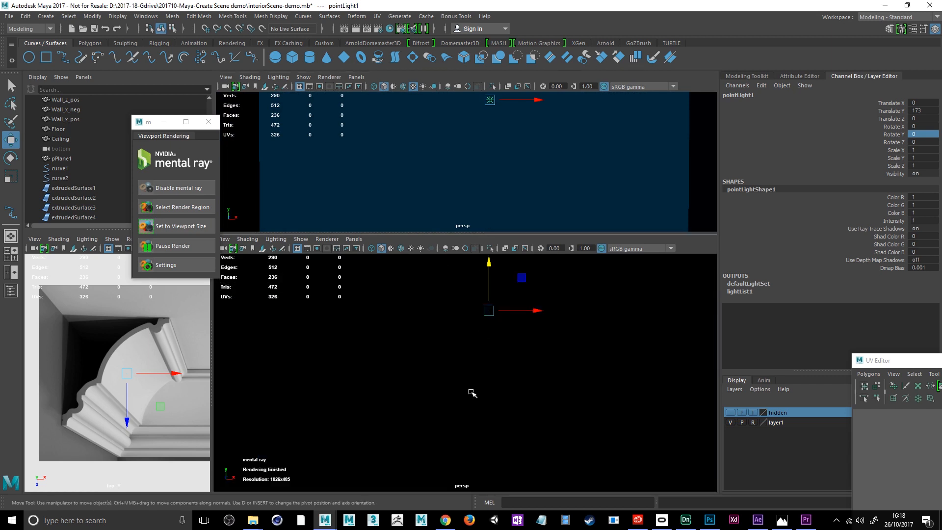
pyautogui.scroll(-3, 466, 328)
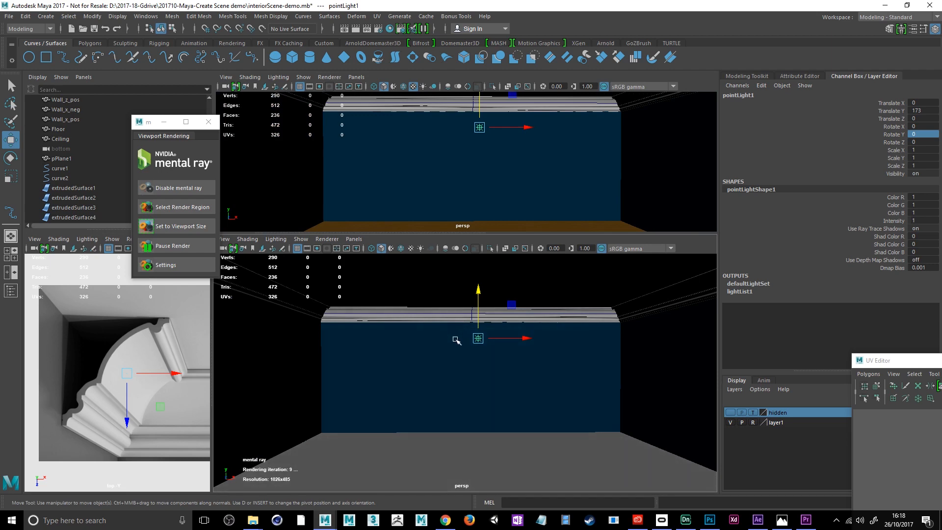
pyautogui.keyDown('alt'); pyautogui.moveTo(460, 338); pyautogui.dragTo(463, 335); pyautogui.keyUp('alt')
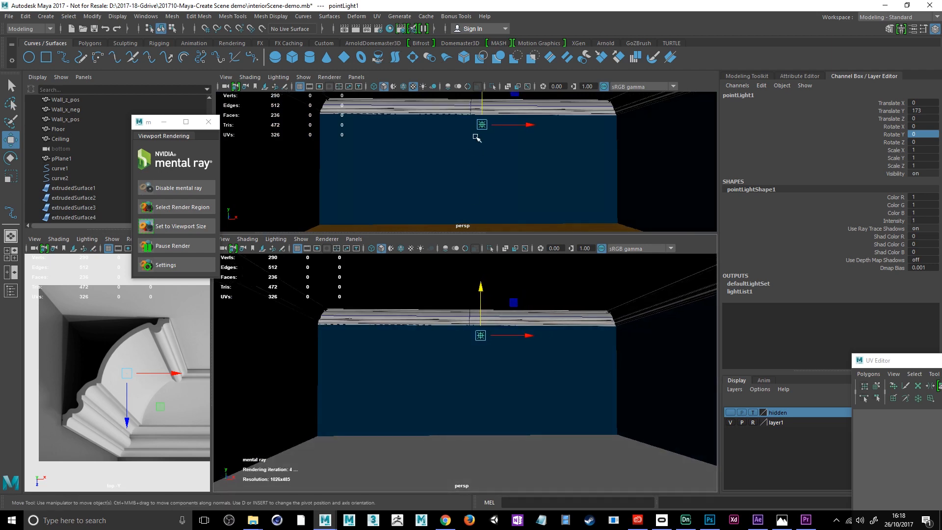
pyautogui.click(346, 28)
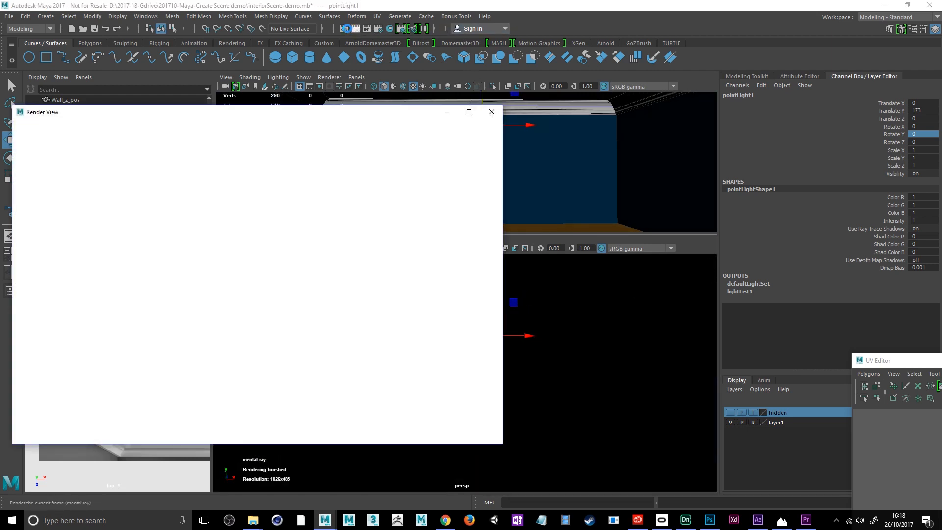
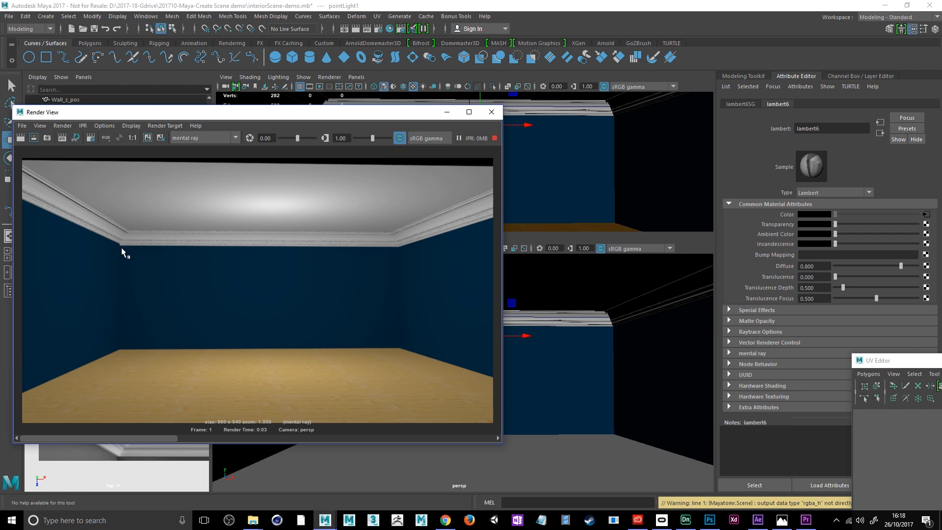
pyautogui.click(491, 112)
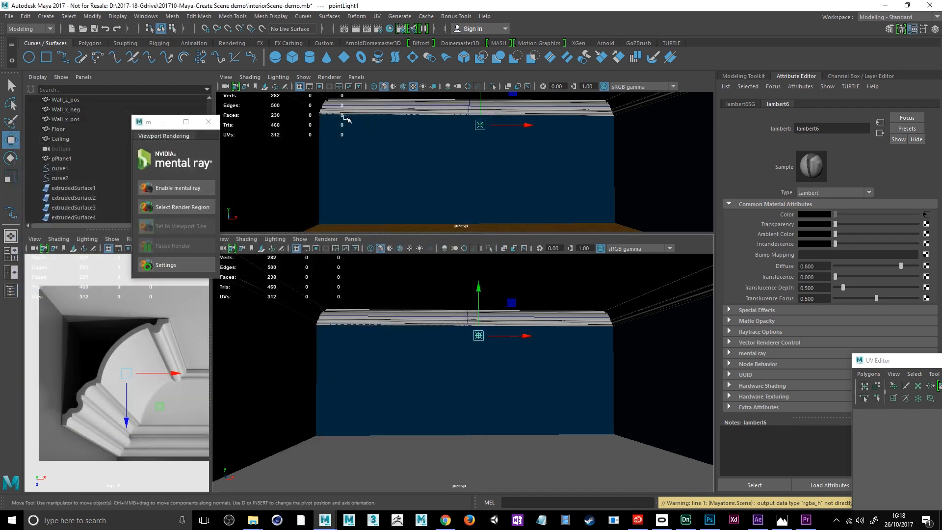
# Select the end wall and adjoining side wall cornices and examine closely the corners where they meet.
pyautogui.click(316, 106)
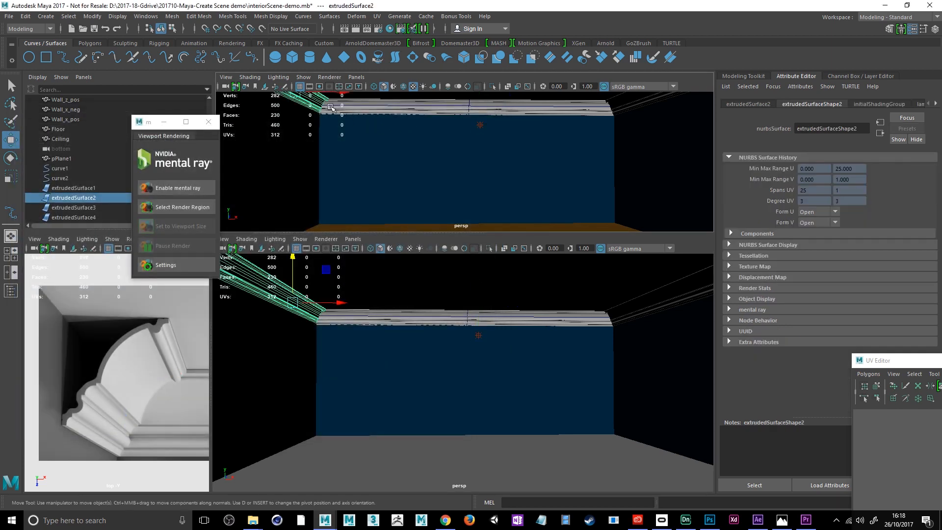
pyautogui.click(332, 107)
pyautogui.click(326, 107)
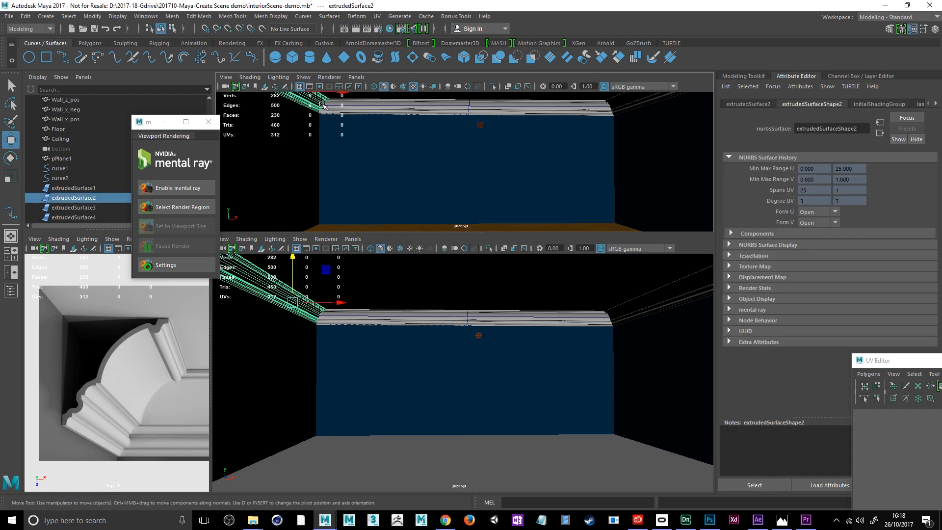
pyautogui.keyDown('shift'); pyautogui.click(385, 108); pyautogui.keyUp('shift')
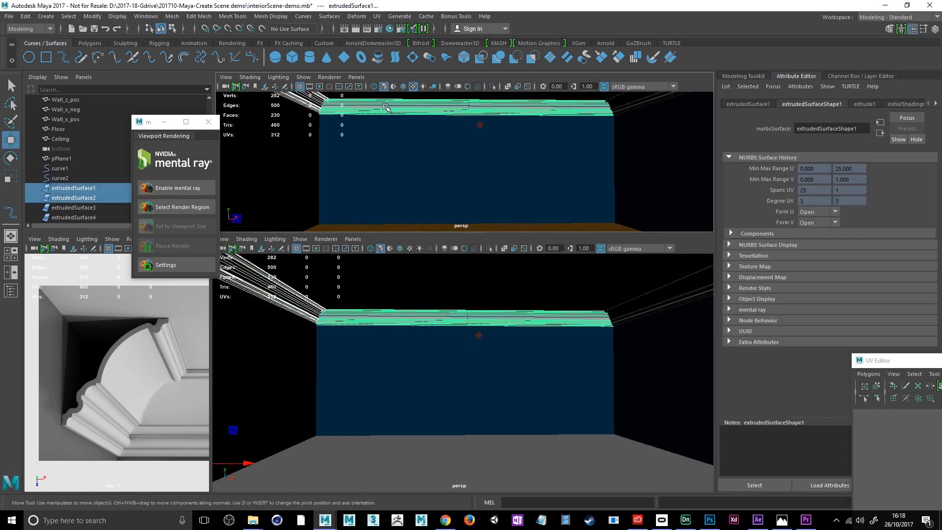
pyautogui.press('f')
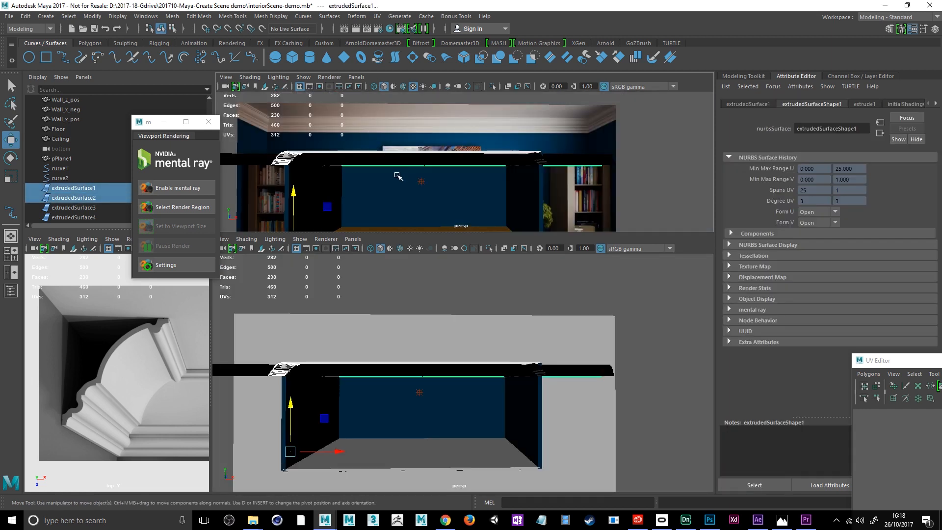
pyautogui.keyDown('alt'); pyautogui.moveTo(408, 183); pyautogui.dragTo(379, 176); pyautogui.keyUp('alt')
pyautogui.scroll(5, 378, 176)
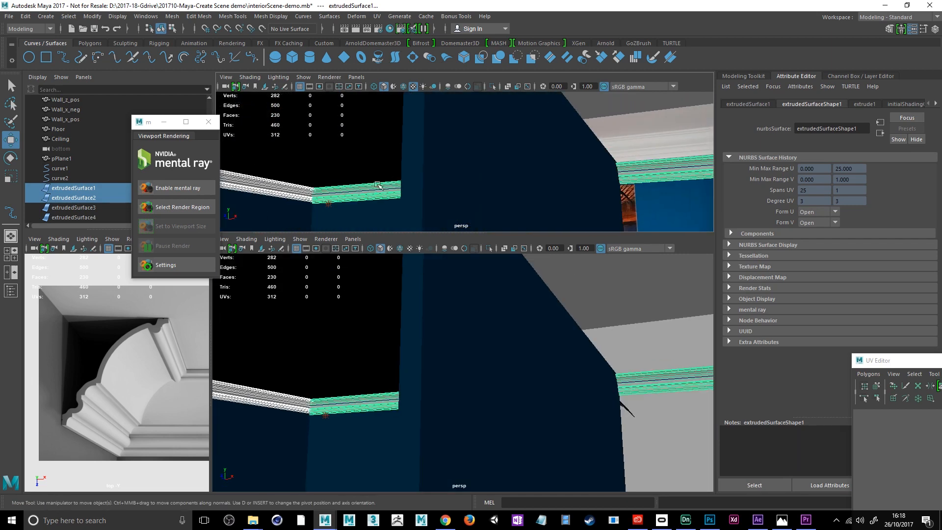
pyautogui.keyDown('alt'); pyautogui.moveTo(324, 201); pyautogui.dragTo(466, 158); pyautogui.keyUp('alt')
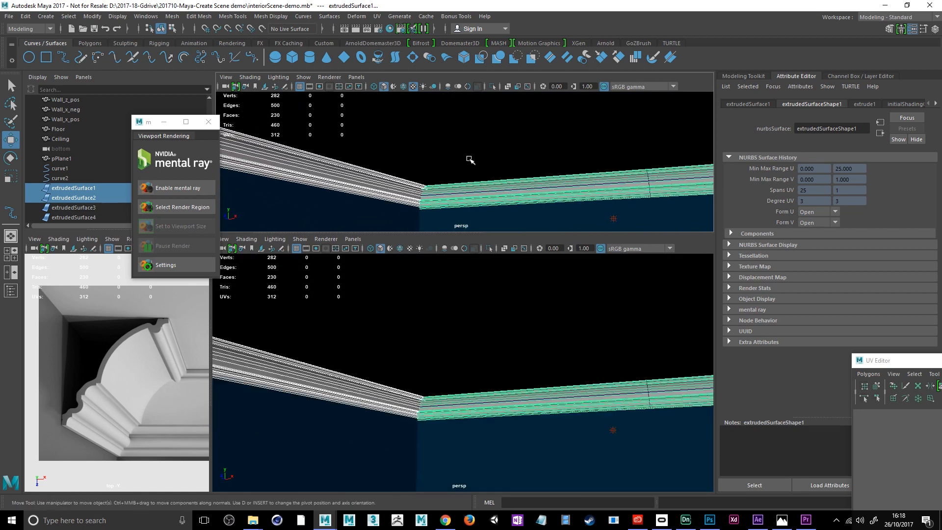
pyautogui.keyDown('alt'); pyautogui.moveTo(451, 209); pyautogui.dragTo(314, 213); pyautogui.keyUp('alt')
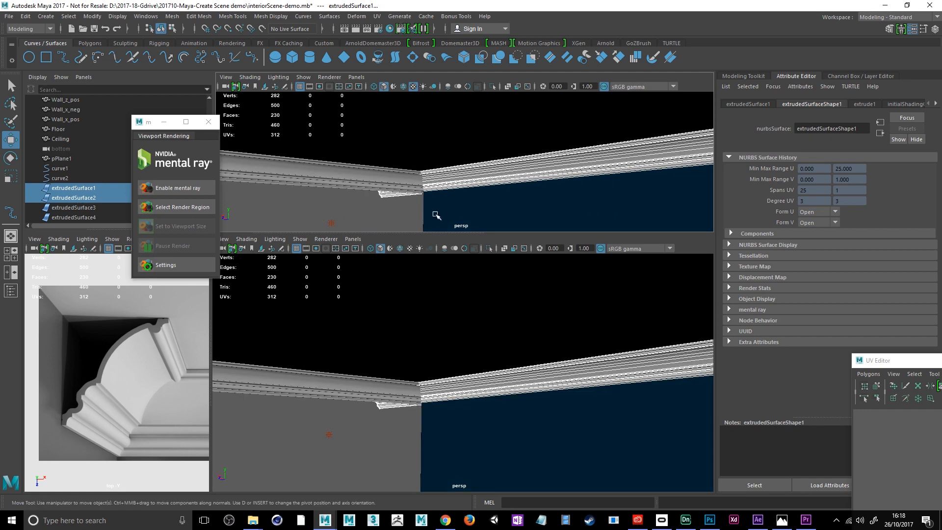
# Select the side wall cornice extrudedSurface2 and nudge it slightly along its vertical axis.
pyautogui.click(463, 182)
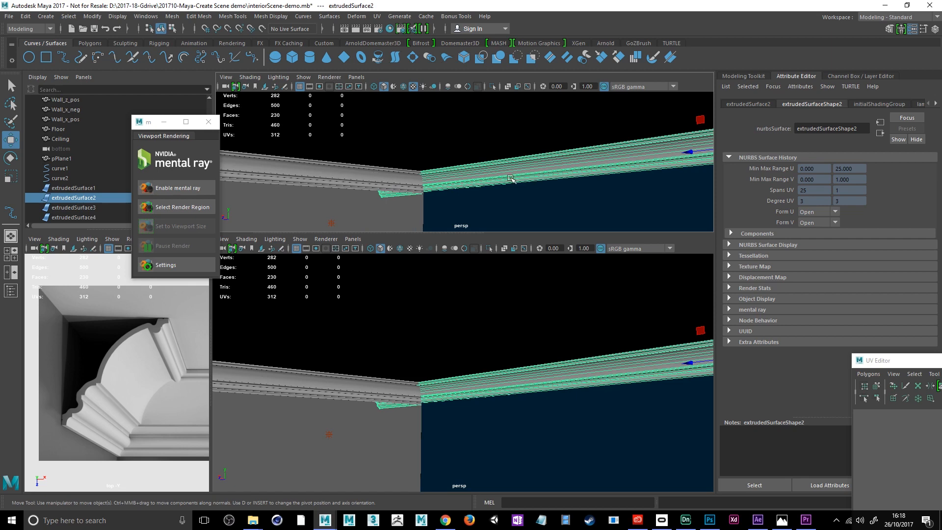
pyautogui.keyDown('alt'); pyautogui.moveTo(490, 179); pyautogui.dragTo(573, 182); pyautogui.keyUp('alt')
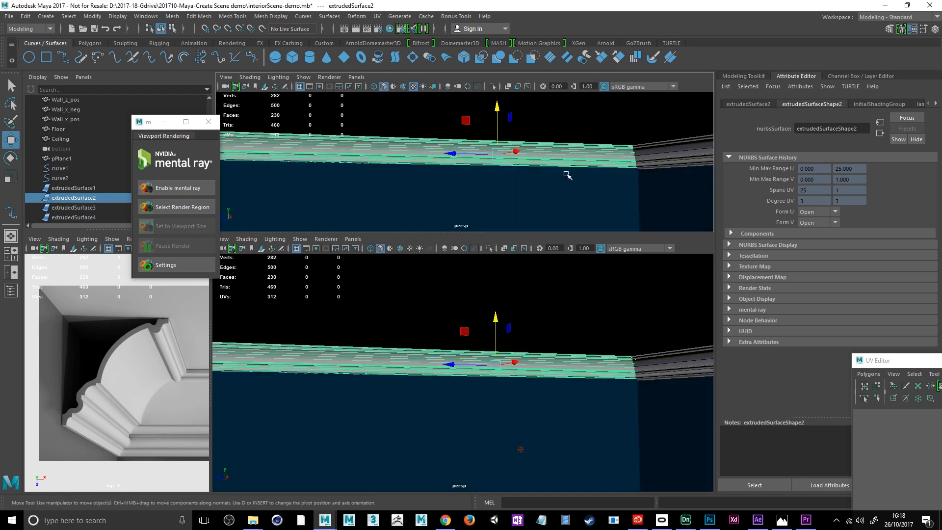
pyautogui.moveTo(498, 106); pyautogui.dragTo(496, 109)
pyautogui.keyDown('alt'); pyautogui.moveTo(399, 186); pyautogui.dragTo(525, 185); pyautogui.keyUp('alt')
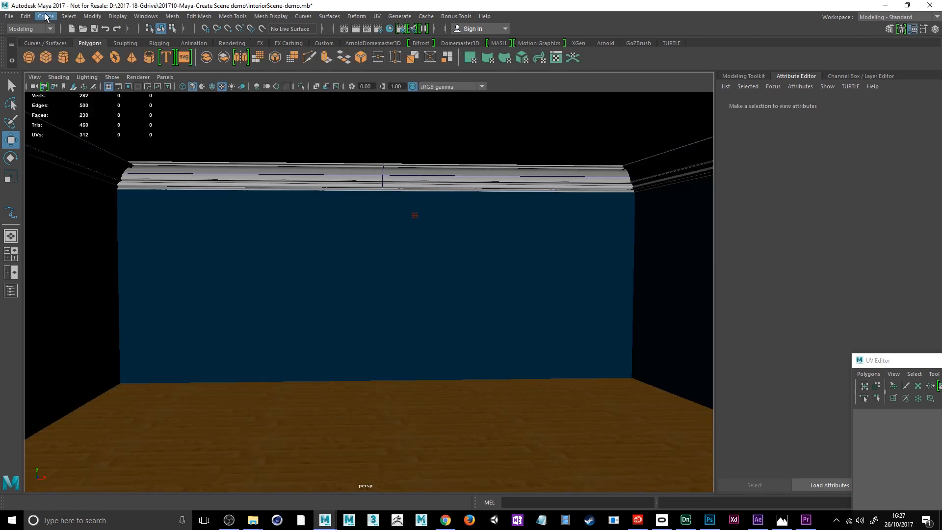
# Create a polygon cube from its creation options with custom width and height and a depth of 45.
pyautogui.click(45, 16)
pyautogui.moveTo(78, 53)
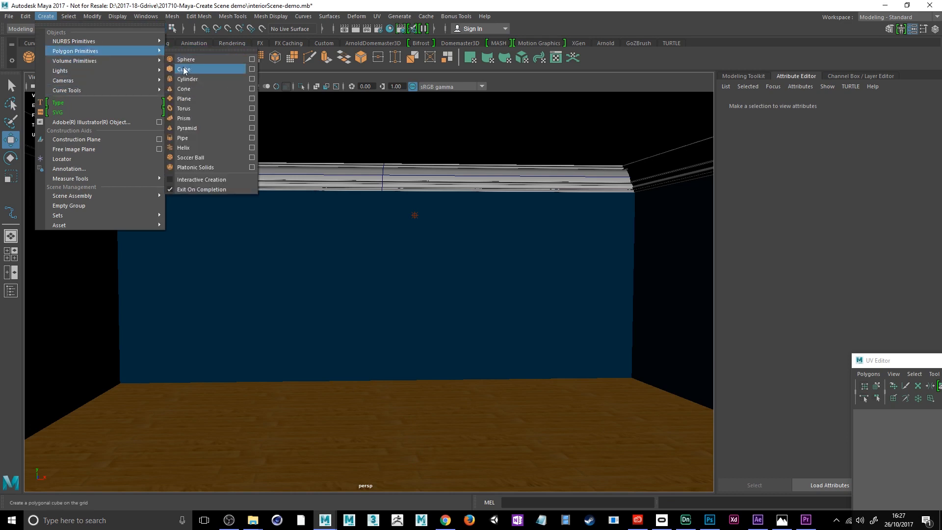
pyautogui.click(252, 69)
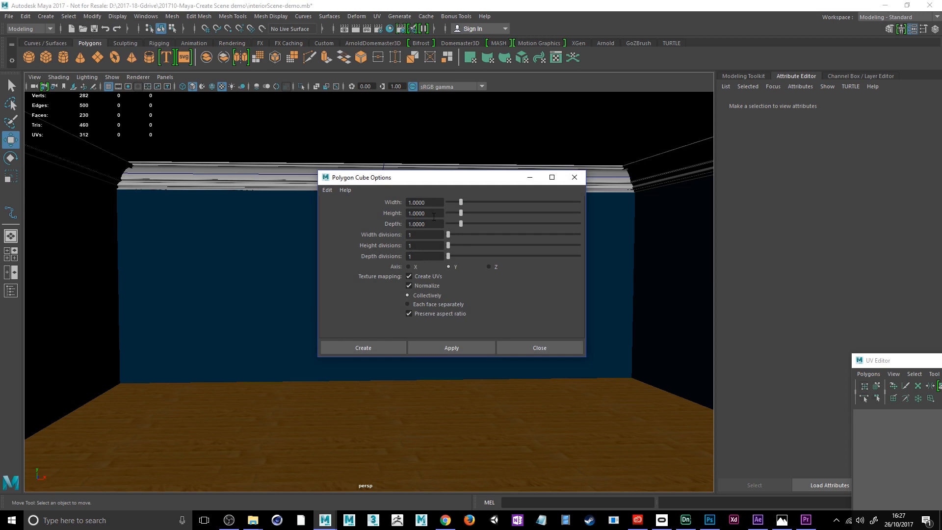
pyautogui.moveTo(434, 217); pyautogui.dragTo(397, 210)
pyautogui.moveTo(434, 204); pyautogui.dragTo(417, 202)
pyautogui.moveTo(437, 227); pyautogui.dragTo(386, 224)
pyautogui.write('45')
pyautogui.click(396, 347)
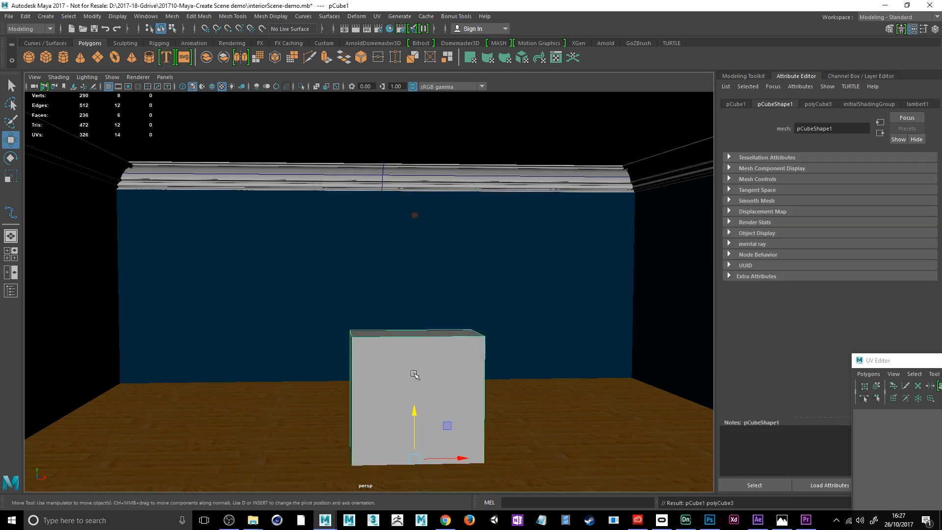
# Raise the new cube to stand on the floor by setting its Translate Y to 95.
pyautogui.click(415, 414)
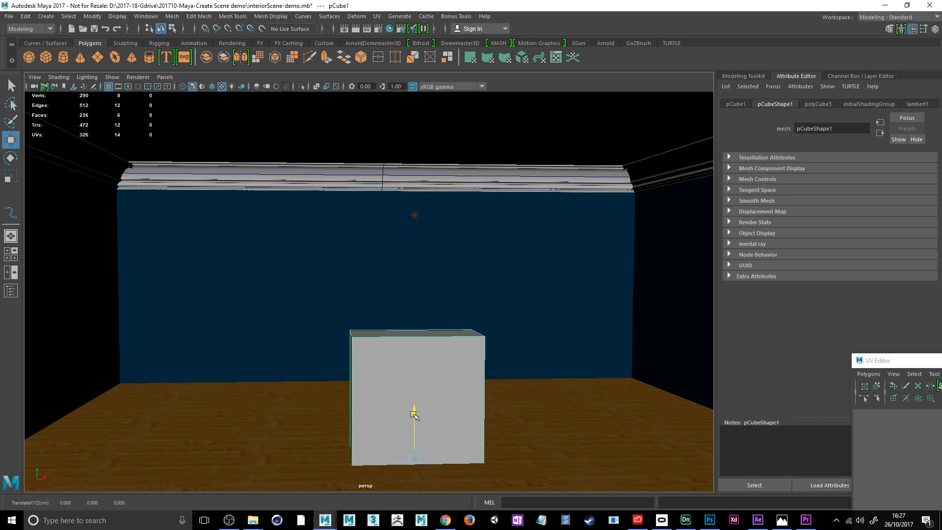
pyautogui.click(736, 104)
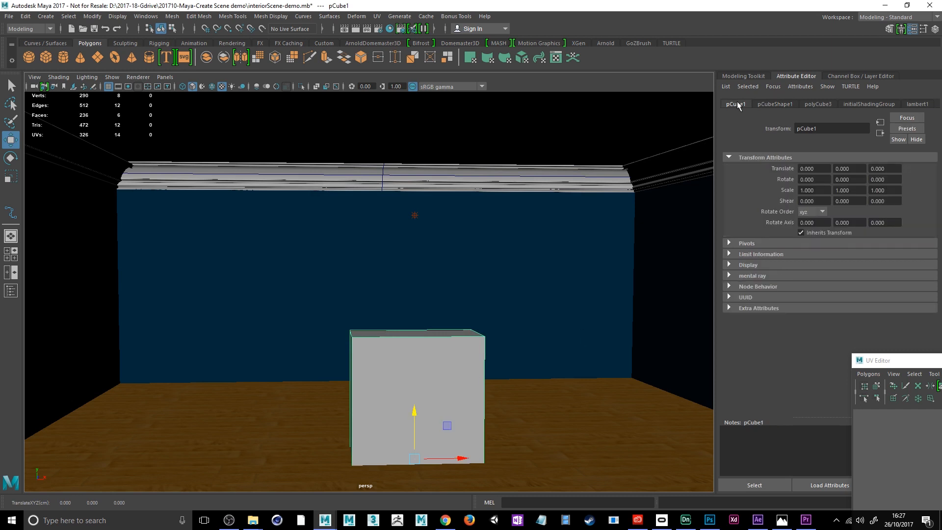
pyautogui.moveTo(849, 169); pyautogui.dragTo(823, 157)
pyautogui.write('95')
pyautogui.press('Return')
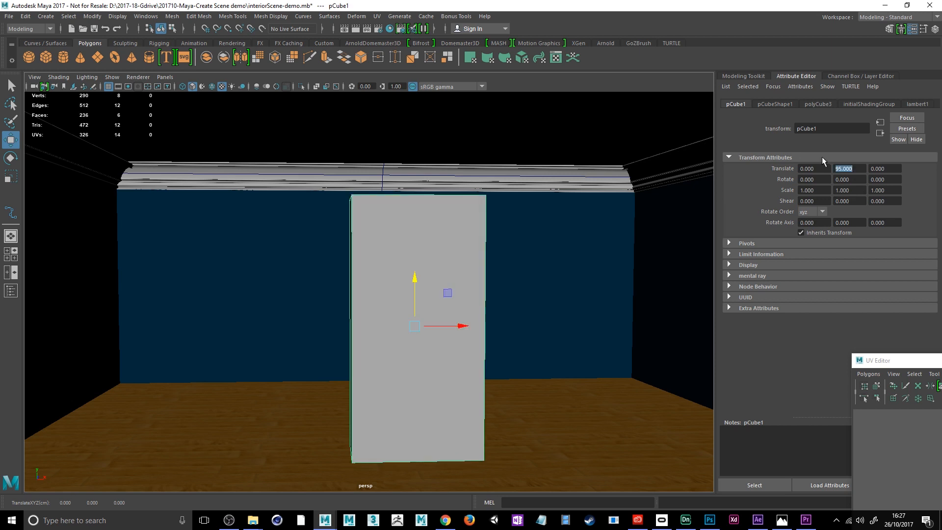
# Turn on X-ray display and move the cube to Translate X -212 and Translate Z -268, near the end wall.
pyautogui.moveTo(462, 327); pyautogui.dragTo(158, 323)
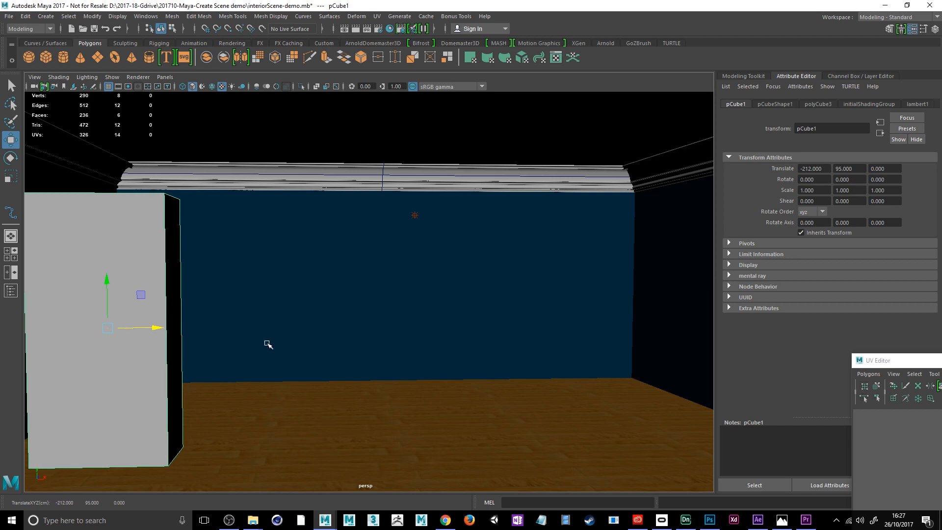
pyautogui.keyDown('alt'); pyautogui.moveTo(267, 343); pyautogui.dragTo(212, 336); pyautogui.keyUp('alt')
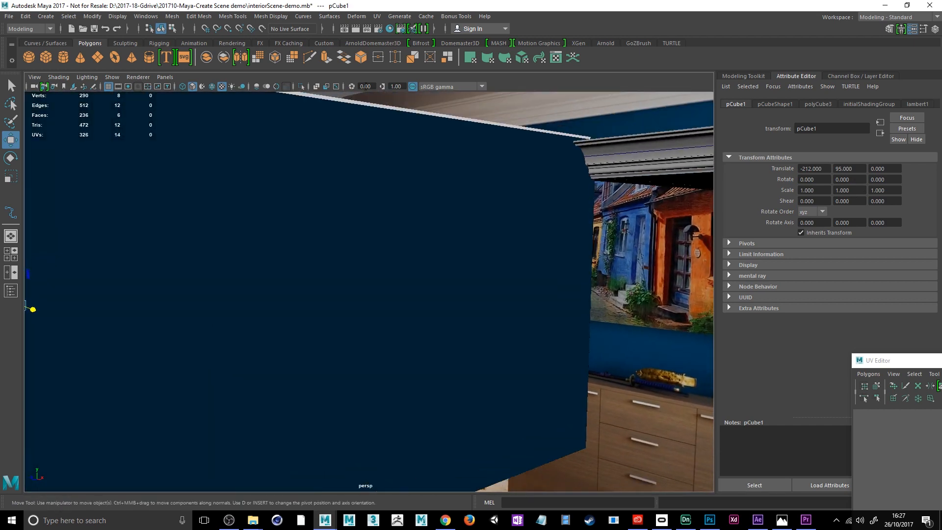
pyautogui.click(316, 86)
pyautogui.keyDown('alt'); pyautogui.moveTo(333, 244); pyautogui.dragTo(308, 260); pyautogui.keyUp('alt')
pyautogui.moveTo(33, 291); pyautogui.dragTo(243, 274)
pyautogui.keyDown('alt'); pyautogui.moveTo(243, 311); pyautogui.dragTo(336, 301); pyautogui.keyUp('alt')
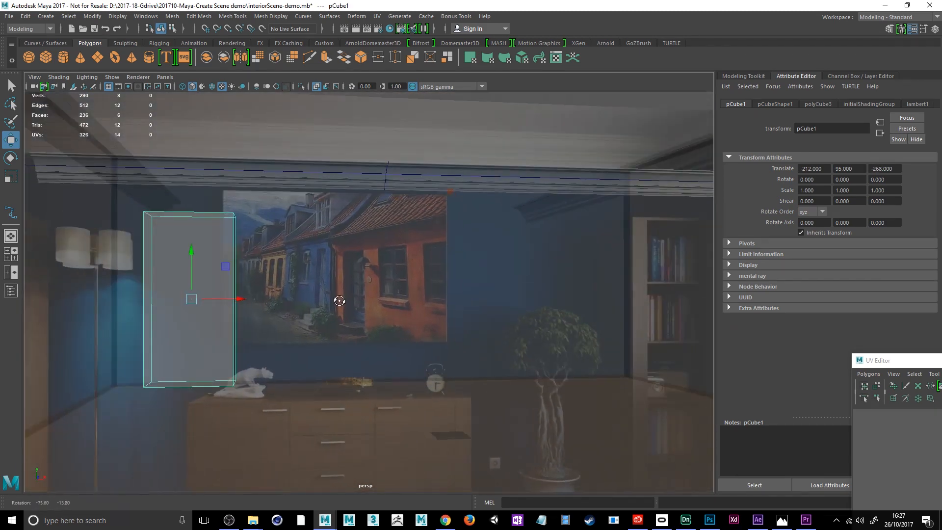
# Duplicate the tall cube and move the copy across the end wall to Translate X 245.
pyautogui.moveTo(238, 297); pyautogui.dragTo(619, 298)
pyautogui.hotkey('ctrl', 'd')
pyautogui.keyDown('alt'); pyautogui.moveTo(623, 359); pyautogui.dragTo(603, 360); pyautogui.keyUp('alt')
pyautogui.moveTo(636, 312); pyautogui.dragTo(650, 311)
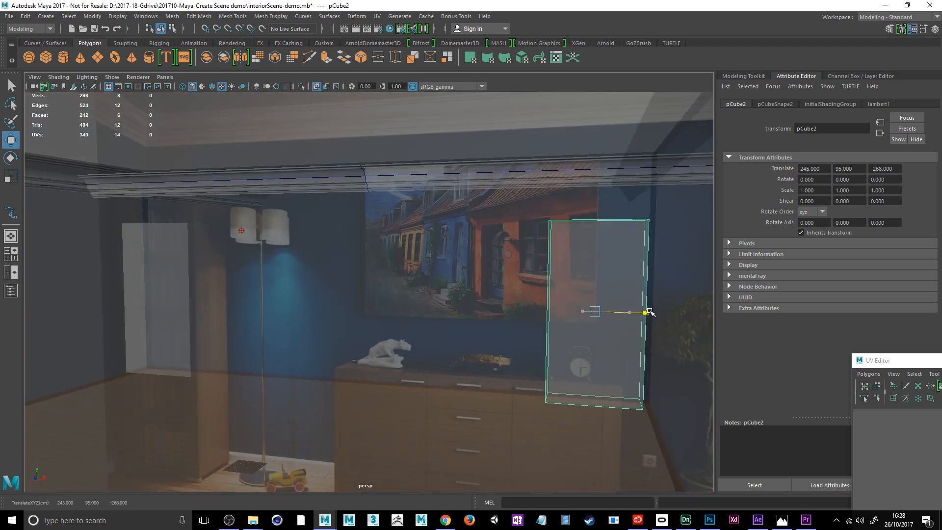
pyautogui.keyDown('alt'); pyautogui.moveTo(595, 362); pyautogui.dragTo(564, 369); pyautogui.keyUp('alt')
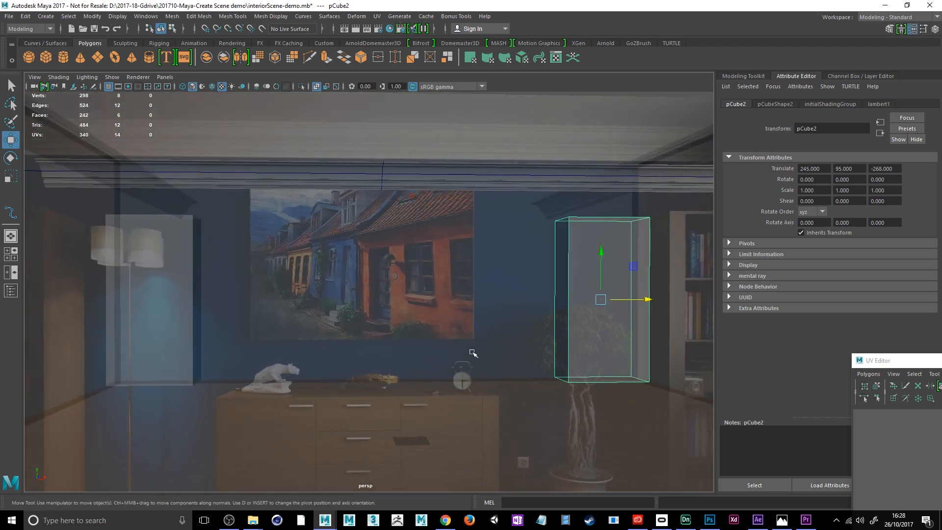
# Create a polygon cube from its creation options with a width of 180 and a height of 90.
pyautogui.click(48, 17)
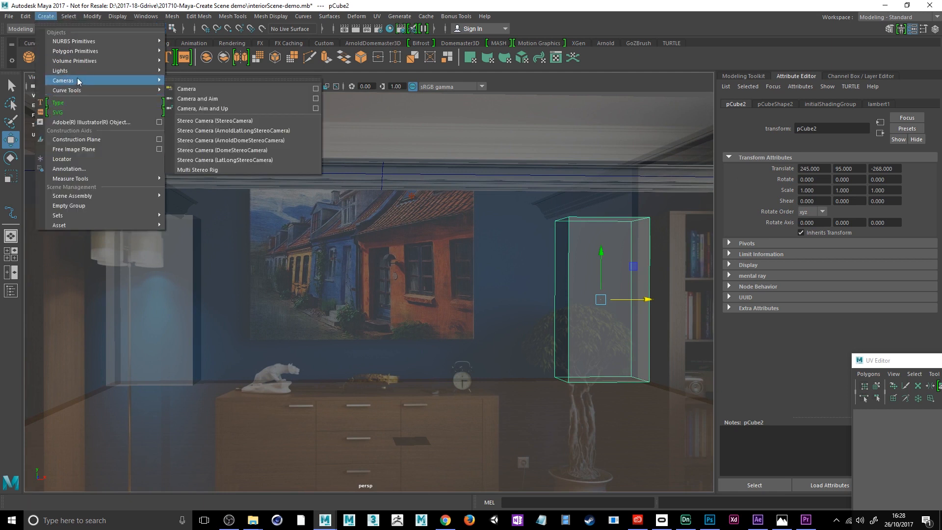
pyautogui.moveTo(86, 54)
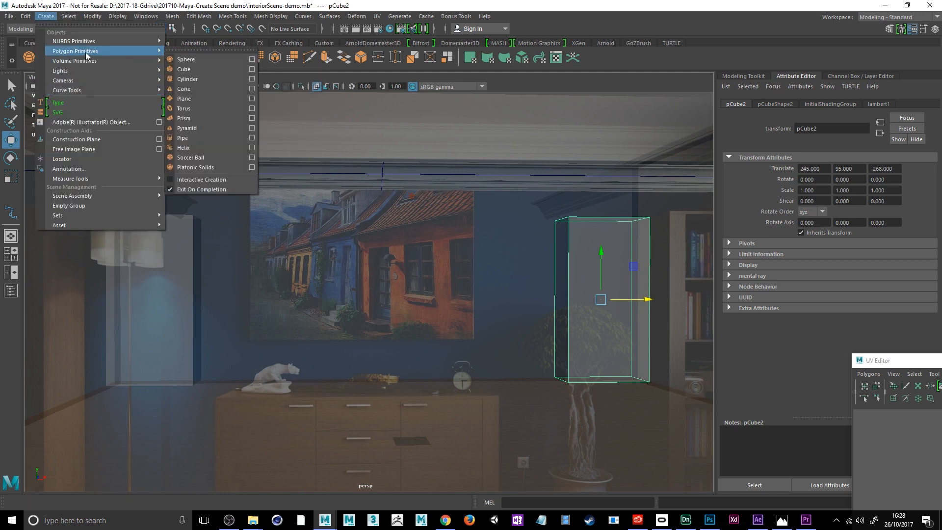
pyautogui.click(252, 70)
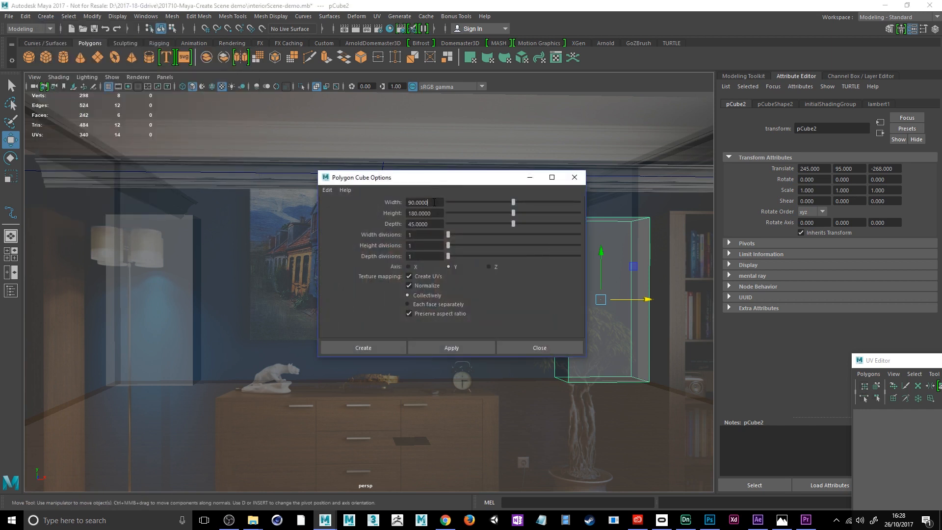
pyautogui.moveTo(433, 202); pyautogui.dragTo(396, 199)
pyautogui.write('180')
pyautogui.press('Tab')
pyautogui.write('90')
pyautogui.press('Return')
pyautogui.click(367, 347)
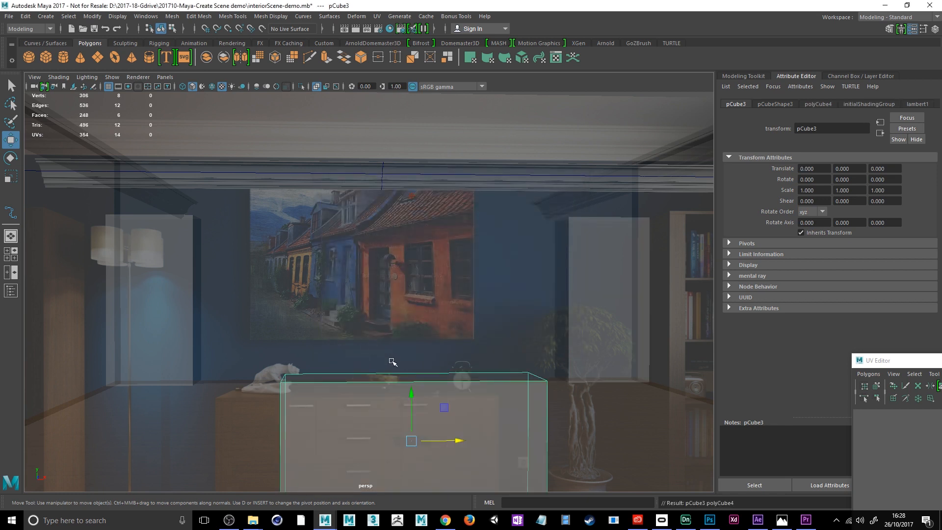
# Raise the new low cube by setting its Translate Y to 50.
pyautogui.moveTo(856, 168); pyautogui.dragTo(827, 167)
pyautogui.write('50')
pyautogui.press('Return')
# Reposition the first tall cube, beside the floor lamp, at Translate X -250 and Translate Z -250.
pyautogui.keyDown('alt'); pyautogui.moveTo(481, 347); pyautogui.dragTo(448, 361); pyautogui.keyUp('alt')
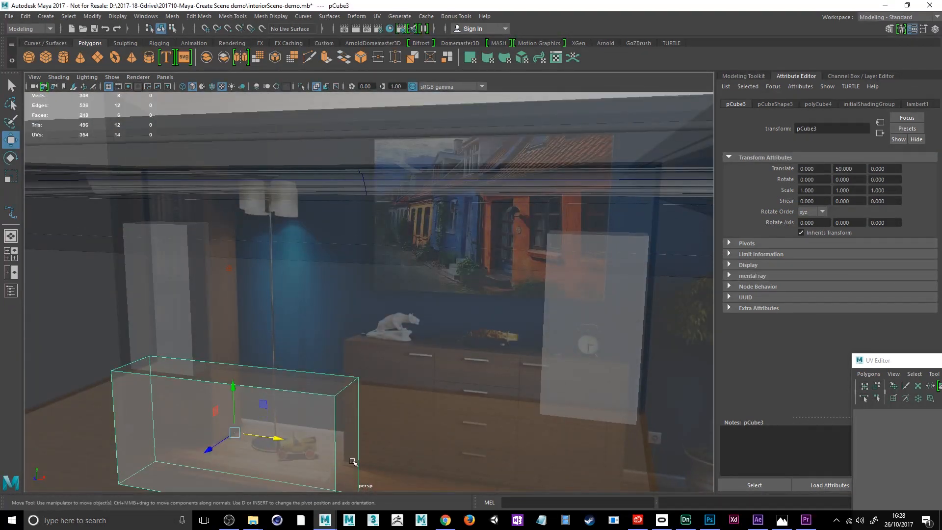
pyautogui.moveTo(499, 391)
pyautogui.keyDown('alt'); pyautogui.mouseDown()
pyautogui.moveTo(465, 390)
pyautogui.moveTo(472, 383)
pyautogui.mouseUp(); pyautogui.keyUp('alt')
pyautogui.moveTo(509, 316)
pyautogui.keyDown('alt'); pyautogui.mouseDown()
pyautogui.moveTo(473, 353)
pyautogui.moveTo(490, 352)
pyautogui.mouseUp(); pyautogui.keyUp('alt')
pyautogui.click(166, 284)
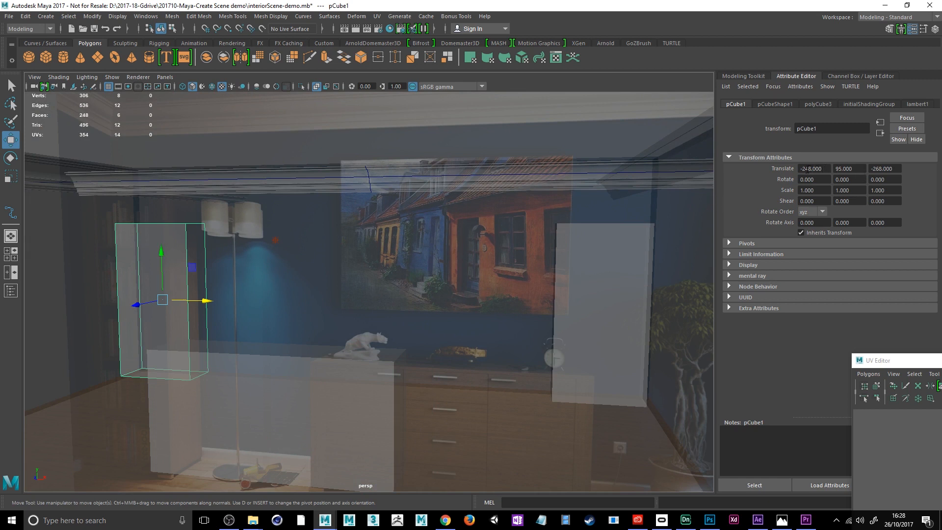
pyautogui.moveTo(807, 169); pyautogui.dragTo(836, 175)
pyautogui.write('50')
pyautogui.press('Return')
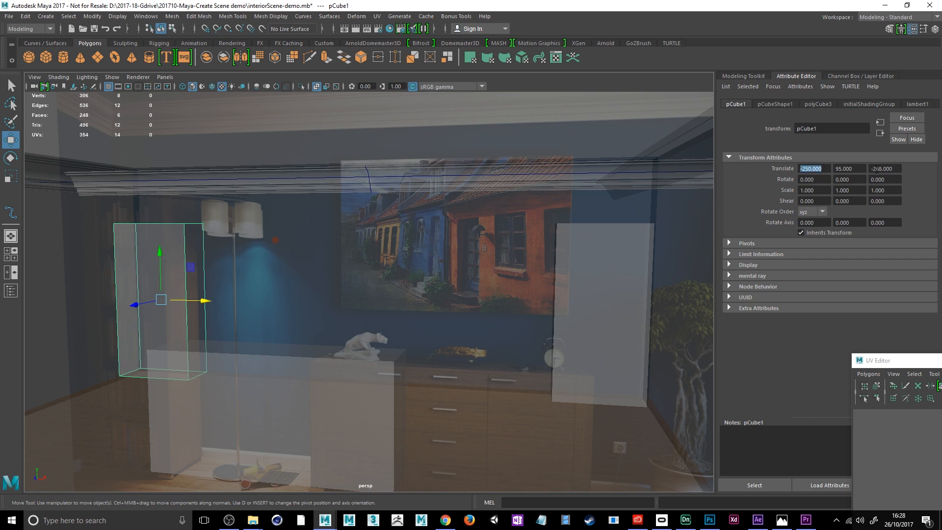
pyautogui.moveTo(874, 169); pyautogui.dragTo(892, 169)
pyautogui.write('2250')
pyautogui.press('Return')
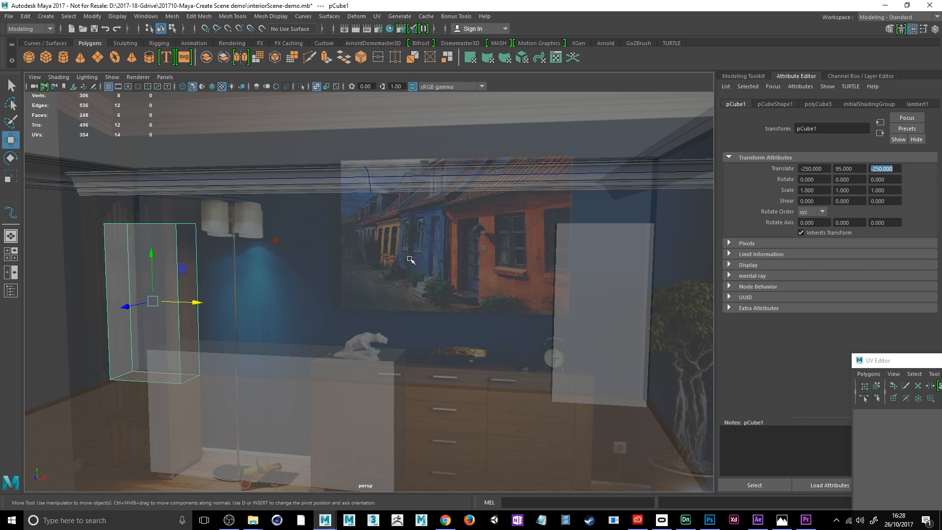
# Switch to the multi-view layout, select pCube3 in the Outliner and move it to Translate Z -267, near the end wall.
pyautogui.keyDown('alt'); pyautogui.moveTo(410, 264); pyautogui.dragTo(312, 268); pyautogui.keyUp('alt')
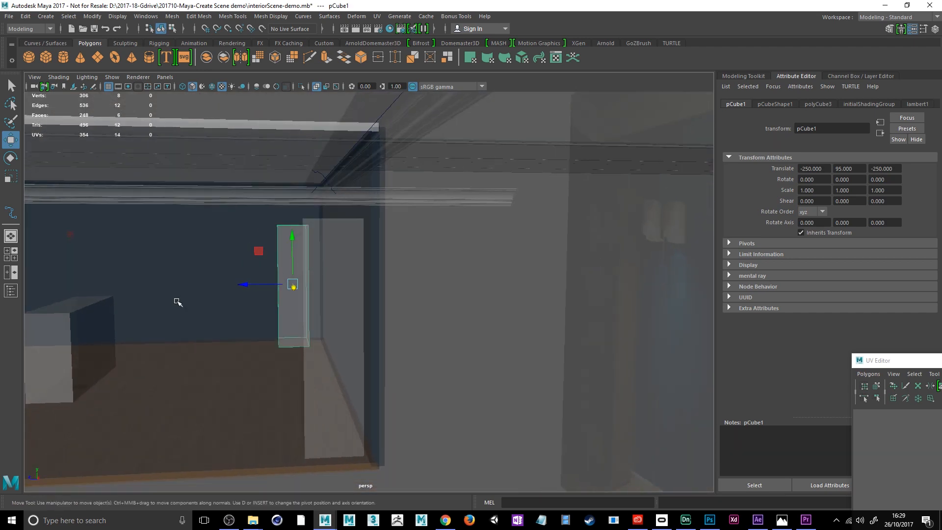
pyautogui.click(59, 335)
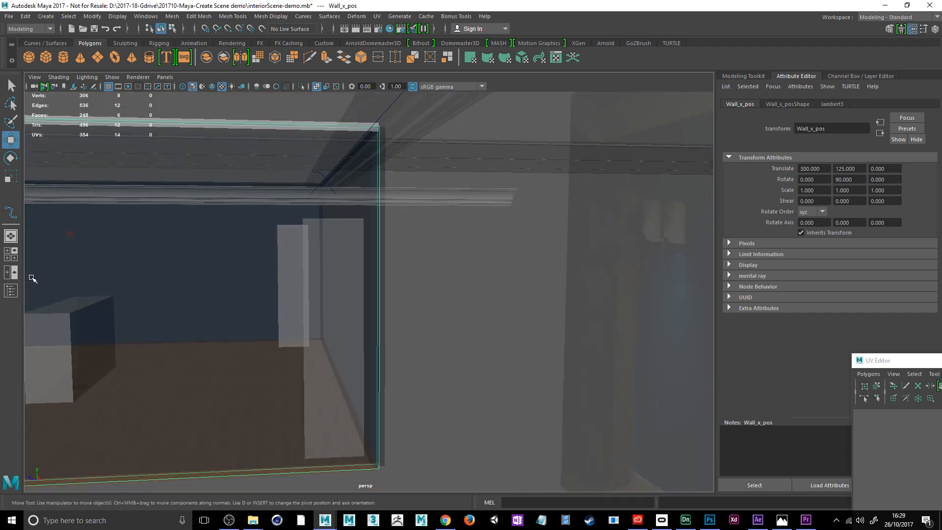
pyautogui.press('space')
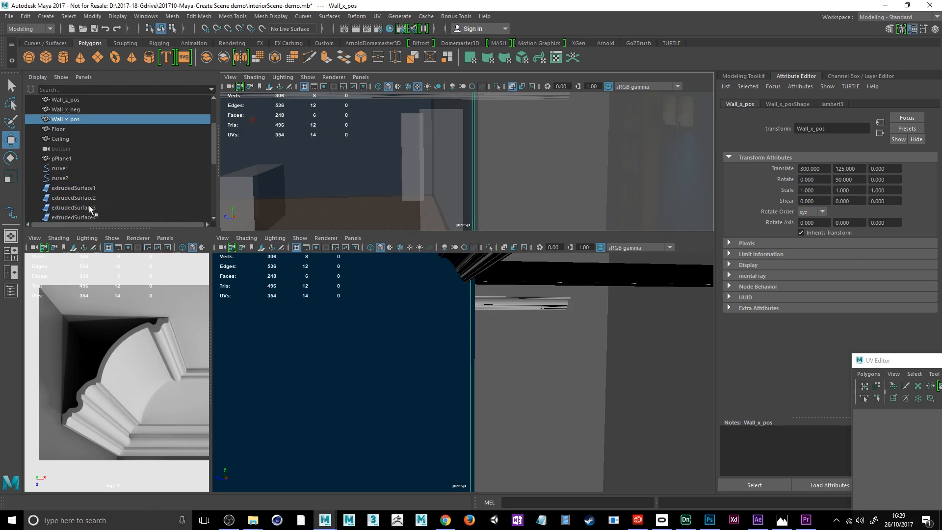
pyautogui.scroll(-5, 98, 199)
pyautogui.click(72, 119)
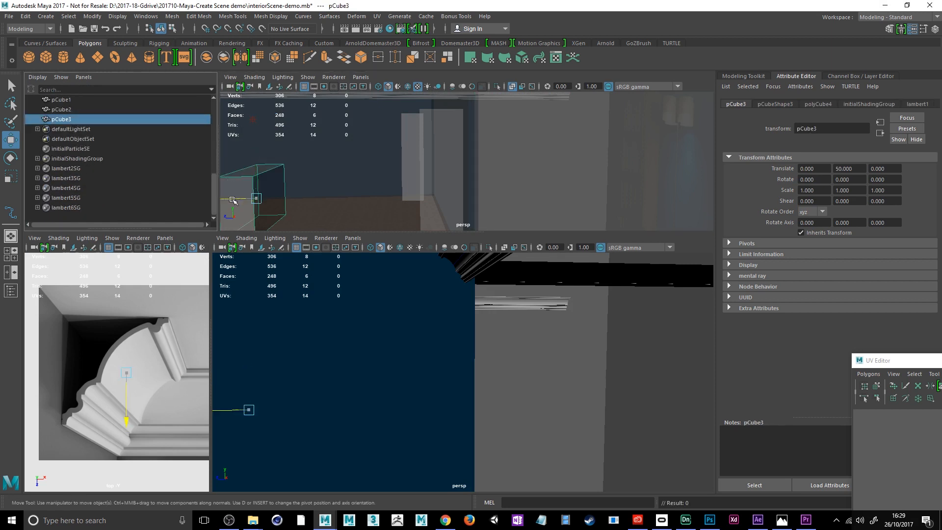
pyautogui.moveTo(234, 201); pyautogui.dragTo(403, 201)
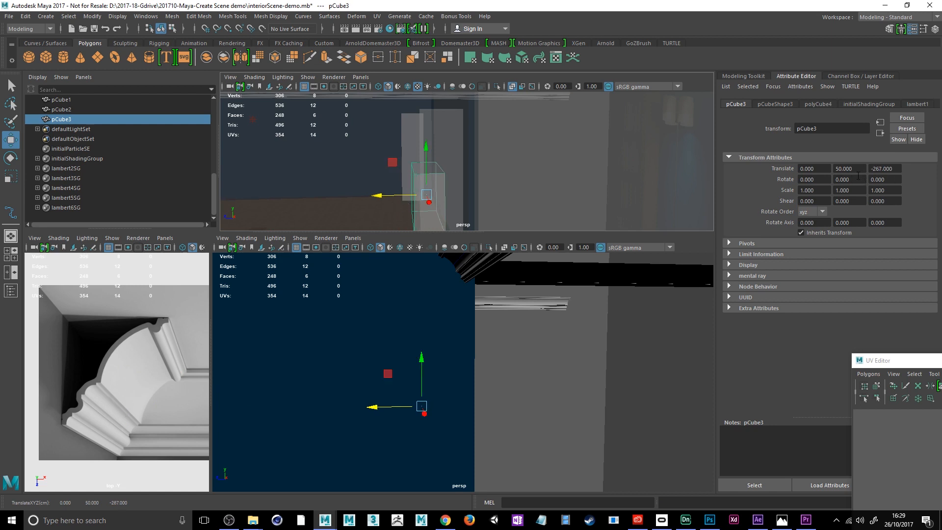
# Refine the low cube's position against the end wall and set its Translate Z to -270.
pyautogui.doubleClick(874, 169)
pyautogui.keyDown('alt'); pyautogui.moveTo(501, 210); pyautogui.dragTo(500, 222); pyautogui.keyUp('alt')
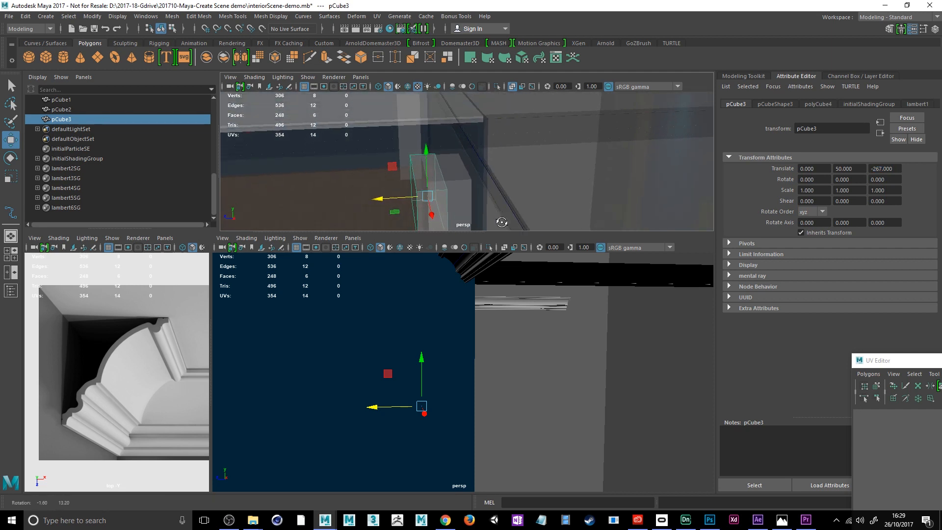
pyautogui.scroll(3, 499, 225)
pyautogui.scroll(5, 498, 221)
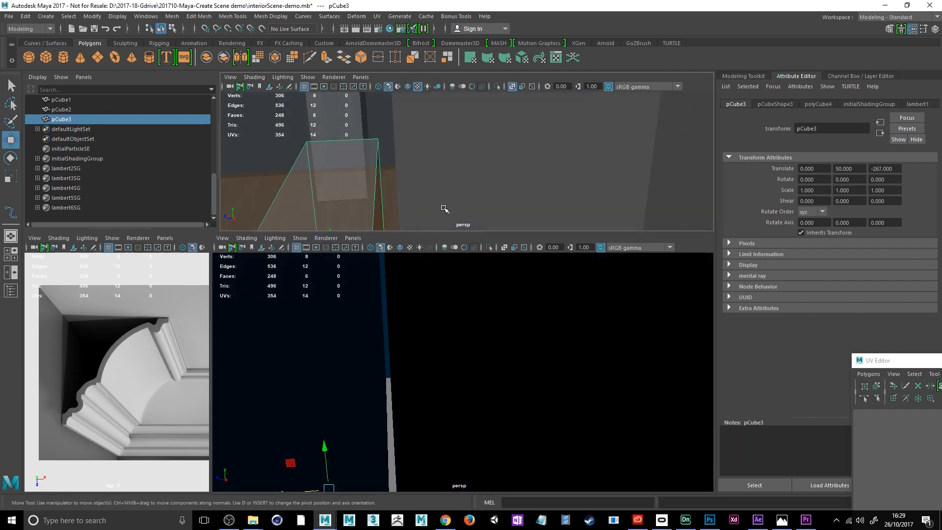
pyautogui.keyDown('alt'); pyautogui.moveTo(446, 210); pyautogui.dragTo(480, 118, button='middle'); pyautogui.keyUp('alt')
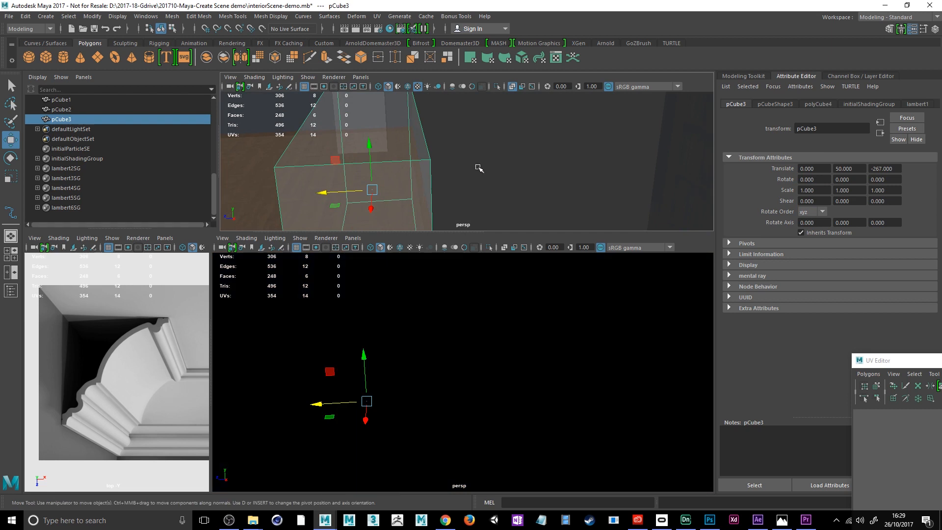
pyautogui.keyDown('alt'); pyautogui.moveTo(479, 169); pyautogui.dragTo(448, 138, button='middle'); pyautogui.keyUp('alt')
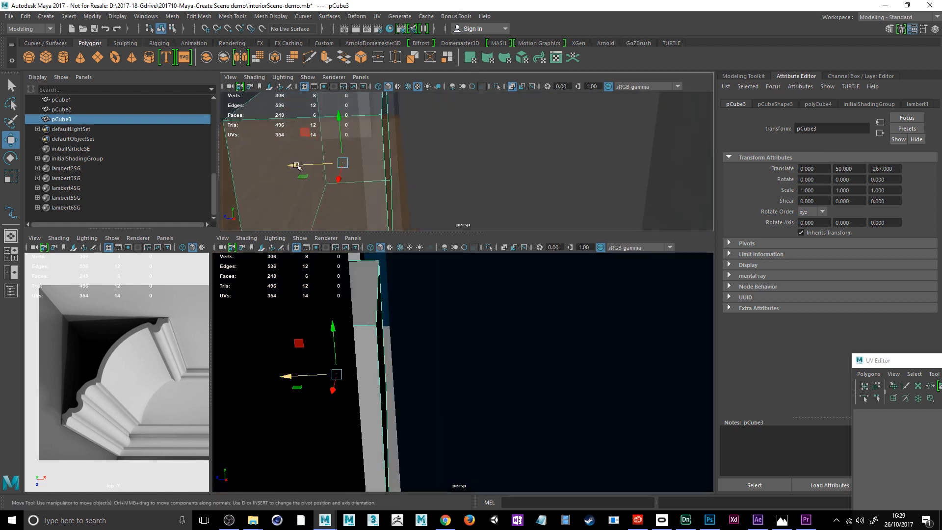
pyautogui.moveTo(295, 165); pyautogui.dragTo(303, 167)
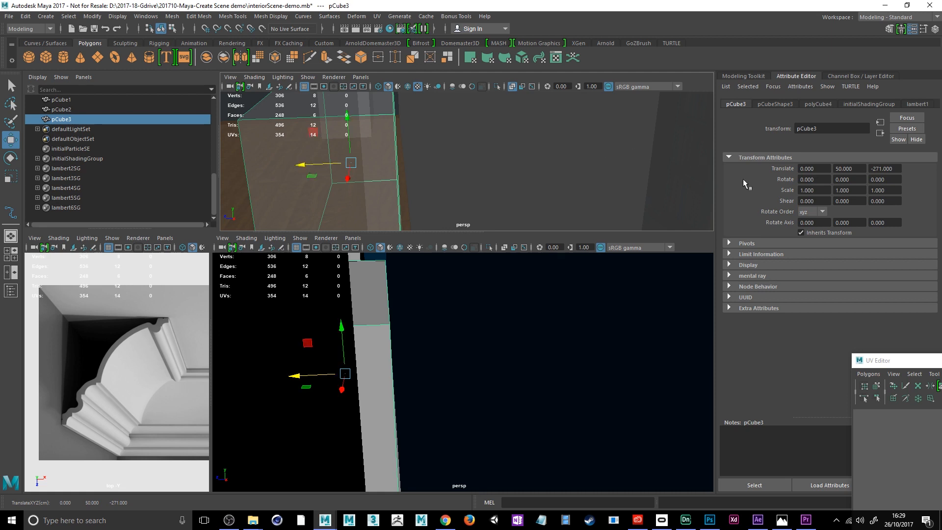
pyautogui.moveTo(875, 169); pyautogui.dragTo(909, 170)
pyautogui.write('270')
pyautogui.press('Return')
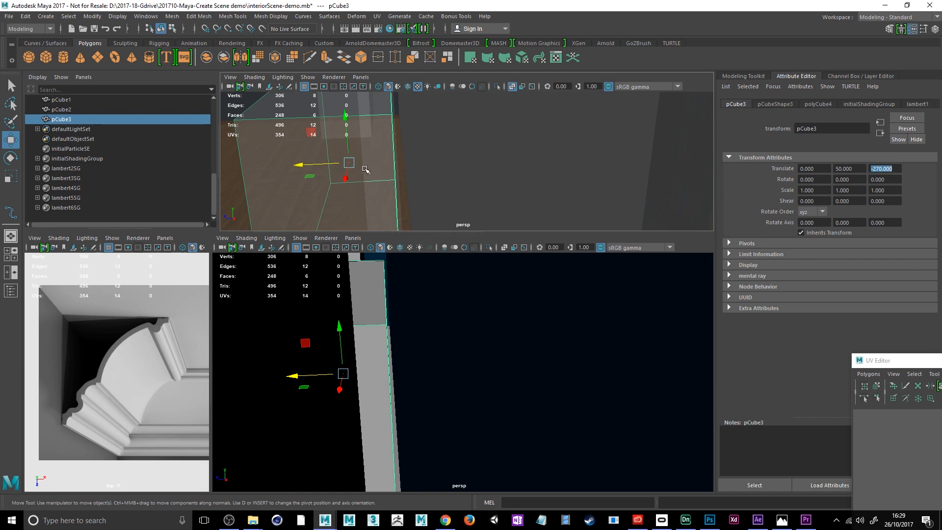
# Rename the low cube pCube3 as chest_of_draws in the Outliner.
pyautogui.keyDown('alt'); pyautogui.moveTo(364, 168); pyautogui.dragTo(522, 206); pyautogui.keyUp('alt')
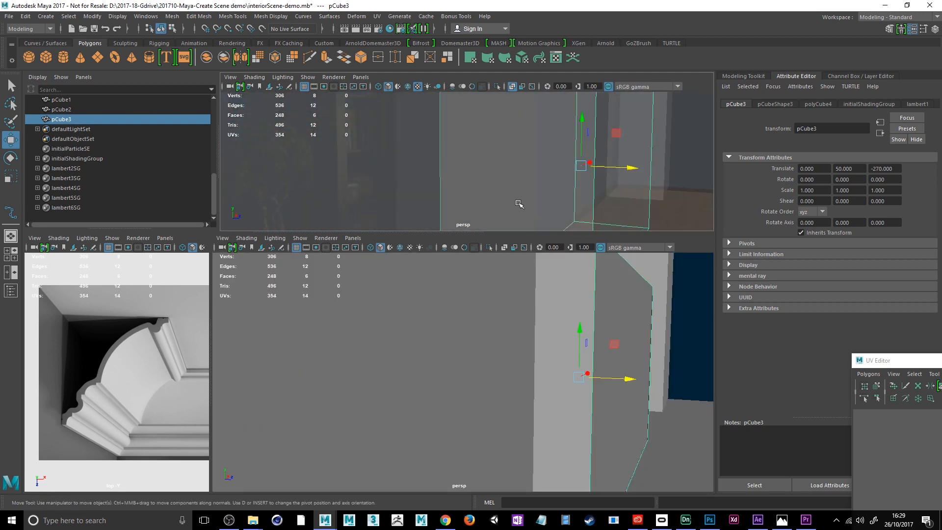
pyautogui.click(614, 158)
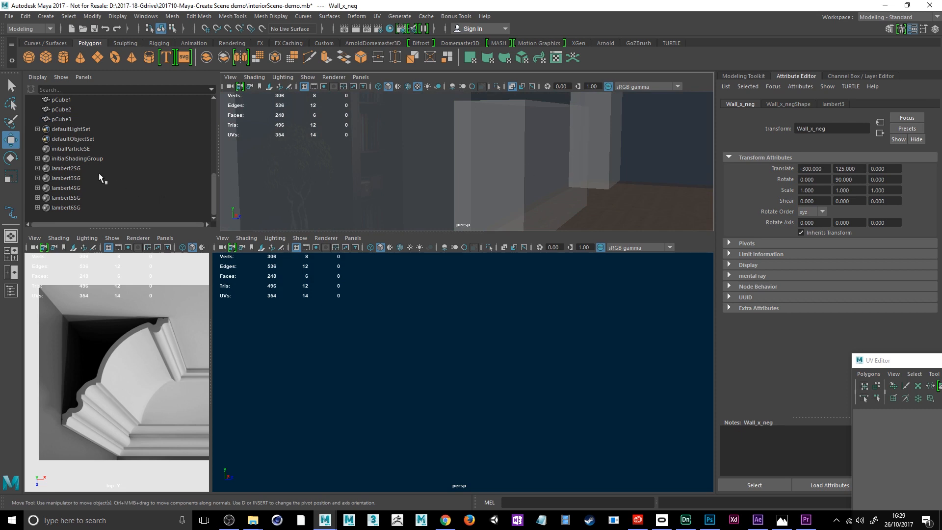
pyautogui.doubleClick(63, 120)
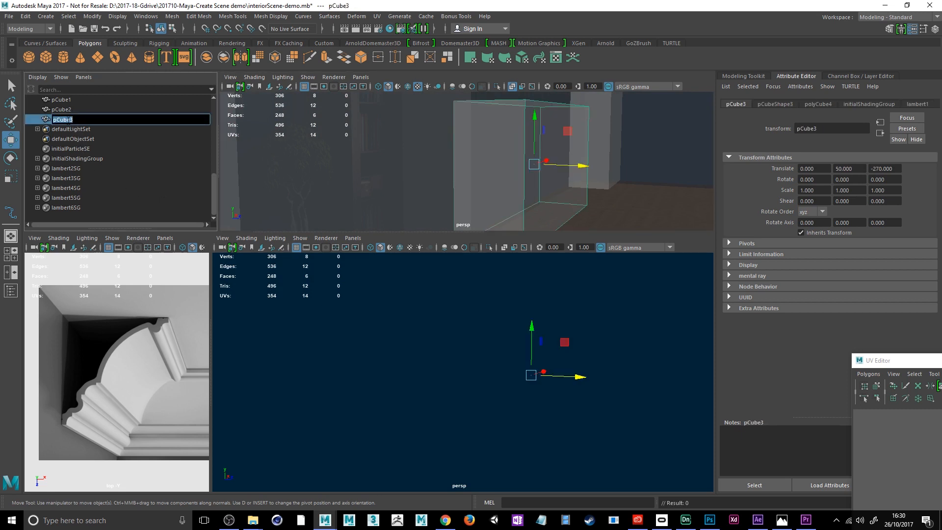
pyautogui.write('cu')
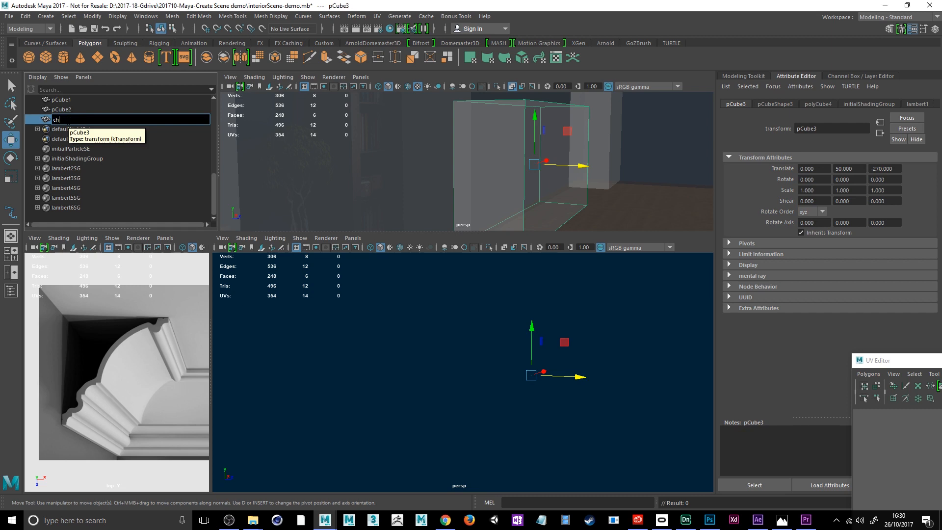
pyautogui.write('est of draws')
pyautogui.press('Return')
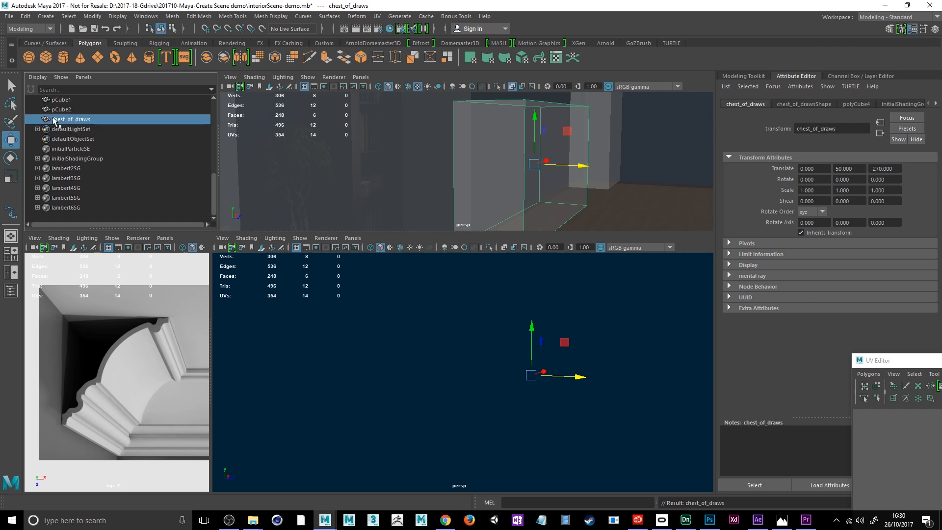
# Rename the tall cube pCube2 as bookshelf1.
pyautogui.doubleClick(62, 109)
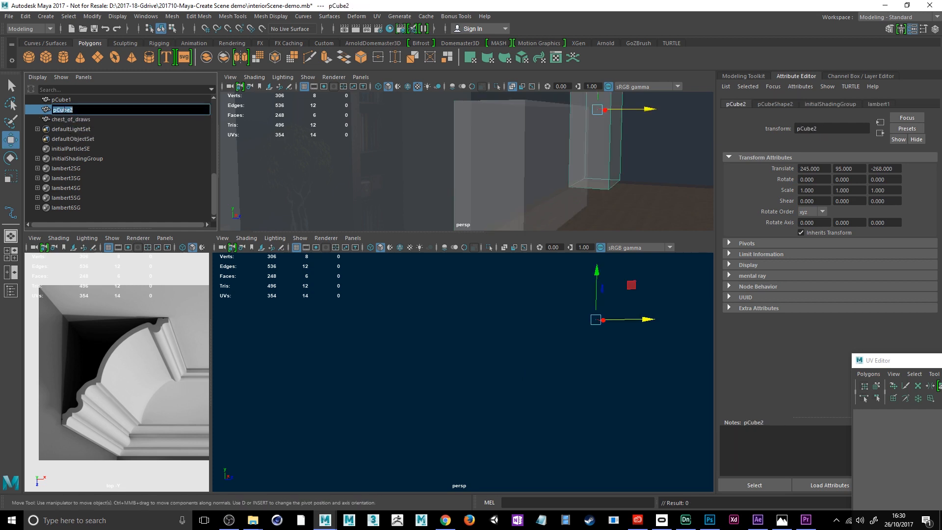
pyautogui.write('booksh')
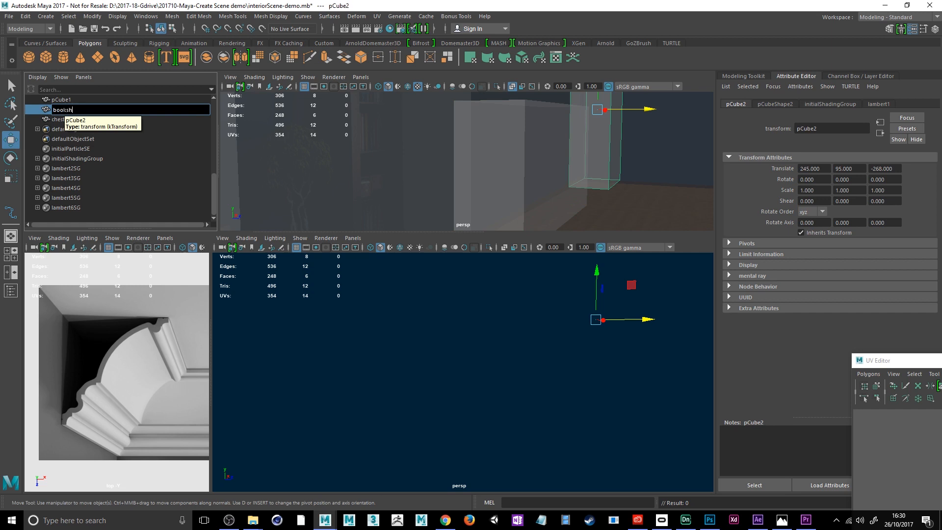
pyautogui.write('elf')
pyautogui.press('Return')
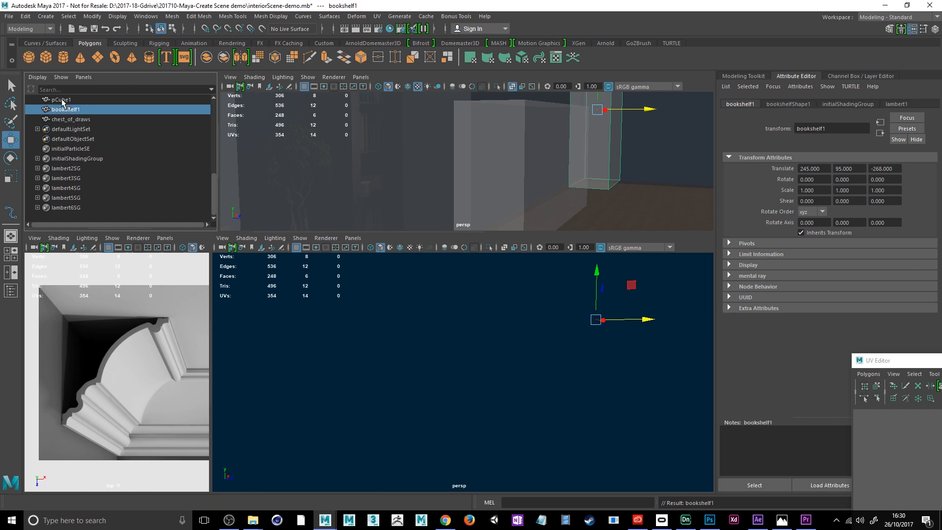
# Rename the other tall cube, pCube1, as bookshelf.
pyautogui.click(67, 99)
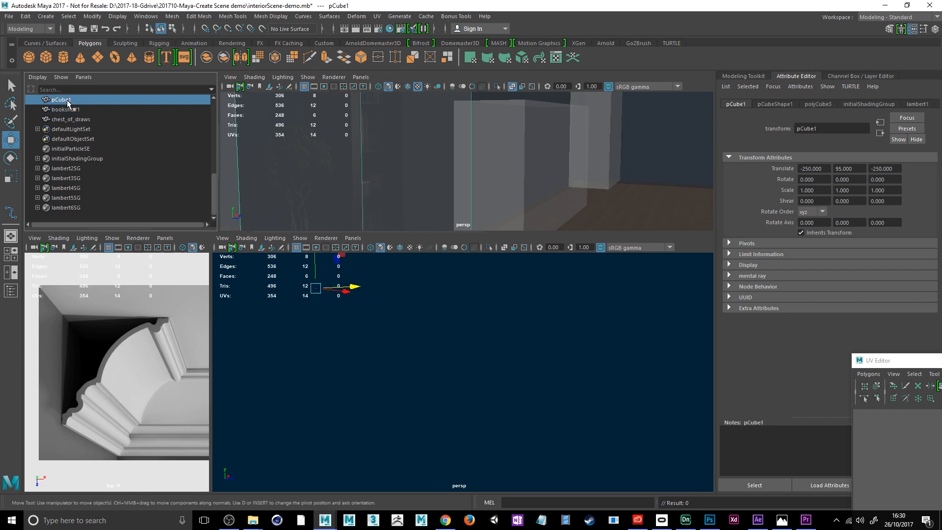
pyautogui.doubleClick(67, 100)
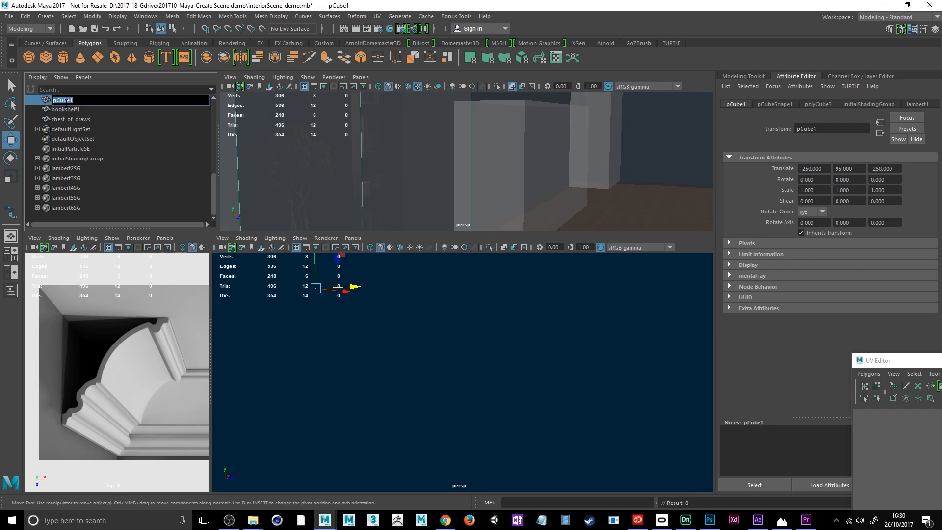
pyautogui.write('bookshel')
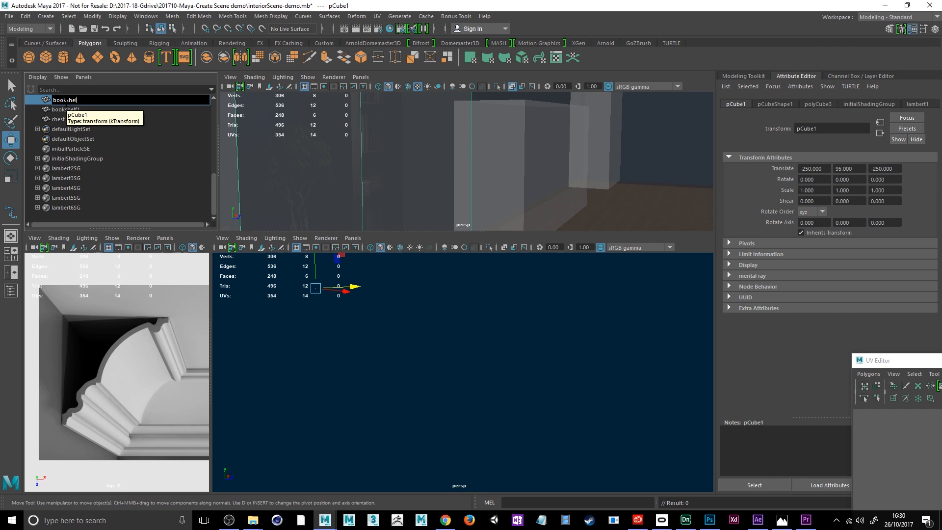
pyautogui.write('f')
pyautogui.press('Return')
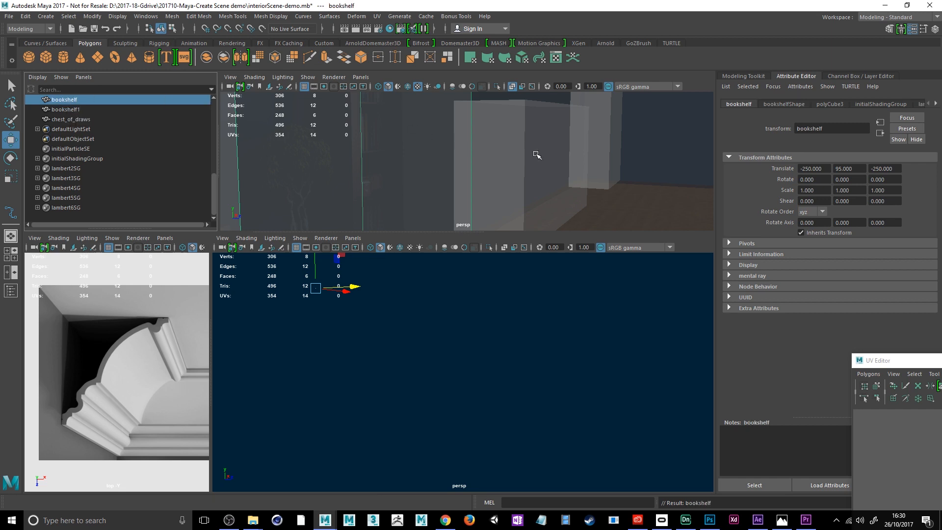
# Create a polygon cylinder and raise it by setting its Translate Y to 90.
pyautogui.keyDown('alt'); pyautogui.moveTo(521, 164); pyautogui.dragTo(469, 170); pyautogui.keyUp('alt')
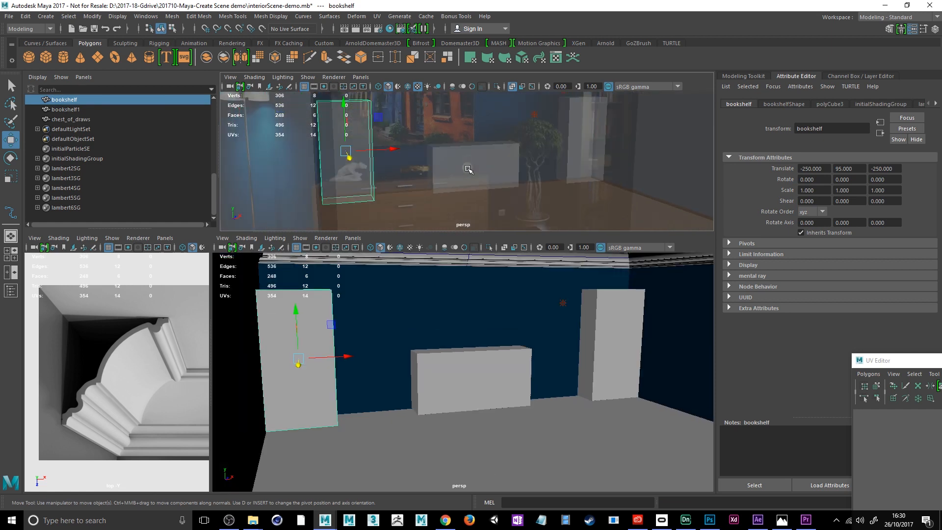
pyautogui.keyDown('alt'); pyautogui.moveTo(503, 200); pyautogui.dragTo(501, 202); pyautogui.keyUp('alt')
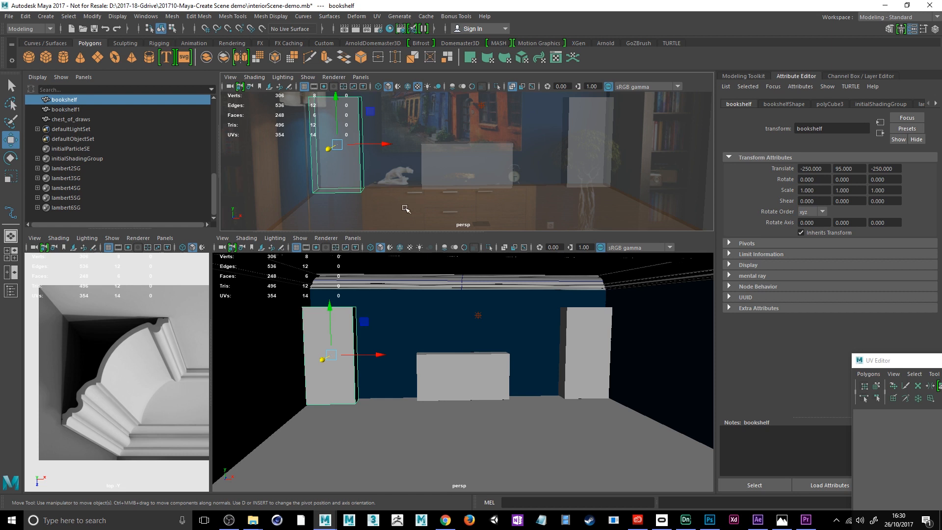
pyautogui.click(63, 58)
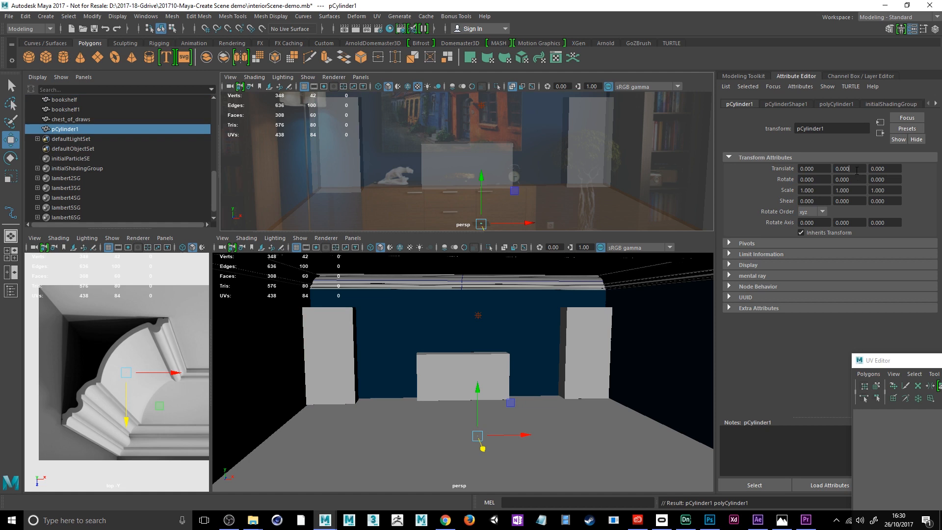
pyautogui.doubleClick(857, 171)
pyautogui.write('95')
pyautogui.press('Return')
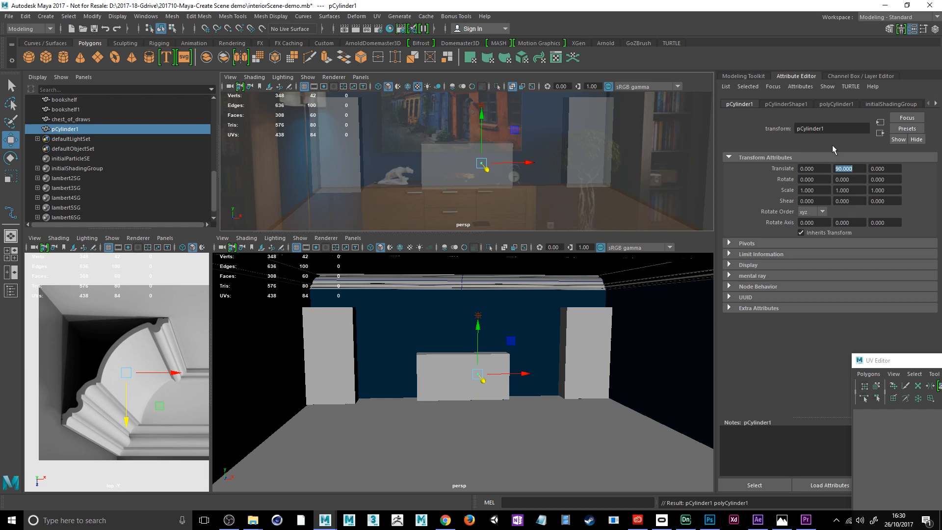
# Set the new cylinder's height to 180 and its radius to 3.
pyautogui.click(832, 105)
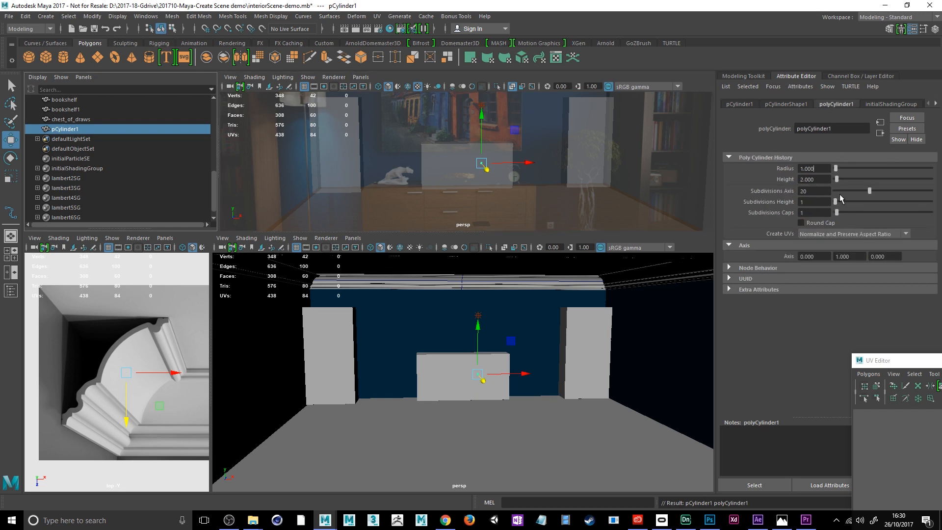
pyautogui.doubleClick(815, 179)
pyautogui.write('180')
pyautogui.press('Return')
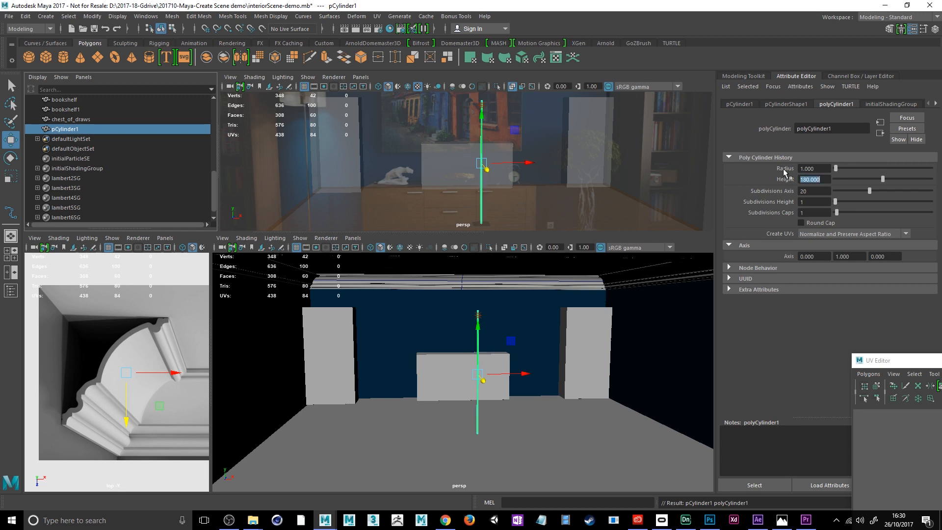
pyautogui.doubleClick(826, 169)
pyautogui.write('3')
pyautogui.press('Return')
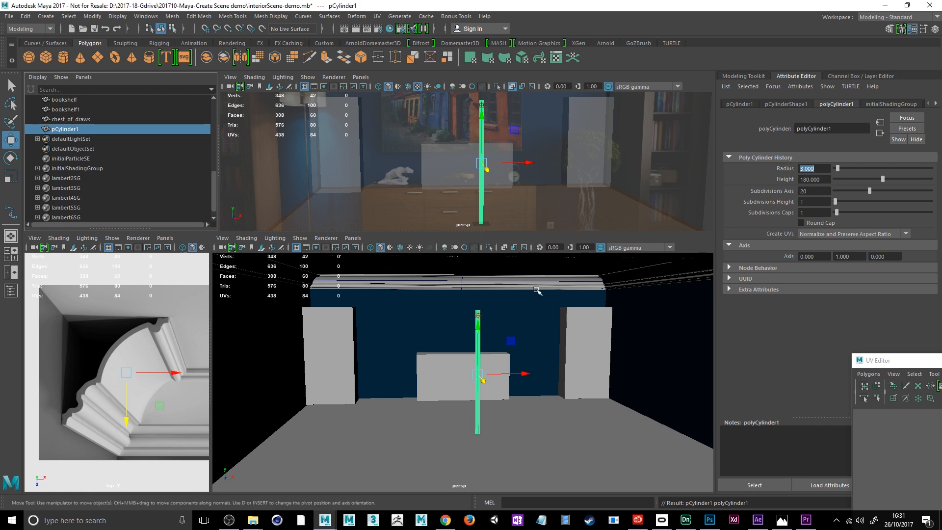
# Move the cylinder between bookshelf and chest_of_draws near the end wall, about X -145 and Z -256, and set its radius to 2.
pyautogui.moveTo(526, 374); pyautogui.dragTo(426, 381)
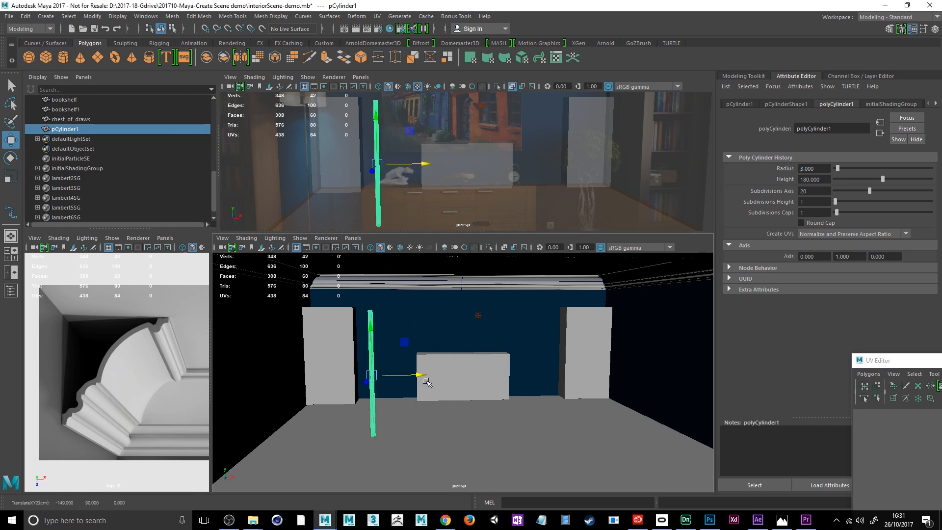
pyautogui.moveTo(366, 383); pyautogui.dragTo(369, 352)
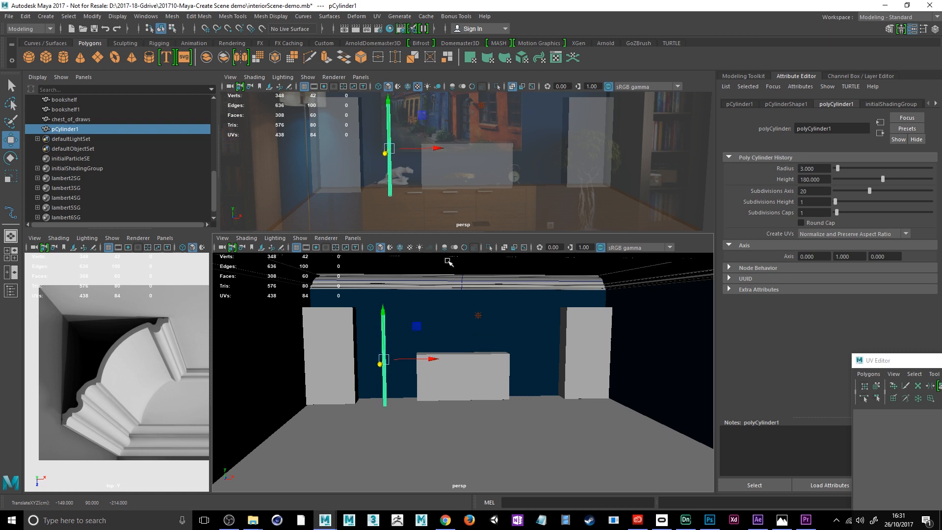
pyautogui.click(827, 169)
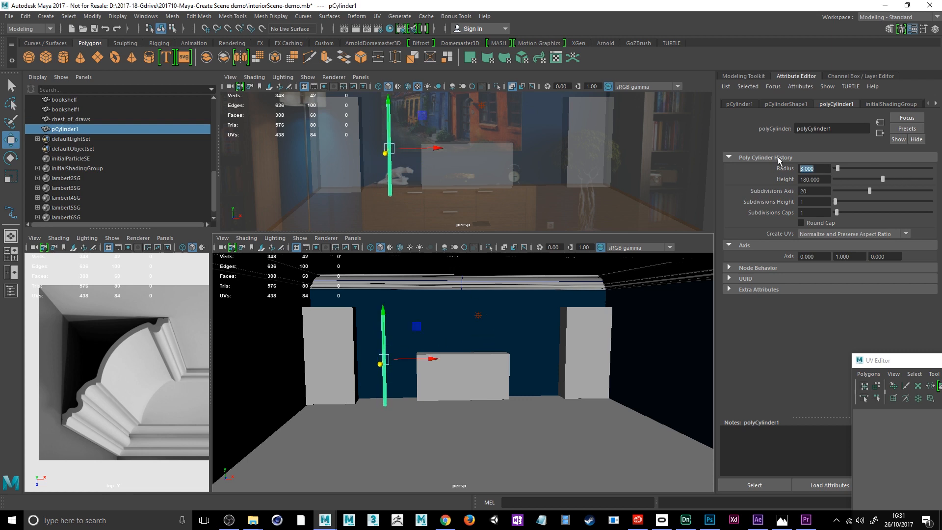
pyautogui.write('2')
pyautogui.press('Return')
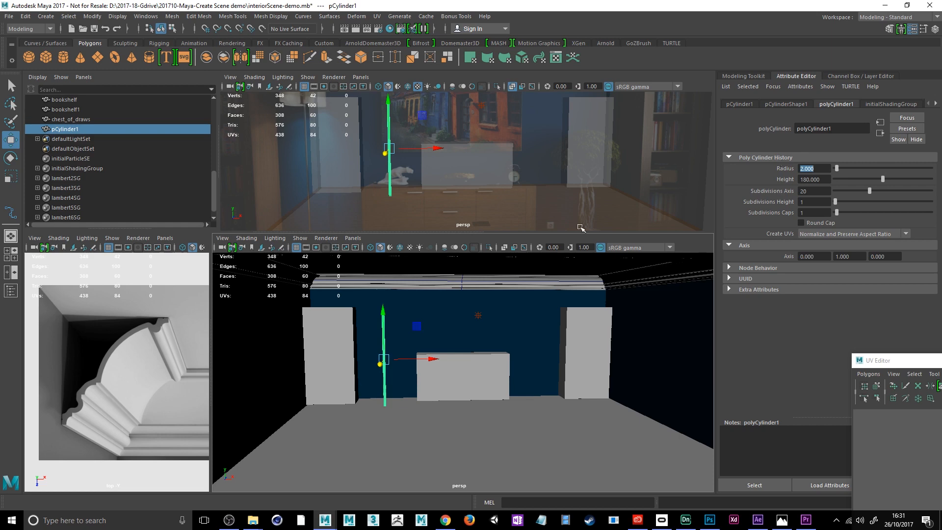
pyautogui.keyDown('alt'); pyautogui.moveTo(335, 154); pyautogui.dragTo(233, 151); pyautogui.keyUp('alt')
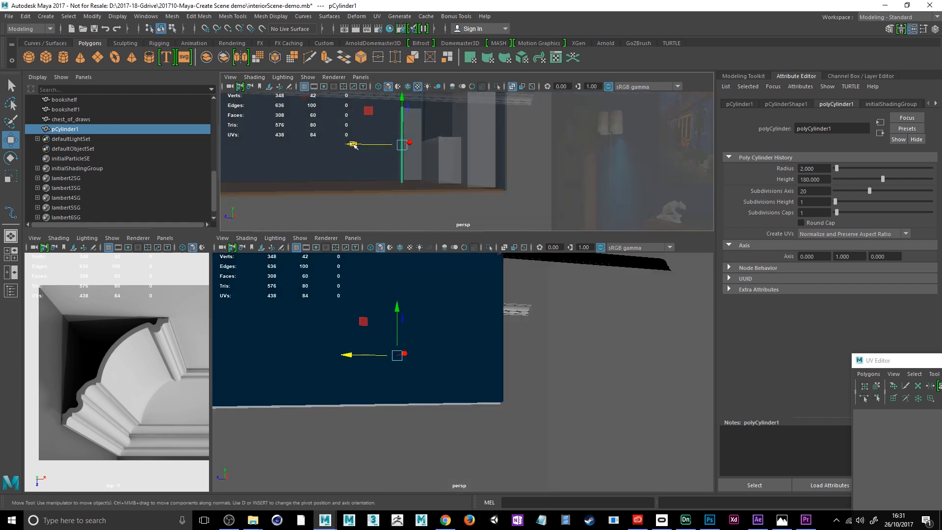
pyautogui.moveTo(350, 146); pyautogui.dragTo(583, 220)
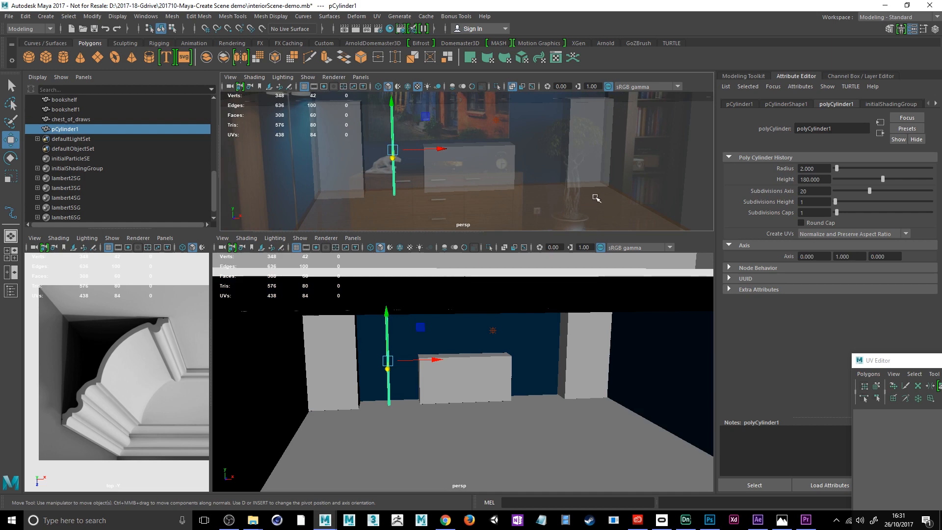
# Examine the ornaments, plant pot and floor lamp in the reference photo, and switch back from Photoshop to Maya.
pyautogui.scroll(6, 594, 206)
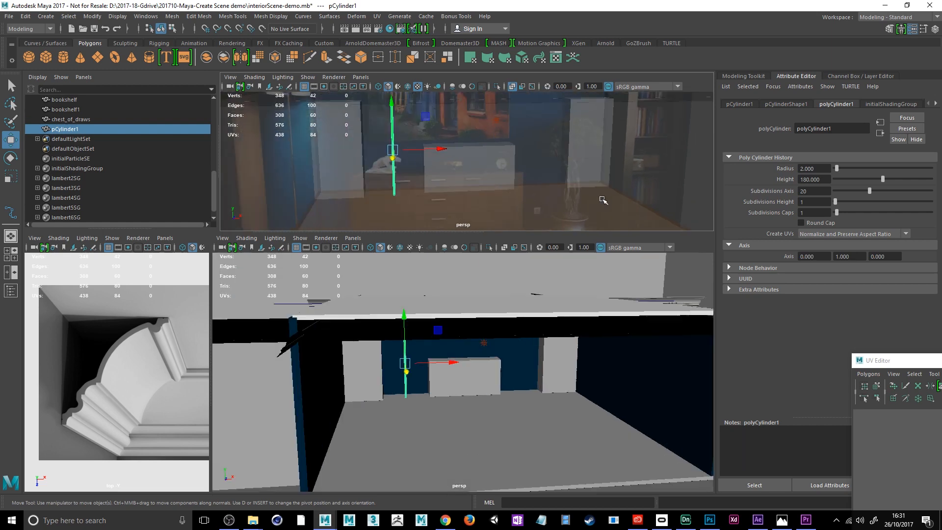
pyautogui.scroll(6, 595, 198)
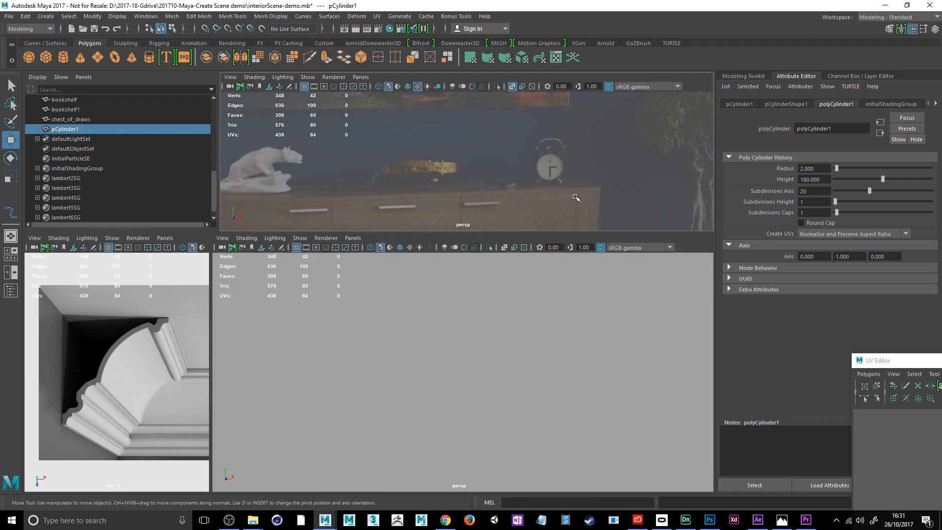
pyautogui.scroll(4, 564, 178)
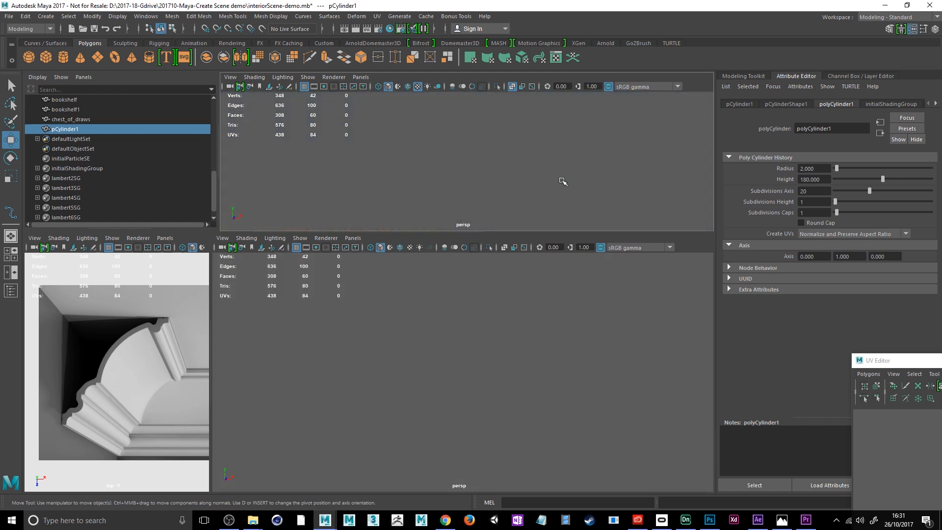
pyautogui.scroll(-5, 564, 182)
pyautogui.moveTo(631, 187)
pyautogui.keyDown('alt'); pyautogui.mouseDown(button='middle')
pyautogui.moveTo(603, 182)
pyautogui.moveTo(461, 38)
pyautogui.moveTo(408, 2)
pyautogui.moveTo(581, 162)
pyautogui.moveTo(569, 150)
pyautogui.mouseUp(button='middle'); pyautogui.keyUp('alt')
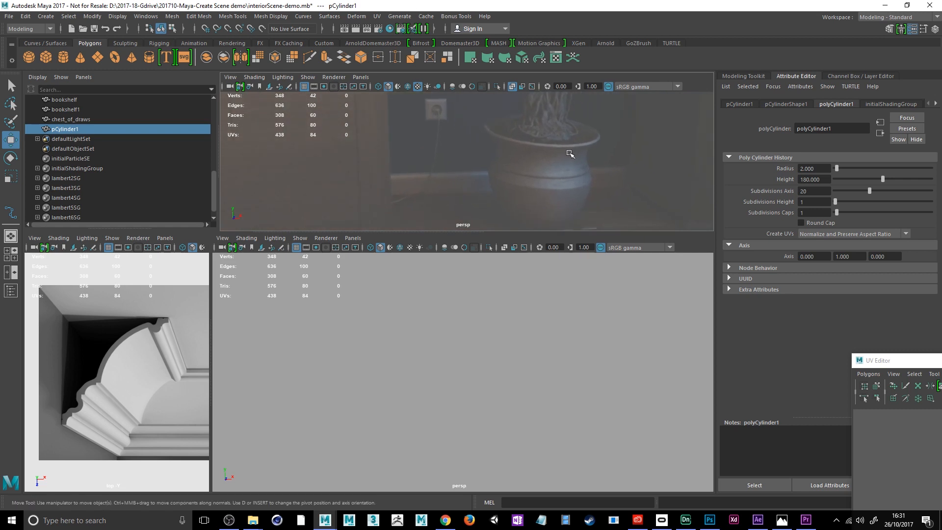
pyautogui.keyDown('alt'); pyautogui.moveTo(564, 207); pyautogui.dragTo(556, 155); pyautogui.keyUp('alt')
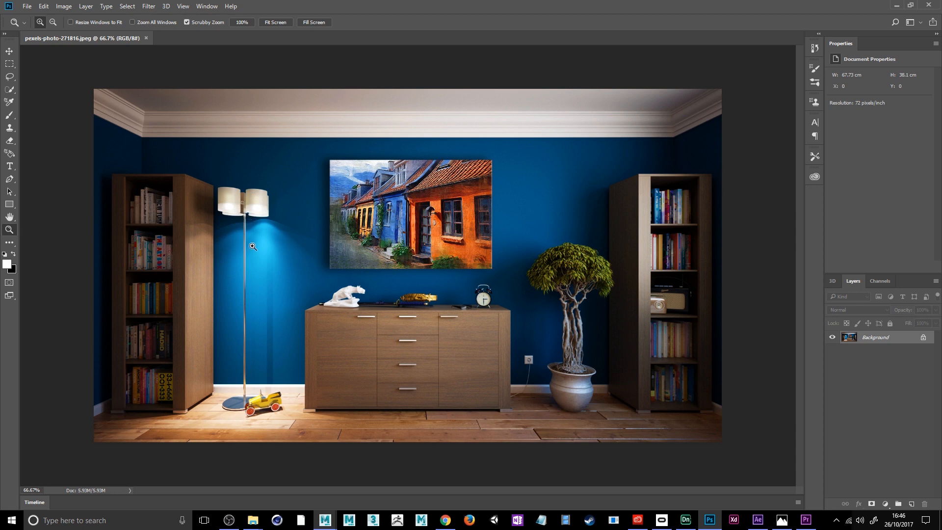
pyautogui.press('alt')
pyautogui.hotkey('alt', 'Tab')
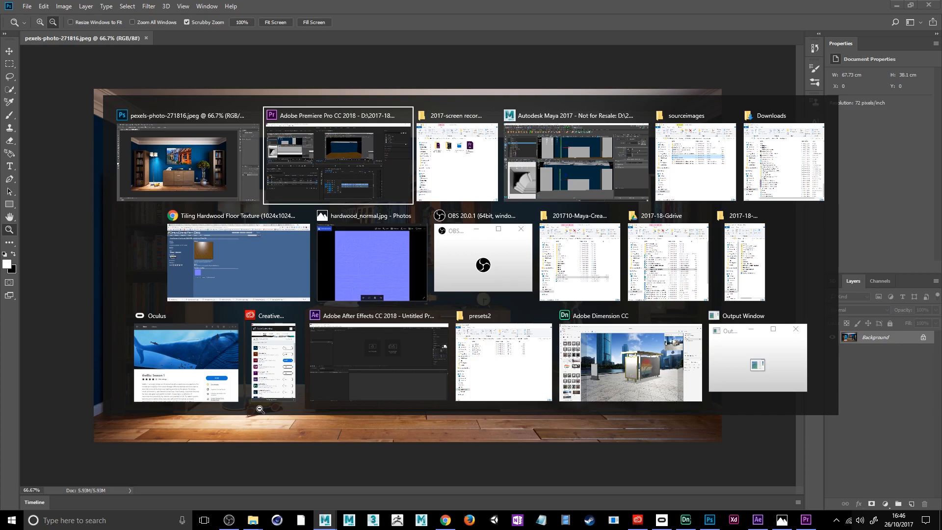
pyautogui.hotkey('alt', 'Tab')
pyautogui.hotkey('alt', 'Tab')
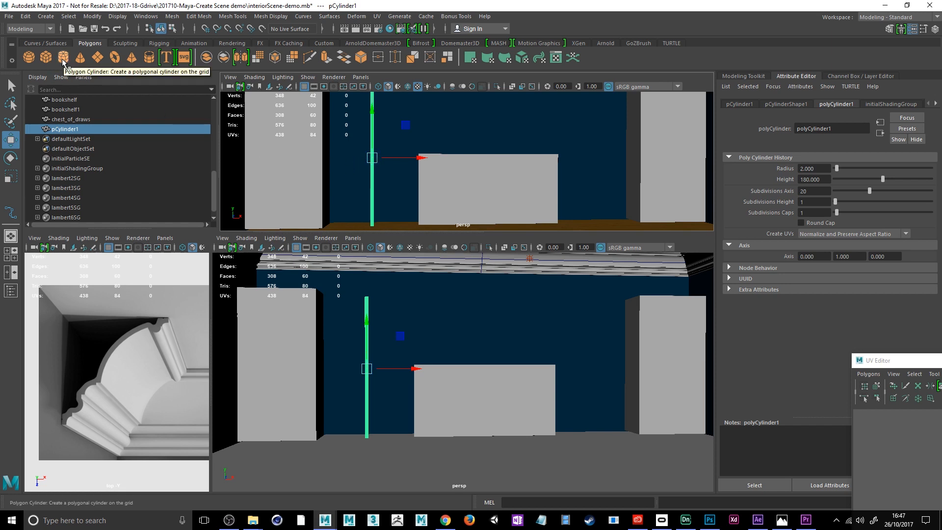
# Set the lamp pole cylinder's Translate X to -150 and Translate Z to -250.
pyautogui.click(78, 129)
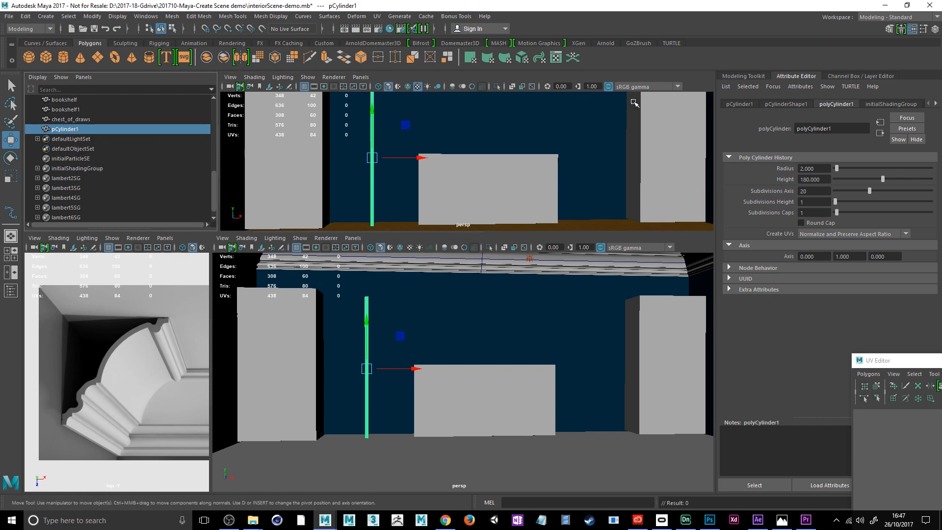
pyautogui.click(736, 105)
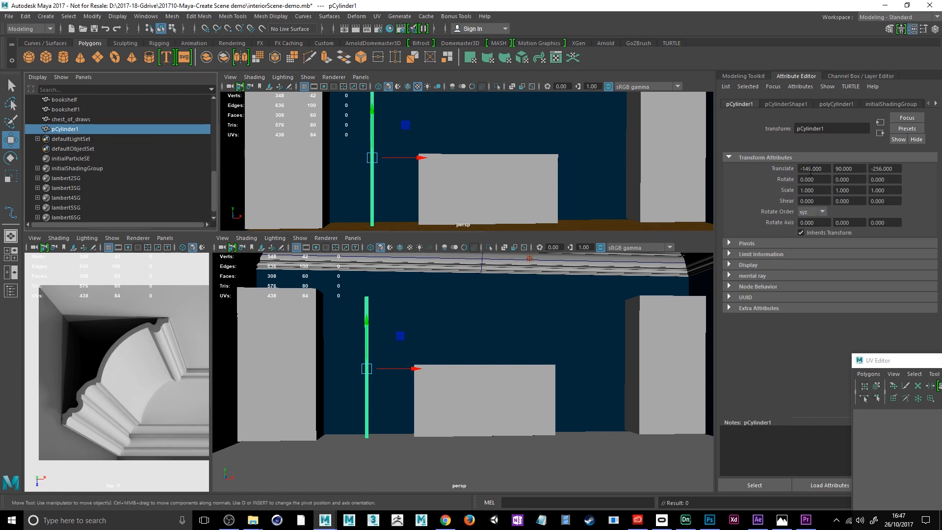
pyautogui.doubleClick(807, 168)
pyautogui.write('150')
pyautogui.press('Return')
pyautogui.moveTo(878, 169); pyautogui.dragTo(906, 172)
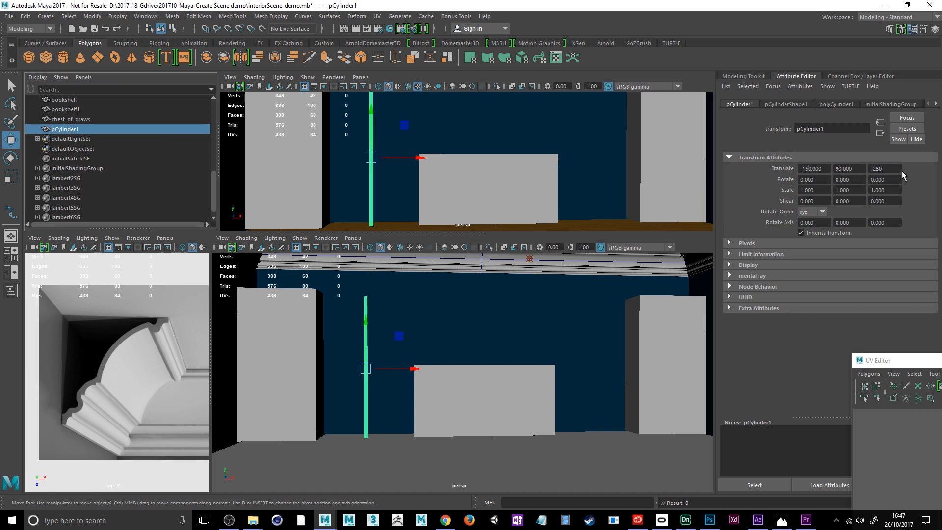
pyautogui.press('Return')
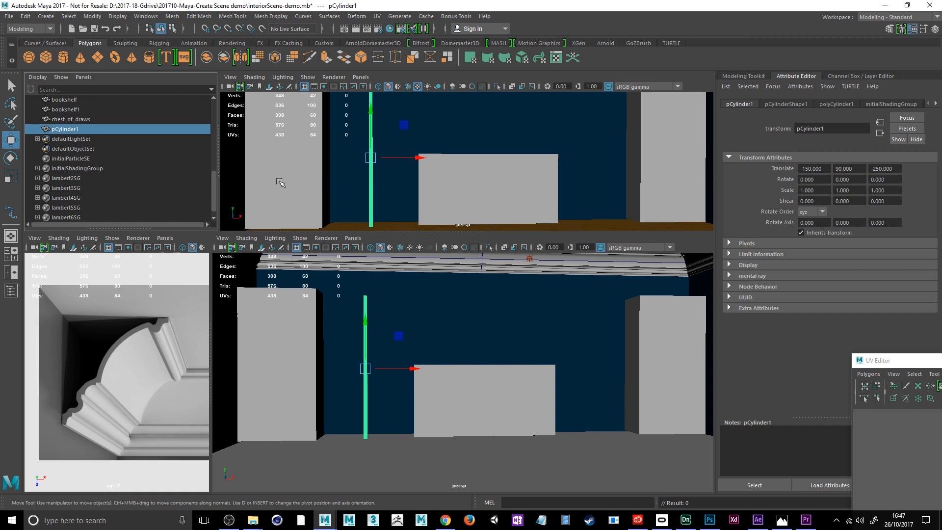
# Create a second polygon cylinder at the foot of the pole with Translate X -150 and Translate Z -250.
pyautogui.click(61, 62)
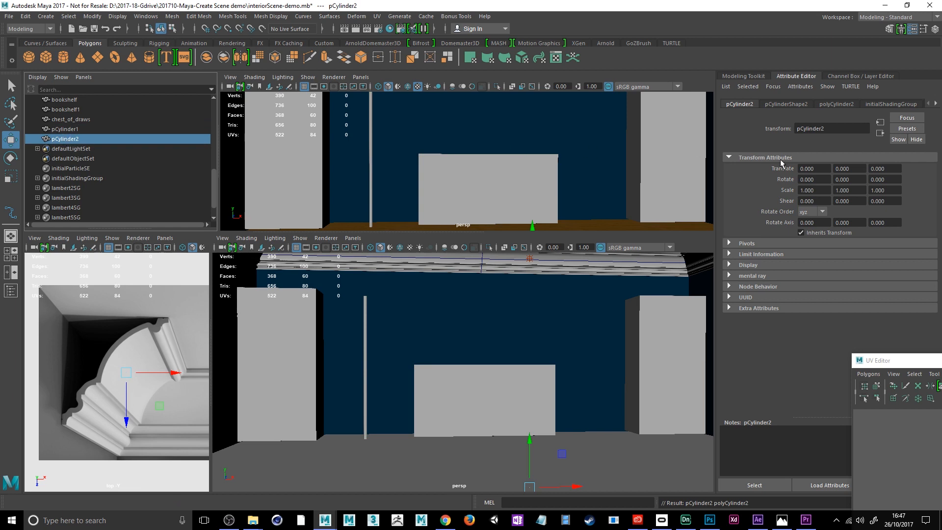
pyautogui.moveTo(822, 167); pyautogui.dragTo(791, 172)
pyautogui.write('-150')
pyautogui.press('Tab')
pyautogui.press('Tab')
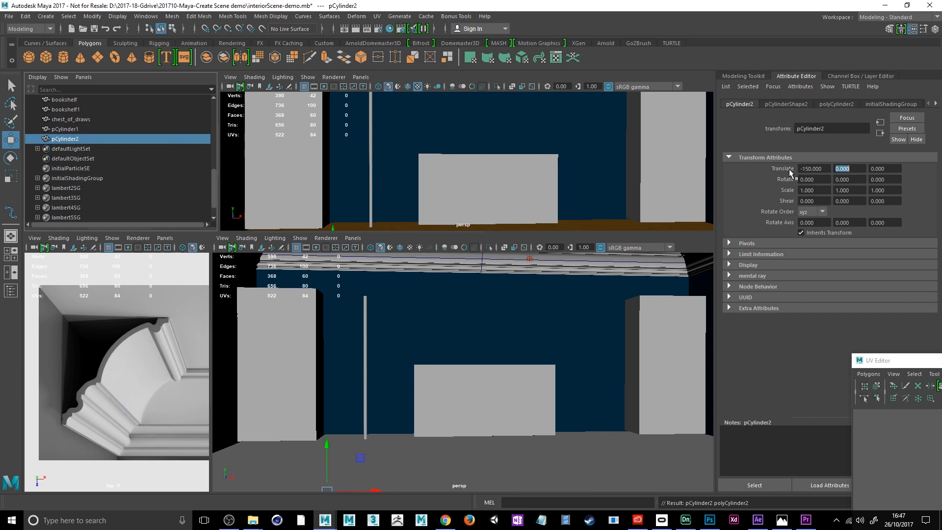
pyautogui.write('-250')
pyautogui.press('Return')
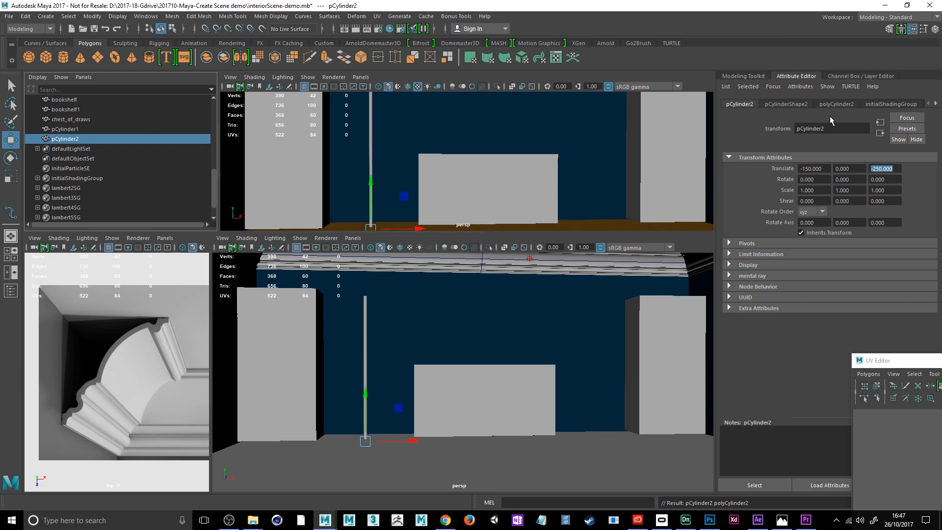
# Set the second cylinder's radius to 30 and raise it to Translate Y 4 as the lamp's base disc.
pyautogui.click(834, 104)
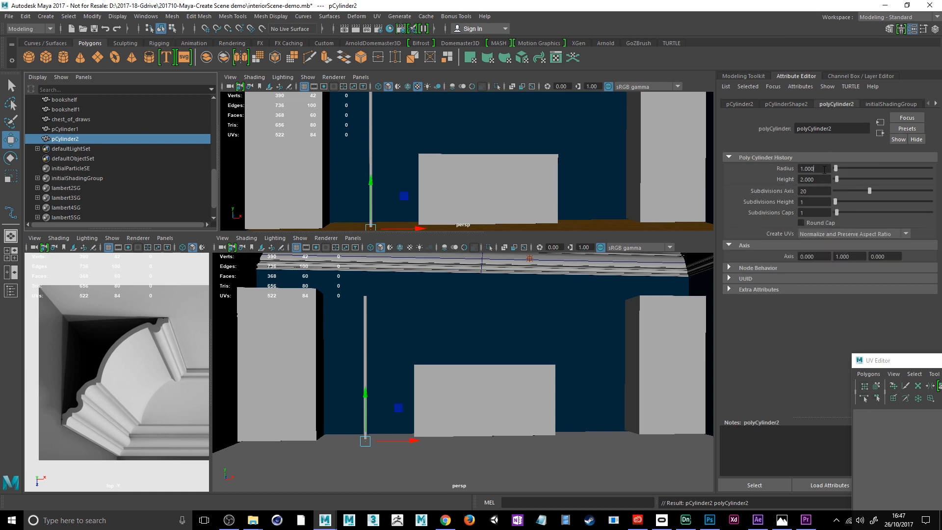
pyautogui.moveTo(824, 170); pyautogui.dragTo(790, 165)
pyautogui.write('30')
pyautogui.press('Return')
pyautogui.click(371, 181)
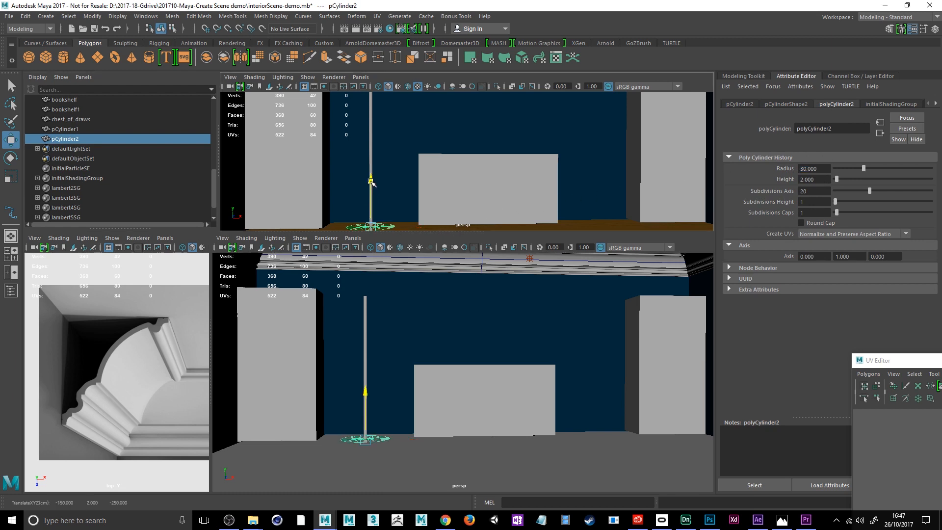
pyautogui.moveTo(371, 181); pyautogui.dragTo(372, 181)
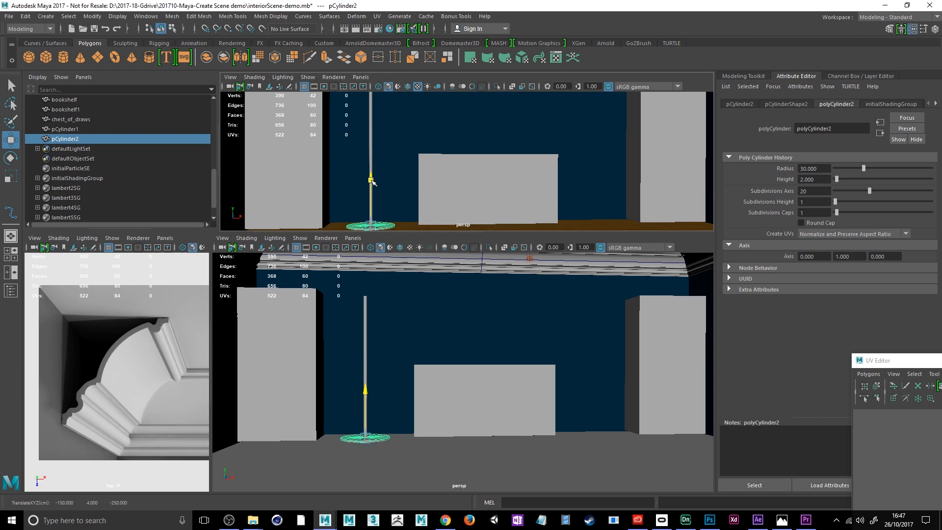
# Examine how the base disc and the pole sit on the floor and in the room from several angles.
pyautogui.keyDown('alt'); pyautogui.moveTo(387, 214); pyautogui.dragTo(382, 215); pyautogui.keyUp('alt')
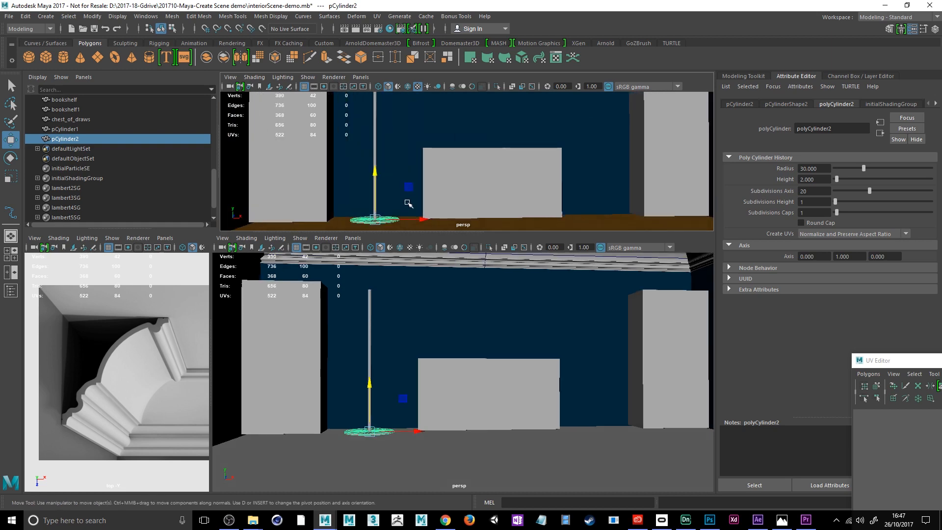
pyautogui.hotkey('shift', 'f')
pyautogui.keyDown('alt'); pyautogui.moveTo(516, 173); pyautogui.dragTo(514, 178); pyautogui.keyUp('alt')
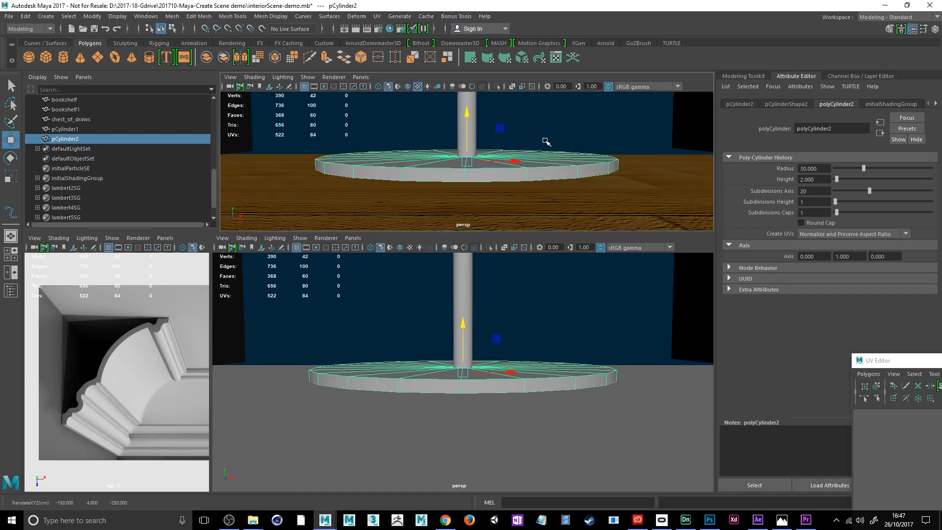
pyautogui.scroll(-3, 549, 154)
pyautogui.keyDown('alt'); pyautogui.moveTo(549, 154); pyautogui.dragTo(517, 175); pyautogui.keyUp('alt')
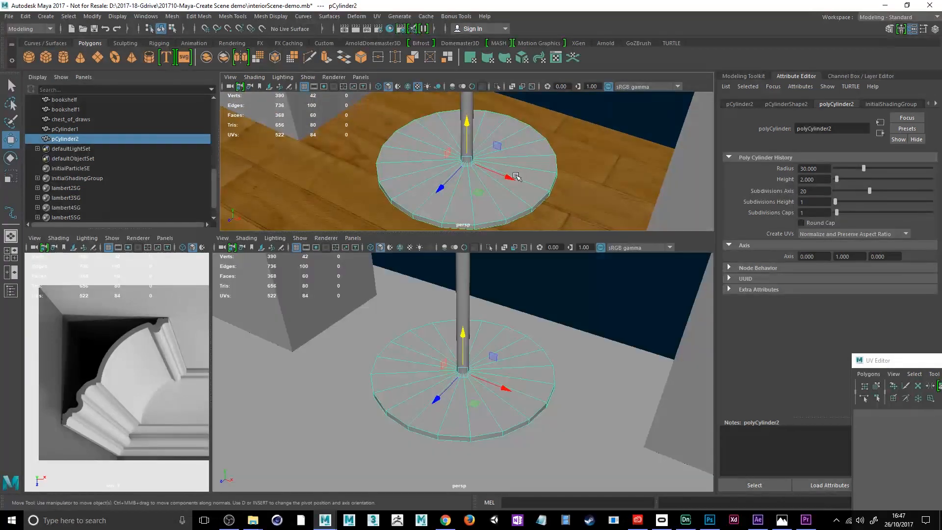
pyautogui.scroll(-3, 516, 175)
pyautogui.scroll(4, 513, 172)
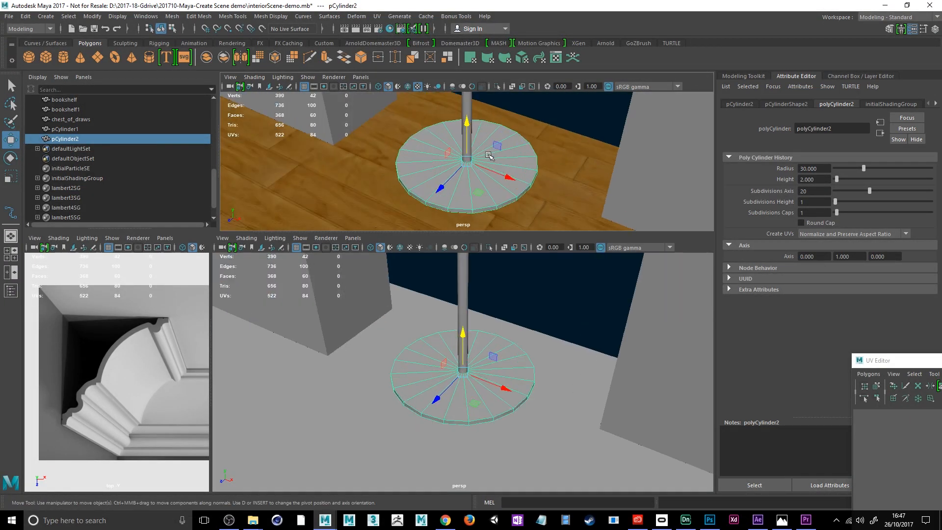
pyautogui.keyDown('alt'); pyautogui.moveTo(488, 161); pyautogui.dragTo(494, 156); pyautogui.keyUp('alt')
pyautogui.click(468, 108)
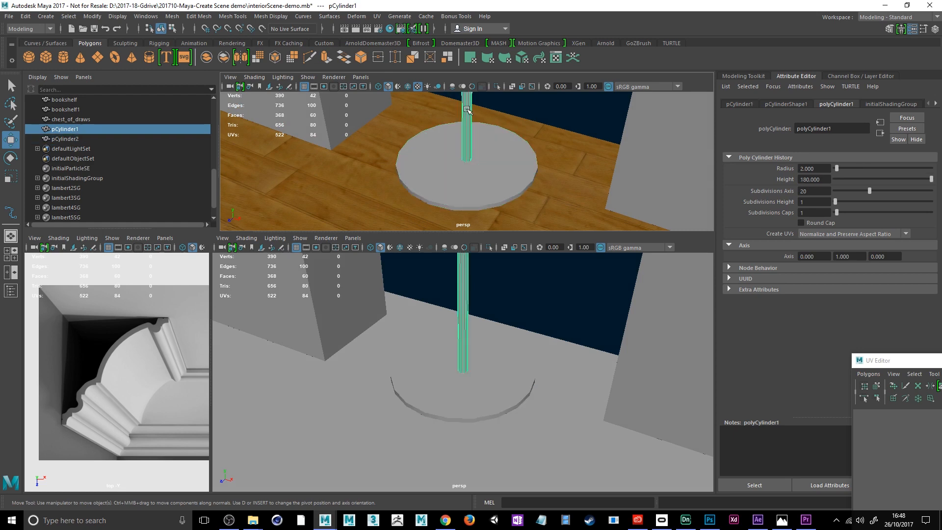
pyautogui.press('f')
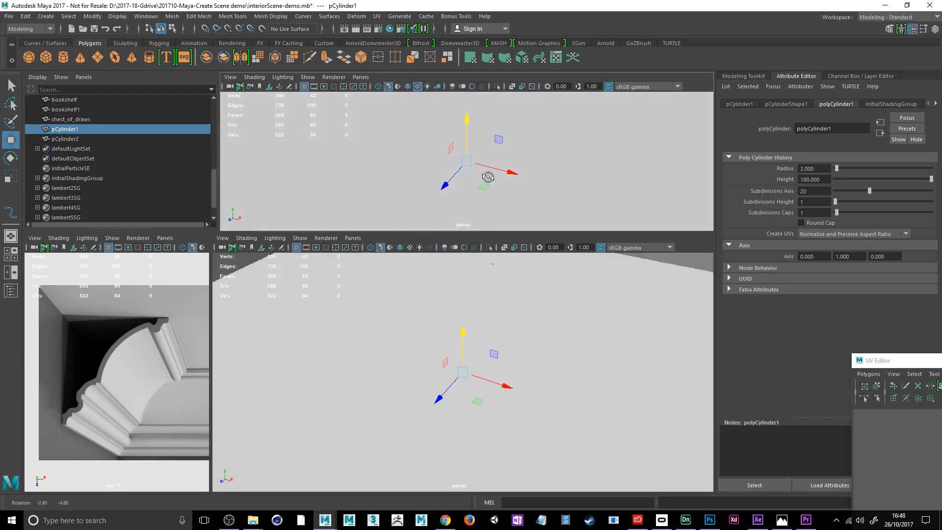
pyautogui.keyDown('alt'); pyautogui.moveTo(488, 177); pyautogui.dragTo(482, 154); pyautogui.keyUp('alt')
pyautogui.scroll(-3, 506, 147)
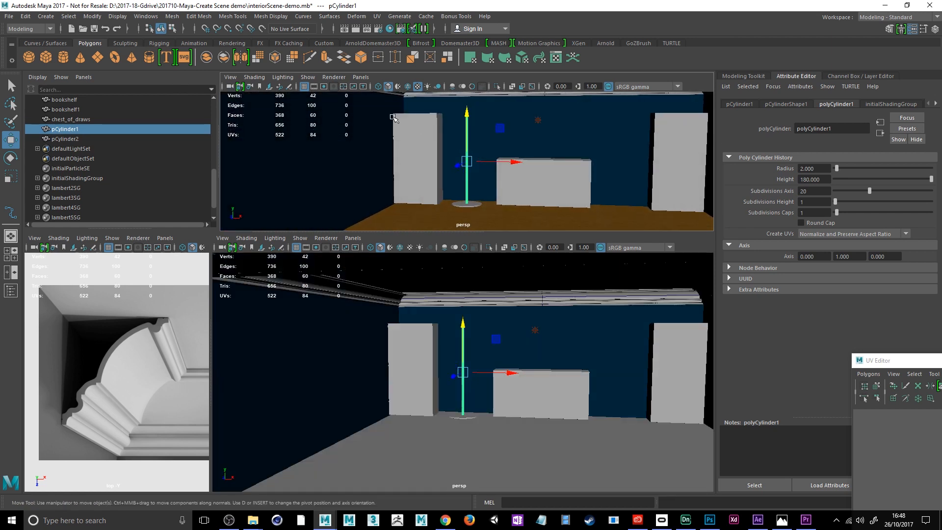
# Create a polygon pipe at Translate X -150 and Z -250 and raise it to Translate Y 178 at the top of the lamp pole.
pyautogui.click(149, 61)
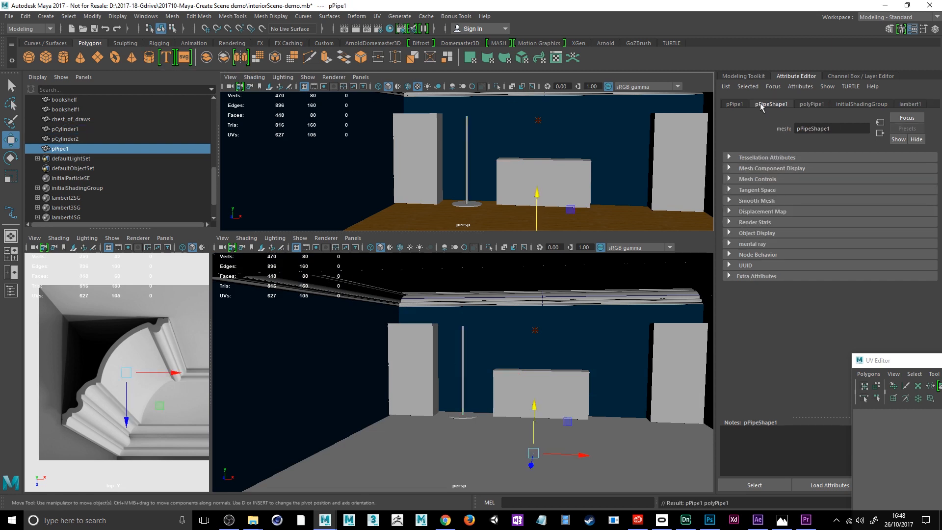
pyautogui.click(734, 104)
pyautogui.moveTo(820, 168); pyautogui.dragTo(801, 160)
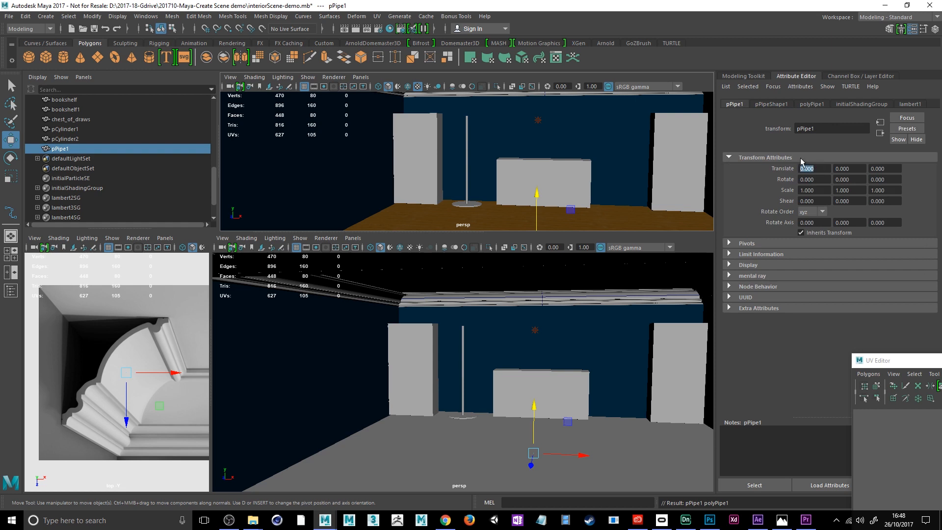
pyautogui.write('-150')
pyautogui.press('Tab')
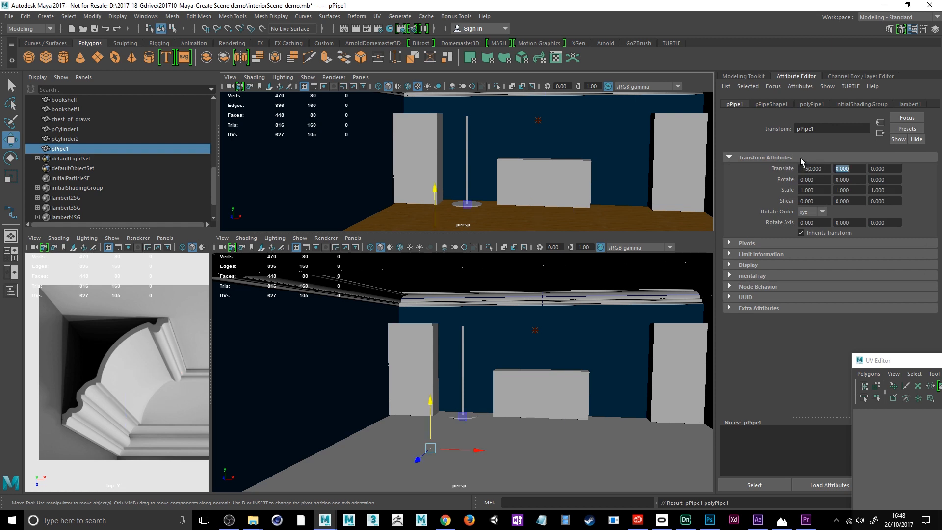
pyautogui.write('-')
pyautogui.press('Tab')
pyautogui.write('-250')
pyautogui.press('Return')
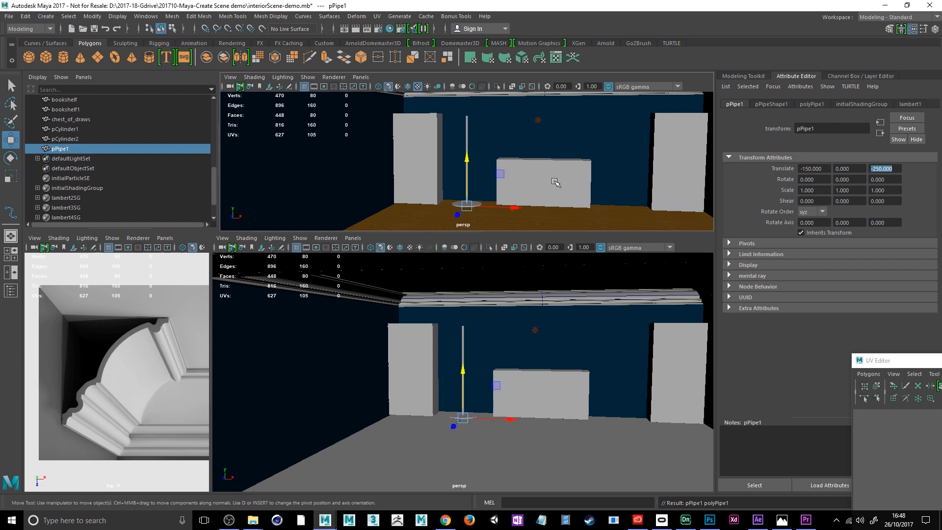
pyautogui.moveTo(467, 158); pyautogui.dragTo(477, 68)
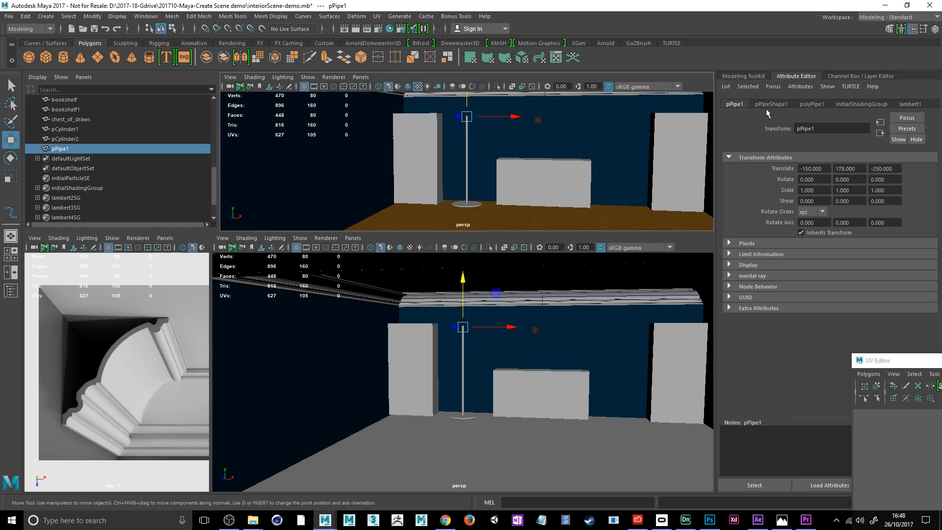
# Set the pipe's radius to 15 and its height to 25.
pyautogui.click(805, 104)
pyautogui.doubleClick(824, 169)
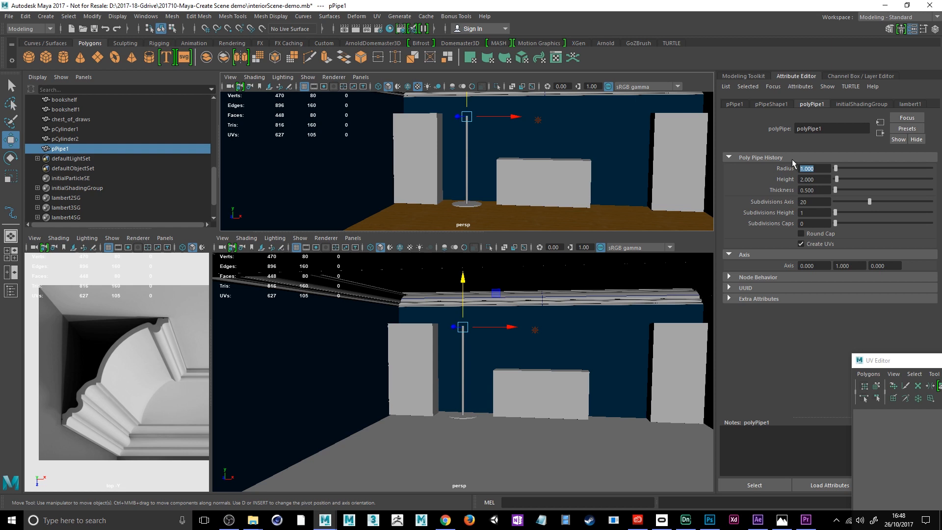
pyautogui.write('15')
pyautogui.press('Return')
pyautogui.press('Tab')
pyautogui.write('25')
pyautogui.press('Return')
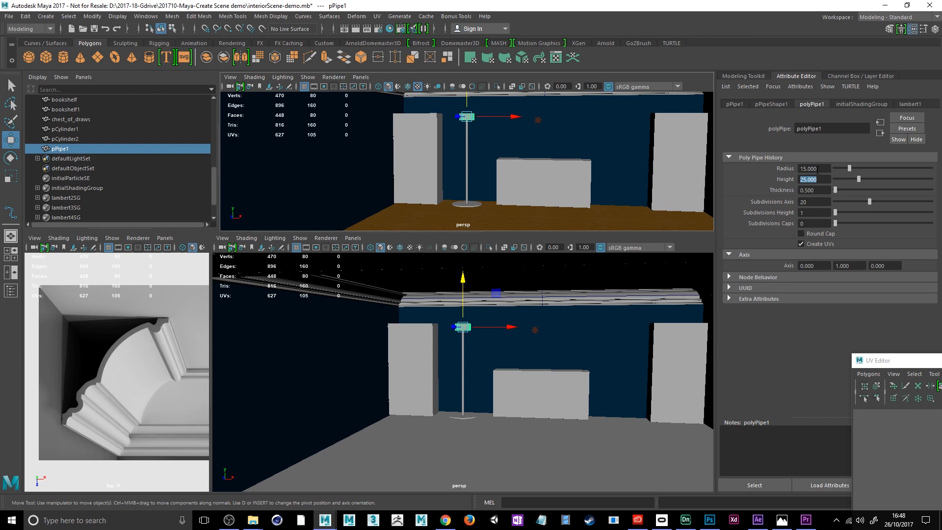
# Resize the lampshade pipe to a radius of 12 and a height of 45.
pyautogui.moveTo(822, 168); pyautogui.dragTo(796, 168)
pyautogui.write('10')
pyautogui.press('Return')
pyautogui.write('30')
pyautogui.press('Return')
pyautogui.write('45')
pyautogui.press('Return')
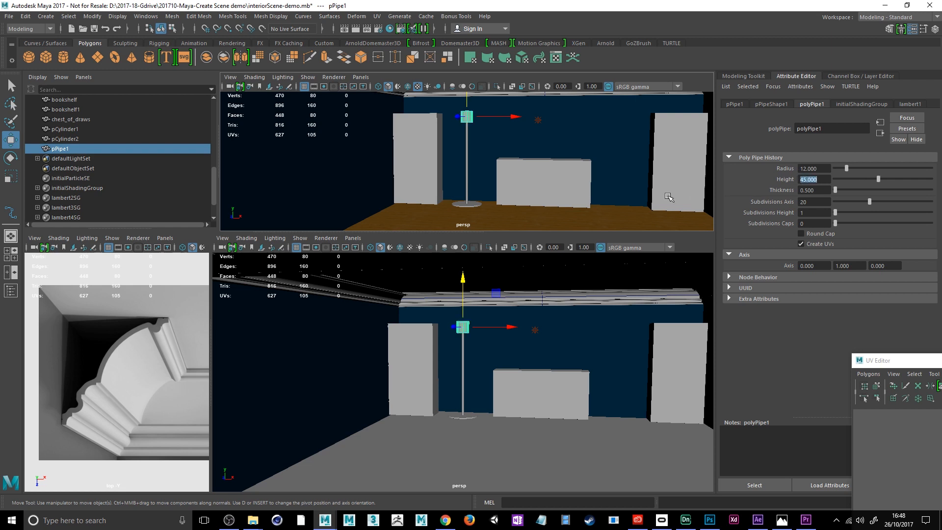
# Duplicate the lampshade pipe and move the copy to the opposite side of the pole.
pyautogui.keyDown('alt'); pyautogui.moveTo(488, 130); pyautogui.dragTo(460, 131); pyautogui.keyUp('alt')
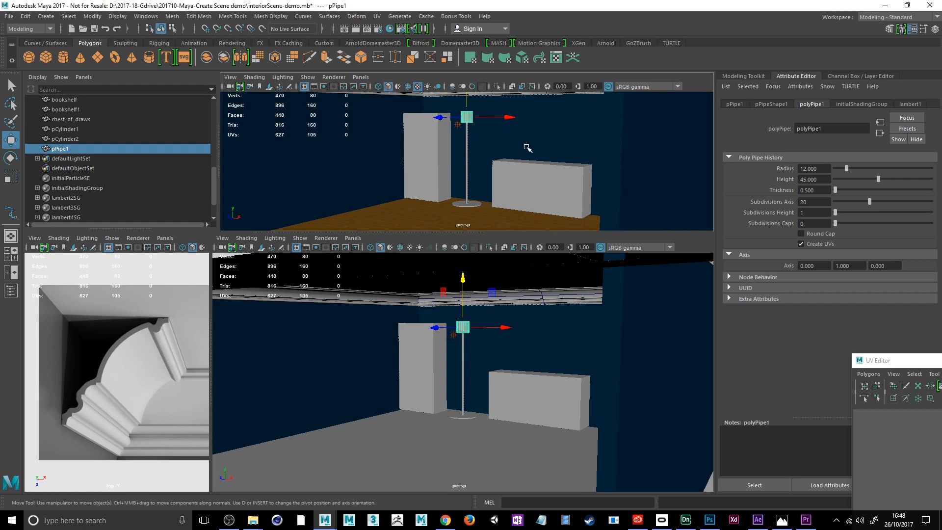
pyautogui.press('f')
pyautogui.keyDown('alt'); pyautogui.moveTo(540, 148); pyautogui.dragTo(525, 169); pyautogui.keyUp('alt')
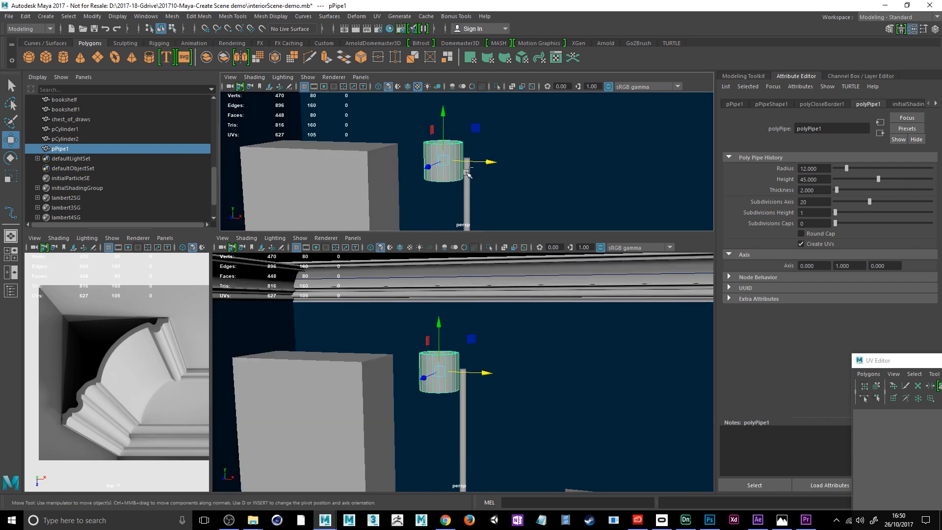
pyautogui.hotkey('ctrl', 'd')
pyautogui.moveTo(490, 164); pyautogui.dragTo(543, 172)
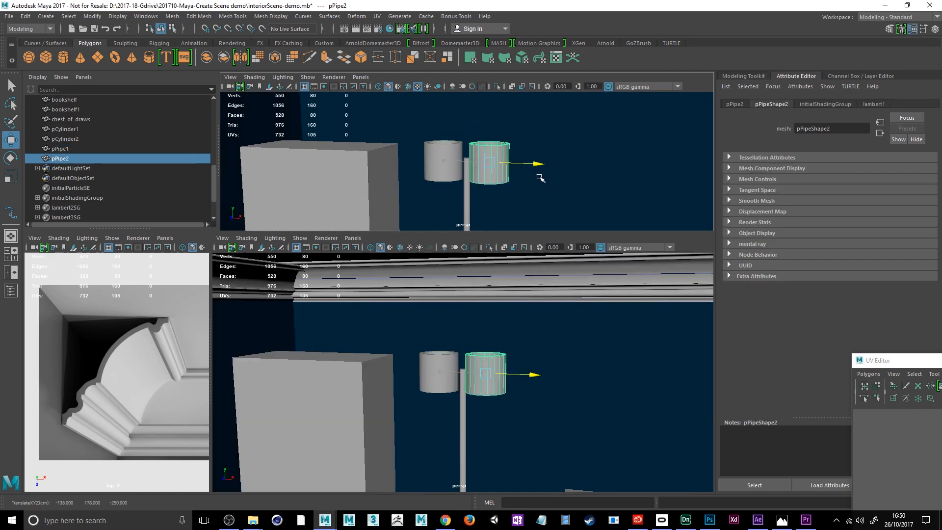
pyautogui.moveTo(479, 170); pyautogui.dragTo(525, 169)
# Duplicate the lampshade again and place the third shade in front of the pole at about Translate X -142 and Z -235.
pyautogui.hotkey('ctrl', 'd')
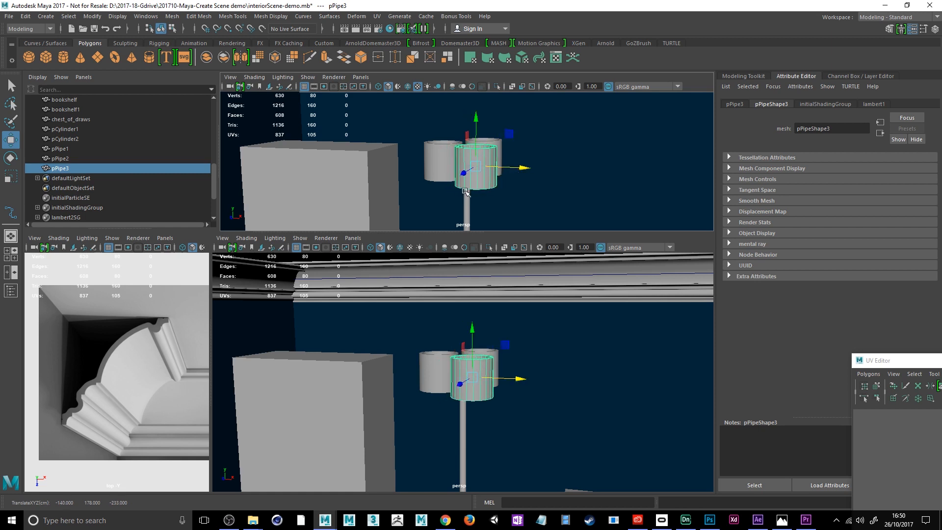
pyautogui.keyDown('alt'); pyautogui.moveTo(464, 192); pyautogui.dragTo(506, 191); pyautogui.keyUp('alt')
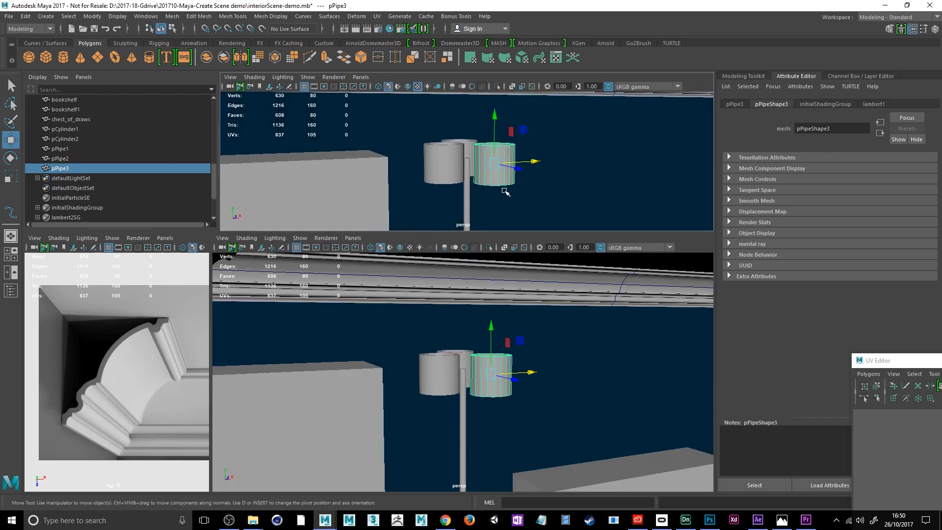
pyautogui.moveTo(532, 162); pyautogui.dragTo(508, 175)
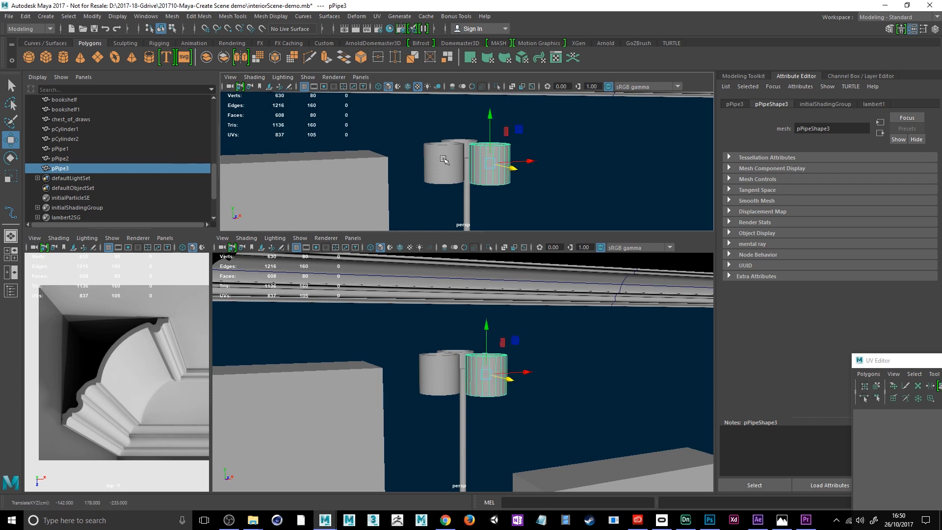
pyautogui.moveTo(443, 164)
pyautogui.keyDown('alt'); pyautogui.mouseDown()
pyautogui.moveTo(446, 172)
pyautogui.moveTo(435, 164)
pyautogui.mouseUp(); pyautogui.keyUp('alt')
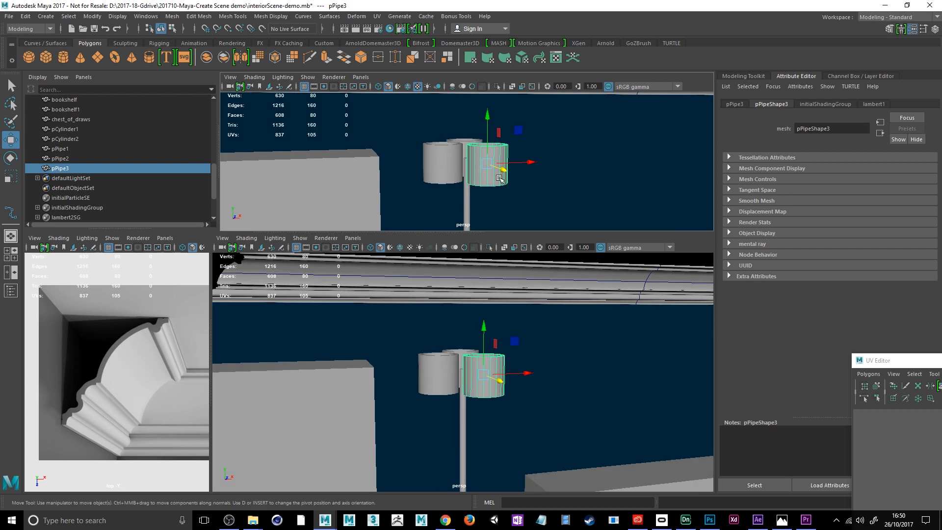
# Select the front face of the bookshelf beside the floor lamp and extrude it.
pyautogui.keyDown('alt'); pyautogui.moveTo(543, 207); pyautogui.dragTo(480, 149); pyautogui.keyUp('alt')
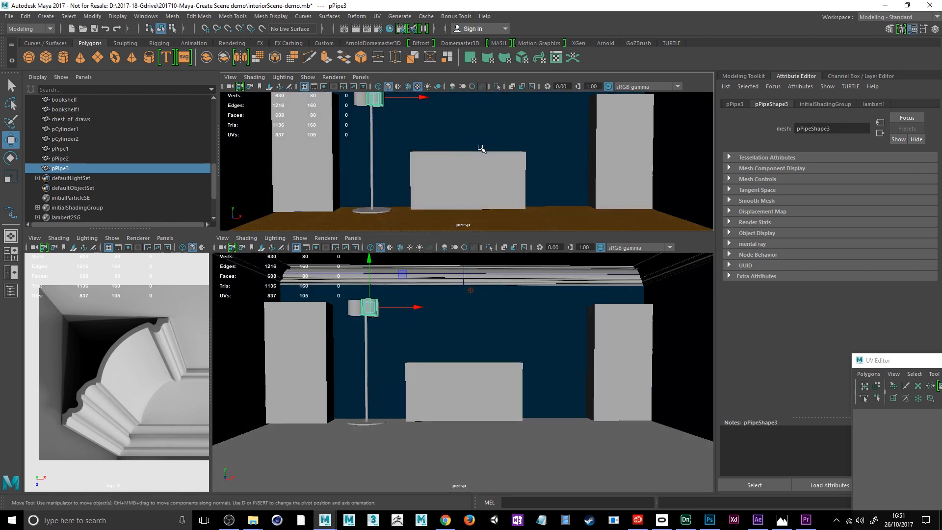
pyautogui.scroll(-3, 465, 162)
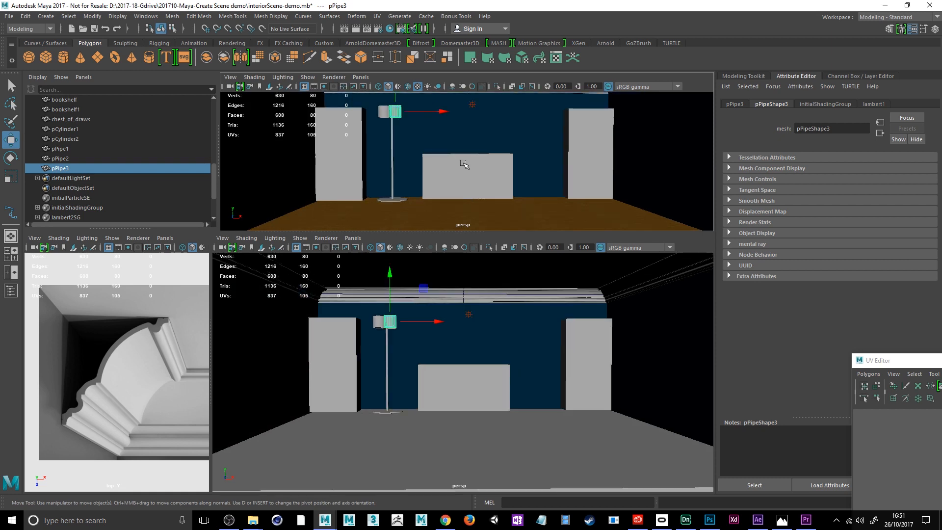
pyautogui.keyDown('alt'); pyautogui.moveTo(476, 146); pyautogui.dragTo(477, 152, button='middle'); pyautogui.keyUp('alt')
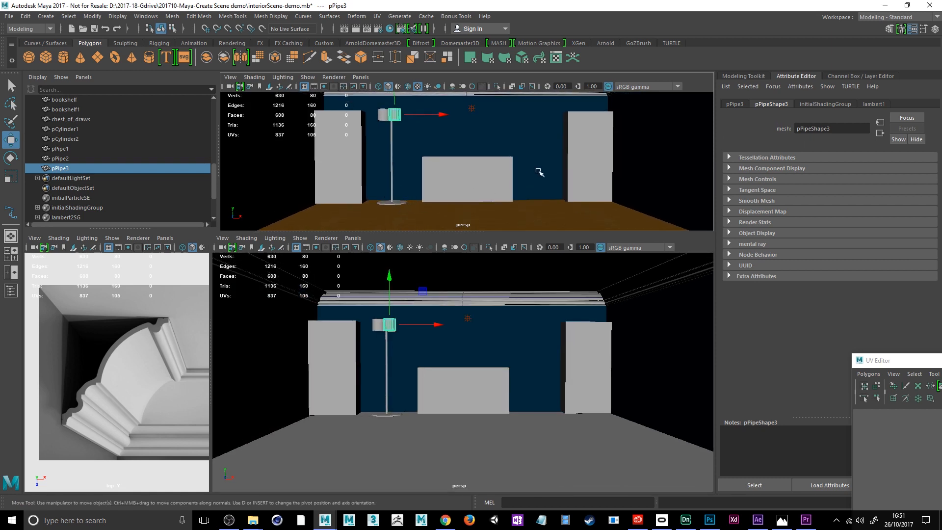
pyautogui.click(342, 152)
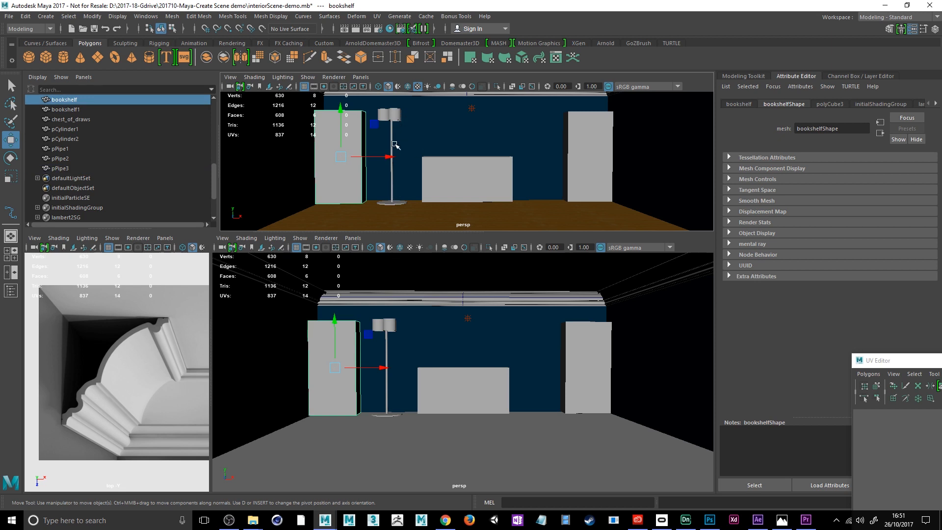
pyautogui.rightClick(338, 185)
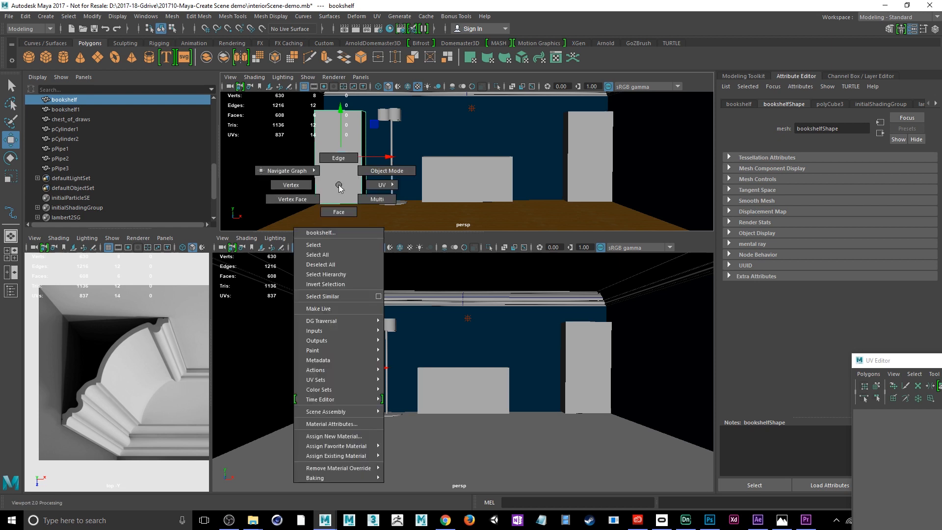
pyautogui.click(339, 212)
pyautogui.click(346, 187)
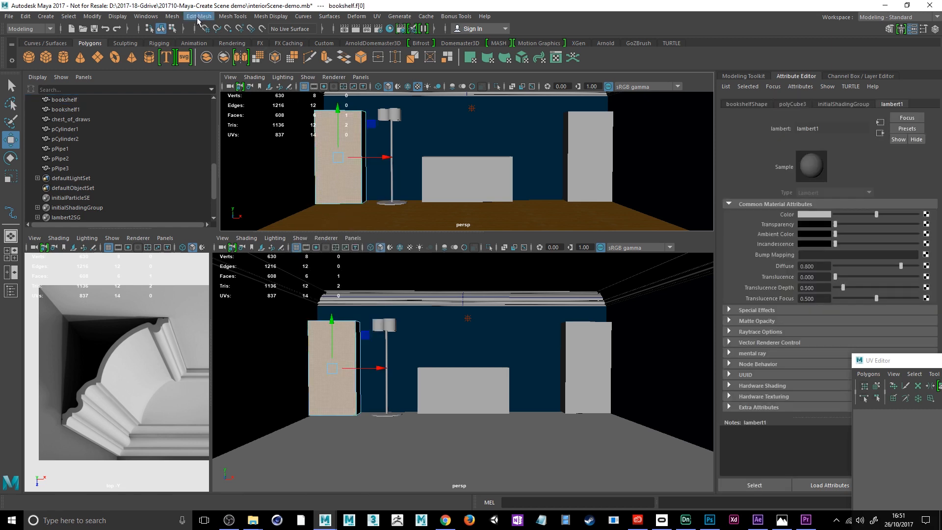
pyautogui.click(230, 17)
pyautogui.moveTo(204, 16)
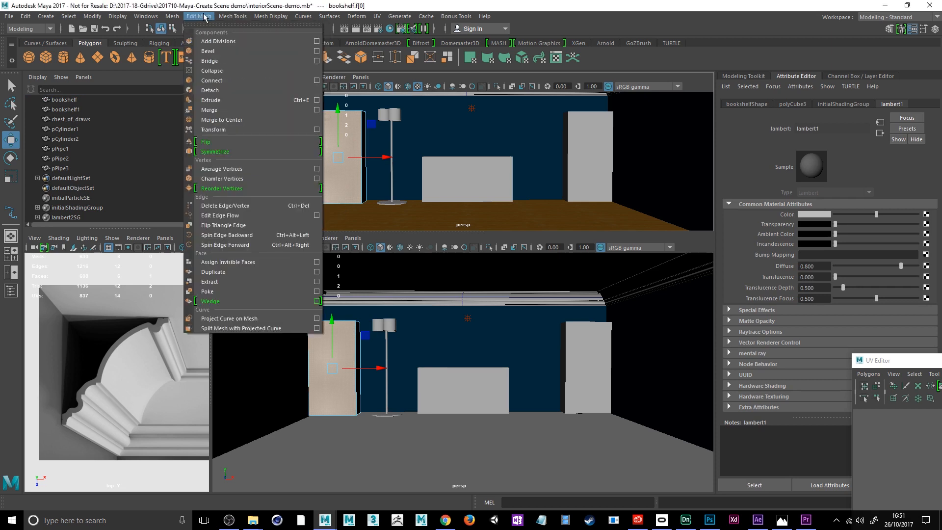
pyautogui.click(221, 99)
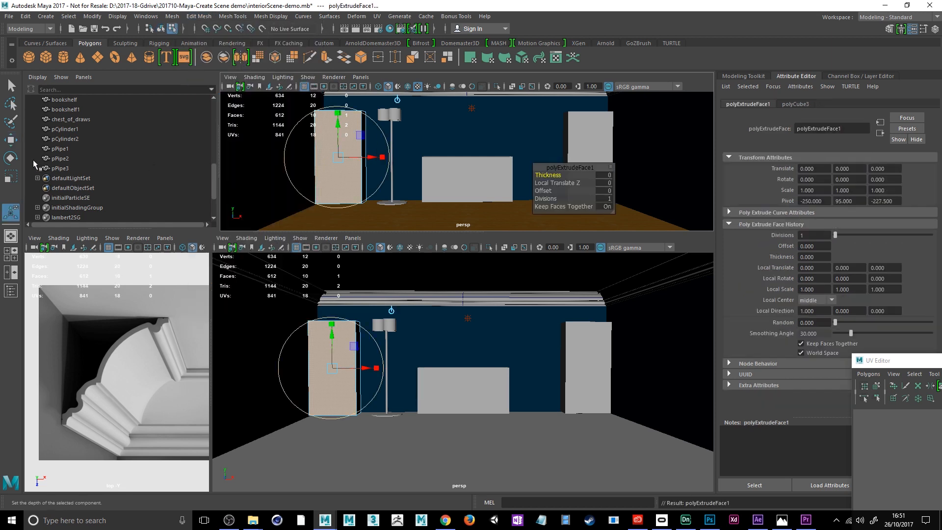
# Scale the extruded bookshelf face inward to a Local Scale of about 0.625 in X and 0.931 in Y, comparing it with the reference photo in Photoshop.
pyautogui.click(382, 157)
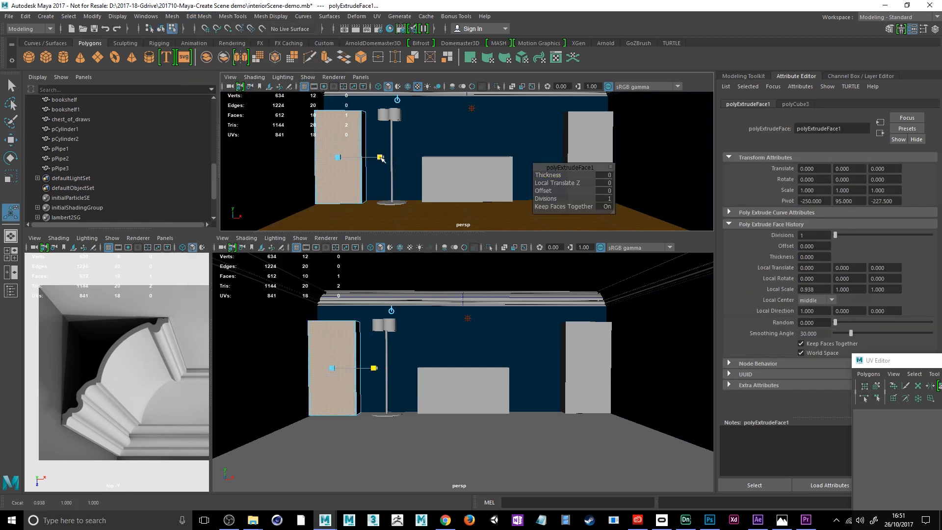
pyautogui.moveTo(381, 158); pyautogui.dragTo(374, 157)
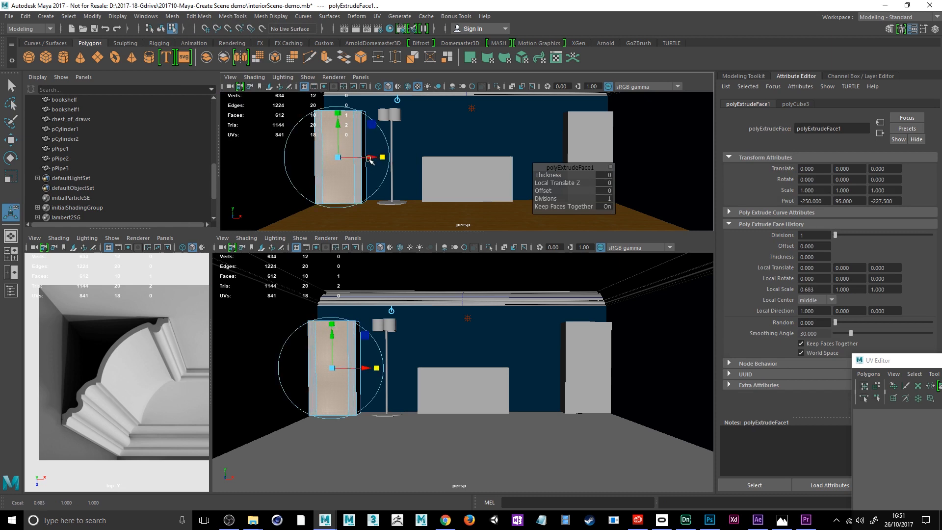
pyautogui.click(340, 112)
pyautogui.moveTo(340, 112); pyautogui.dragTo(341, 116)
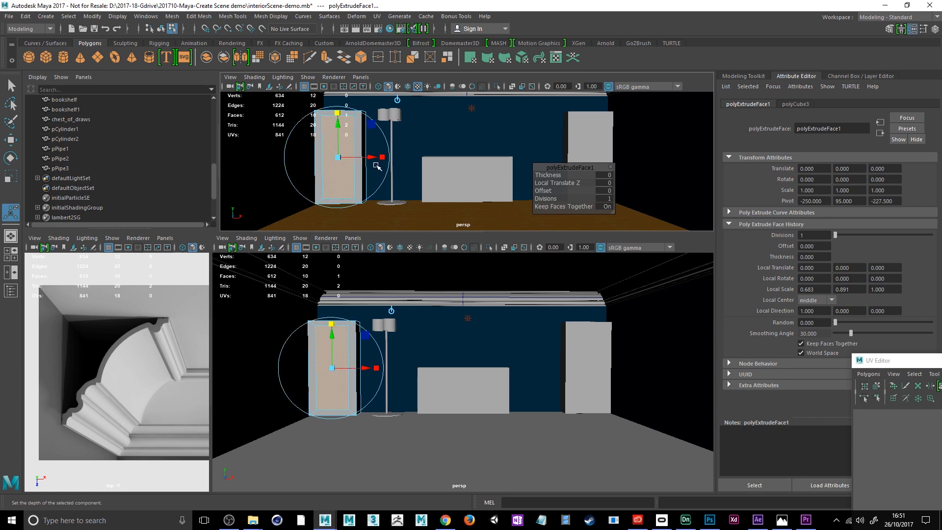
pyautogui.moveTo(382, 157); pyautogui.dragTo(381, 158)
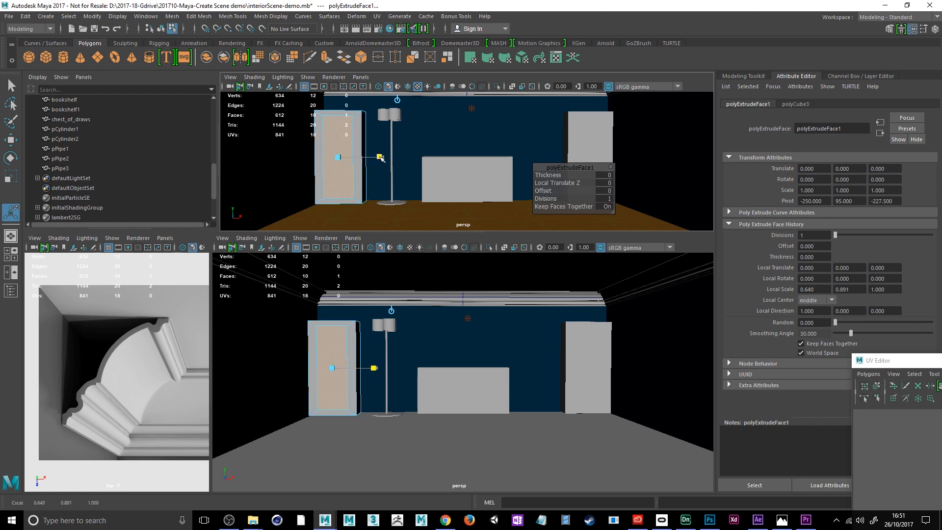
pyautogui.hotkey('alt', 'Tab')
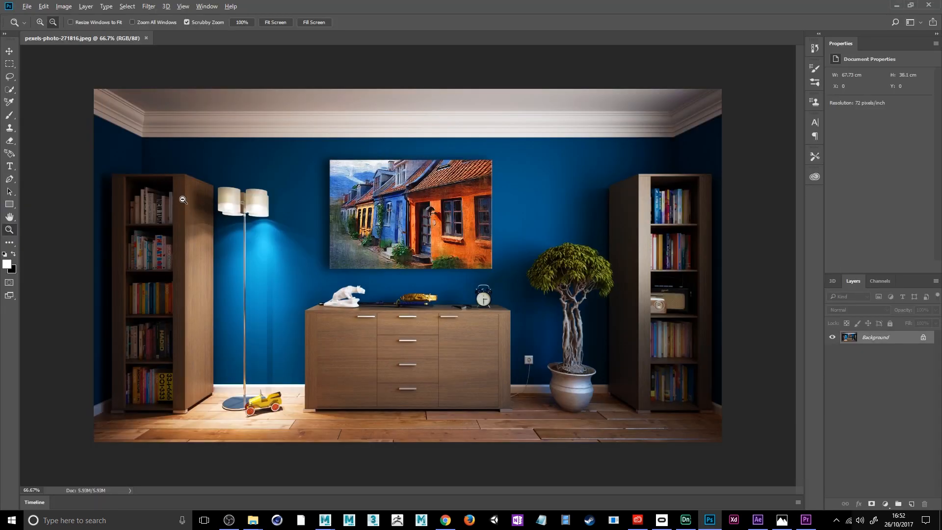
pyautogui.hotkey('alt', 'Tab')
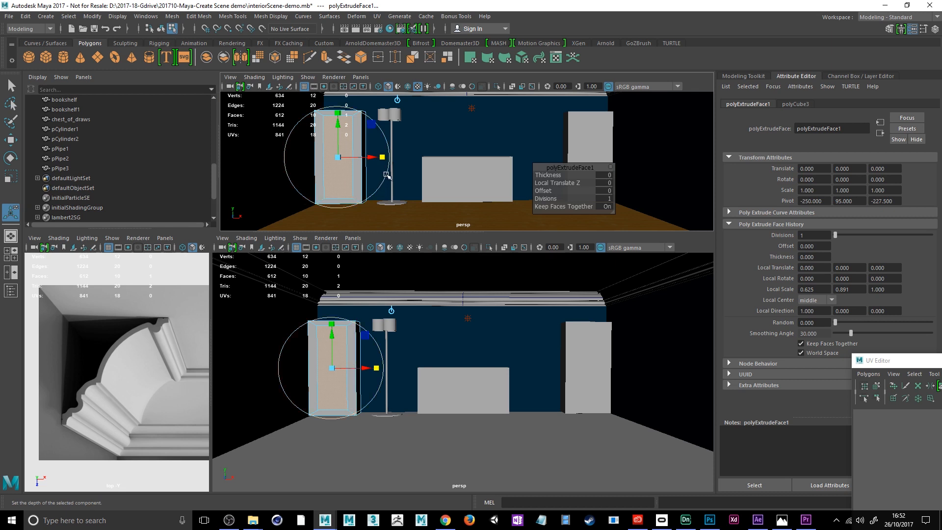
pyautogui.moveTo(338, 113); pyautogui.dragTo(339, 111)
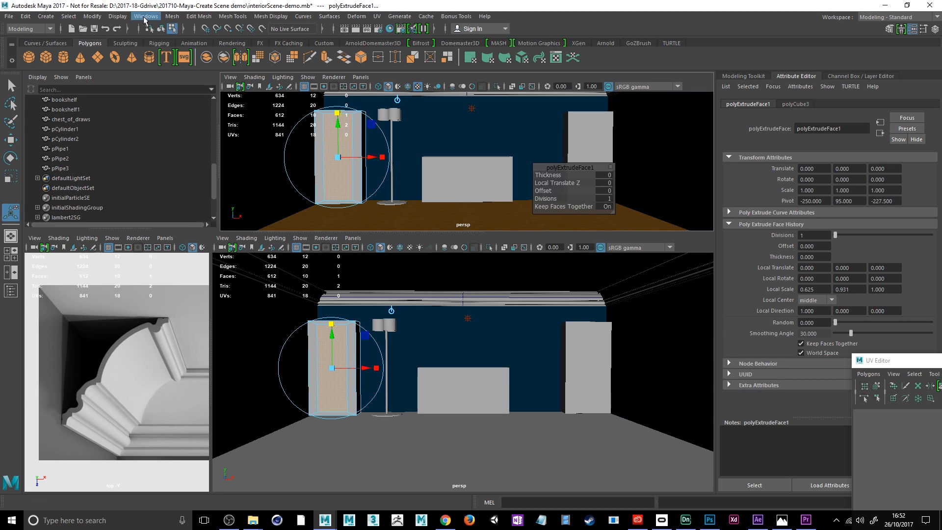
# Extrude the inset face again and, with X-ray shading on, push it into the bookshelf to a Local Translate Z of about -37.875.
pyautogui.click(173, 17)
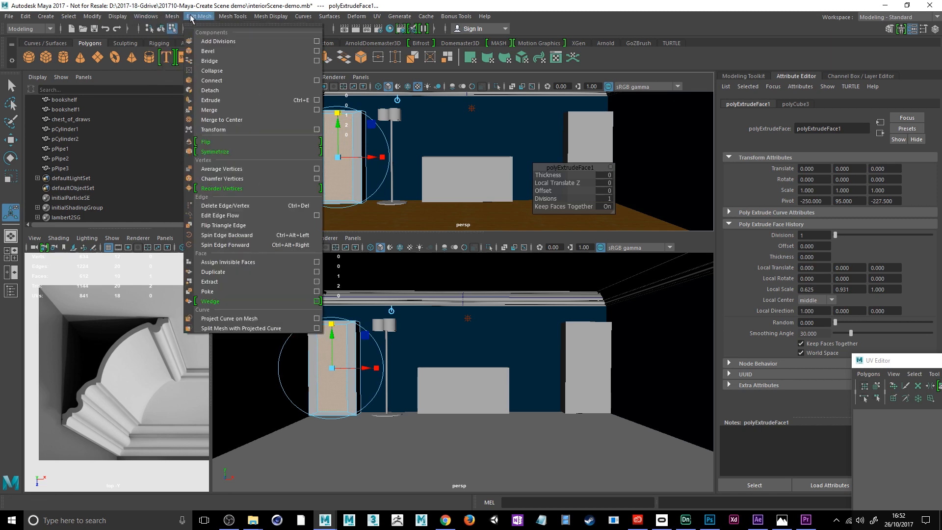
pyautogui.click(208, 98)
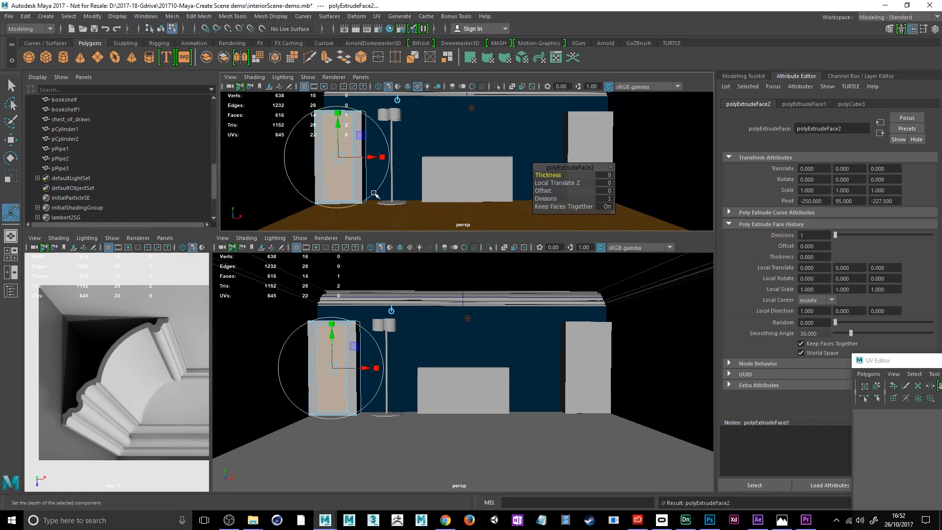
pyautogui.keyDown('alt'); pyautogui.moveTo(373, 192); pyautogui.dragTo(268, 194); pyautogui.keyUp('alt')
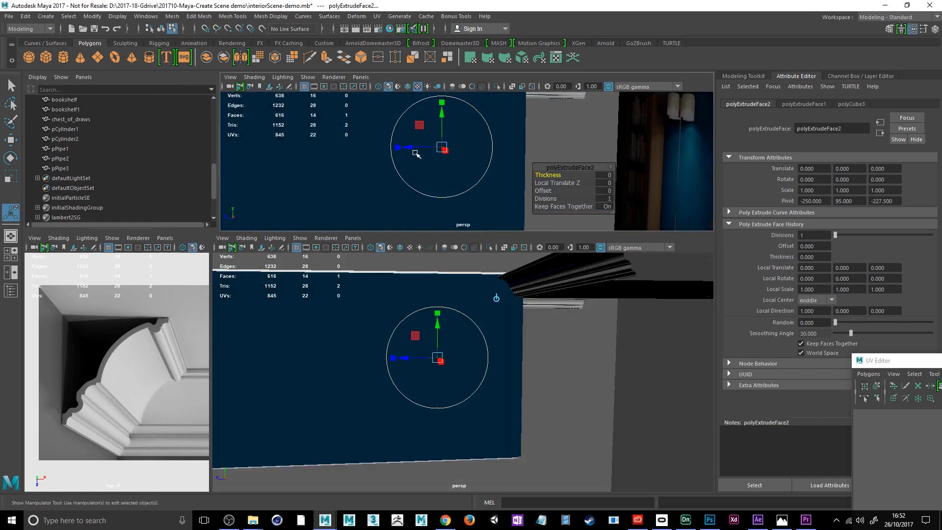
pyautogui.click(512, 87)
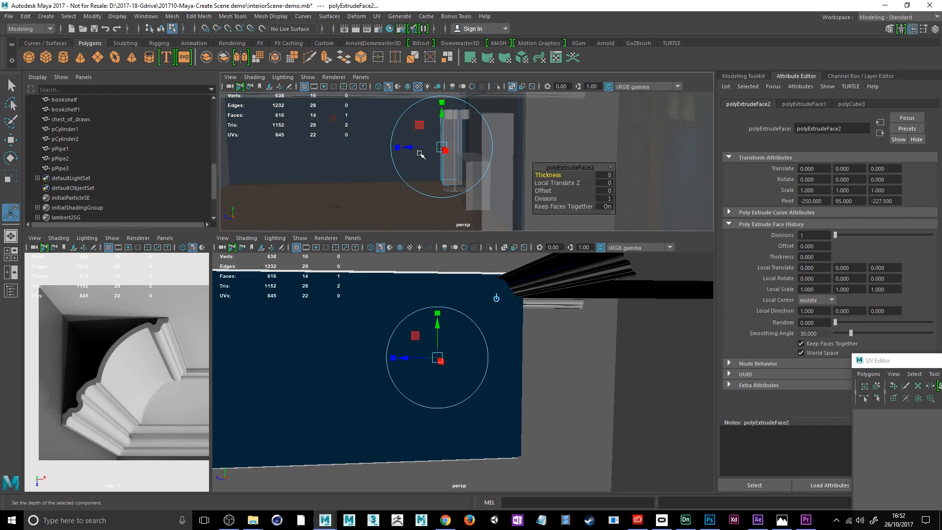
pyautogui.moveTo(407, 148); pyautogui.dragTo(509, 156)
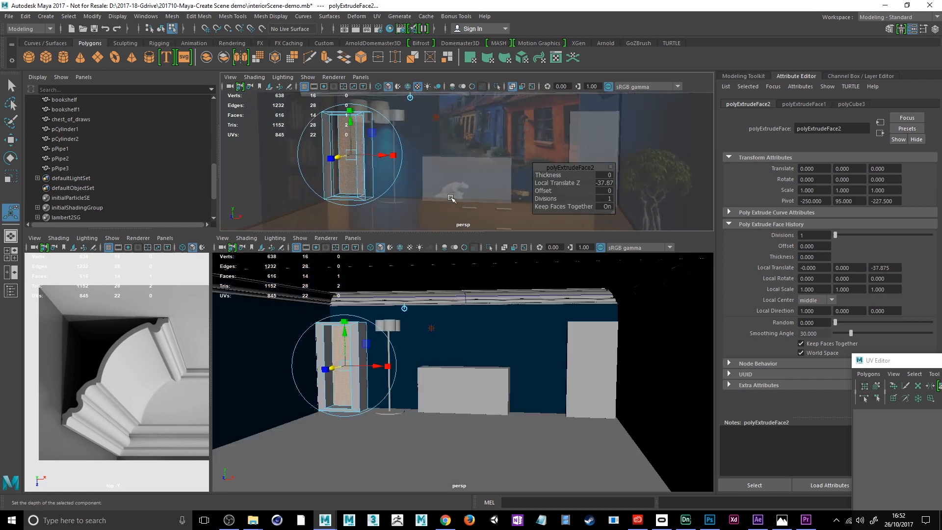
# Compare the hollowed bookshelf with the reference photo in Photoshop, return to Maya and turn off X-ray shading.
pyautogui.hotkey('alt', 'Tab')
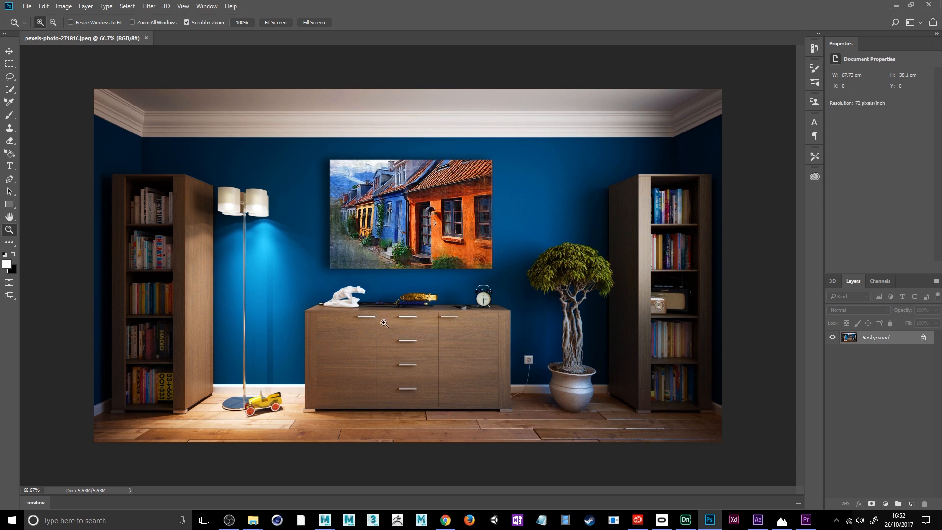
pyautogui.press('alt')
pyautogui.press('alt')
pyautogui.hotkey('alt', 'Tab')
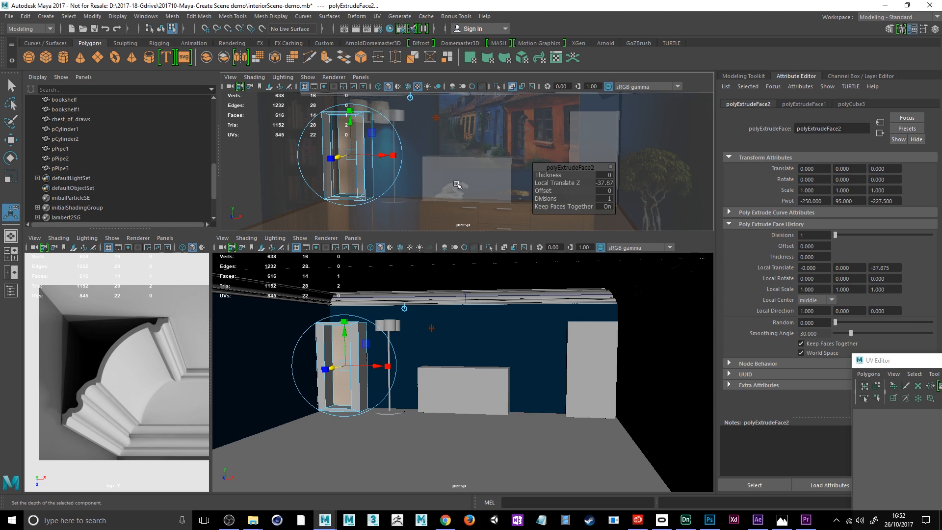
pyautogui.keyDown('alt'); pyautogui.moveTo(456, 185); pyautogui.dragTo(470, 182); pyautogui.keyUp('alt')
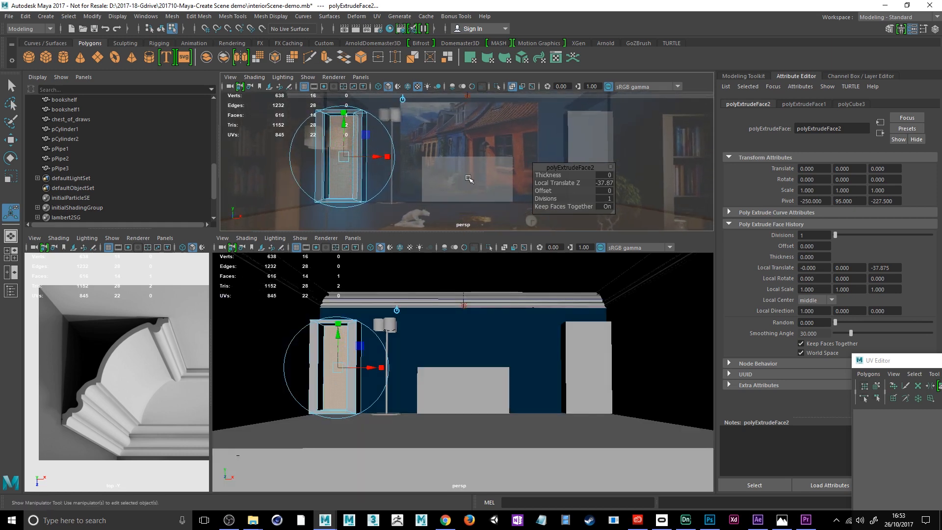
pyautogui.click(514, 87)
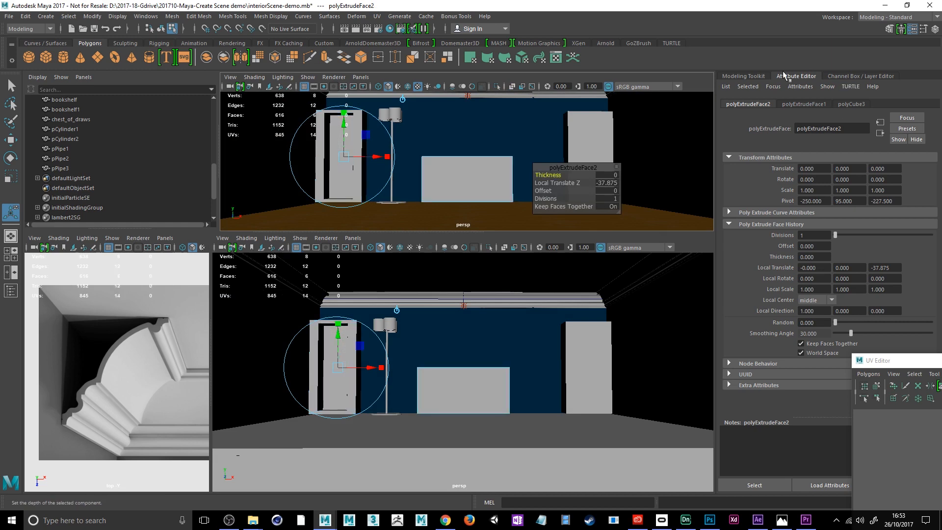
# Return to object selection, duplicate the chest of drawers and rename the copy as picture.
pyautogui.click(760, 79)
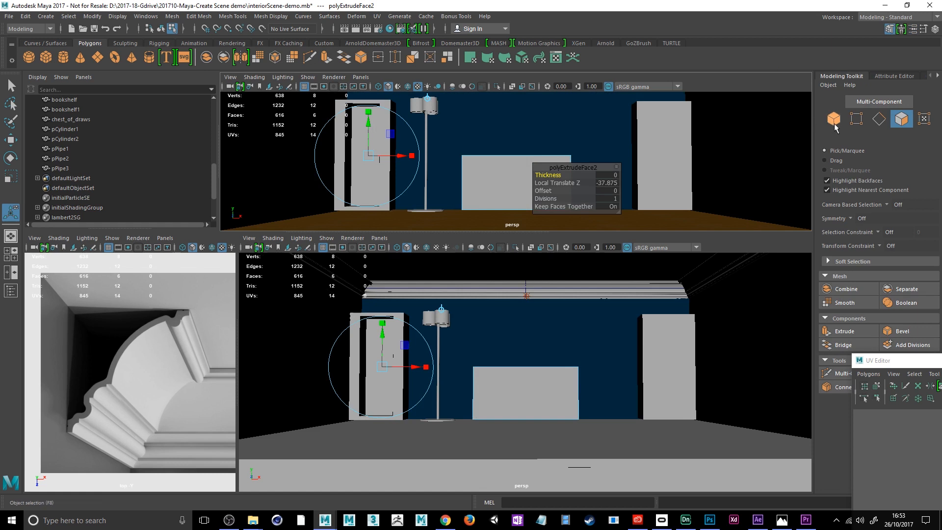
pyautogui.click(835, 125)
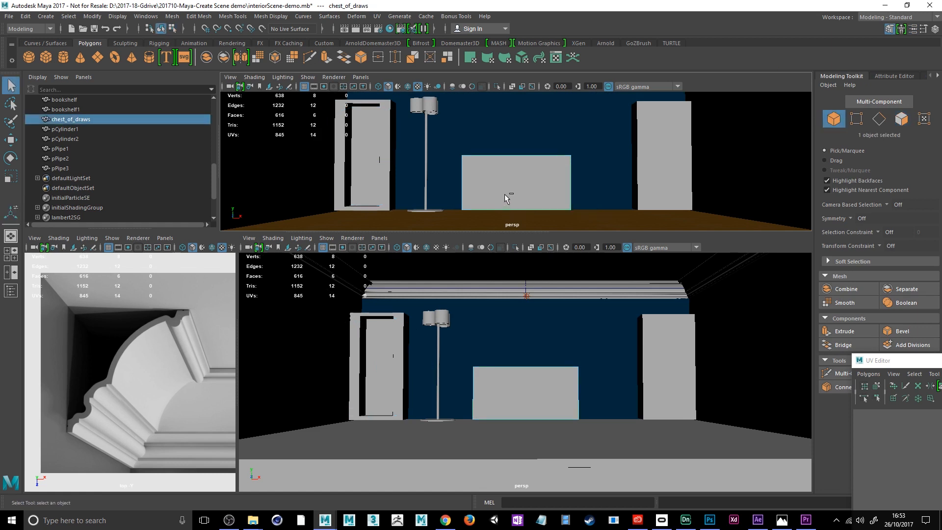
pyautogui.hotkey('ctrl', 'd')
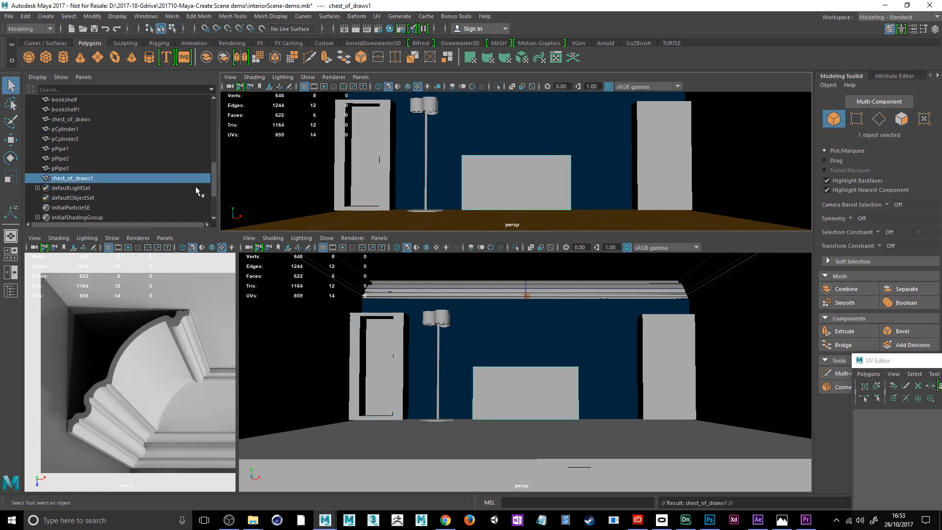
pyautogui.doubleClick(75, 178)
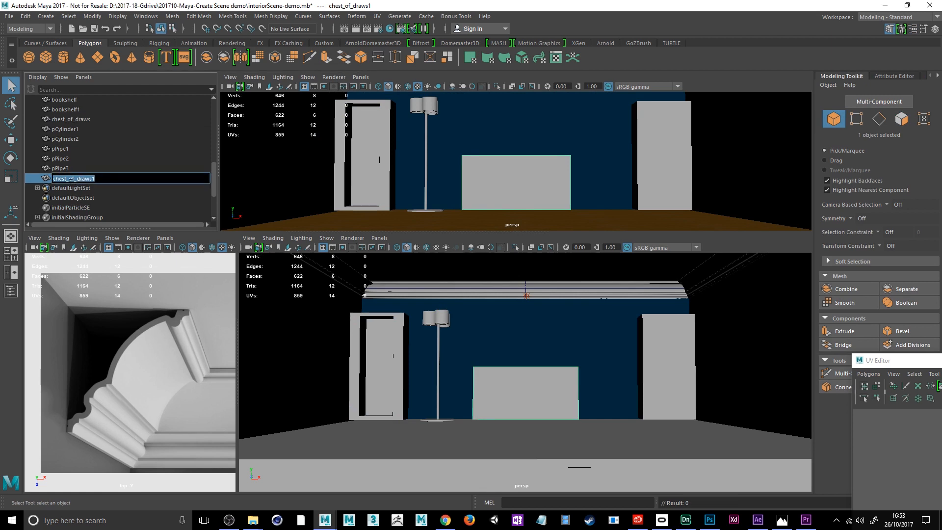
pyautogui.write('picture')
pyautogui.press('Return')
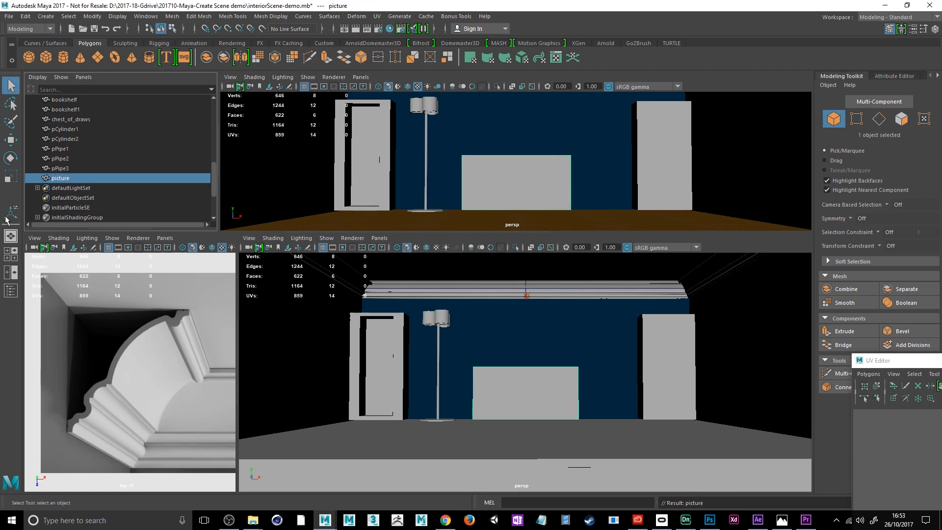
# Select the front face of the picture box and move it back toward the wall to form a thin panel.
pyautogui.keyDown('alt'); pyautogui.moveTo(481, 189); pyautogui.dragTo(458, 199); pyautogui.keyUp('alt')
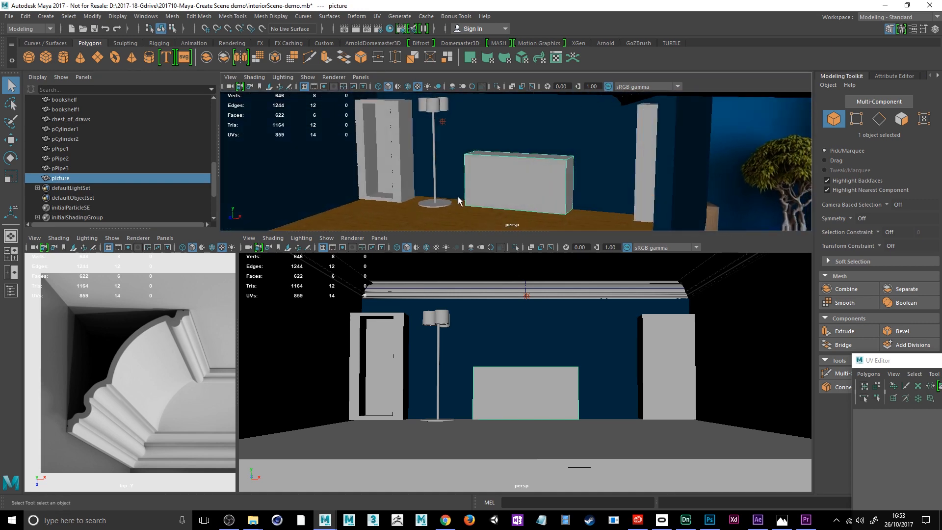
pyautogui.moveTo(518, 185); pyautogui.dragTo(517, 210, button='right')
pyautogui.click(519, 196)
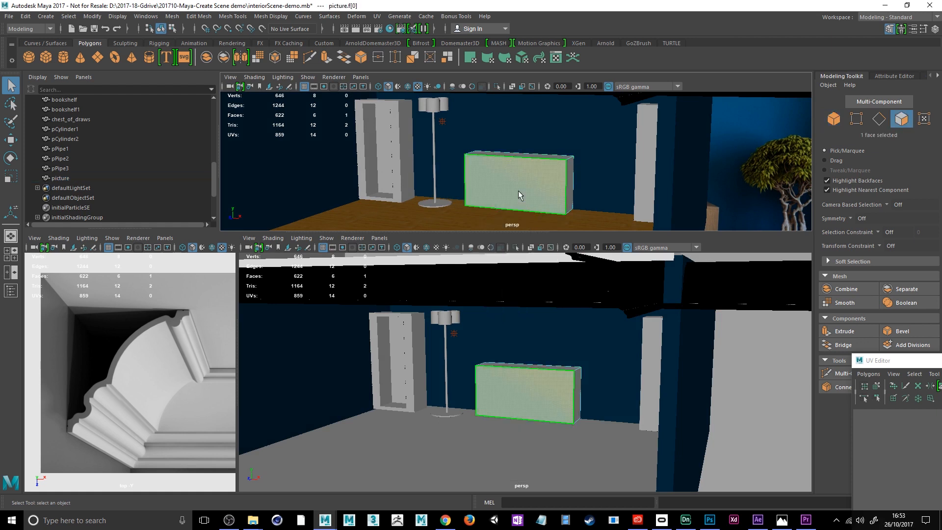
pyautogui.click(11, 140)
pyautogui.moveTo(499, 193); pyautogui.dragTo(505, 192)
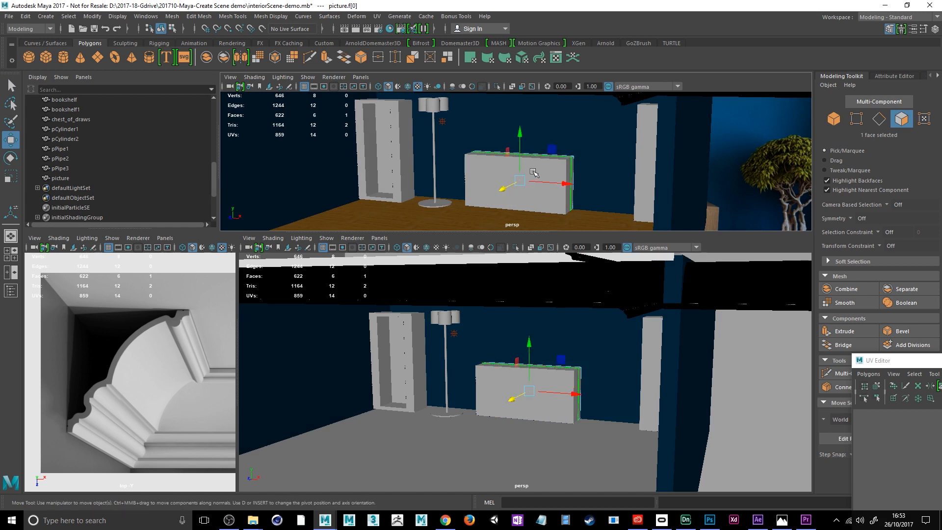
# Raise the whole picture panel up the end wall above the chest of drawers to about Translate Y 161.
pyautogui.click(834, 119)
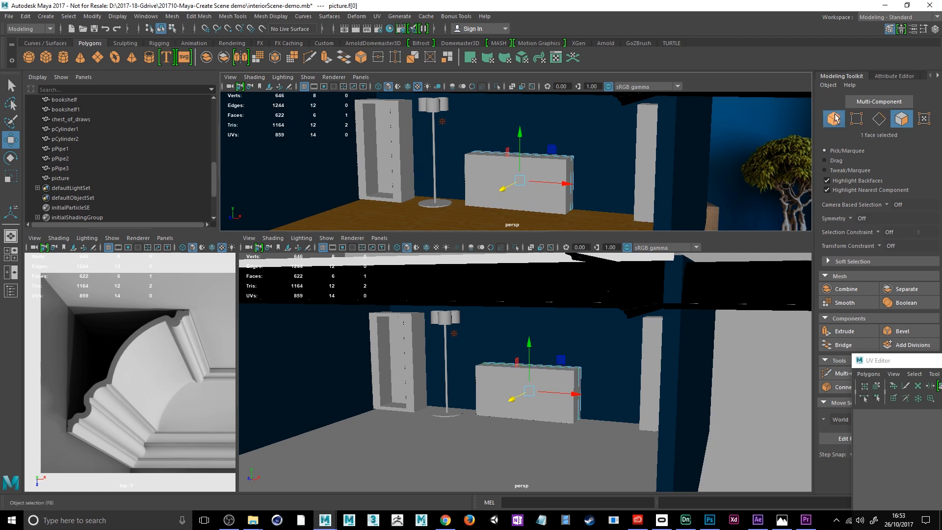
pyautogui.moveTo(518, 142); pyautogui.dragTo(548, 139)
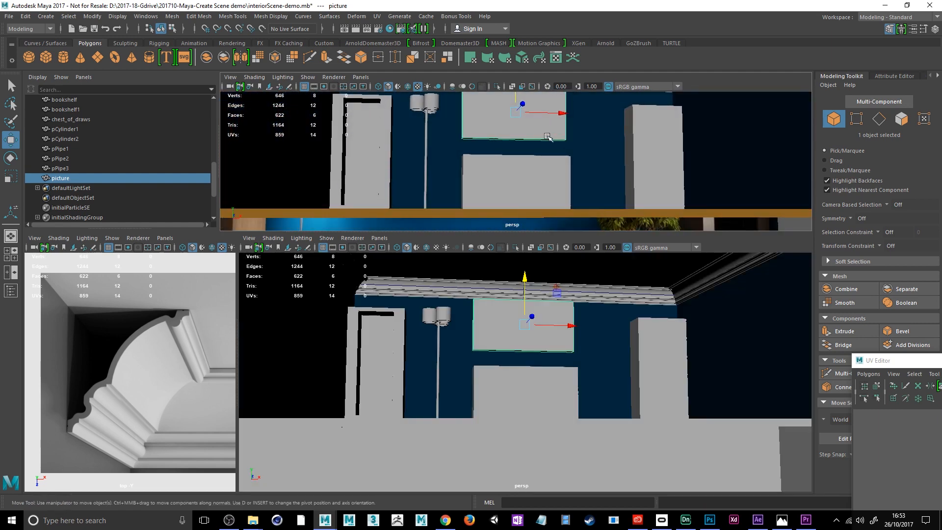
pyautogui.keyDown('alt'); pyautogui.moveTo(547, 136); pyautogui.dragTo(532, 175, button='middle'); pyautogui.keyUp('alt')
pyautogui.moveTo(501, 106); pyautogui.dragTo(500, 113)
pyautogui.rightClick(464, 154)
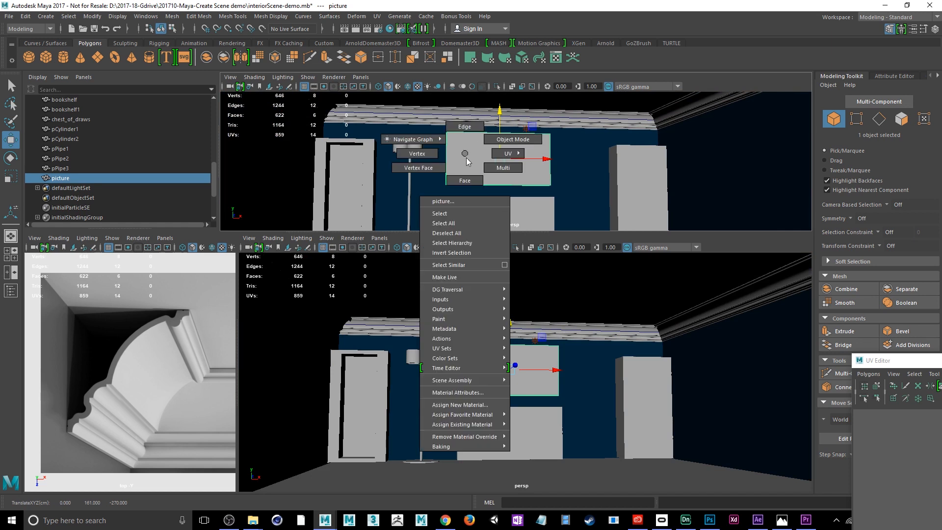
pyautogui.click(464, 181)
pyautogui.click(483, 170)
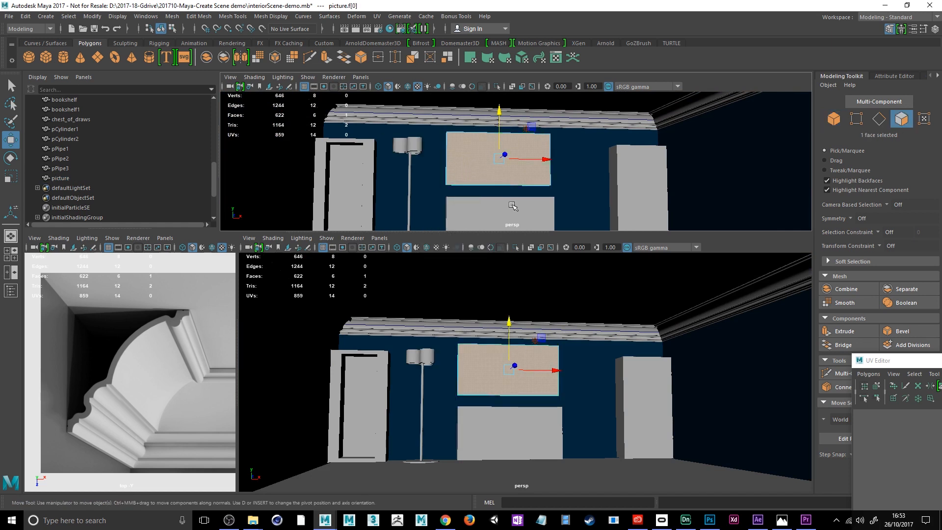
pyautogui.rightClick(474, 165)
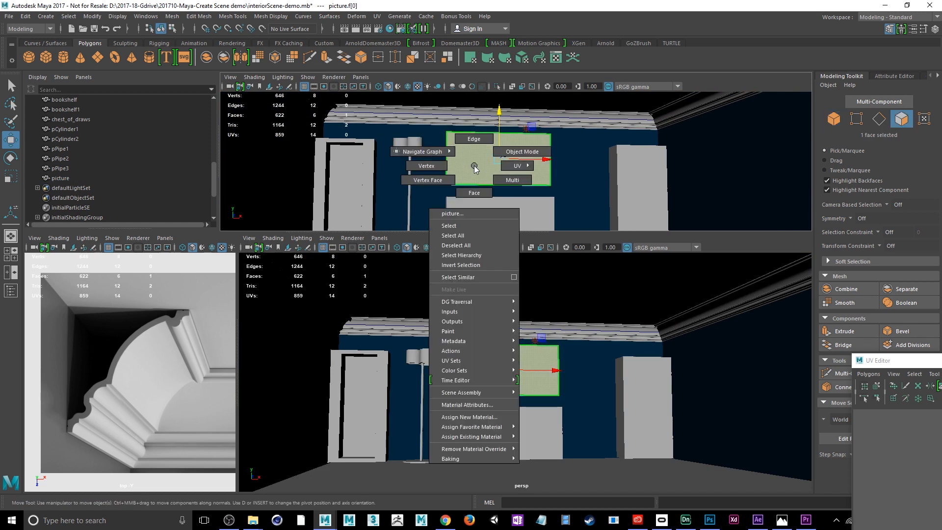
pyautogui.click(508, 152)
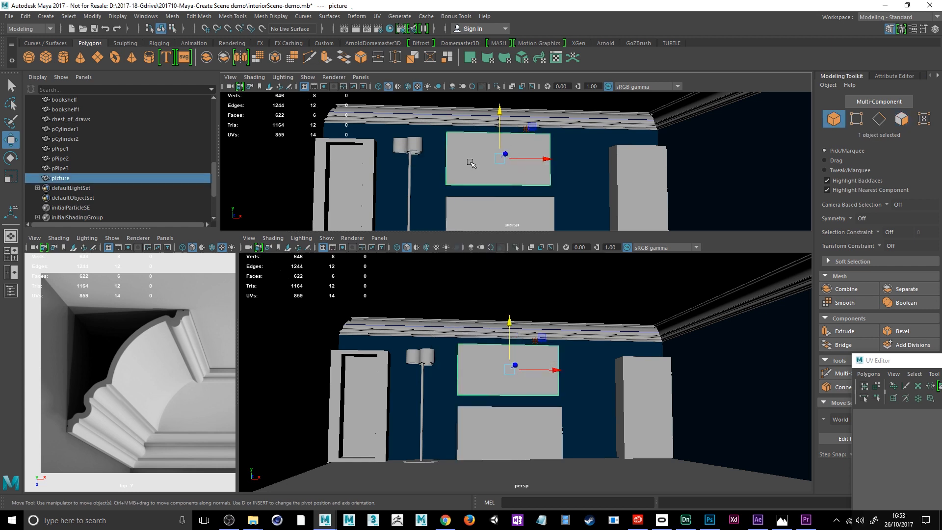
# Assign a new Lambert material to the picture panel and name the material canvas.
pyautogui.rightClick(479, 168)
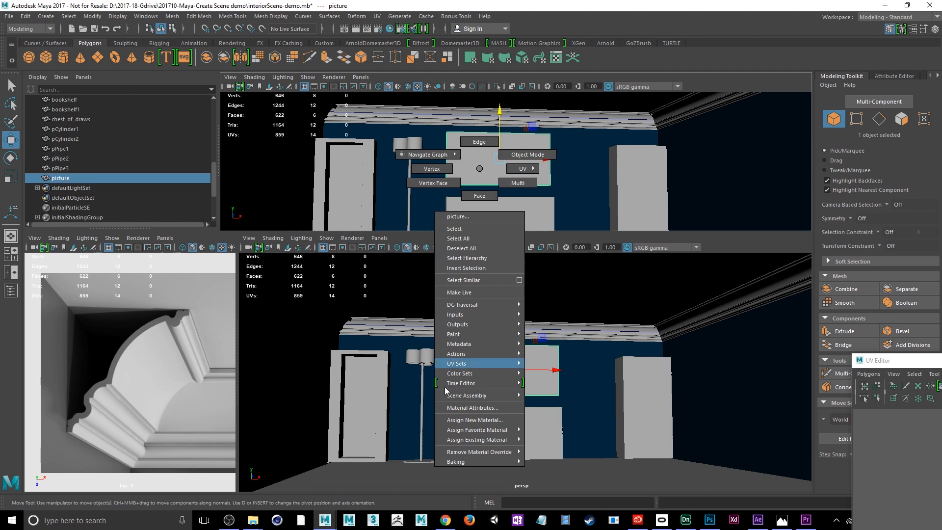
pyautogui.click(448, 420)
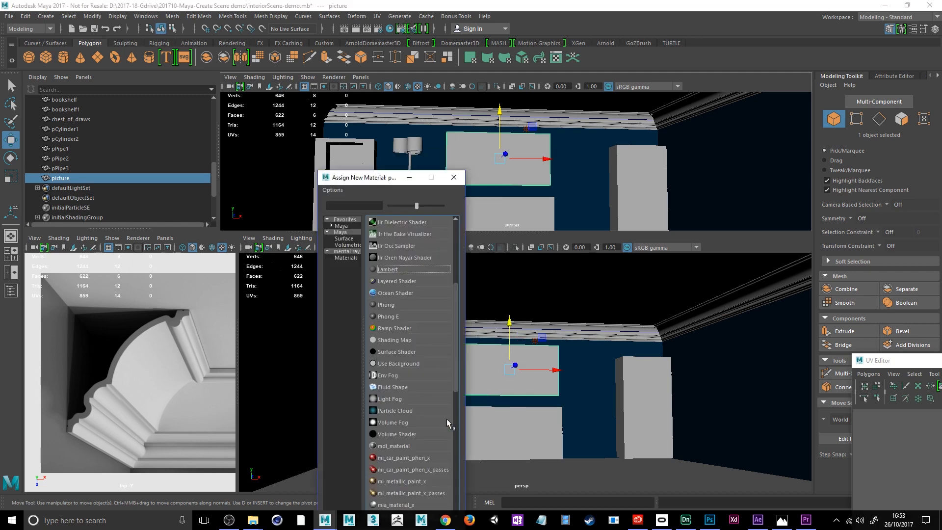
pyautogui.click(400, 271)
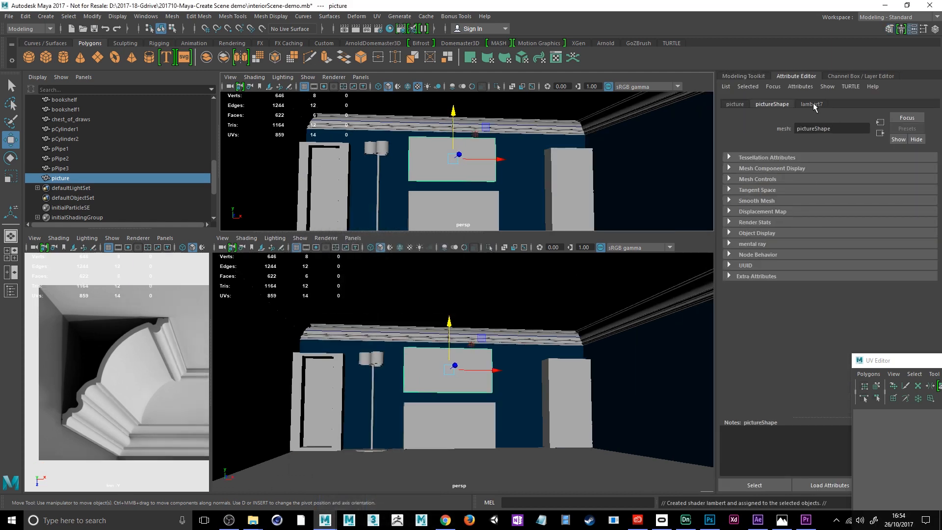
pyautogui.click(813, 104)
pyautogui.moveTo(818, 129); pyautogui.dragTo(776, 132)
pyautogui.write('canvas')
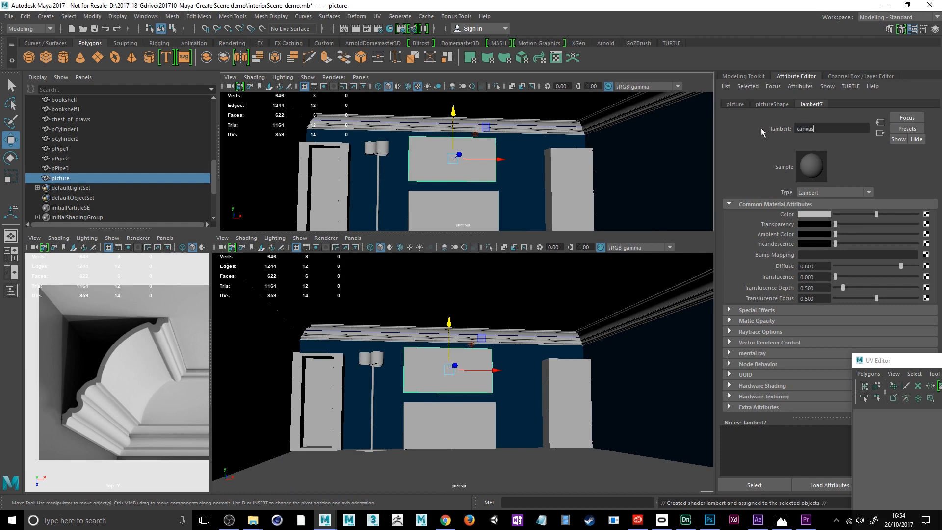
pyautogui.press('Return')
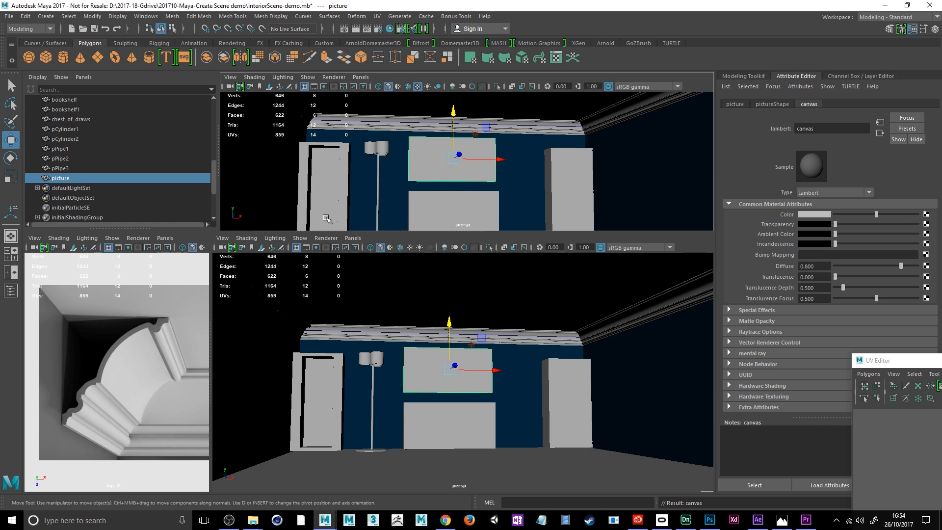
# Create a spot light and raise it to about Translate Y 129.
pyautogui.keyDown('alt'); pyautogui.moveTo(388, 196); pyautogui.dragTo(382, 160); pyautogui.keyUp('alt')
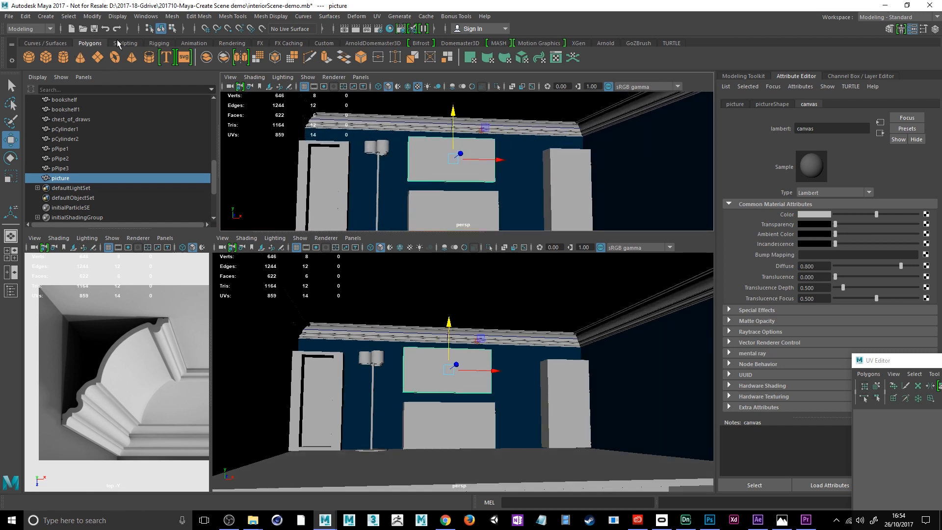
pyautogui.click(46, 17)
pyautogui.moveTo(73, 71)
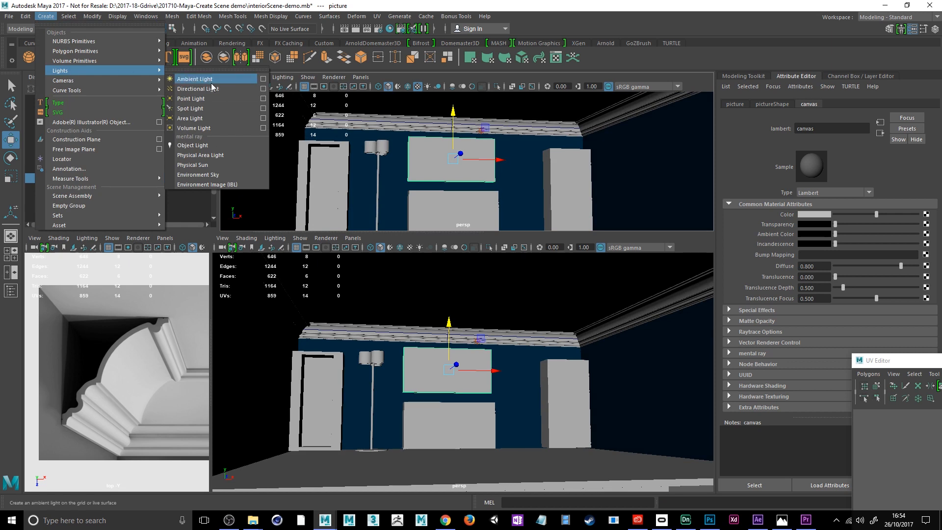
pyautogui.click(215, 108)
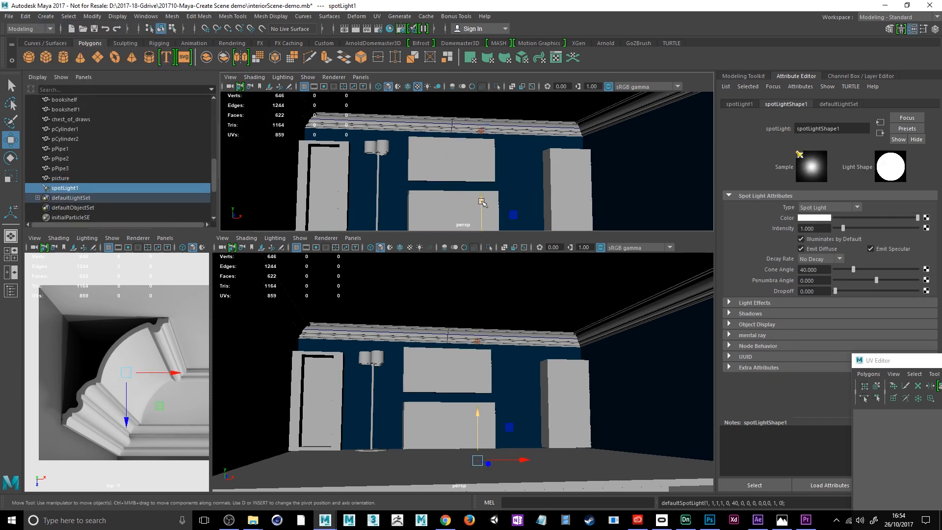
pyautogui.moveTo(482, 201); pyautogui.dragTo(481, 160)
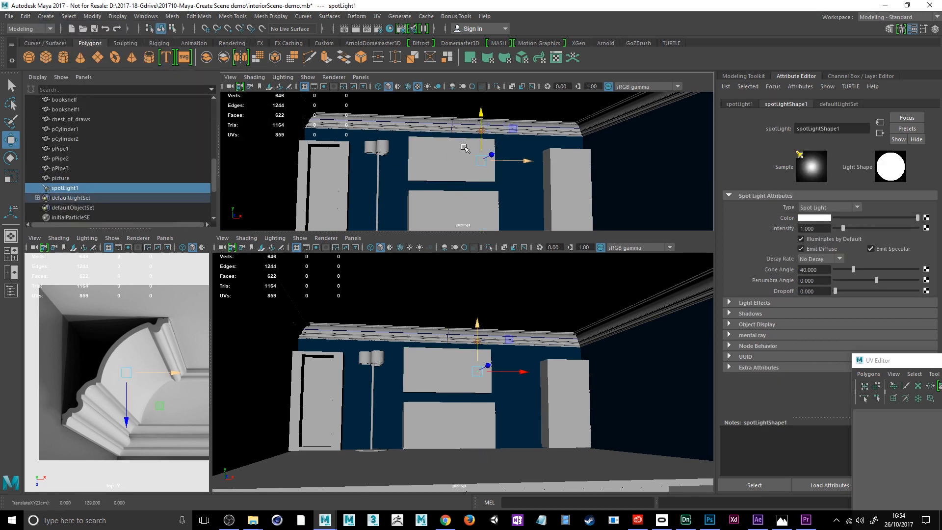
# Scale the spot light uniformly to about 23.672 and point it straight down with Rotate X at -90.
pyautogui.press('r')
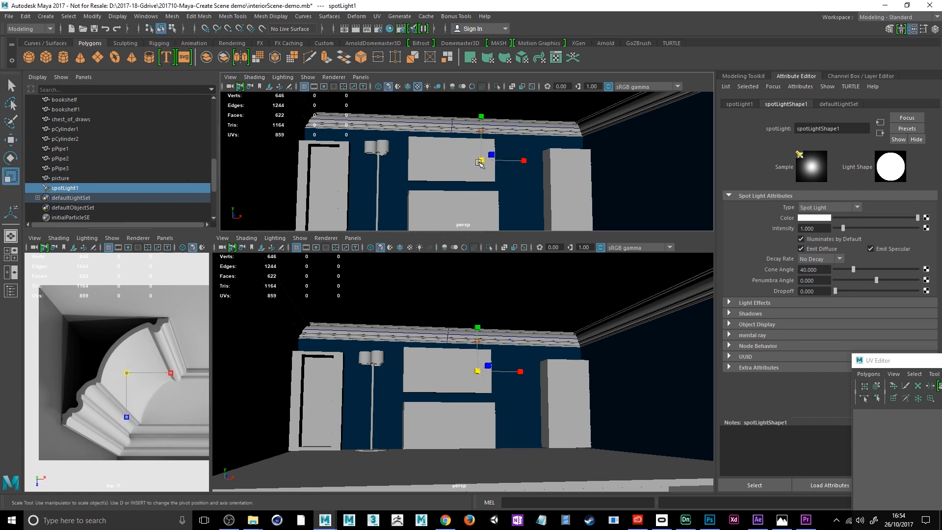
pyautogui.moveTo(479, 162); pyautogui.dragTo(414, 175)
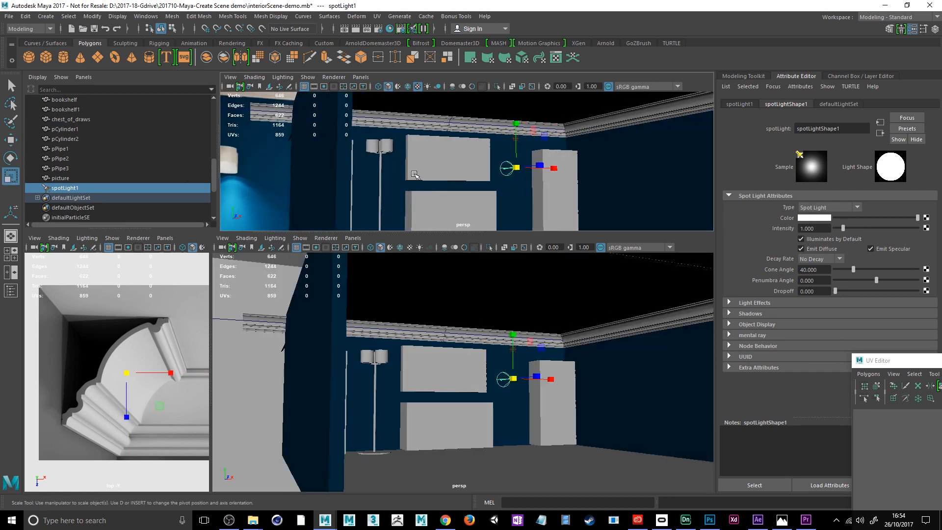
pyautogui.click(10, 157)
pyautogui.moveTo(520, 187)
pyautogui.mouseDown()
pyautogui.moveTo(511, 190)
pyautogui.moveTo(539, 192)
pyautogui.moveTo(535, 130)
pyautogui.mouseUp()
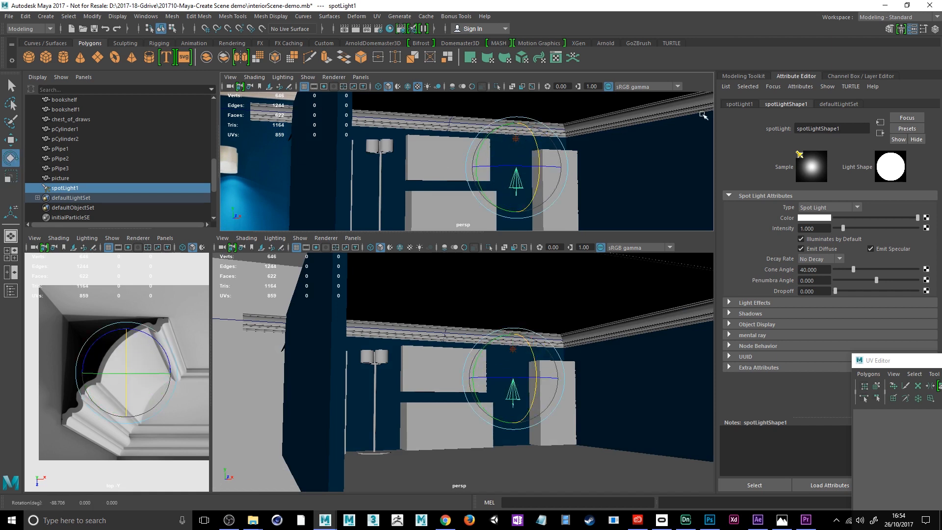
pyautogui.click(738, 104)
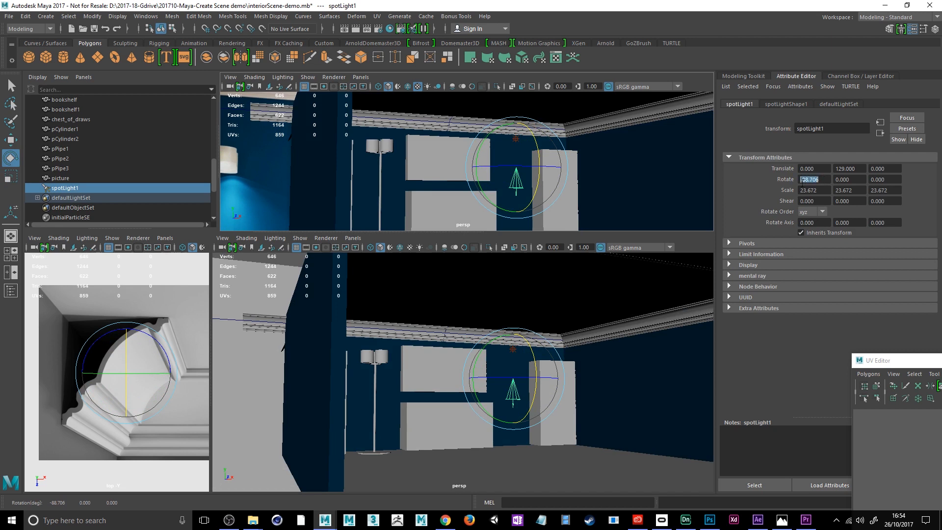
pyautogui.write('-90')
pyautogui.press('Return')
# Move the spot light across the room to the floor lamp, at about Translate X -180, Y 156 and Z -273.
pyautogui.click(11, 140)
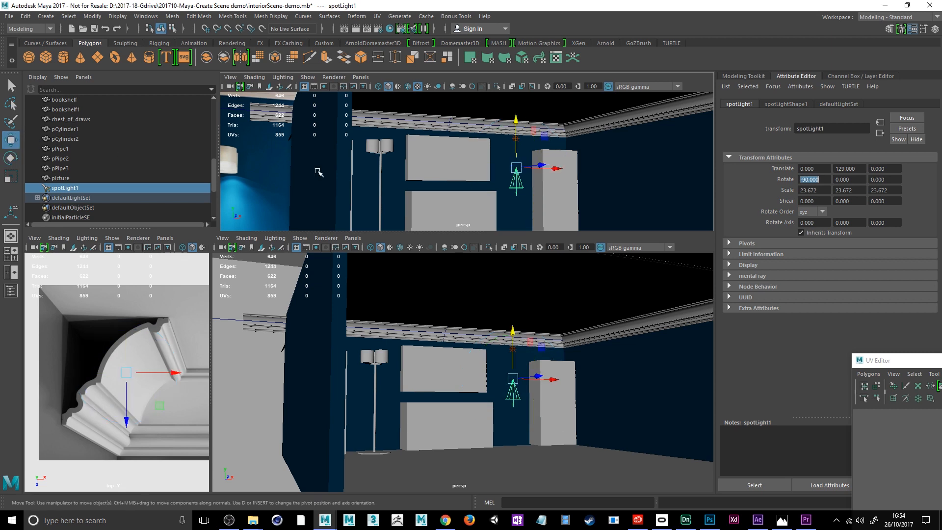
pyautogui.moveTo(545, 168); pyautogui.dragTo(416, 166)
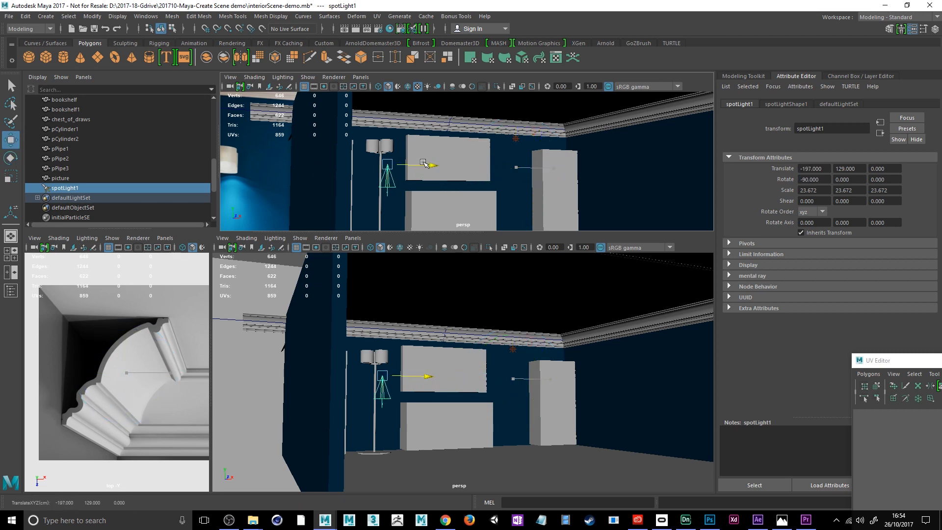
pyautogui.moveTo(387, 117); pyautogui.dragTo(386, 97)
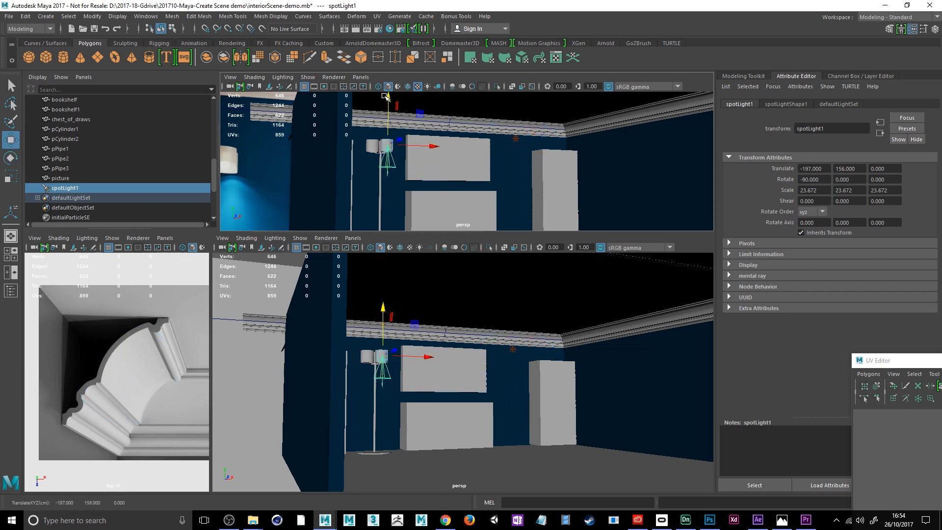
pyautogui.keyDown('alt'); pyautogui.moveTo(432, 175); pyautogui.dragTo(377, 178); pyautogui.keyUp('alt')
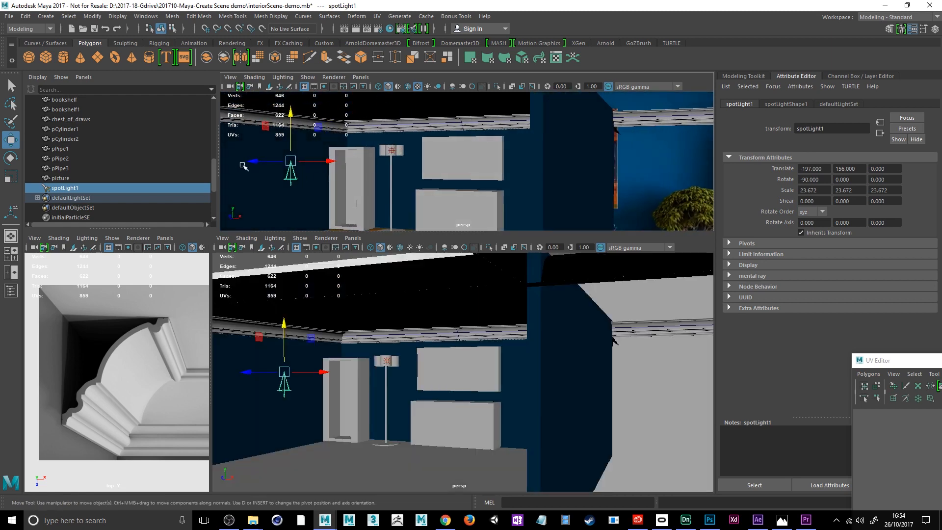
pyautogui.moveTo(242, 163); pyautogui.dragTo(424, 162)
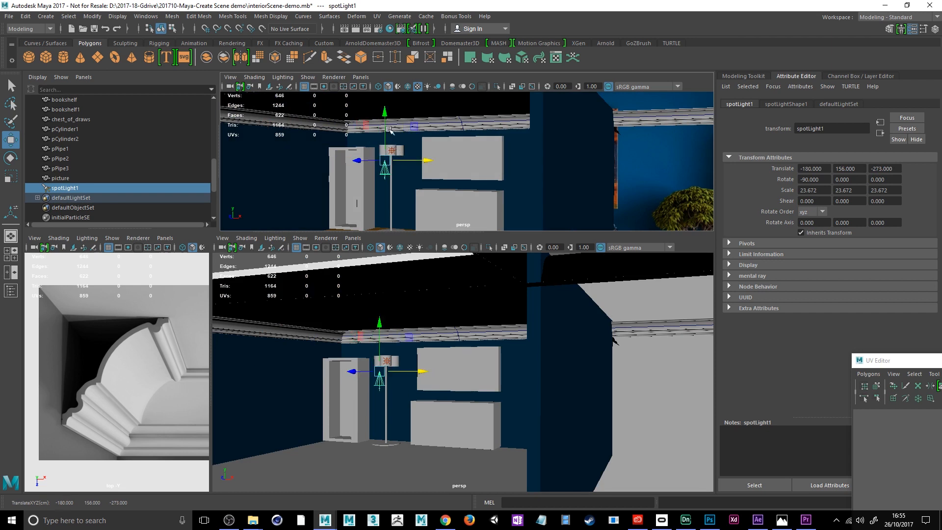
# Fit the spot light inside one of the floor lamp's shades, at about Translate X -168, Y 184 and Z -247.
pyautogui.moveTo(386, 115); pyautogui.dragTo(386, 101)
pyautogui.keyDown('alt'); pyautogui.moveTo(389, 175); pyautogui.dragTo(418, 147); pyautogui.keyUp('alt')
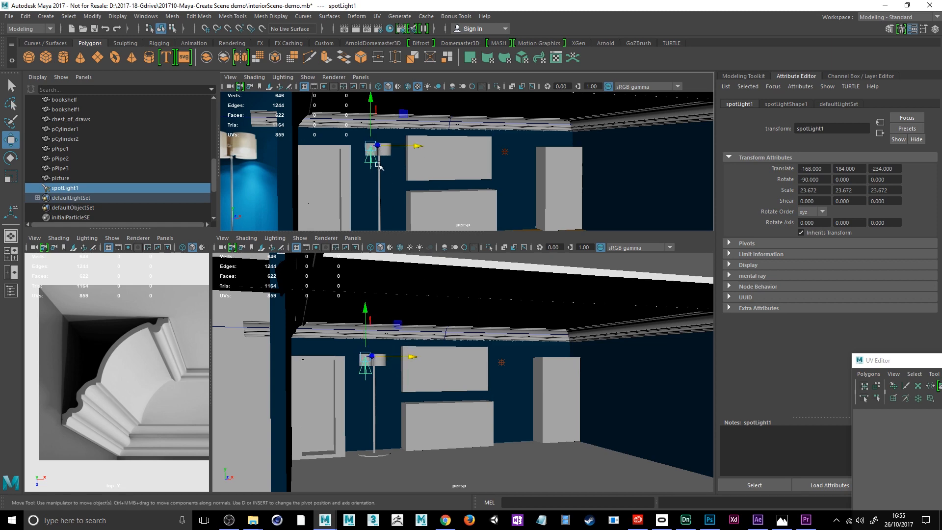
pyautogui.scroll(3, 379, 166)
pyautogui.keyDown('alt'); pyautogui.moveTo(378, 167); pyautogui.dragTo(441, 162); pyautogui.keyUp('alt')
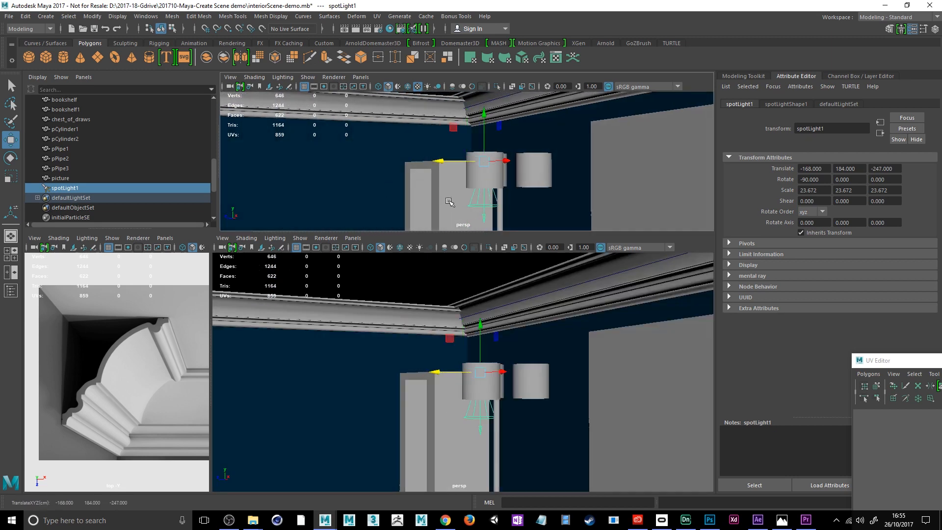
# Duplicate the spot light twice and place the copies in the other shades, at about X -143, Y 184, with Z -272 and Z -236.
pyautogui.keyDown('alt'); pyautogui.moveTo(448, 202); pyautogui.dragTo(510, 211); pyautogui.keyUp('alt')
pyautogui.moveTo(514, 161); pyautogui.dragTo(554, 162)
pyautogui.hotkey('ctrl', 'd')
pyautogui.keyDown('alt'); pyautogui.moveTo(542, 201); pyautogui.dragTo(471, 202); pyautogui.keyUp('alt')
pyautogui.moveTo(454, 162); pyautogui.dragTo(503, 212)
pyautogui.hotkey('ctrl', 'd')
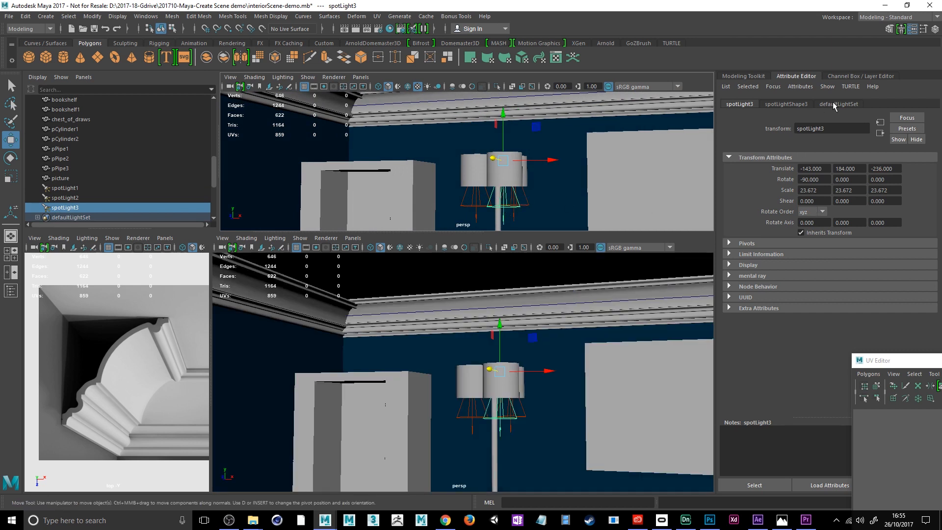
# Select all three lamp spot lights and widen the cone angle of spotLight2 to about 65.
pyautogui.click(503, 201)
pyautogui.keyDown('shift'); pyautogui.click(474, 200); pyautogui.keyUp('shift')
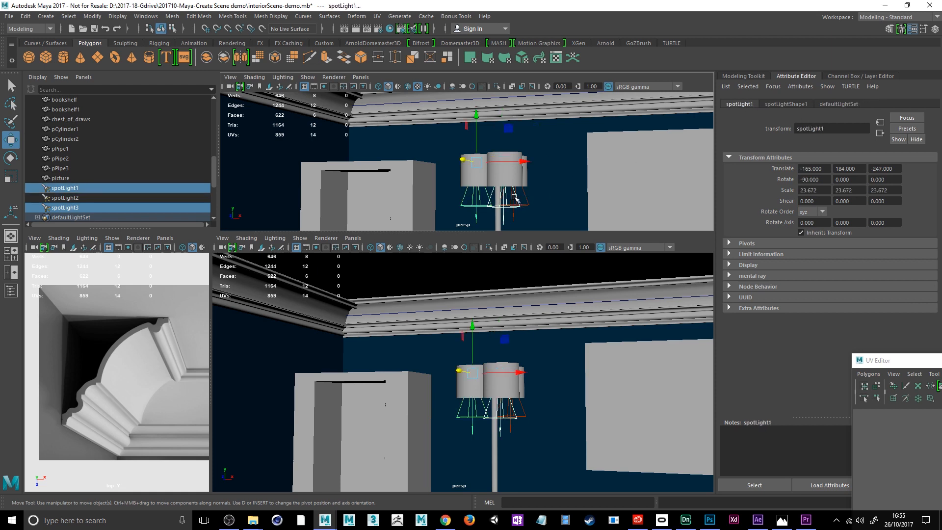
pyautogui.keyDown('ctrl'); pyautogui.click(107, 196); pyautogui.keyUp('ctrl')
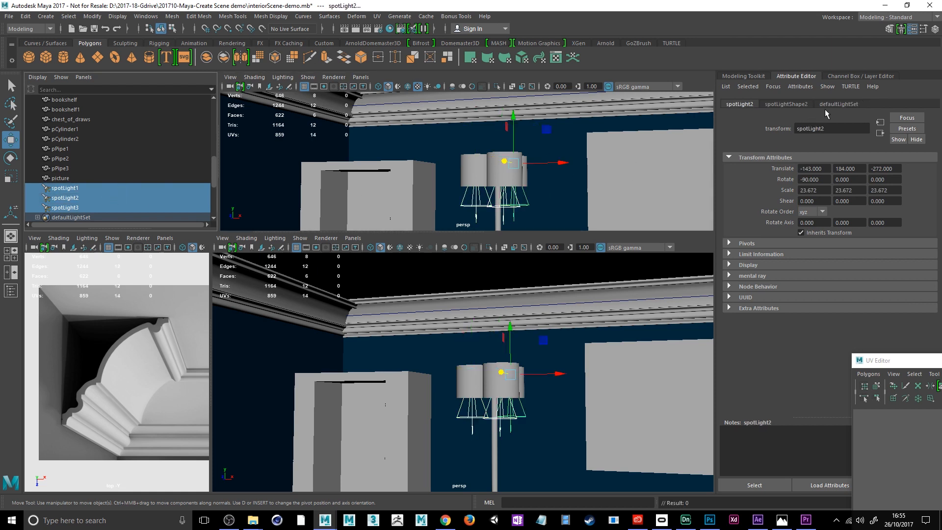
pyautogui.click(788, 104)
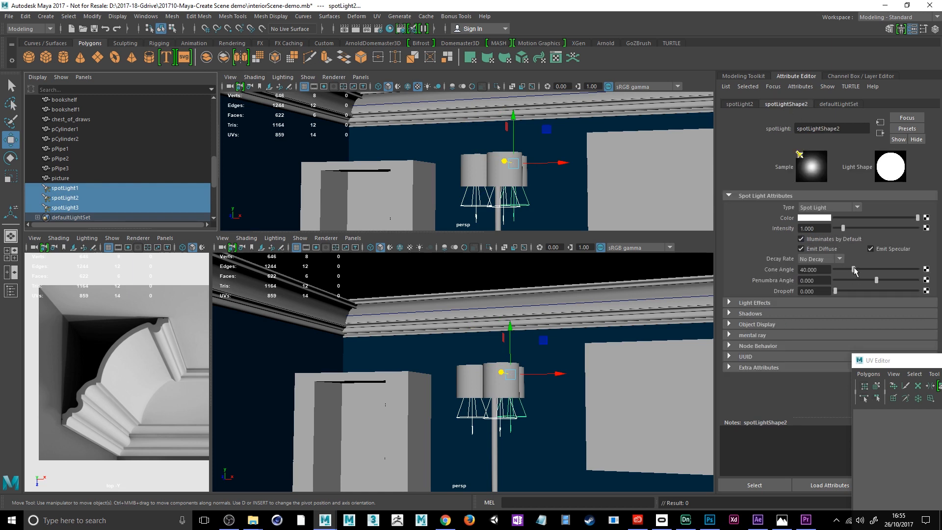
pyautogui.moveTo(854, 270); pyautogui.dragTo(864, 270)
# Widen the cone angle of spotLight3 to about 66 and of spotLight1 to about 58.6.
pyautogui.click(63, 198)
pyautogui.click(77, 208)
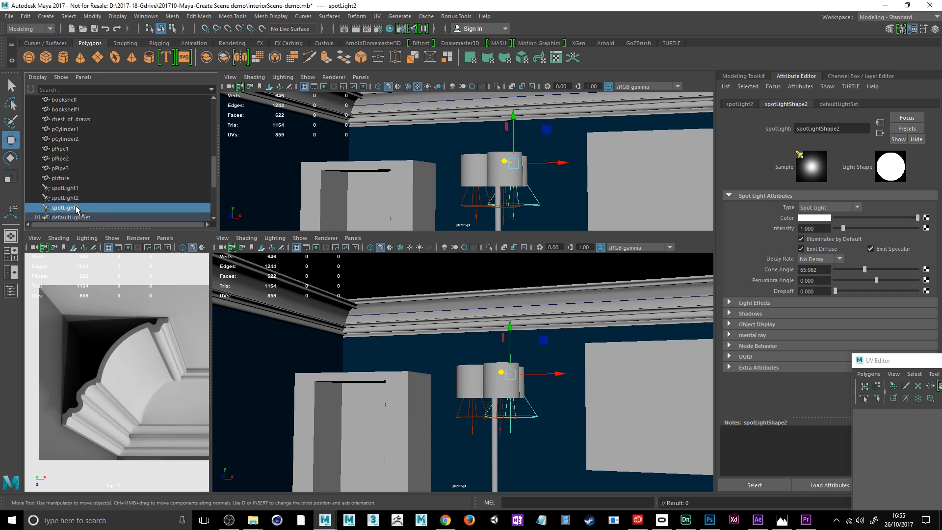
pyautogui.moveTo(854, 273); pyautogui.dragTo(865, 273)
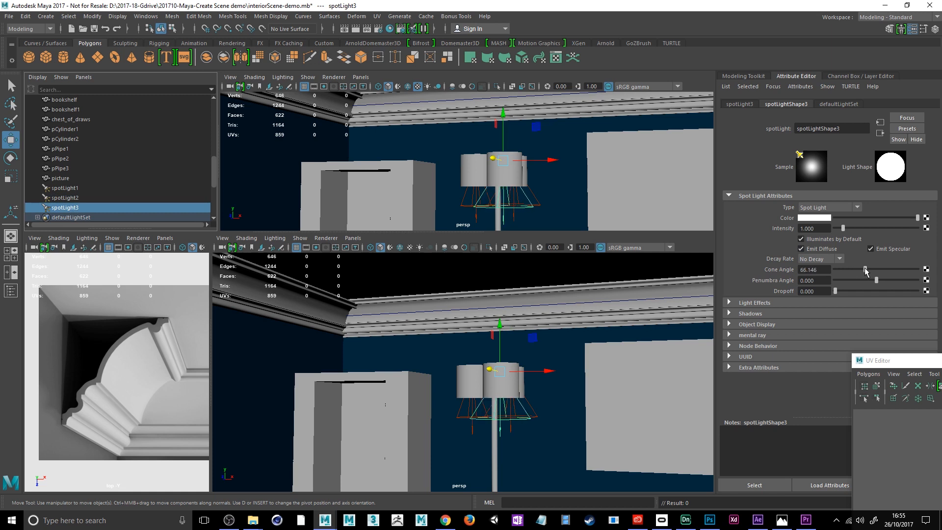
pyautogui.click(469, 205)
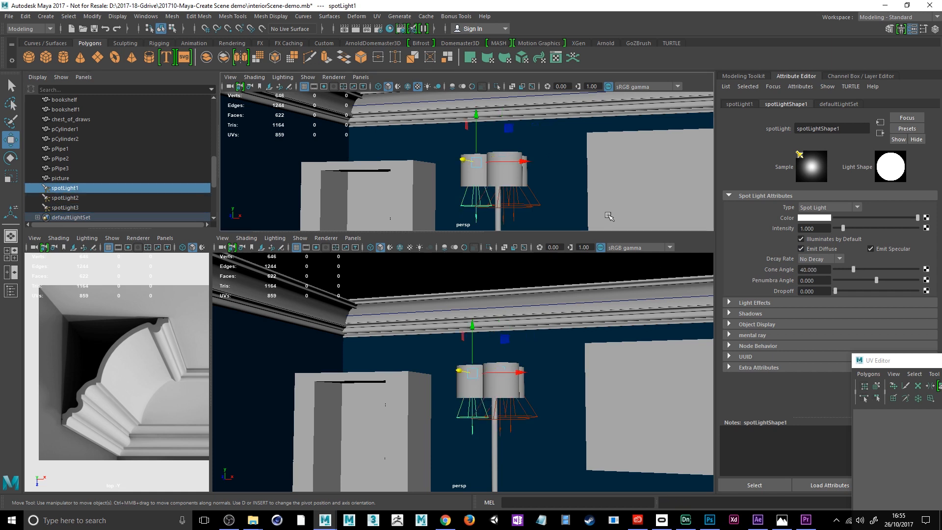
pyautogui.moveTo(857, 273); pyautogui.dragTo(862, 273)
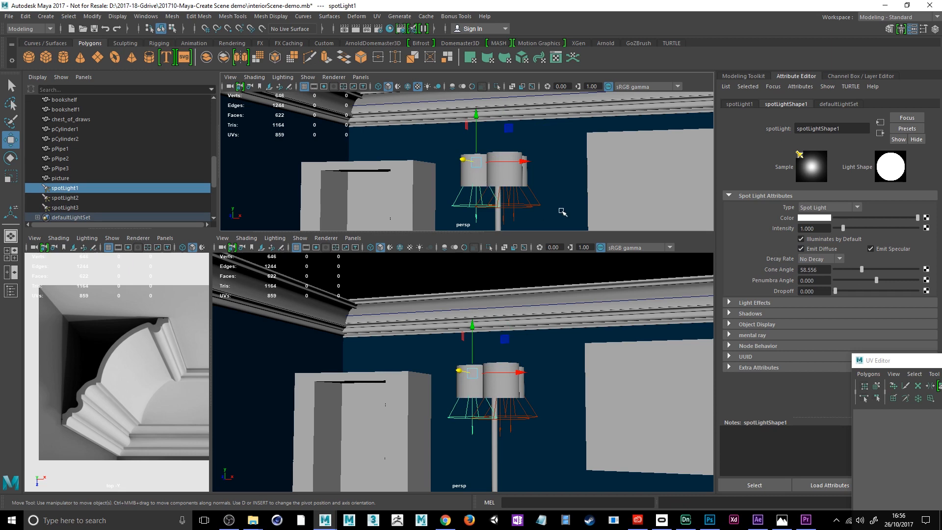
# Display the scene lights and textures in the larger perspective view, with the lamp and its wall in frame.
pyautogui.scroll(-6, 500, 312)
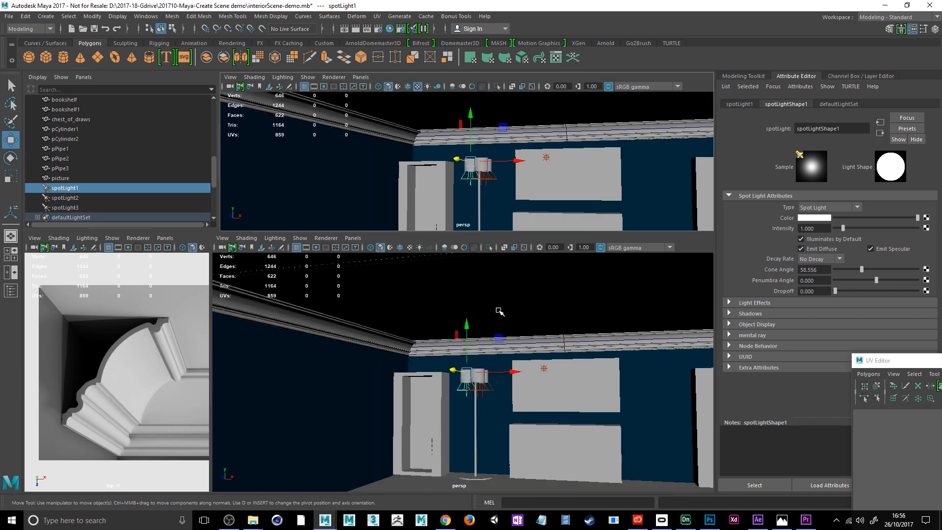
pyautogui.keyDown('alt'); pyautogui.moveTo(502, 315); pyautogui.dragTo(499, 313, button='middle'); pyautogui.keyUp('alt')
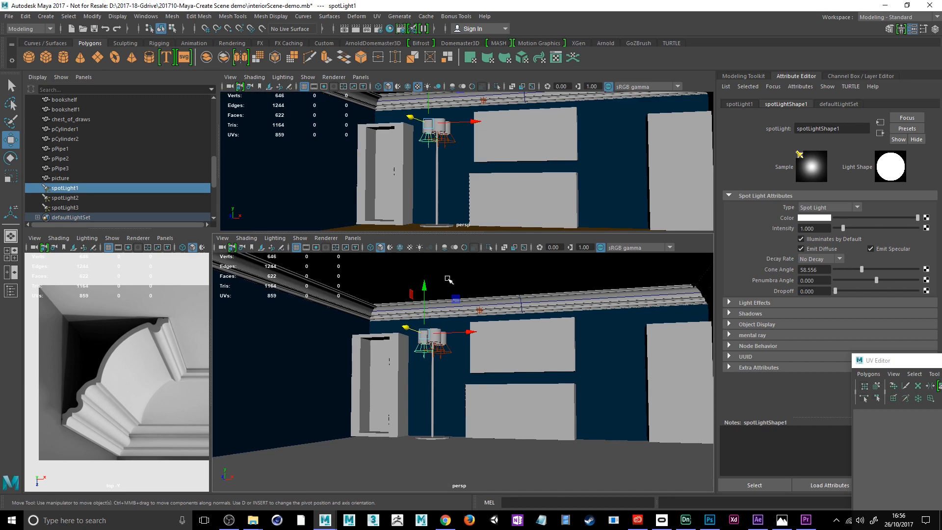
pyautogui.click(421, 247)
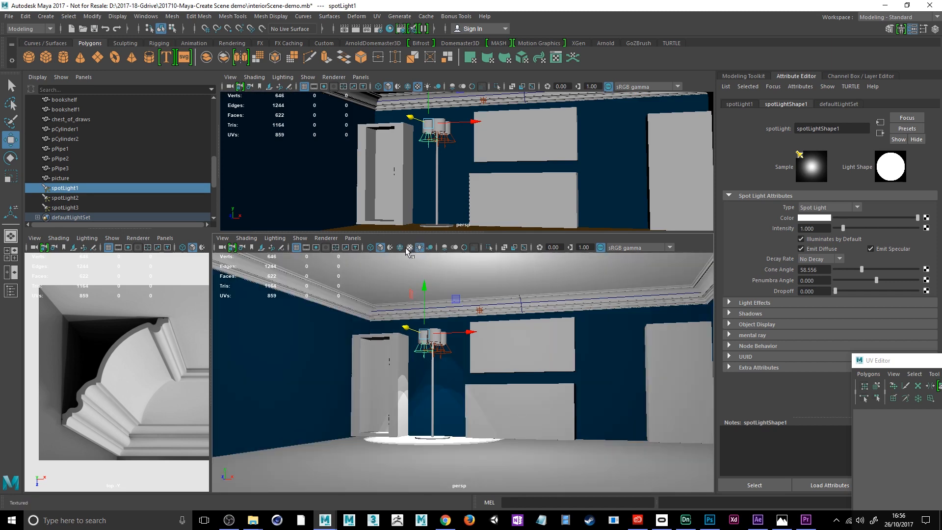
pyautogui.click(411, 248)
pyautogui.moveTo(427, 280)
pyautogui.keyDown('alt'); pyautogui.mouseDown(button='middle')
pyautogui.moveTo(468, 301)
pyautogui.moveTo(431, 291)
pyautogui.mouseUp(button='middle'); pyautogui.keyUp('alt')
# Switch the larger perspective view's renderer to mental ray, minimise its control window and inspect the lit lamp wall.
pyautogui.click(326, 238)
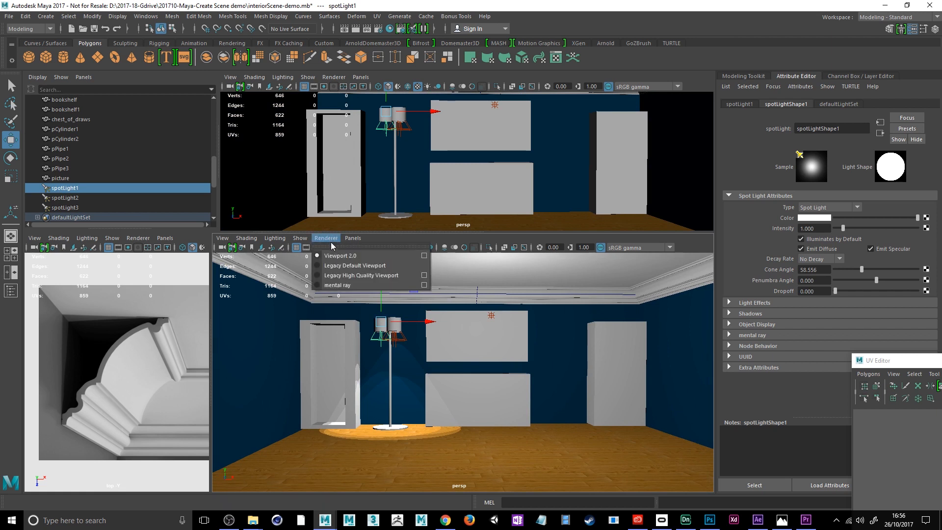
pyautogui.click(347, 285)
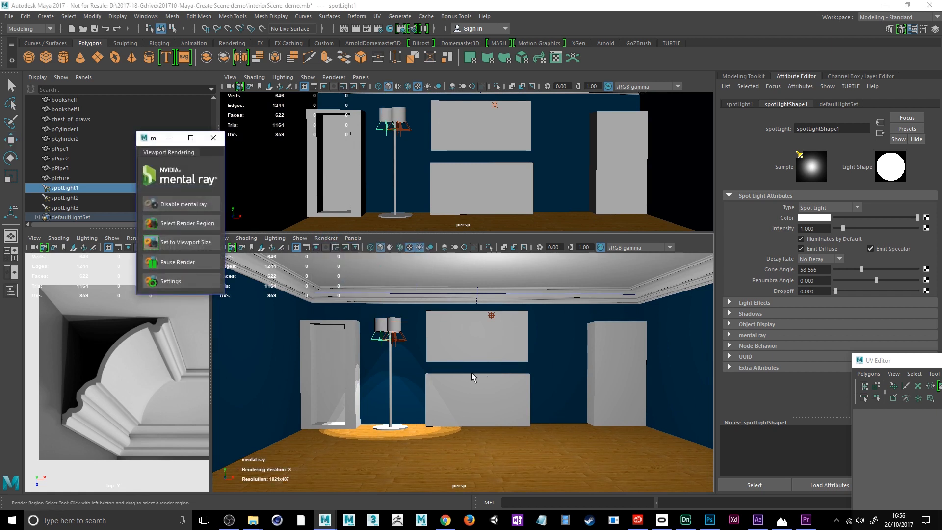
pyautogui.click(169, 138)
pyautogui.keyDown('alt'); pyautogui.moveTo(503, 349); pyautogui.dragTo(484, 340, button='middle'); pyautogui.keyUp('alt')
pyautogui.keyDown('alt'); pyautogui.moveTo(484, 340); pyautogui.dragTo(452, 358); pyautogui.keyUp('alt')
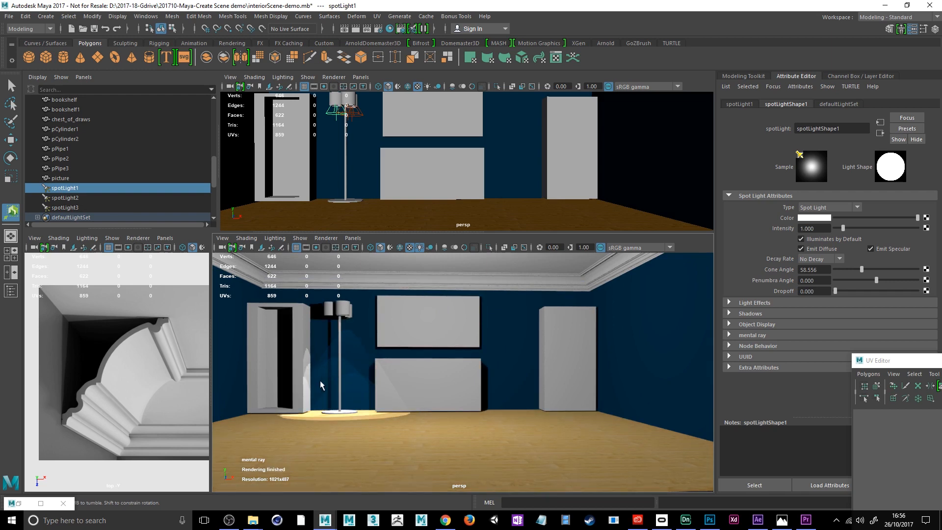
pyautogui.keyDown('alt'); pyautogui.moveTo(441, 342); pyautogui.dragTo(467, 376); pyautogui.keyUp('alt')
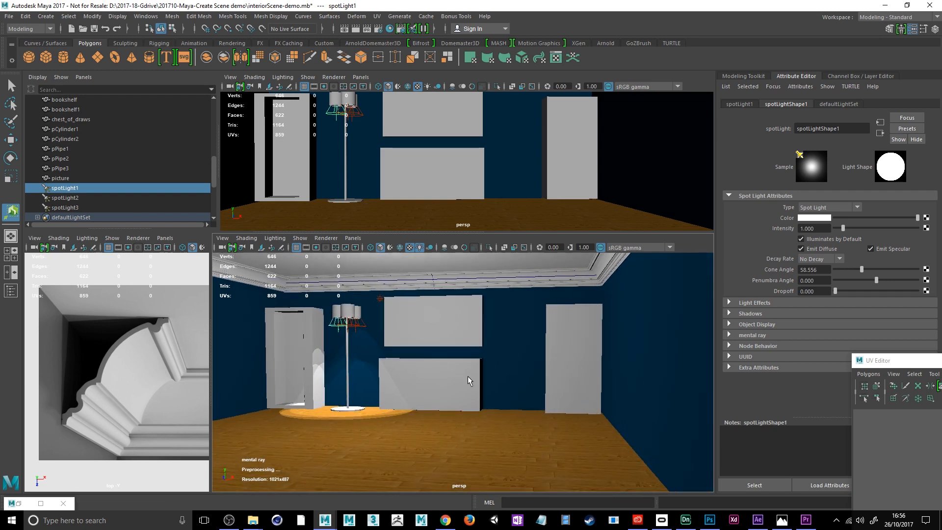
pyautogui.keyDown('alt'); pyautogui.moveTo(514, 342); pyautogui.dragTo(546, 355, button='middle'); pyautogui.keyUp('alt')
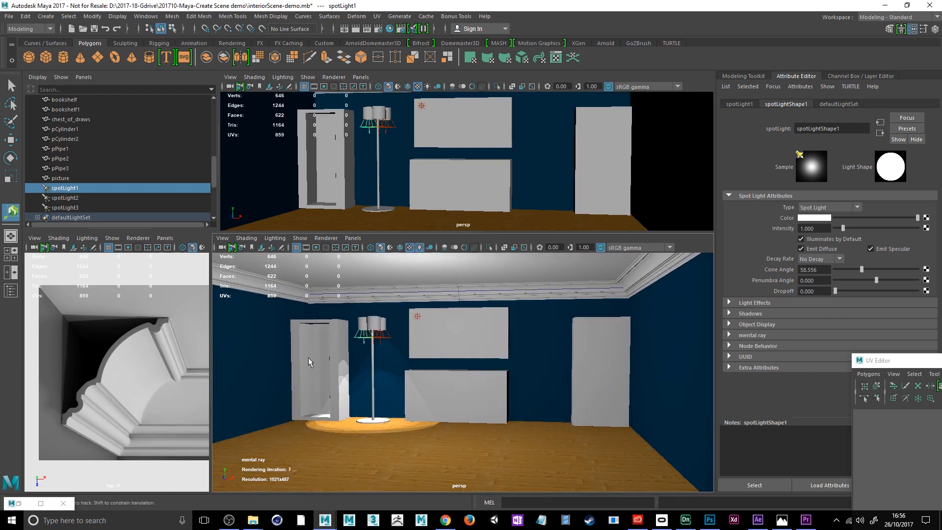